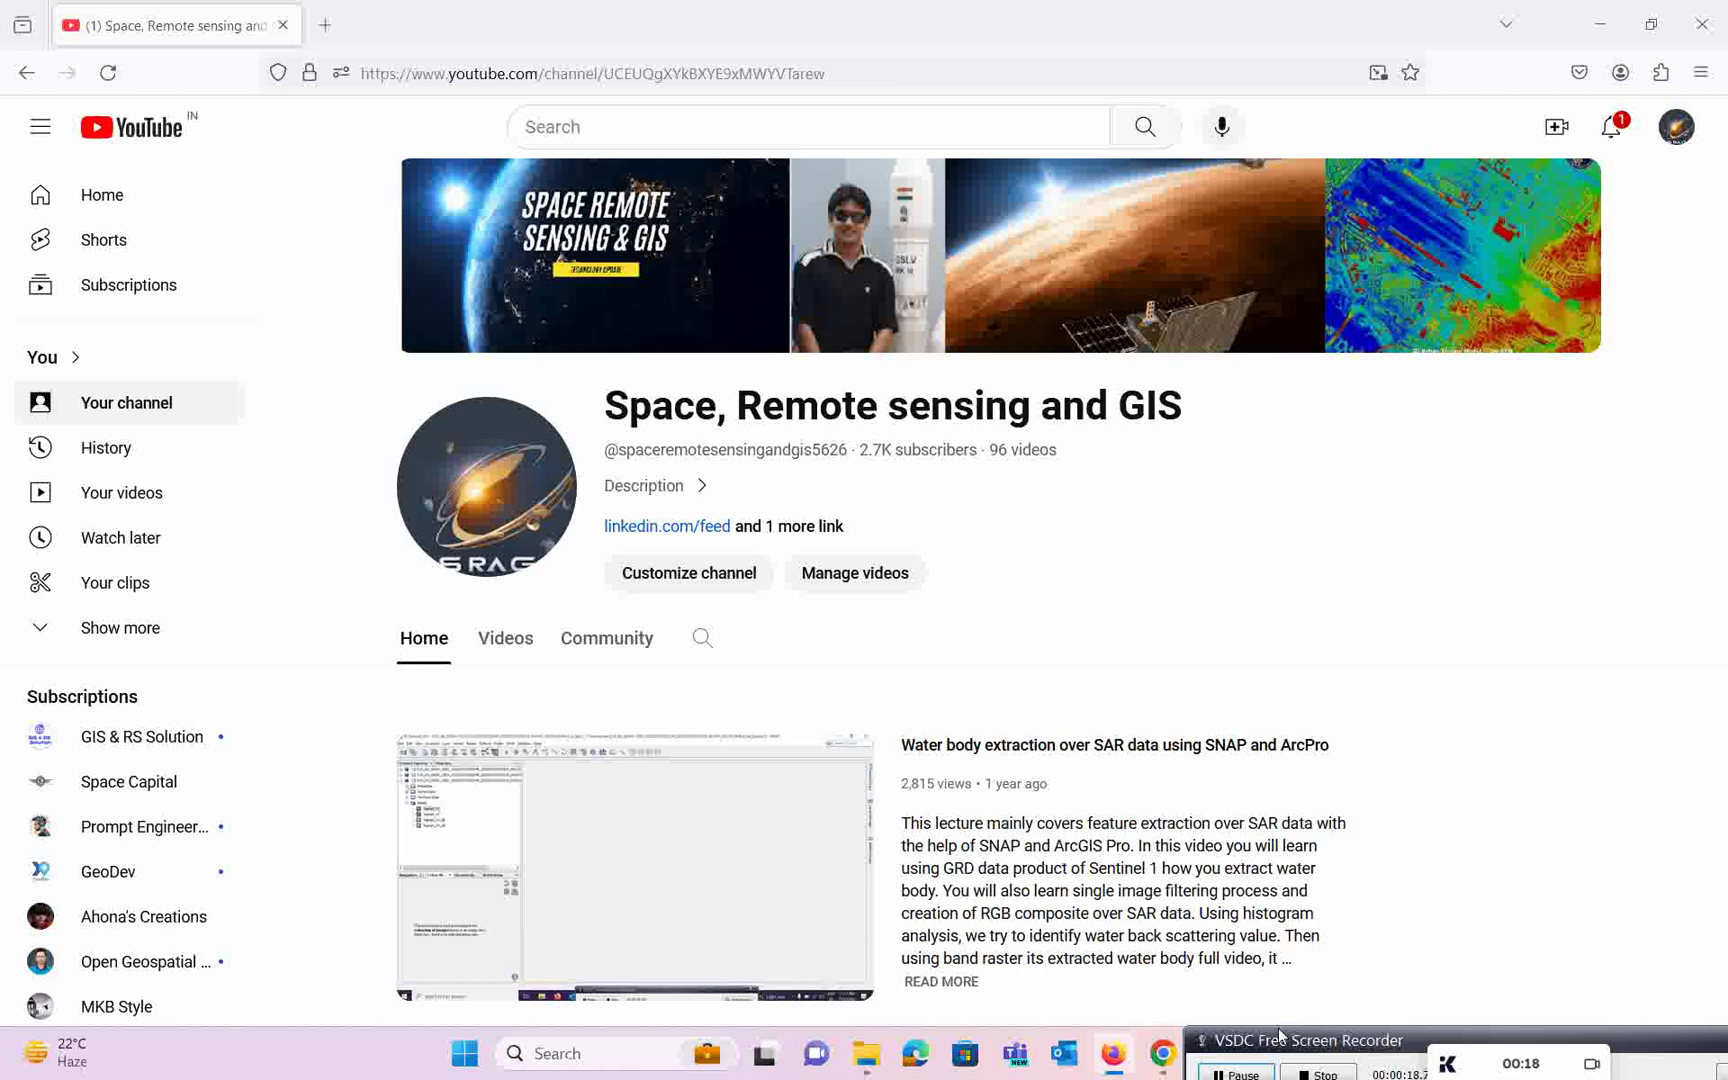
- Switch from the YouTube channel page to the River Stream Order Map project in ArcGIS Pro
left_click_drag(1305, 1040, 1414, 1043)
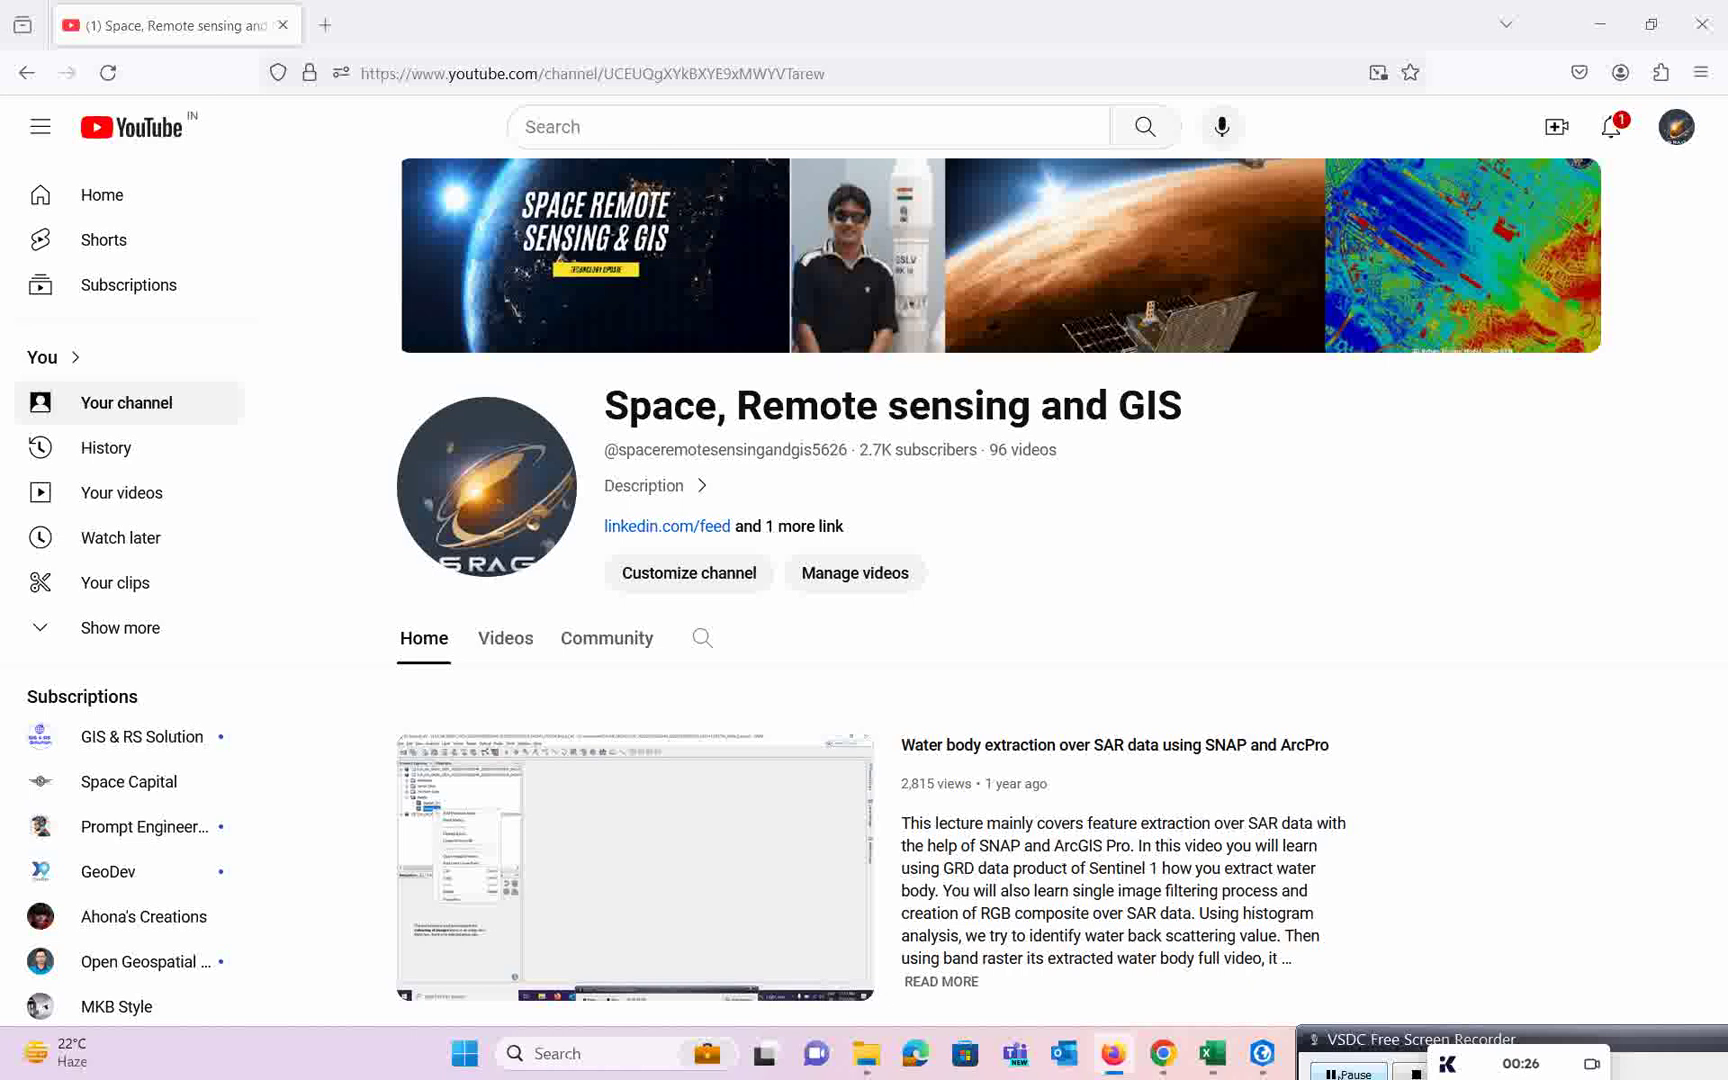
mouse_move(1270, 1062)
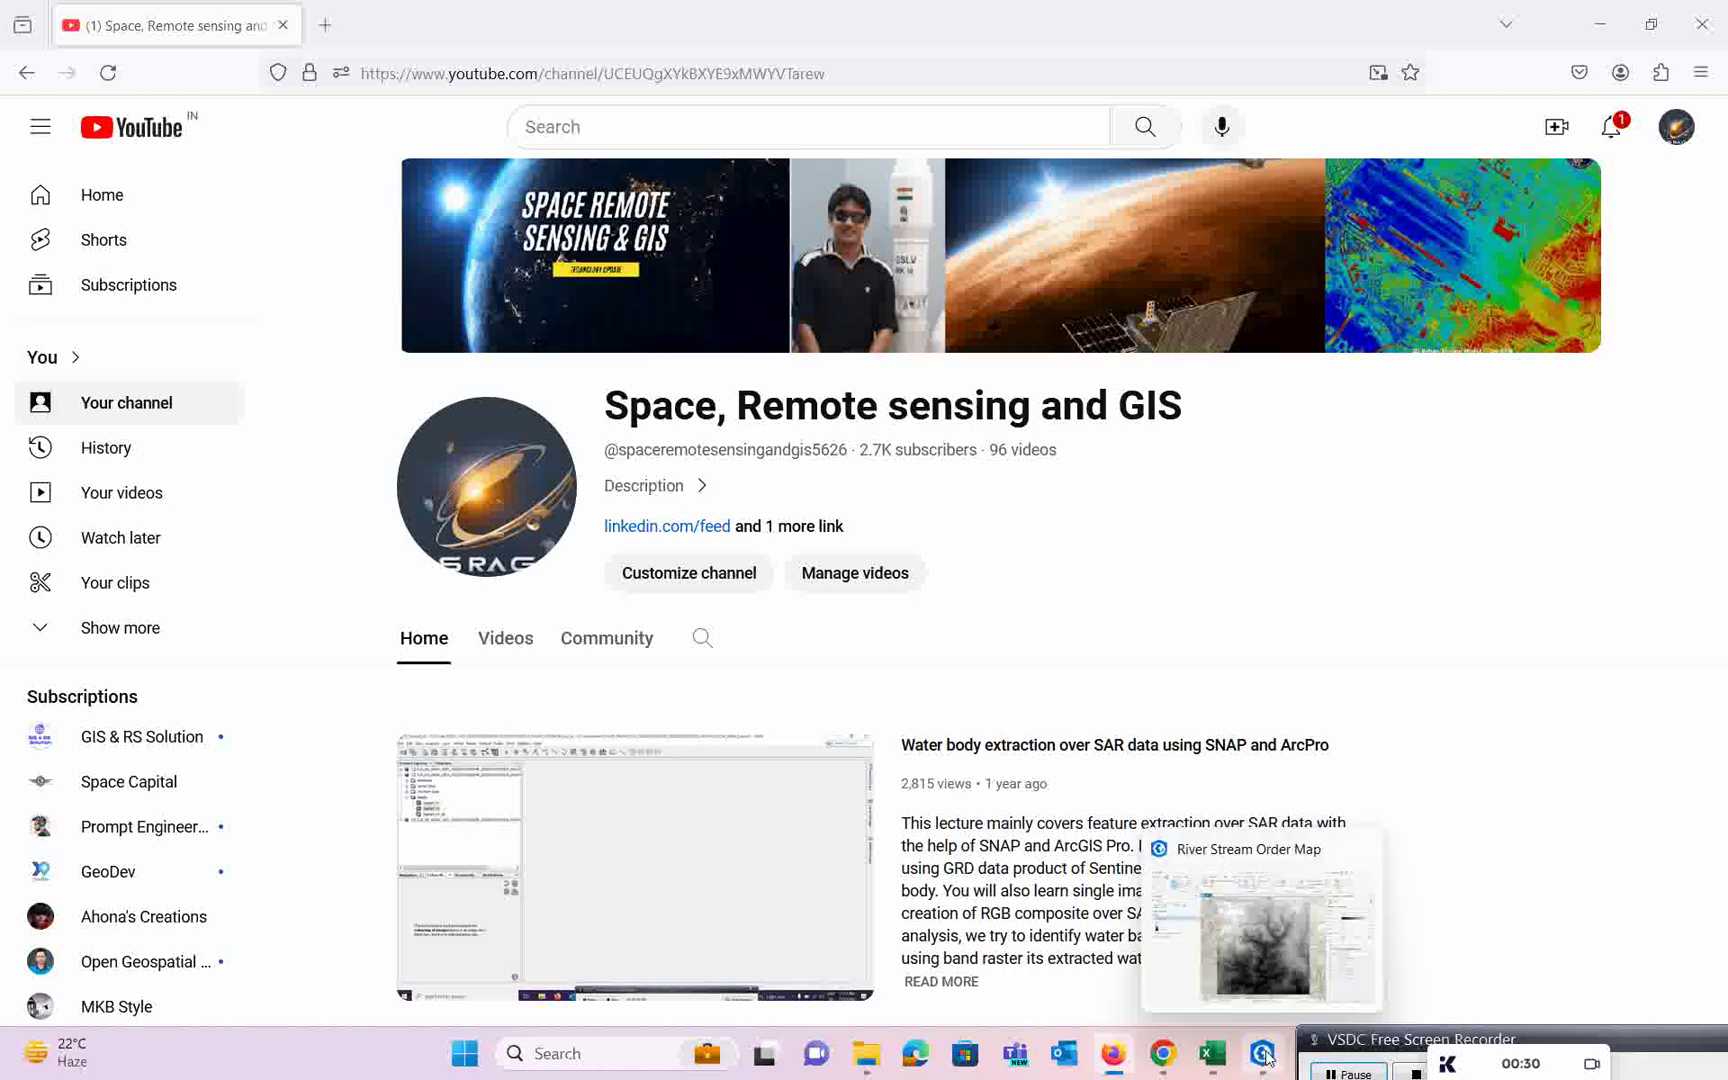
left_click(1265, 1058)
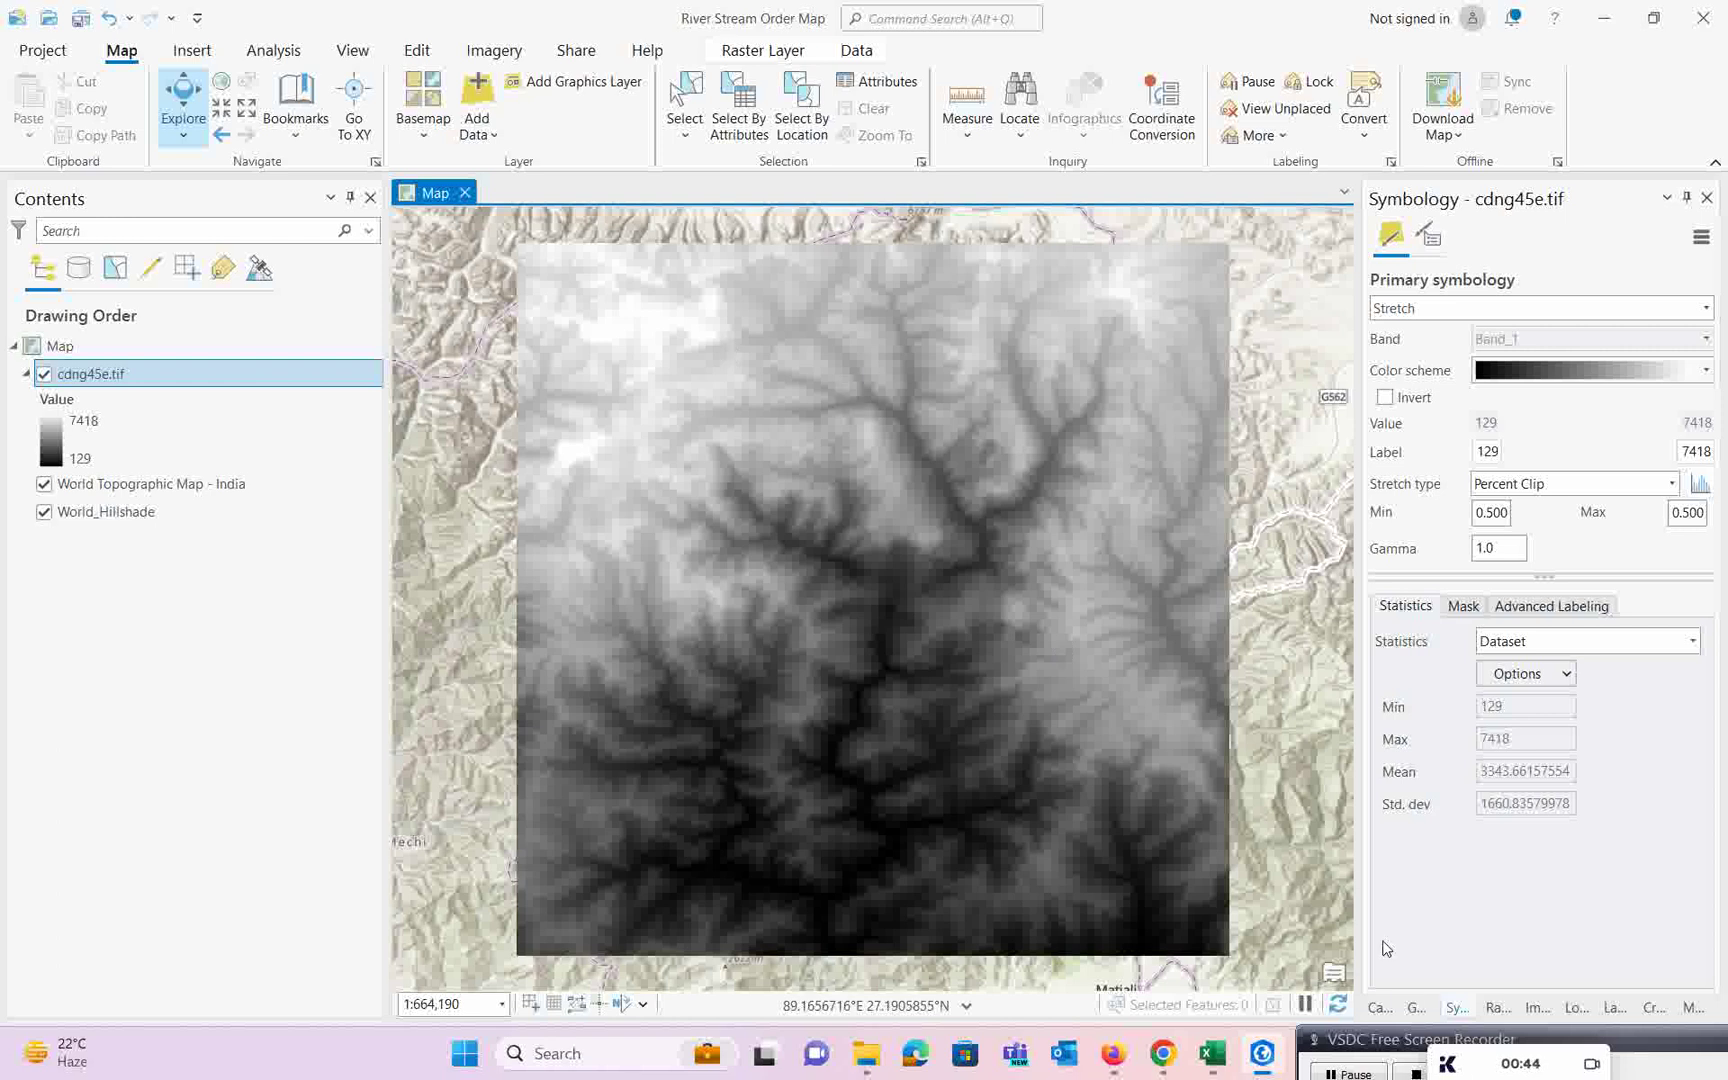
- Browse Geoprocessing Toolboxes to Spatial Analyst Tools > Hydrology, listing Fill, Flow Direction and Stream Order
left_click(1415, 1017)
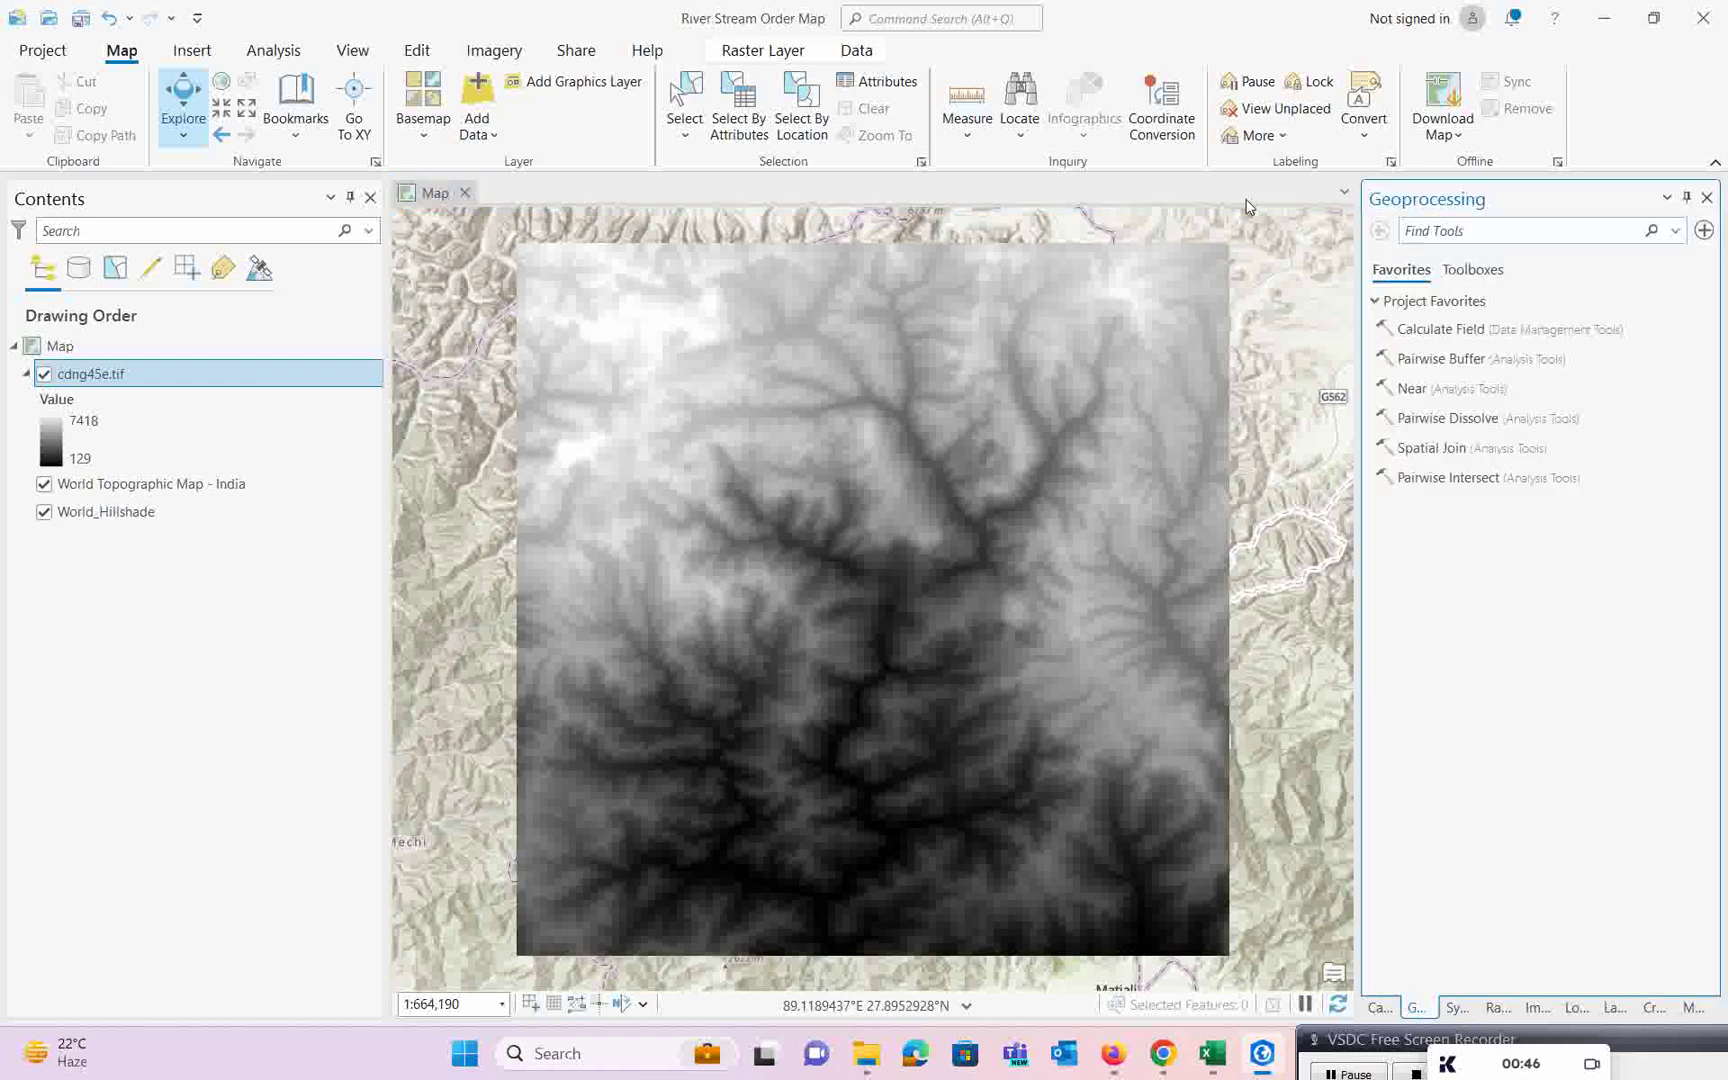
left_click(1484, 271)
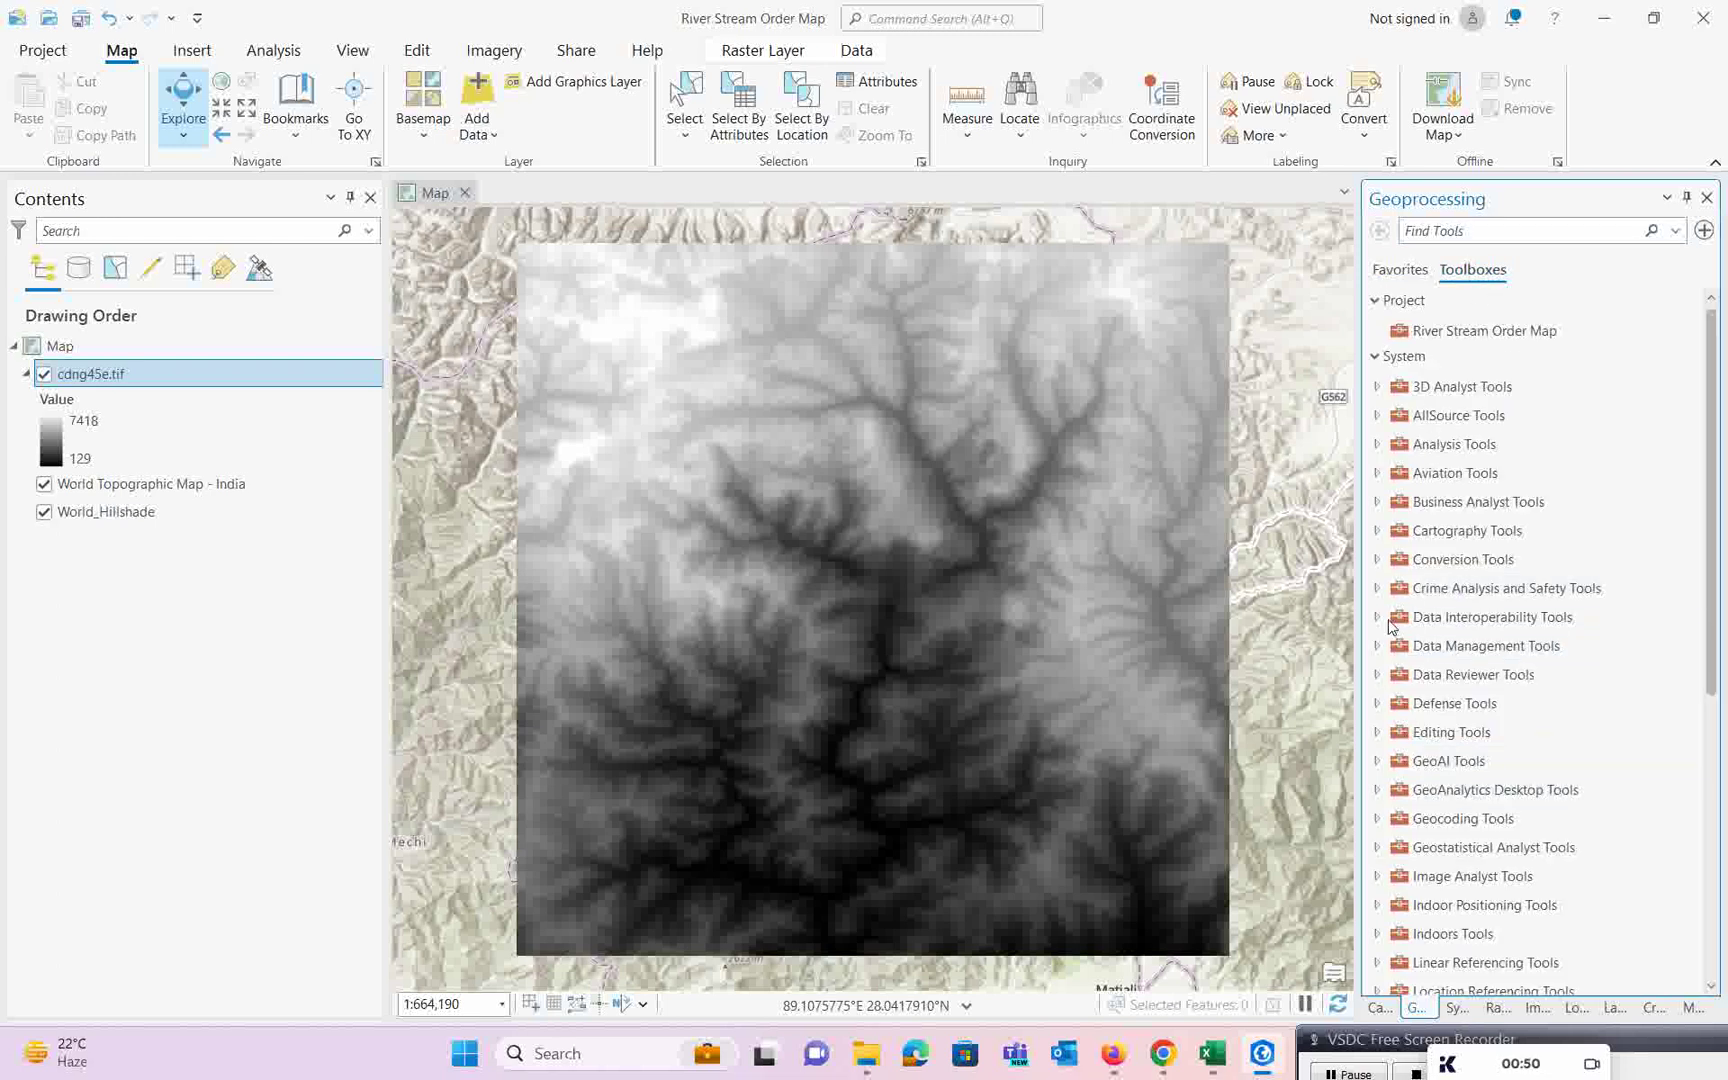
scroll(1400, 795, "down", 5)
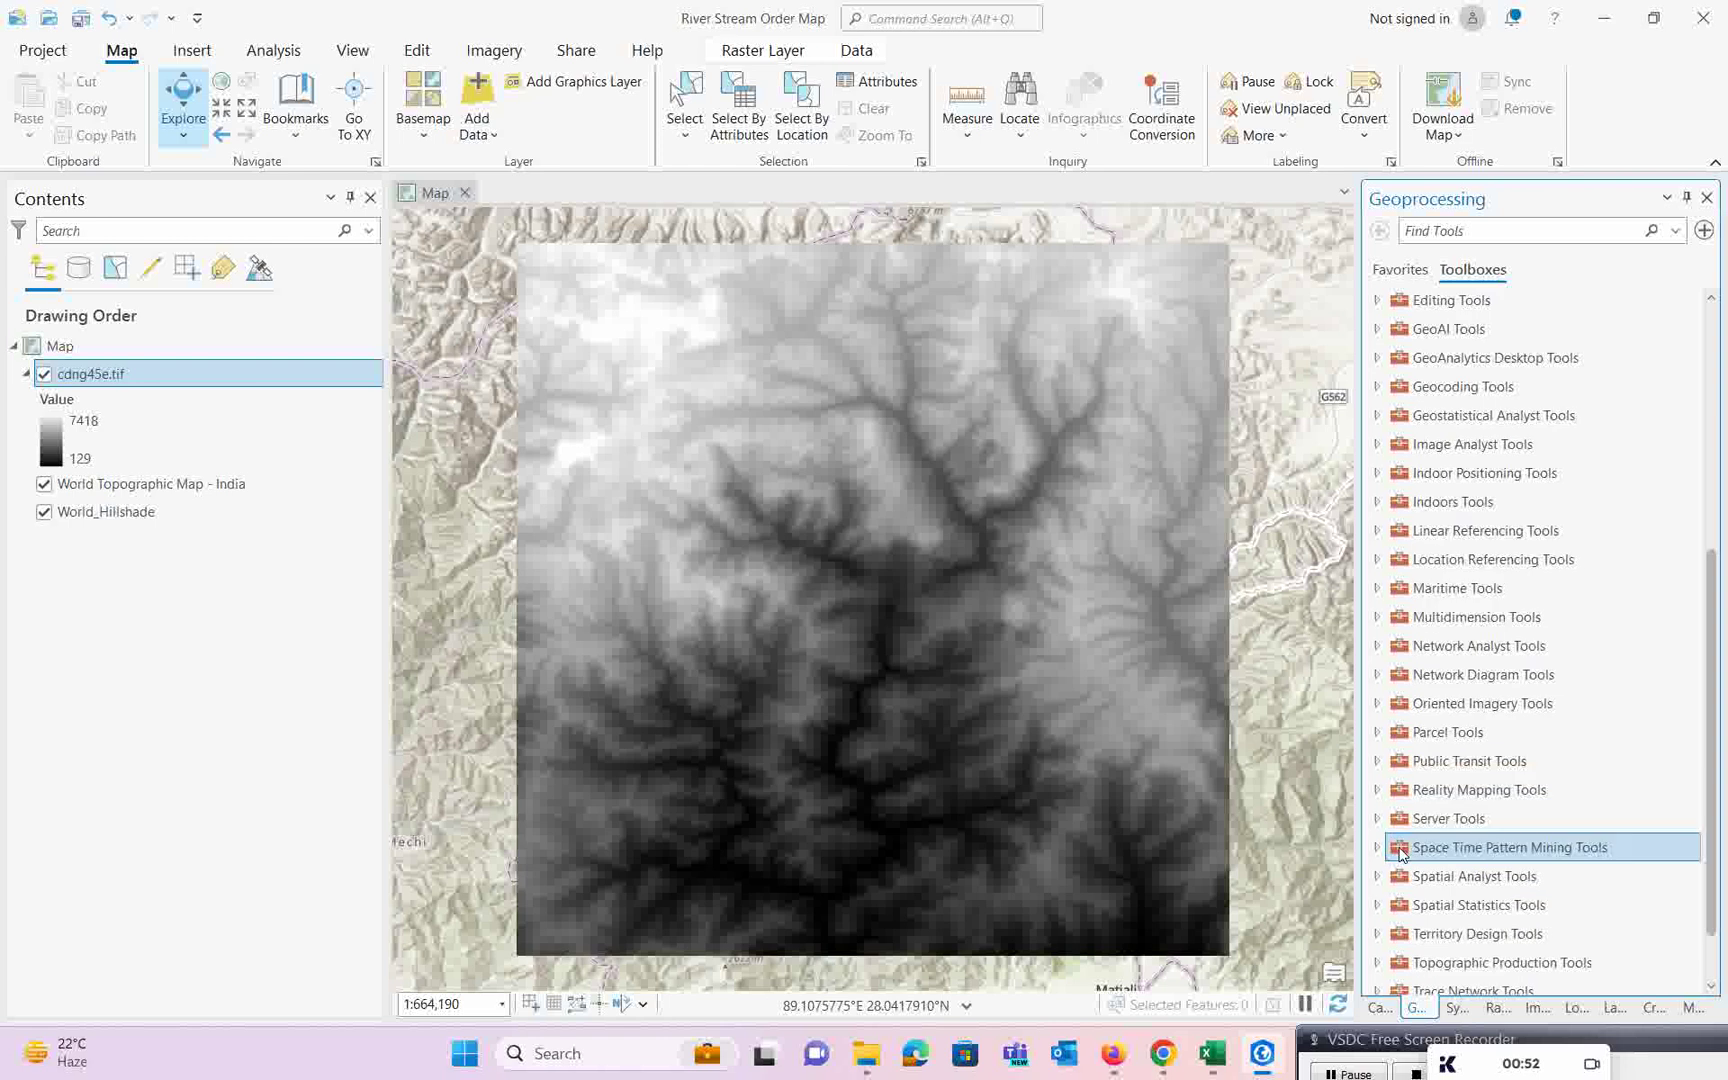
scroll(1390, 826, "down", 1)
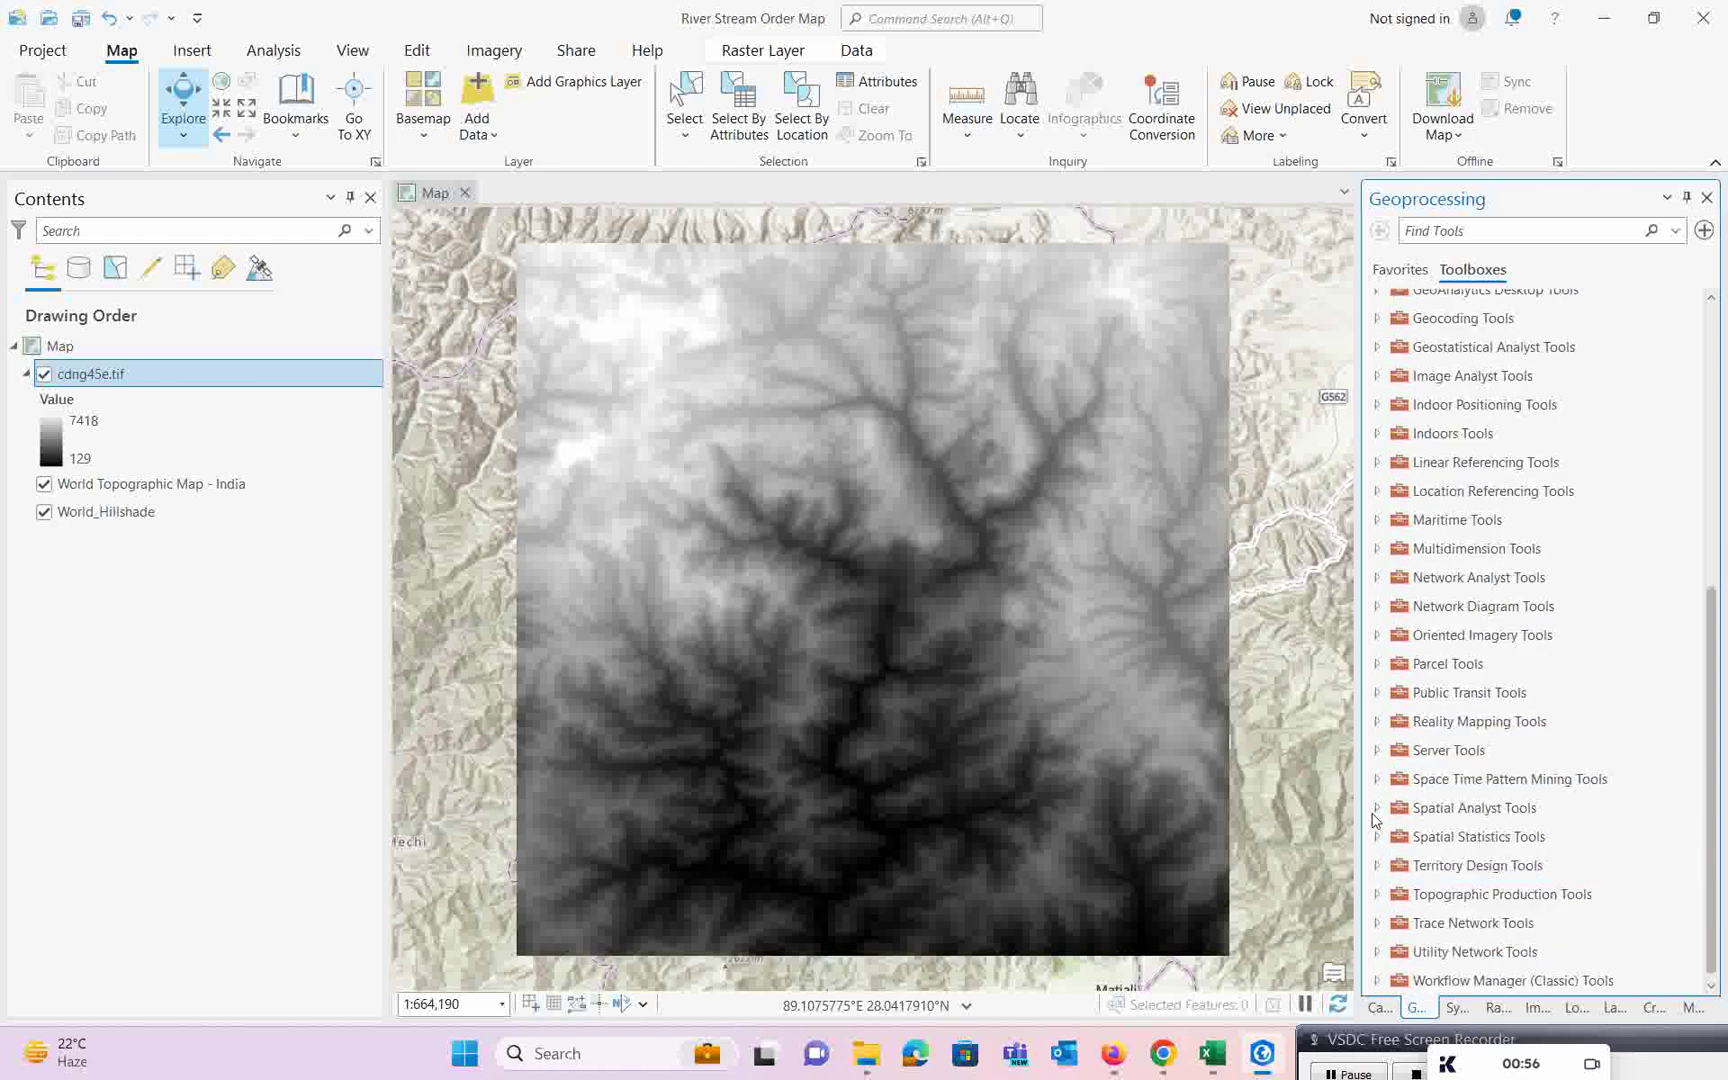
left_click(1375, 810)
scroll(1458, 611, "down", 5)
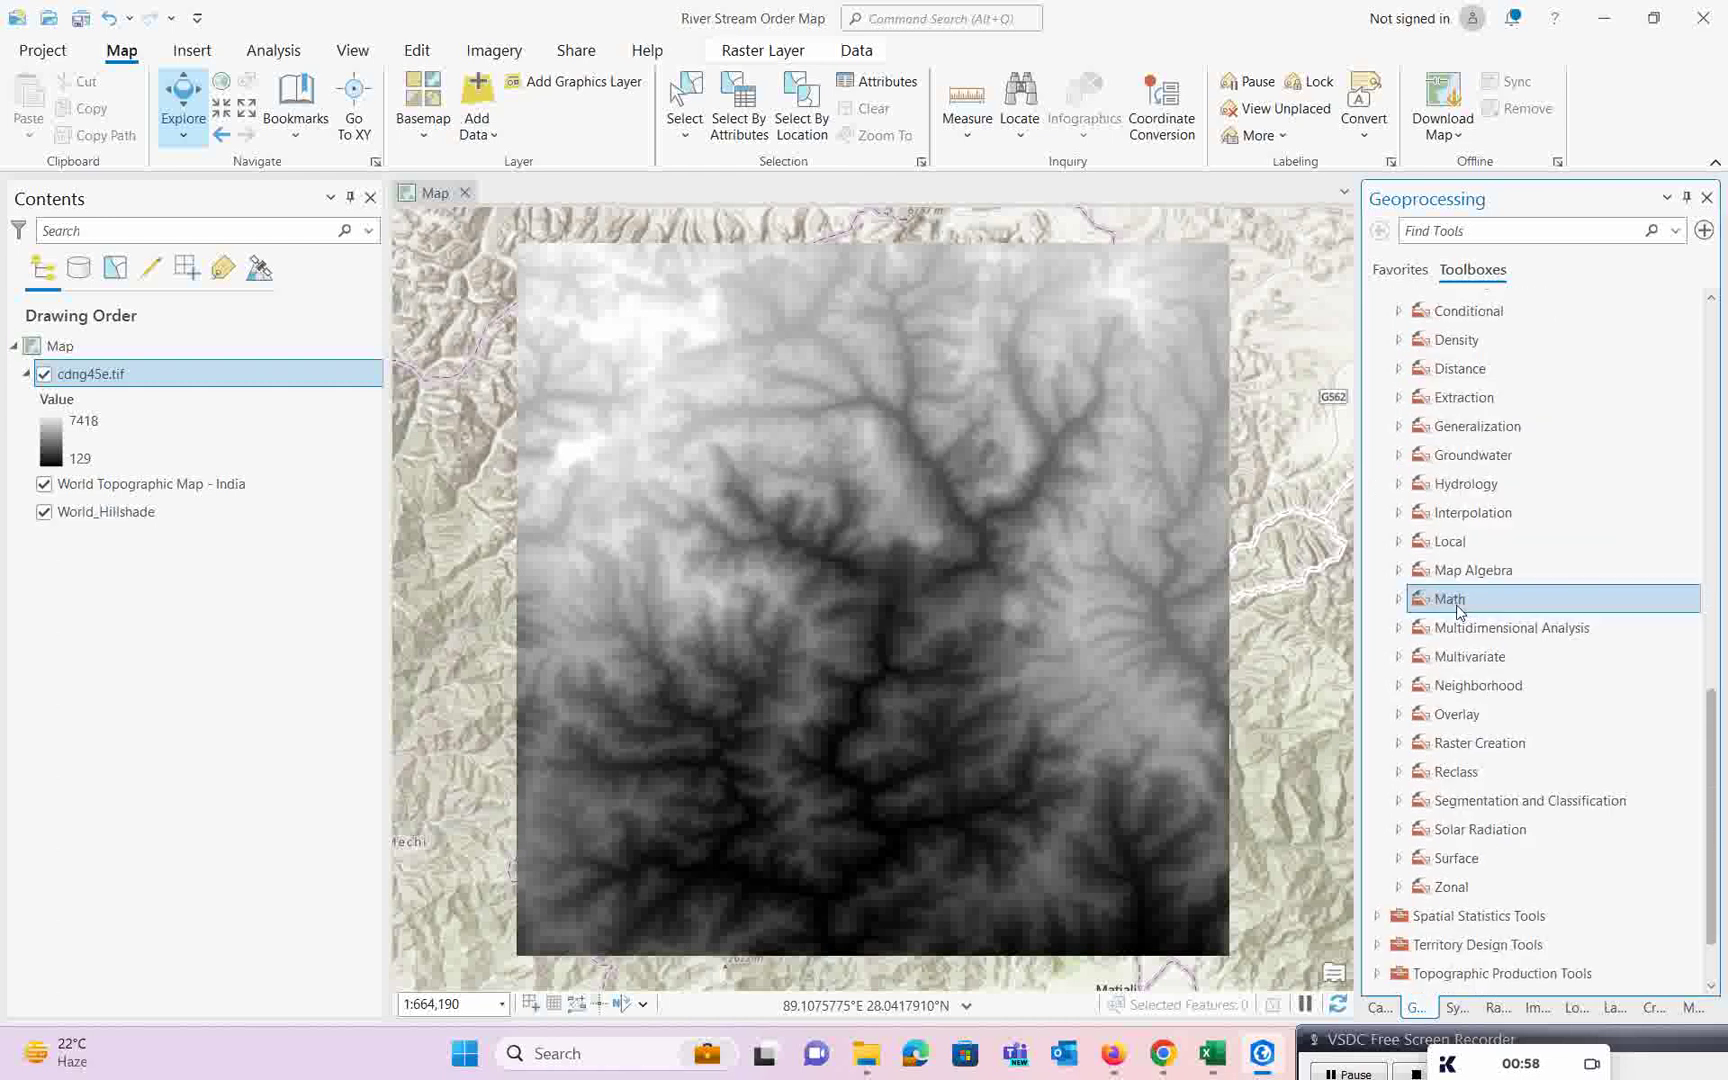
left_click(1399, 484)
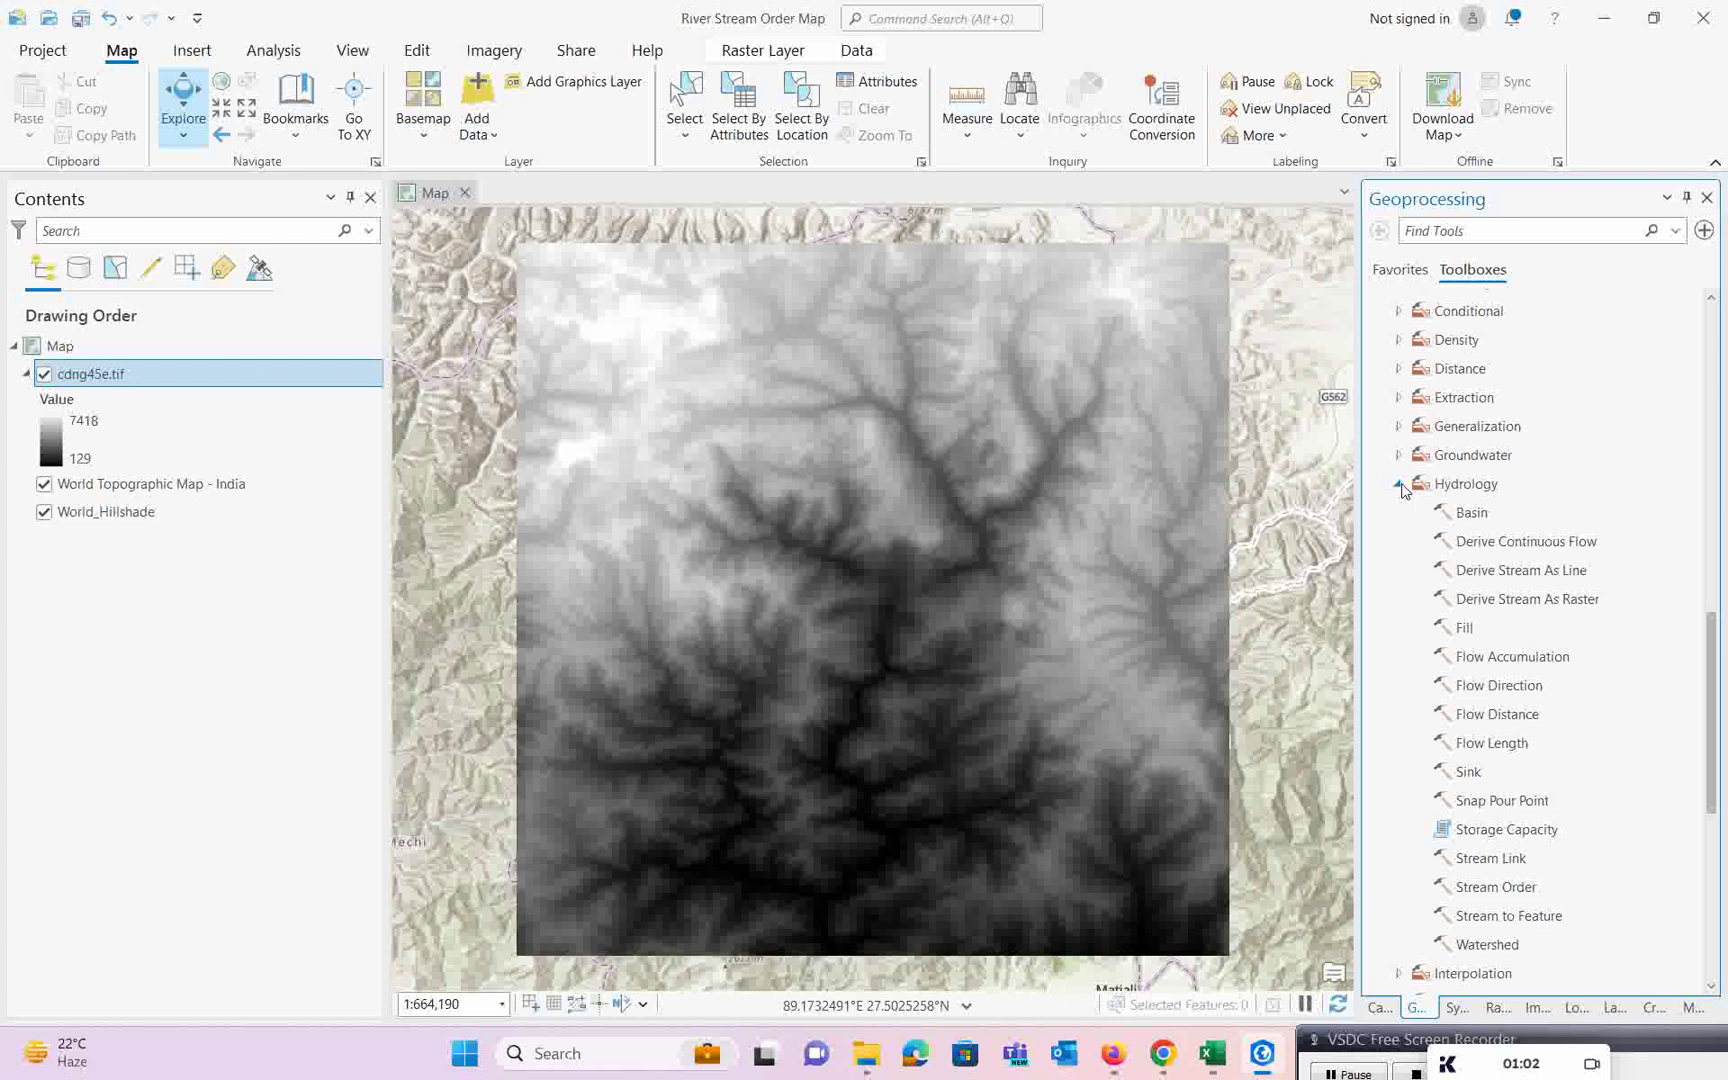
left_click_drag(1388, 1043, 781, 1043)
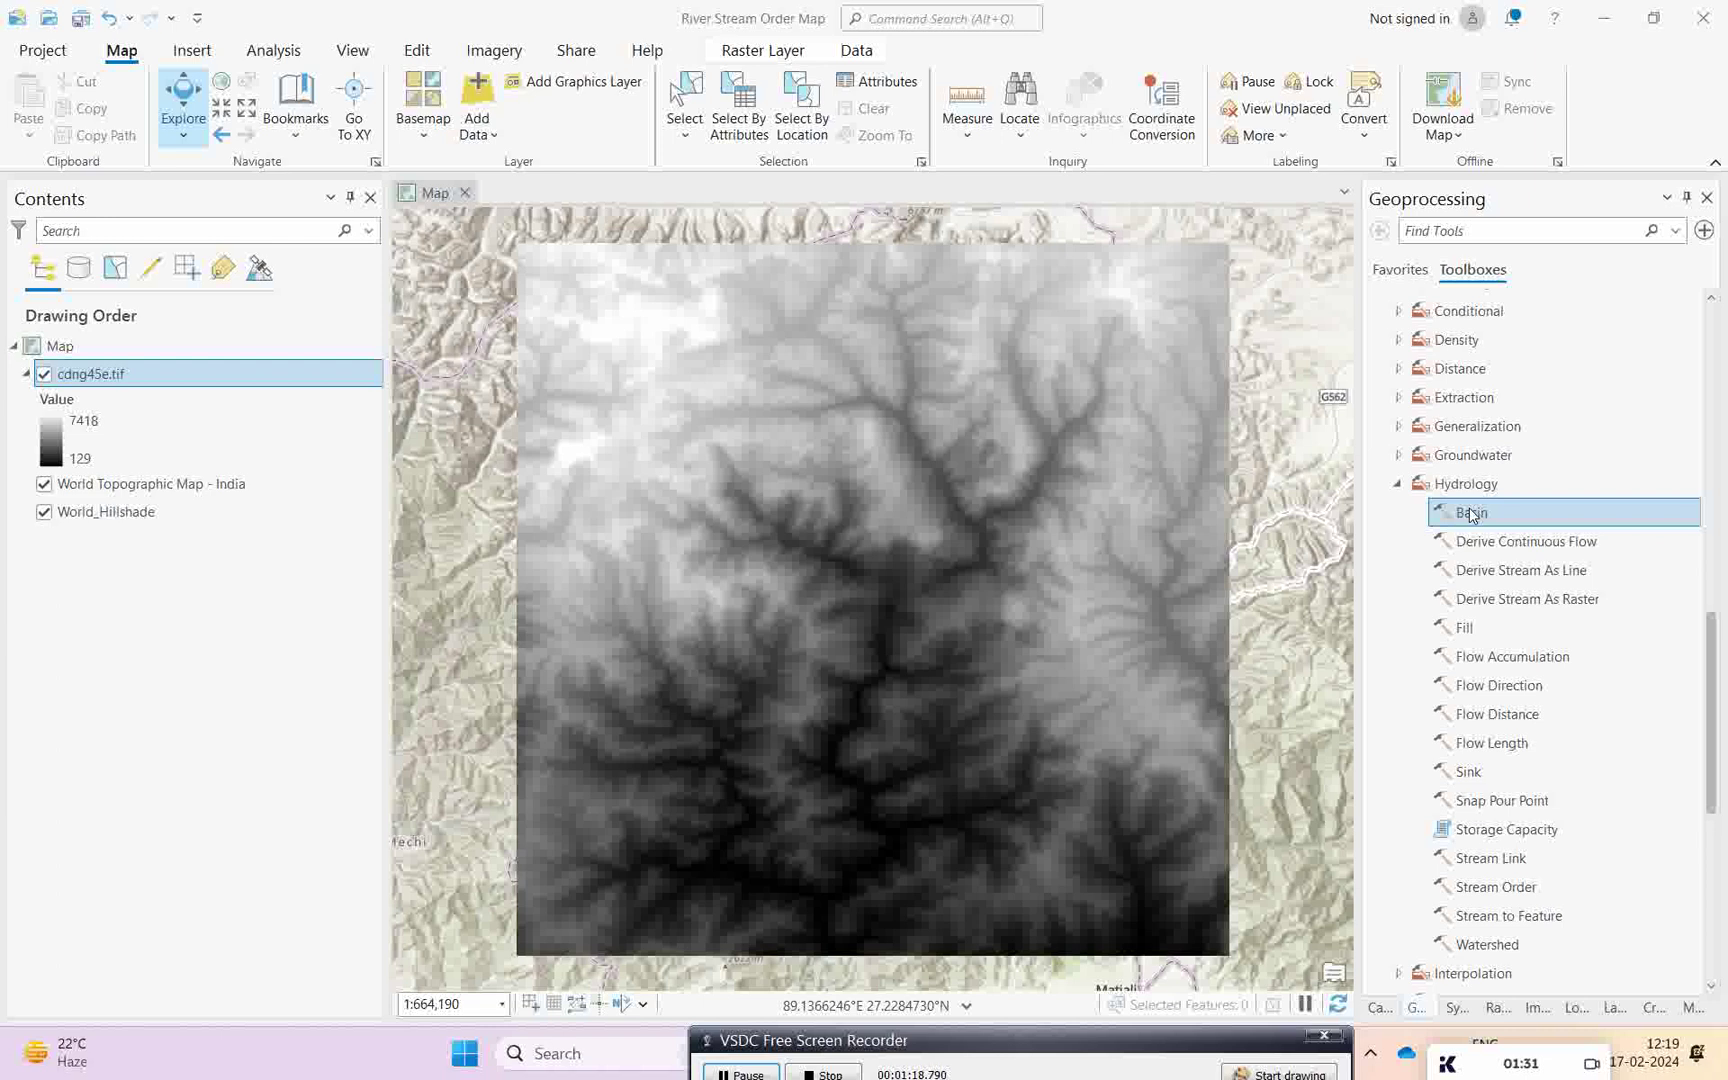
- Fill sinks in cdng45e.tif with the Fill tool, producing Fill_cdng45e1 (142–7418)
left_click(1467, 633)
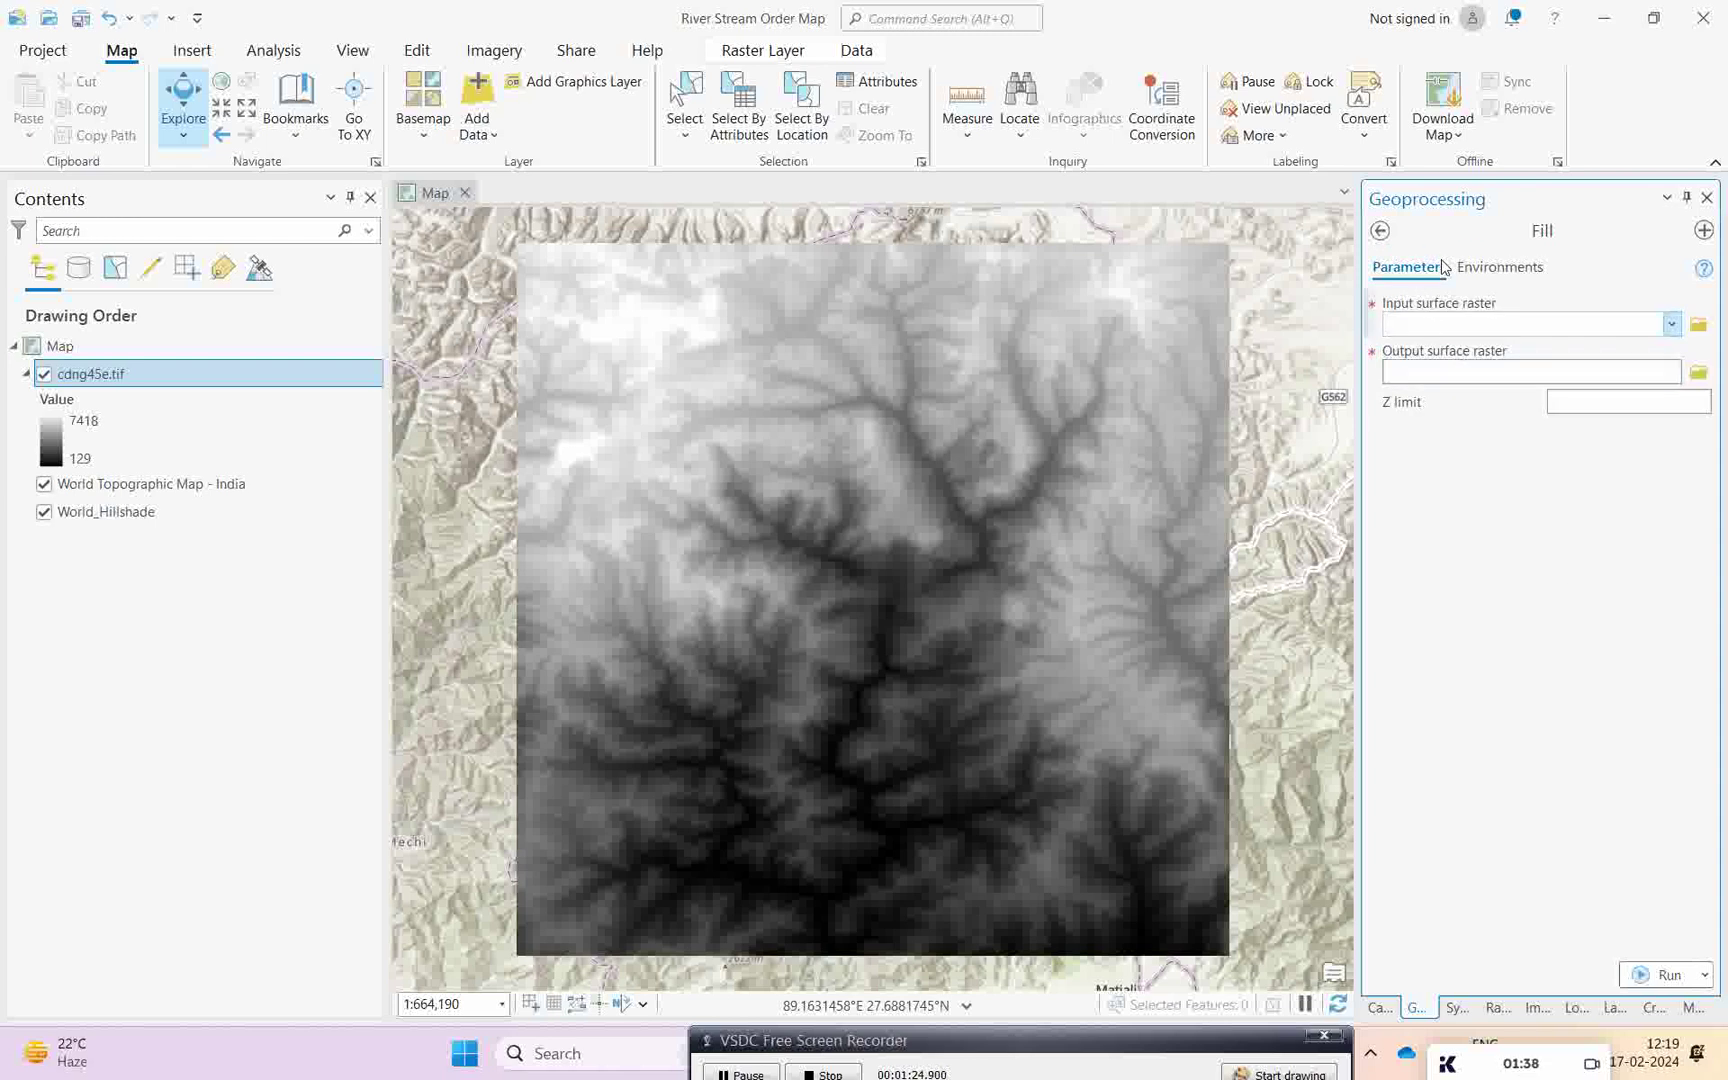
left_click(1671, 330)
left_click(1436, 350)
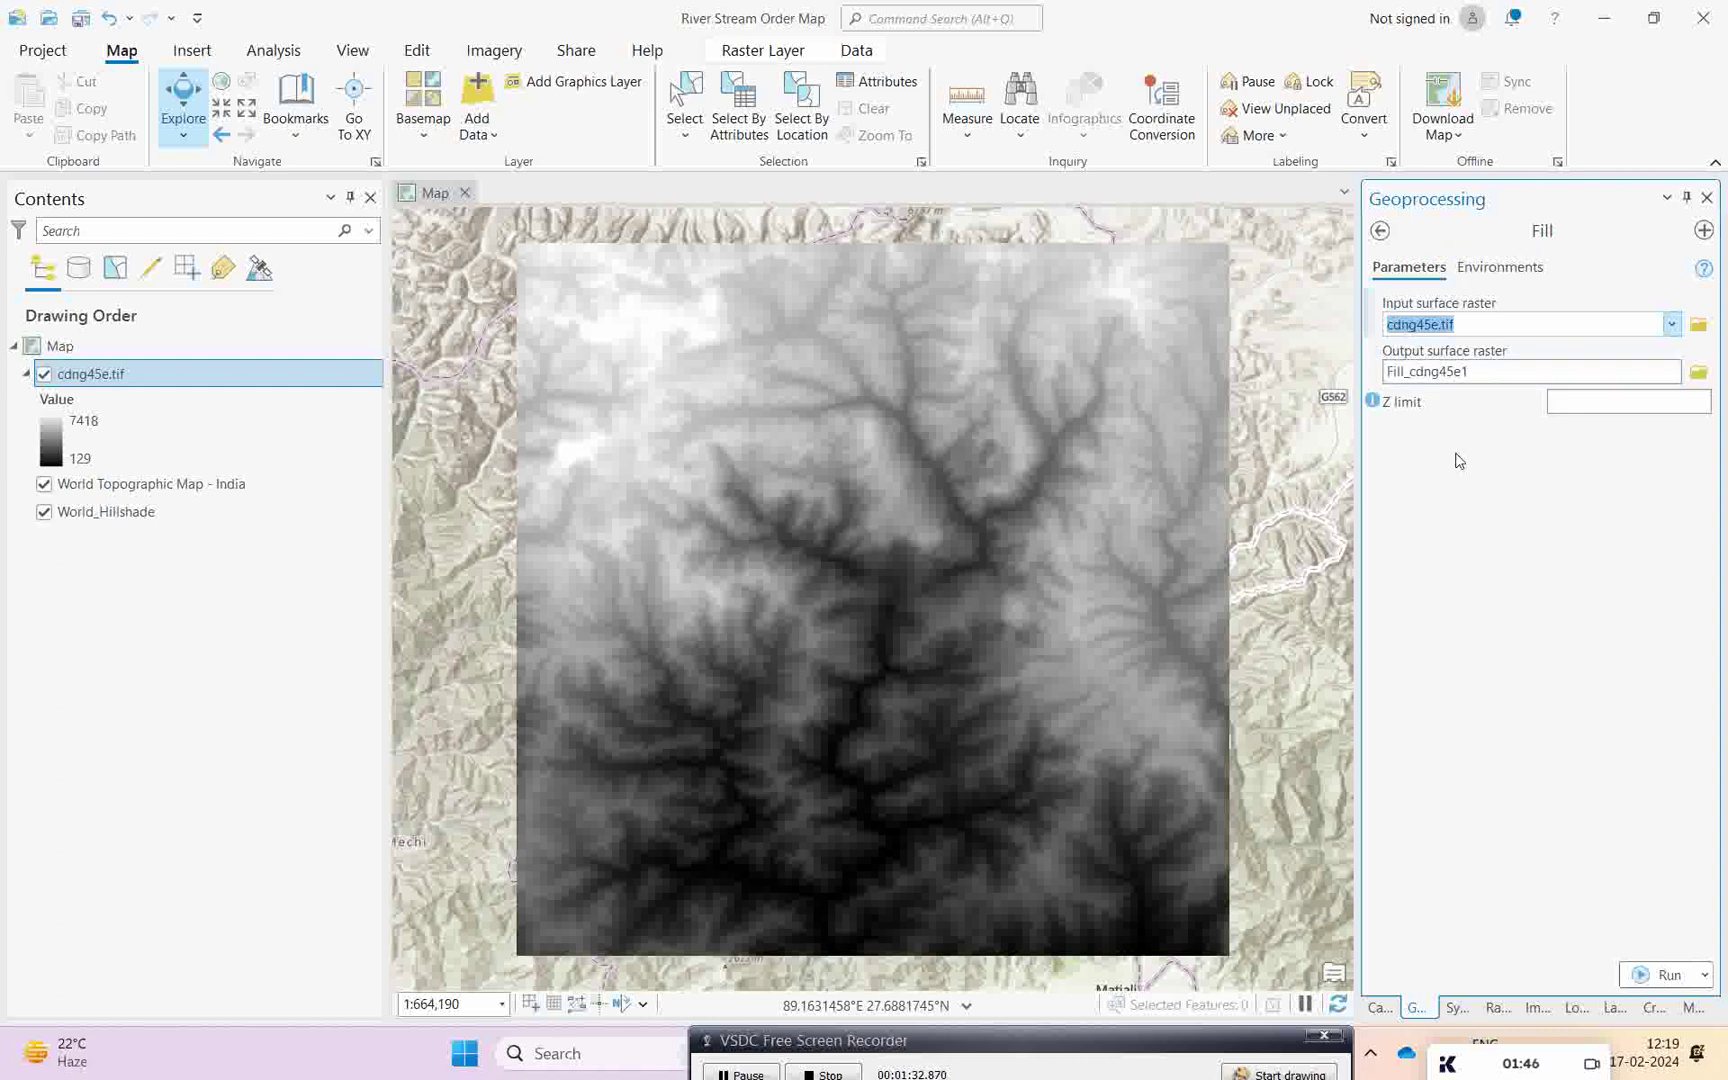
left_click(1641, 976)
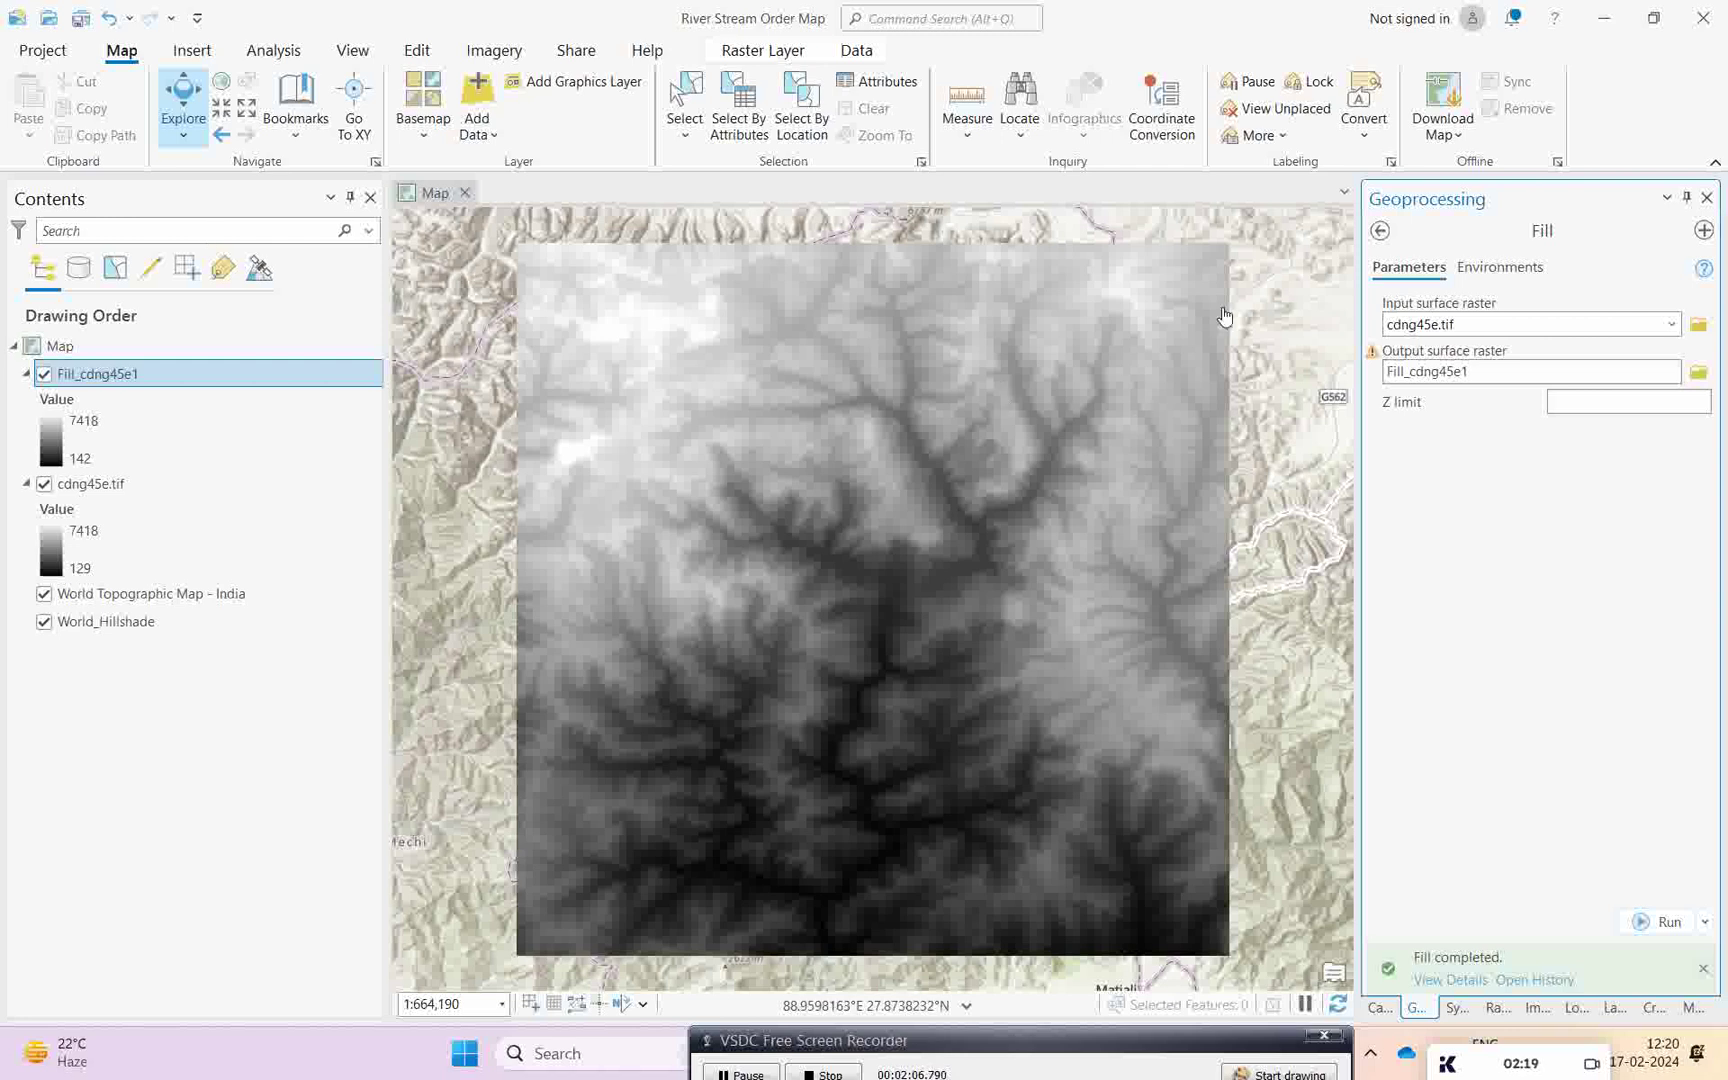
left_click(1380, 230)
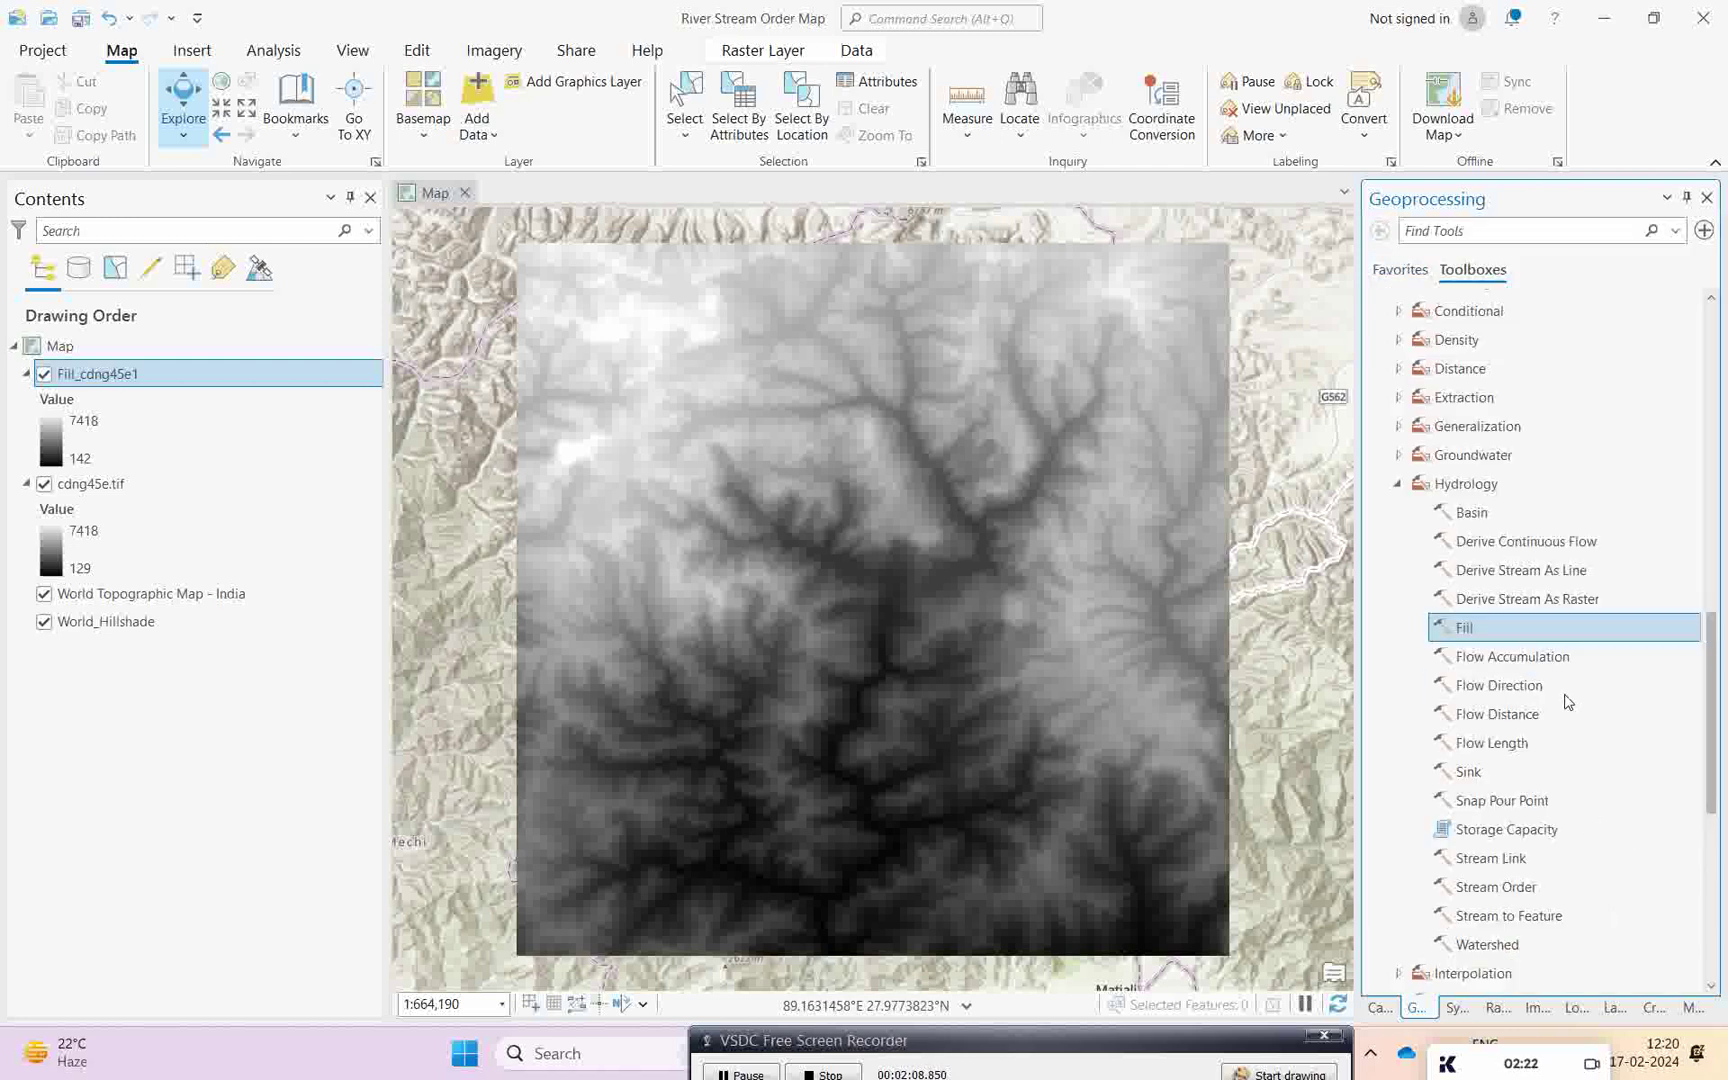
left_click(1488, 692)
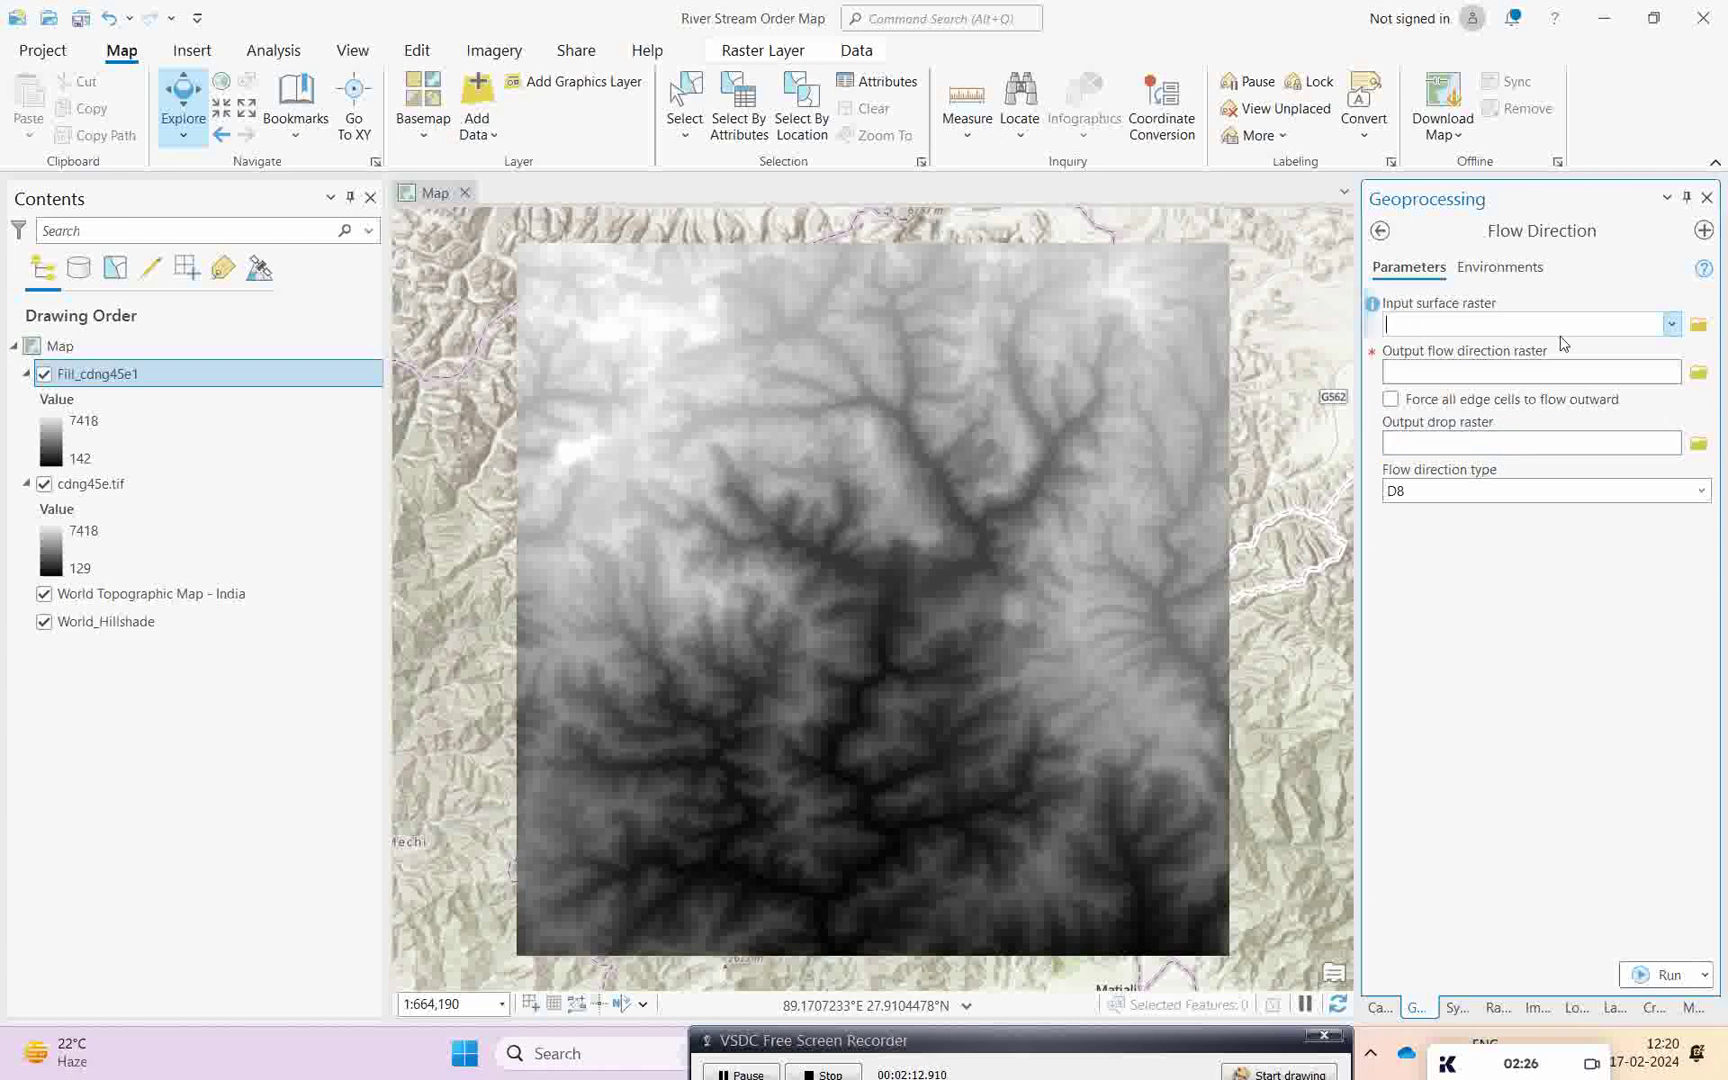
- Run Flow Direction on Fill_cdng45e1 to create the FlowDir_Fill1 raster (codes 1–128)
left_click(1672, 326)
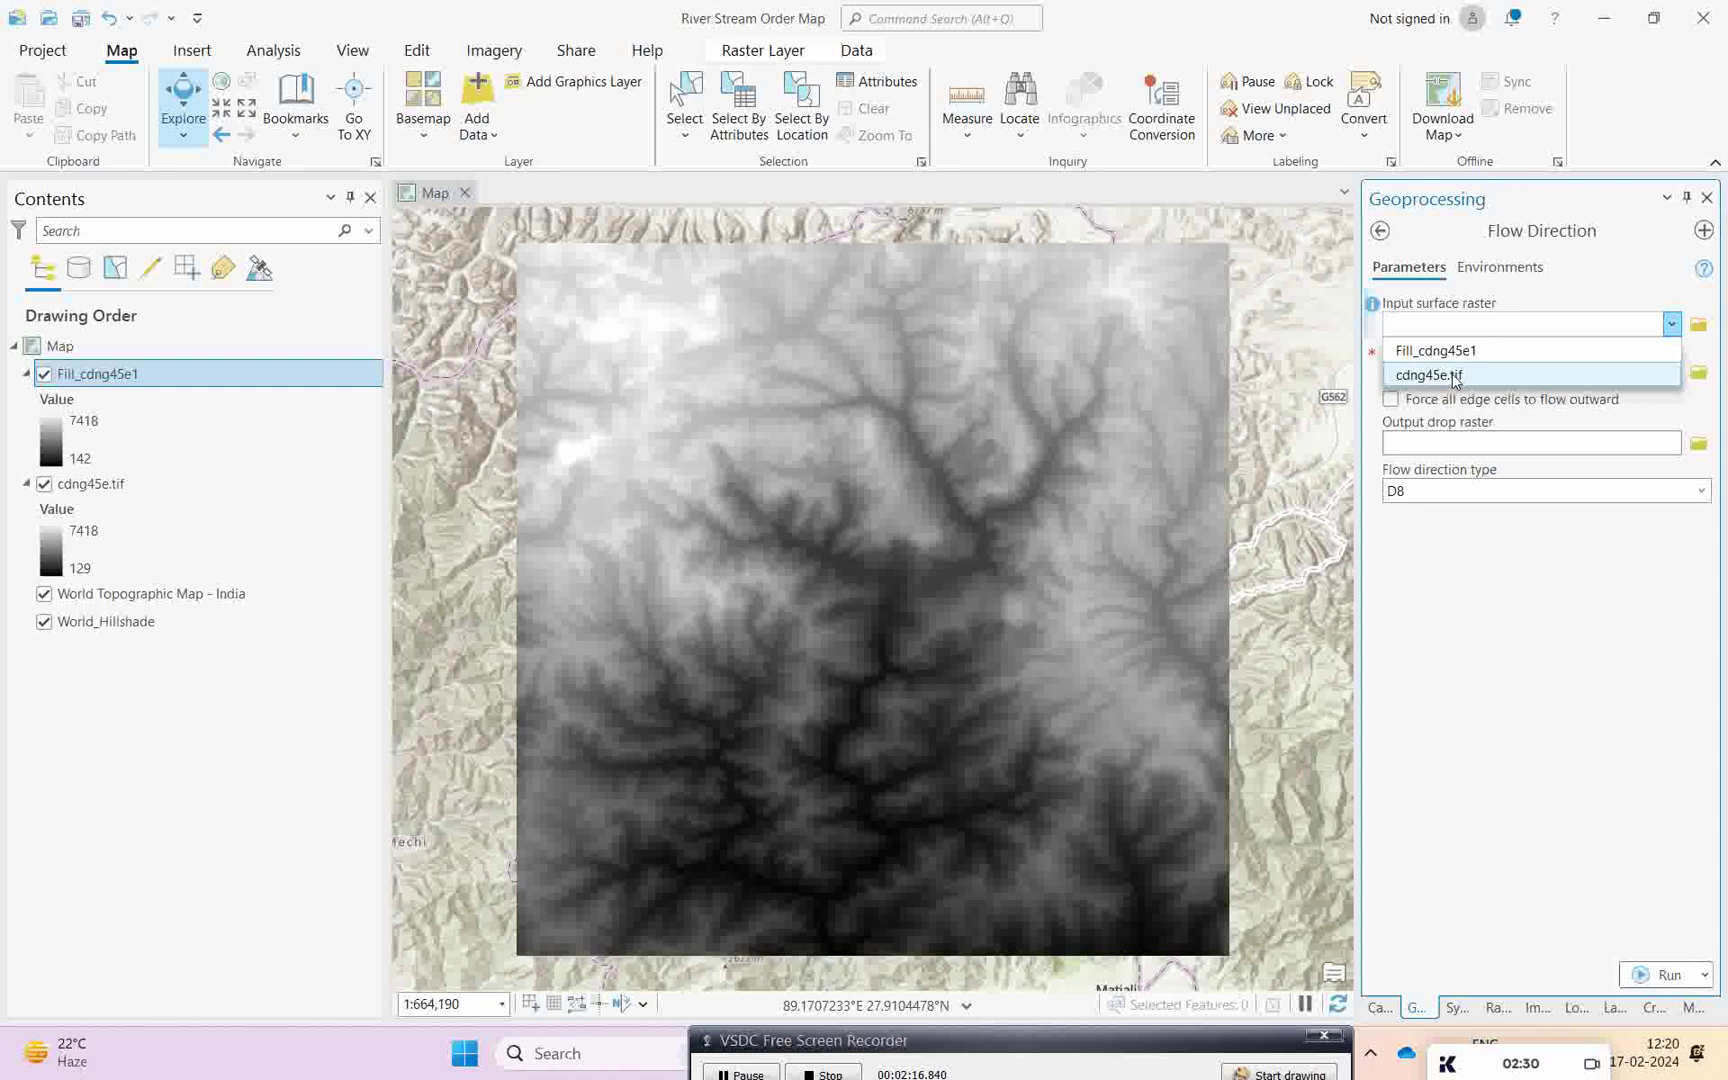
left_click(1430, 351)
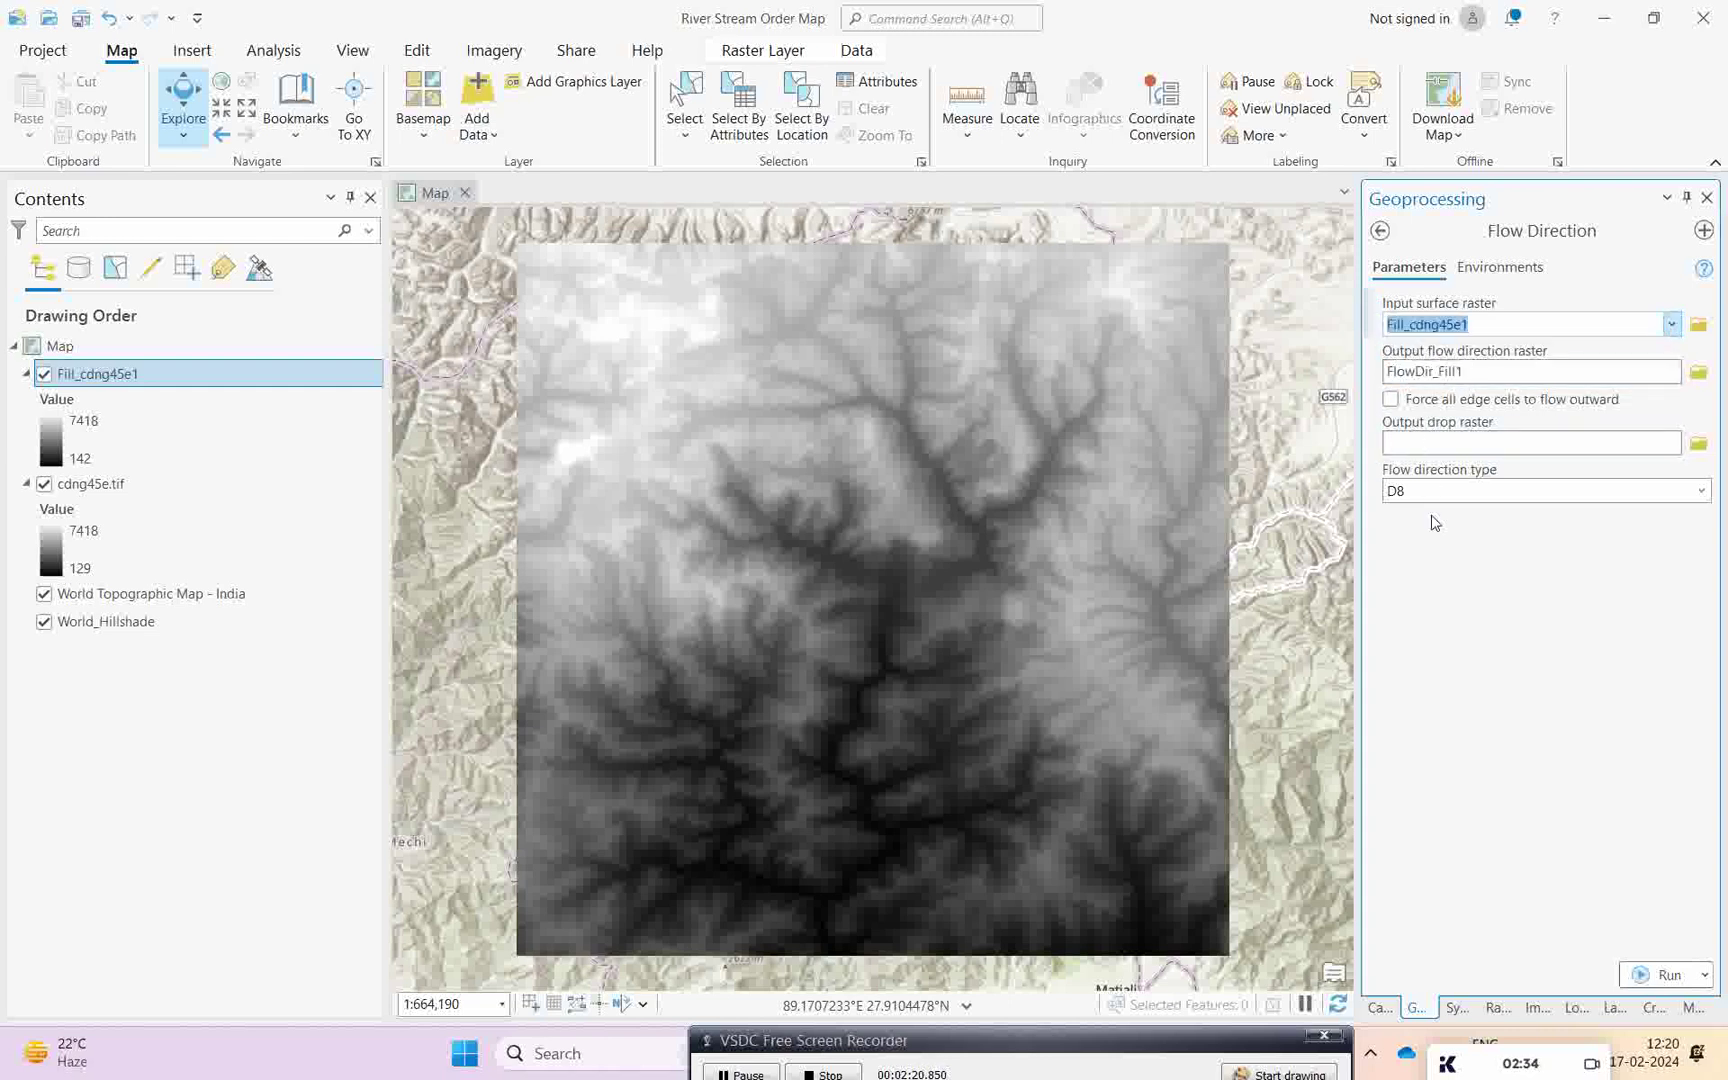
left_click(1645, 975)
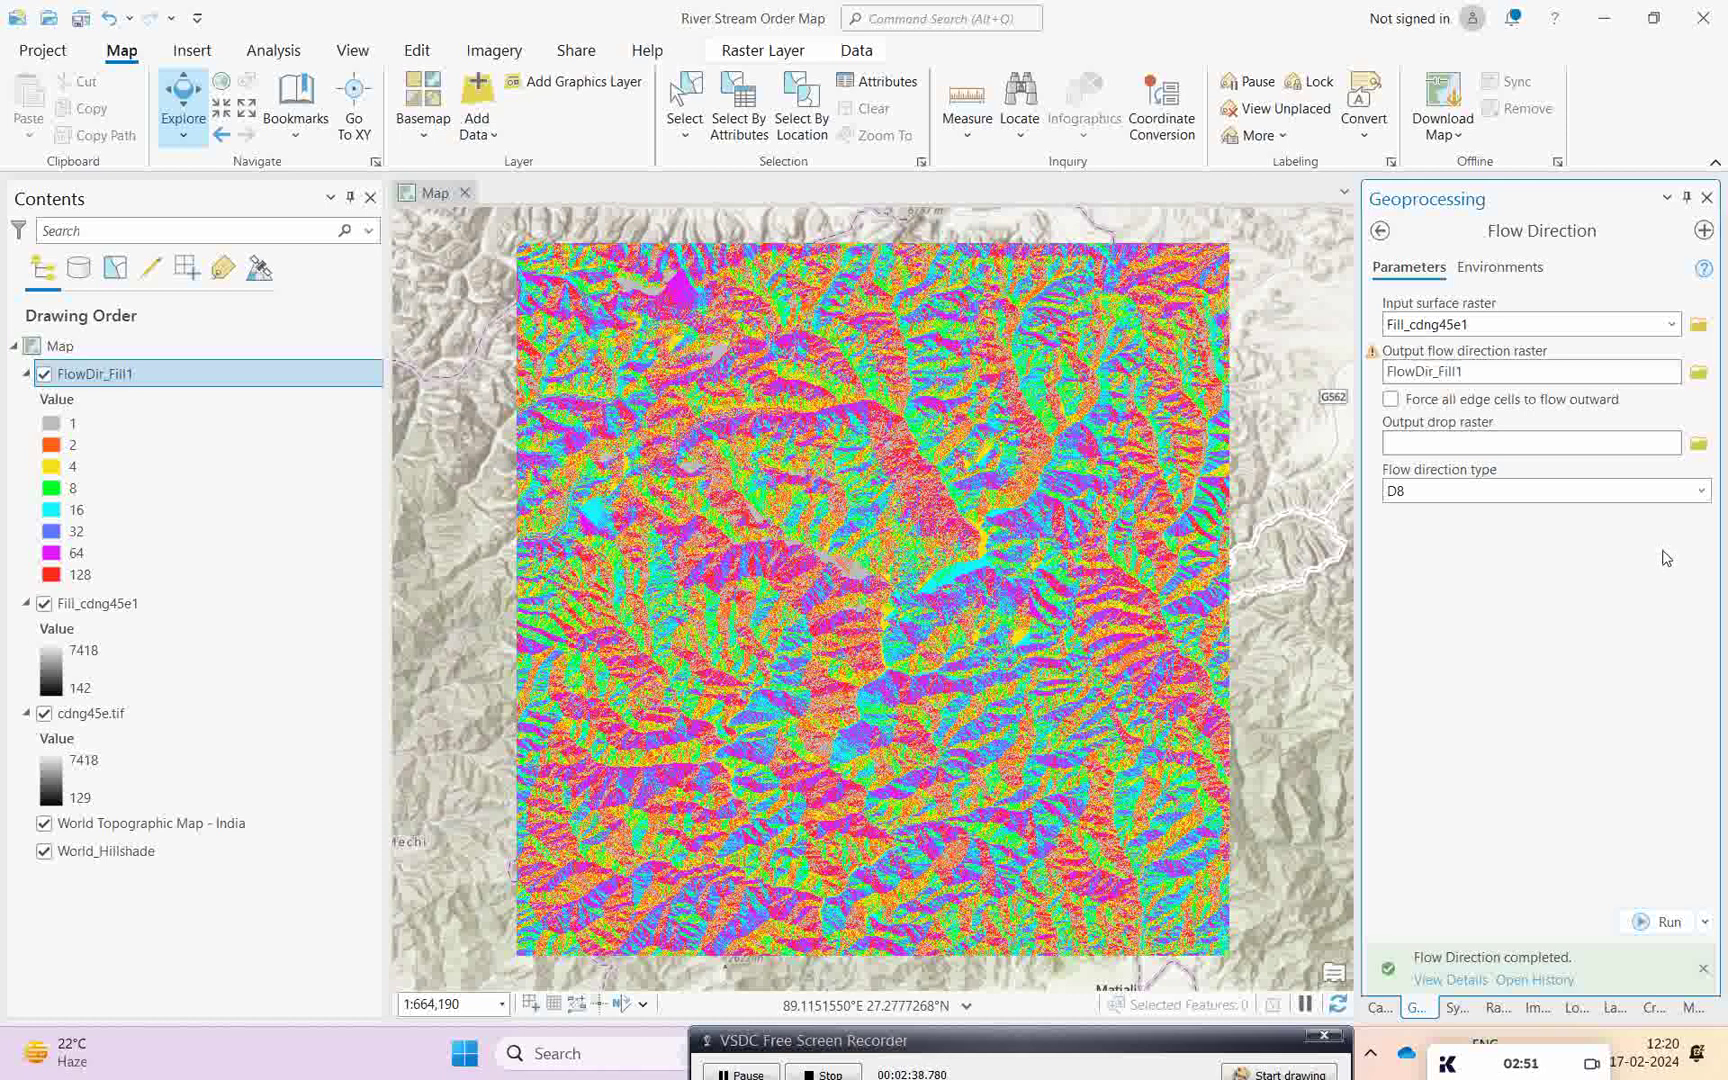
left_click(1381, 233)
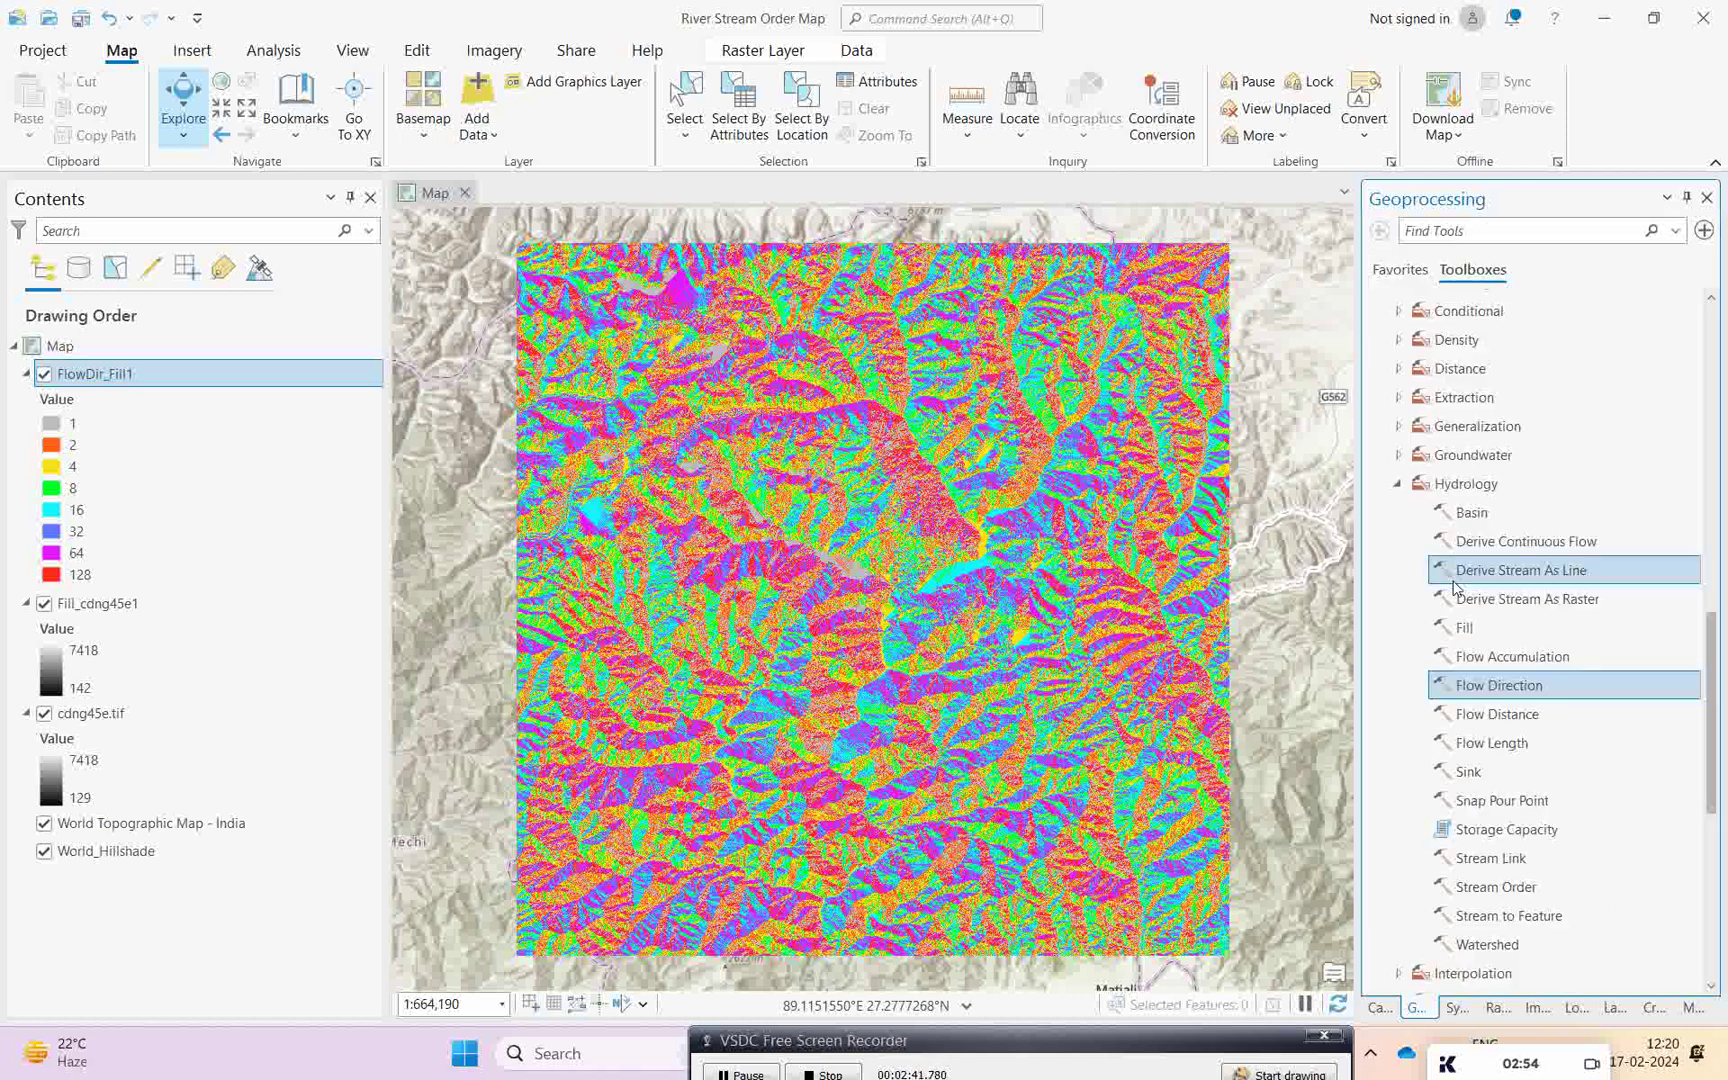
left_click(1471, 513)
- Run the Basin tool on FlowDir_Fill1 to create Basin_FlowDi1 (values 1–1100)
double_click(1471, 513)
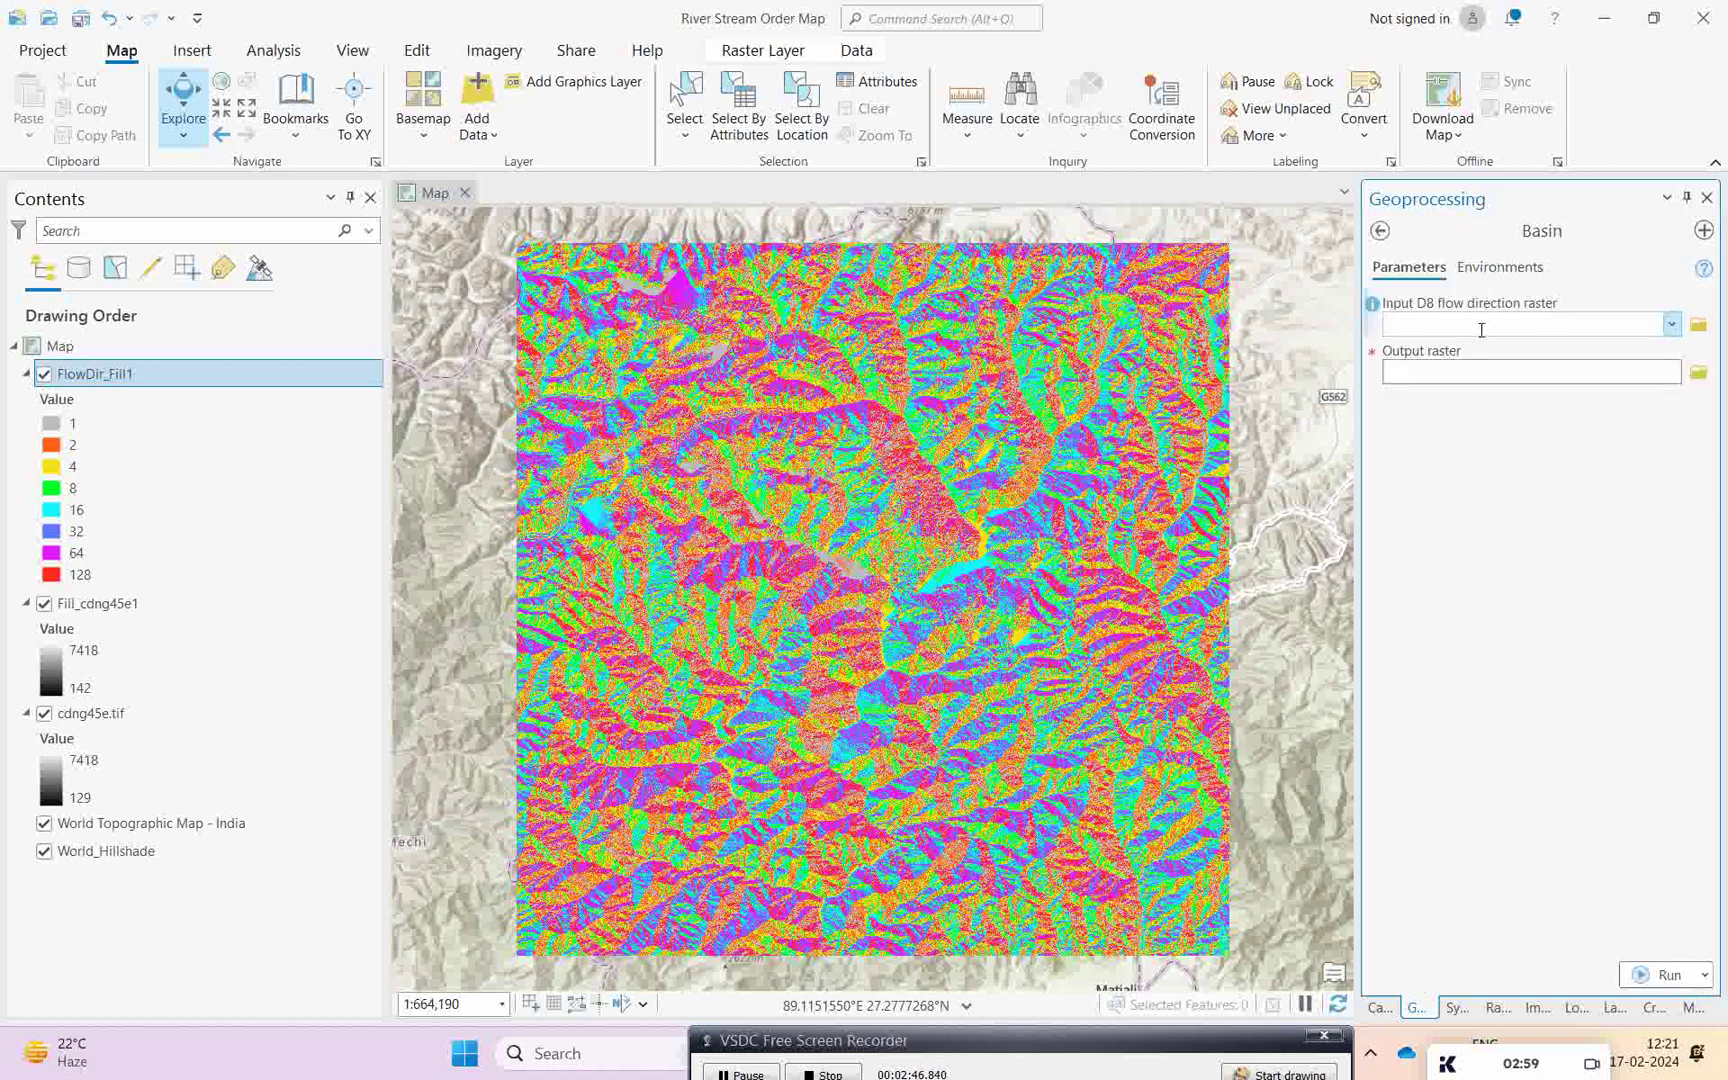
left_click(1506, 326)
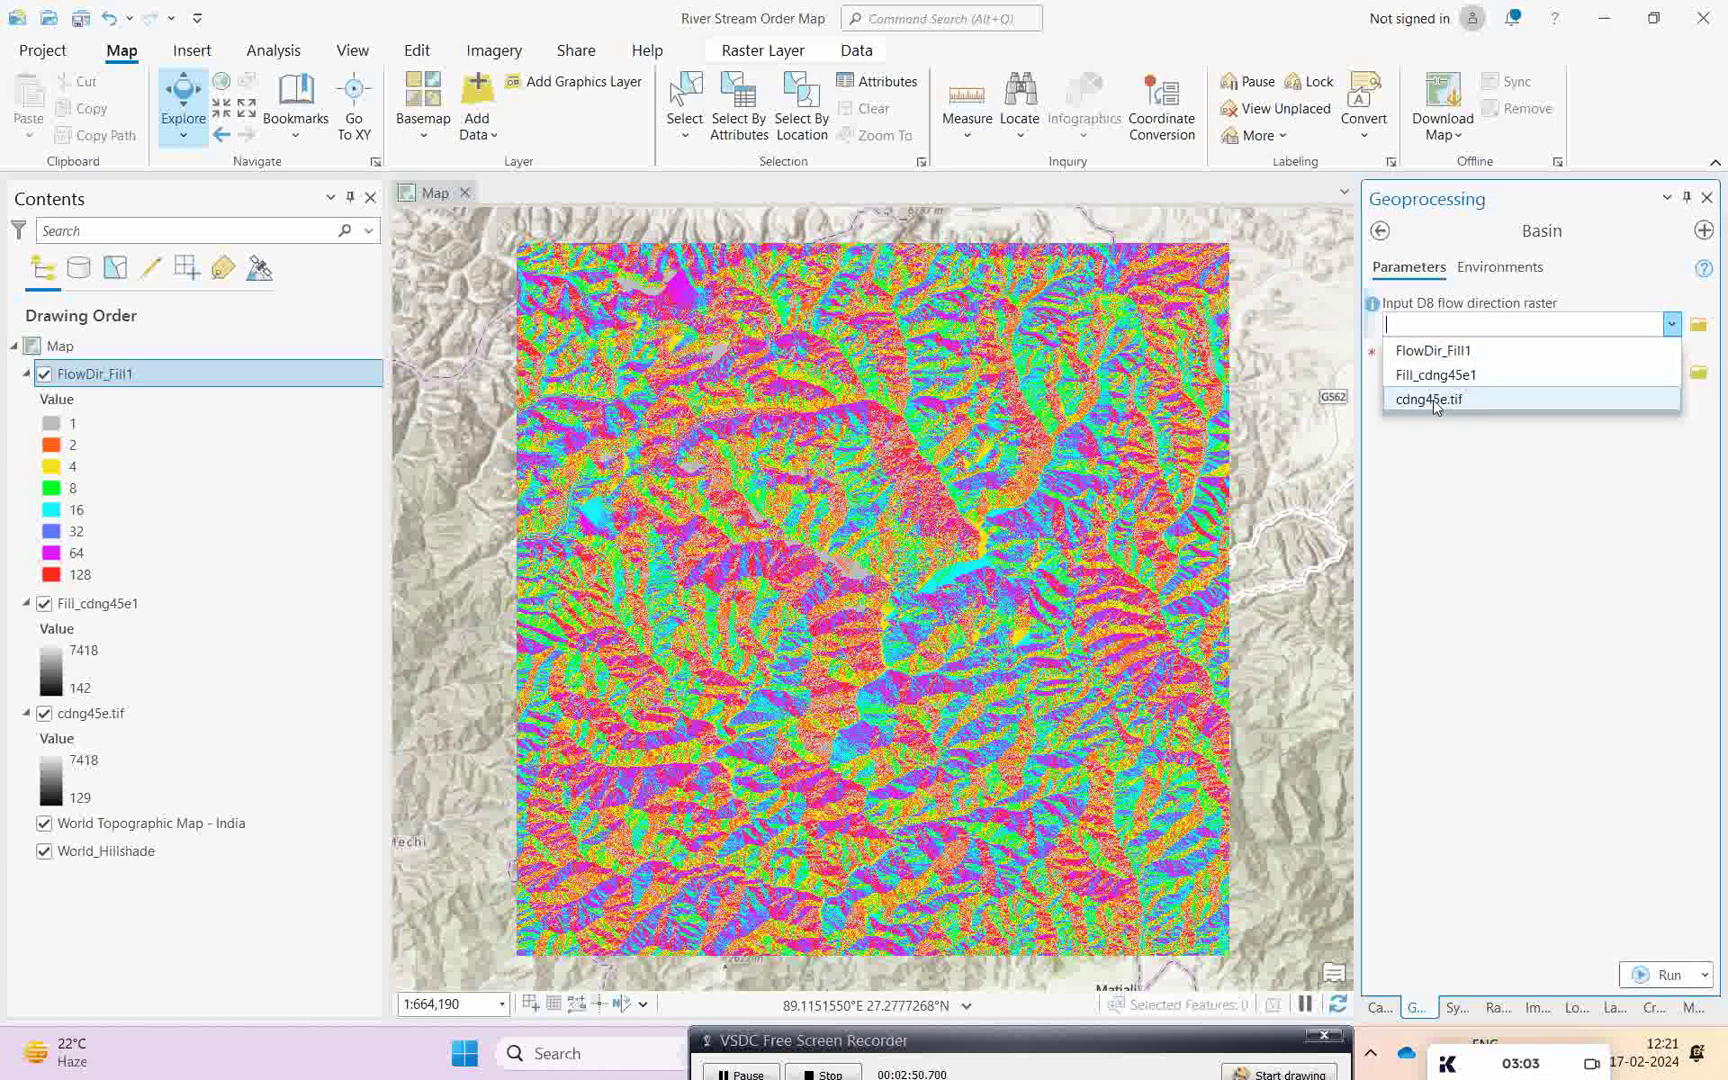
left_click(1433, 352)
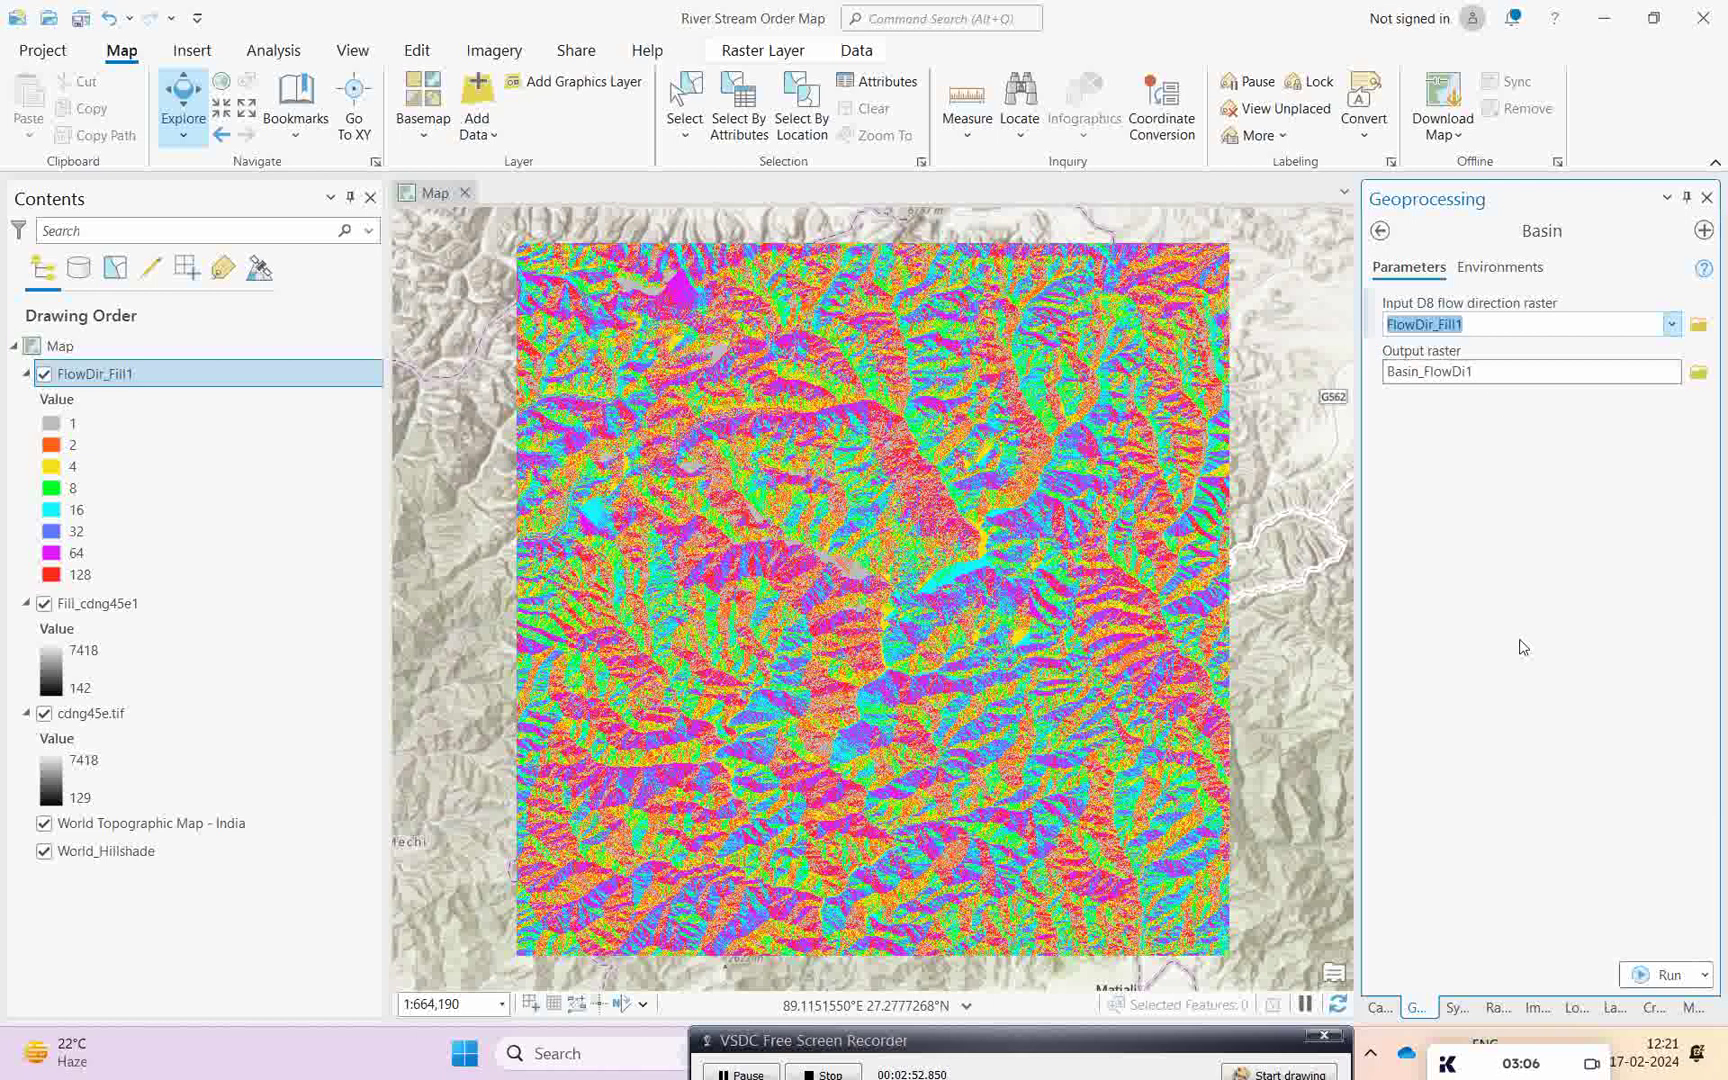
left_click(1638, 982)
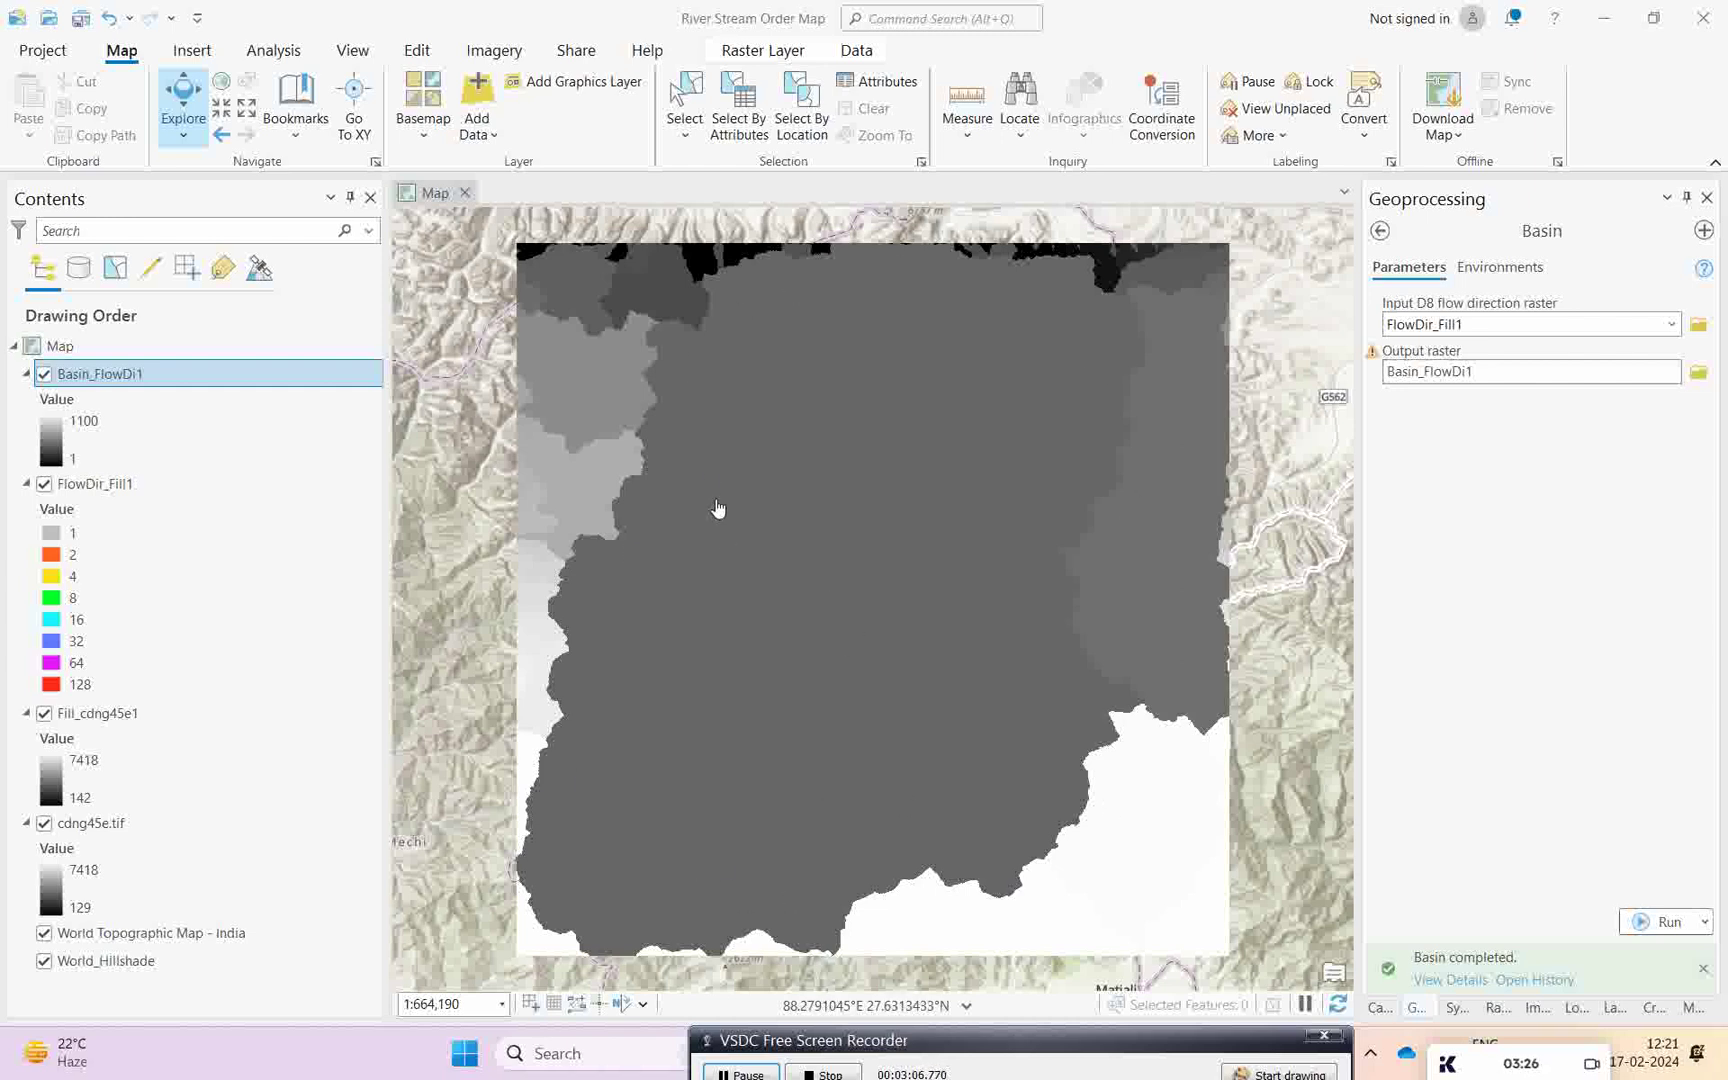
left_click(1379, 231)
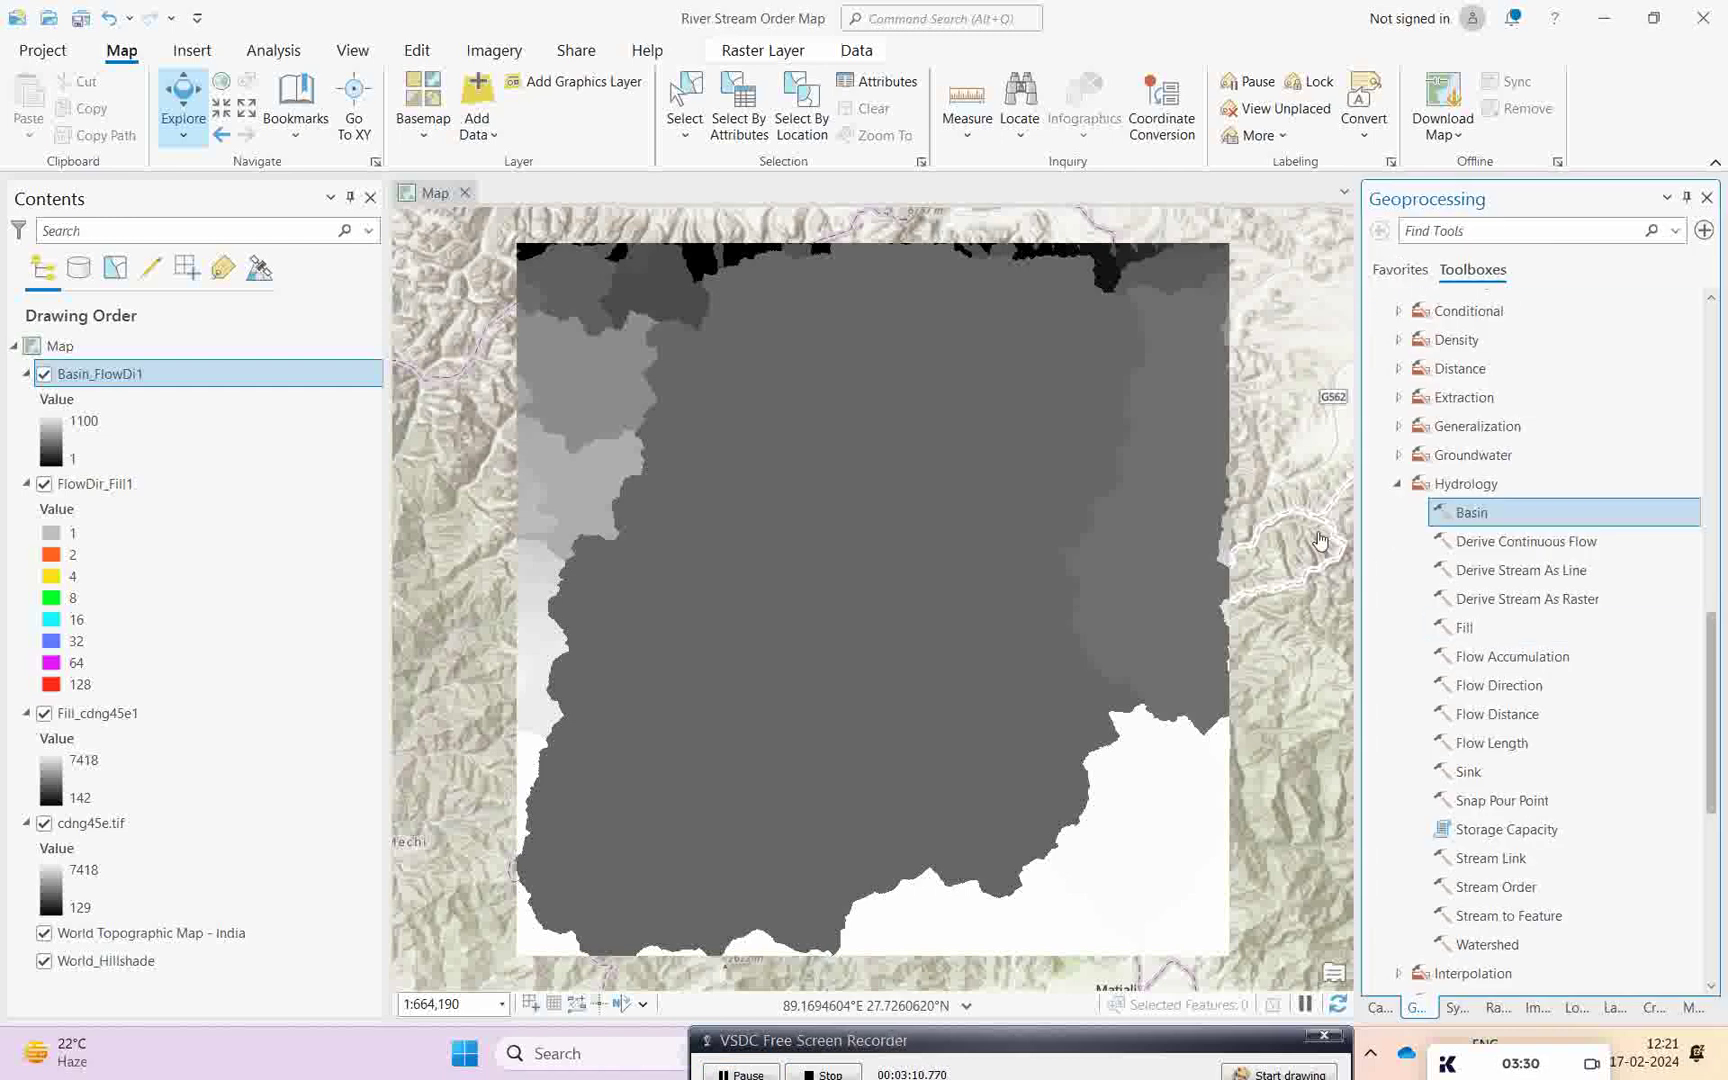
- Convert Basin_FlowDi1 to polygons with Raster to Polygon, then select one basin polygon on the map
left_click(1402, 270)
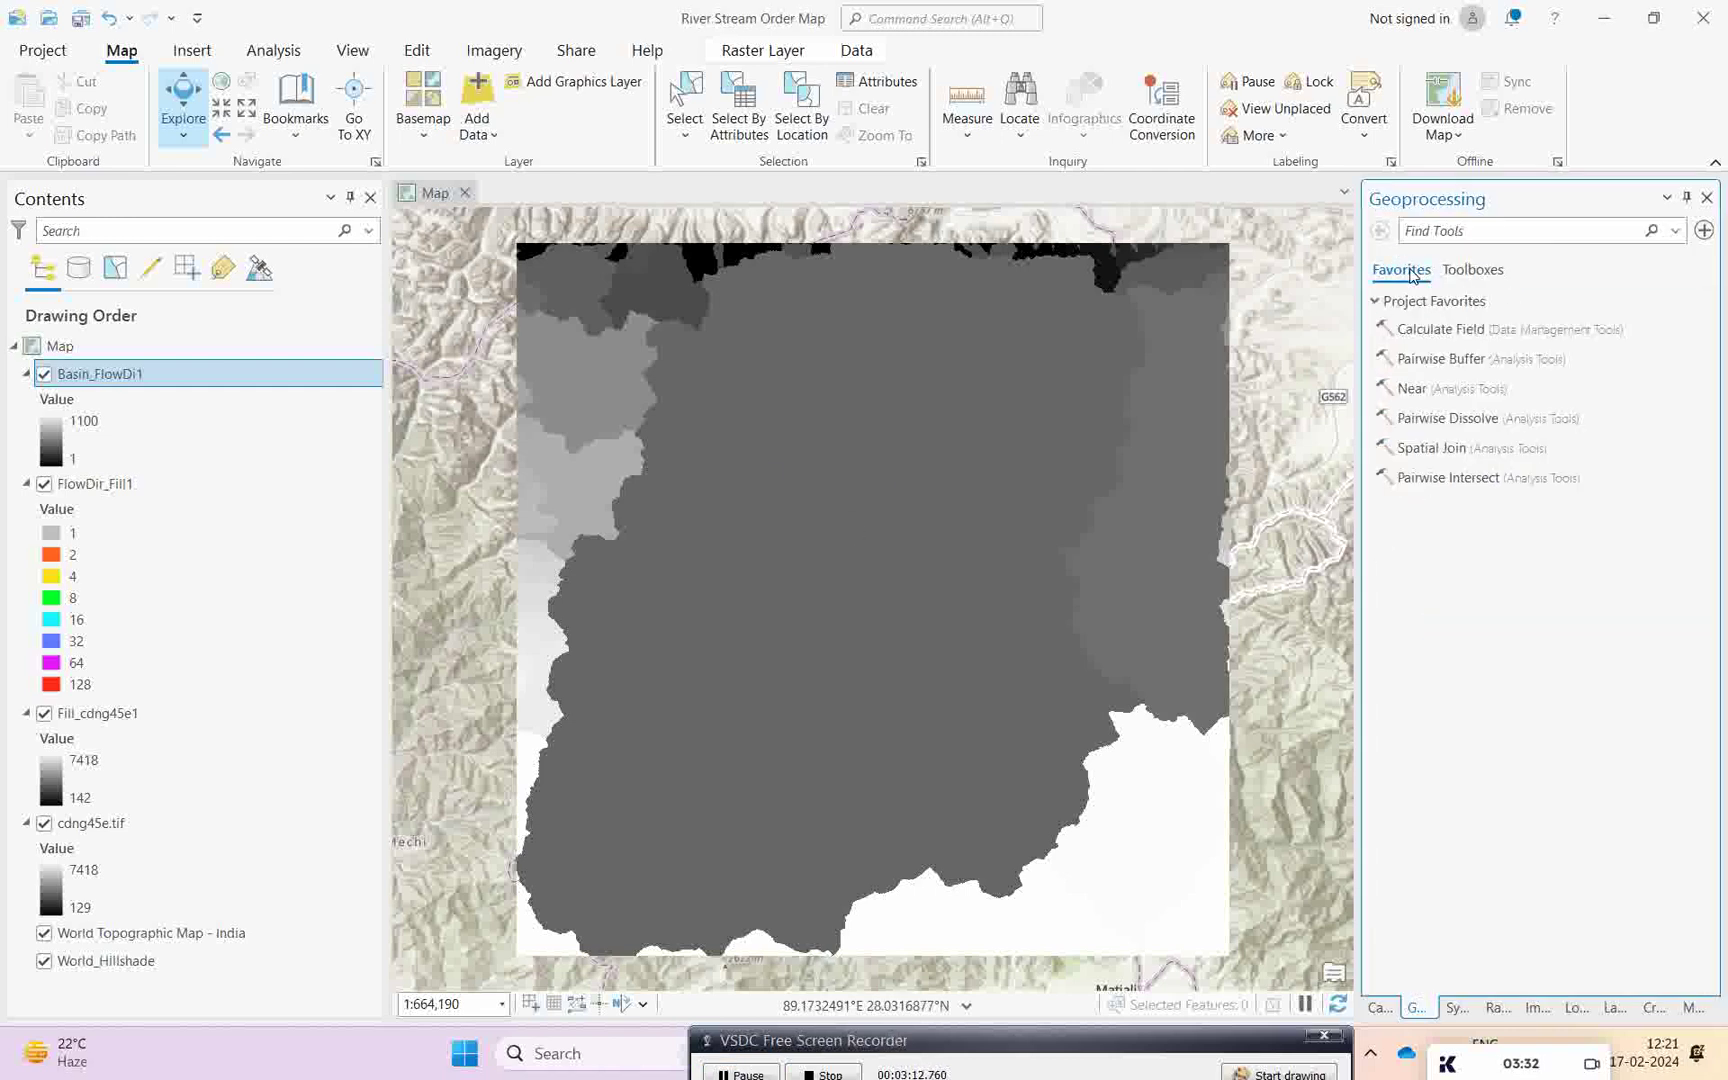
left_click(1444, 231)
type("raster")
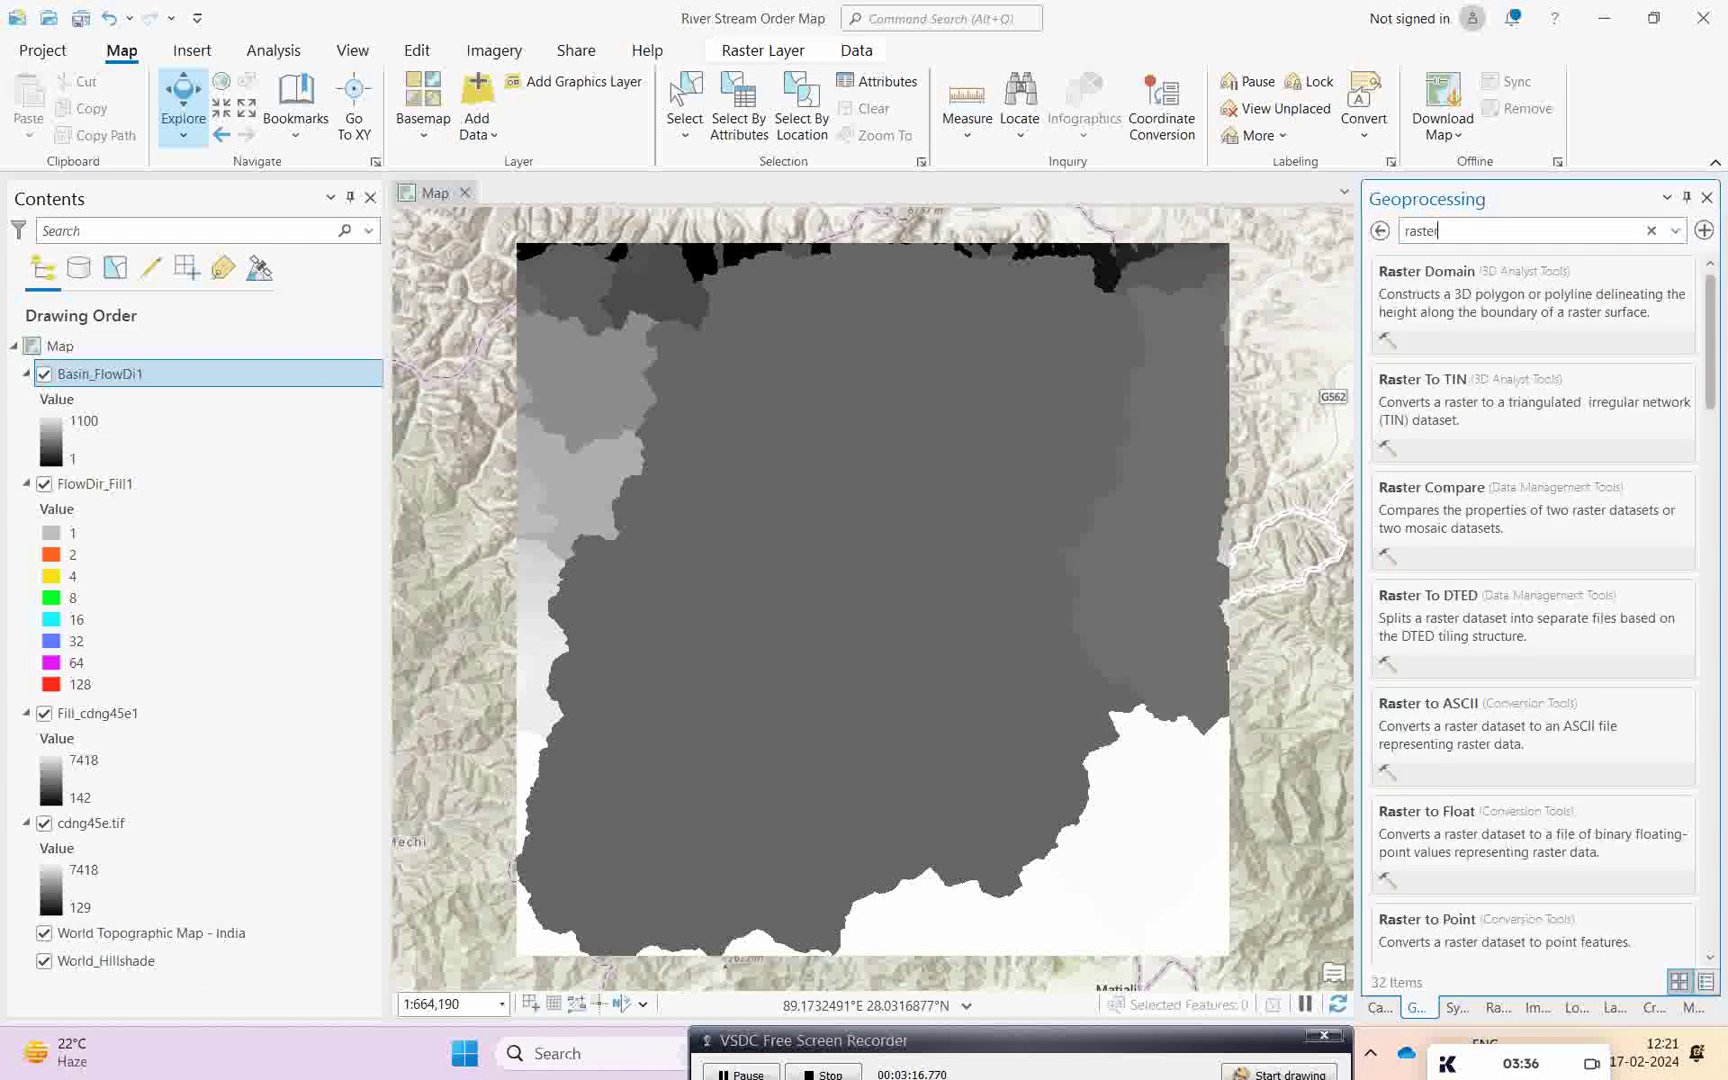
type(" to plo")
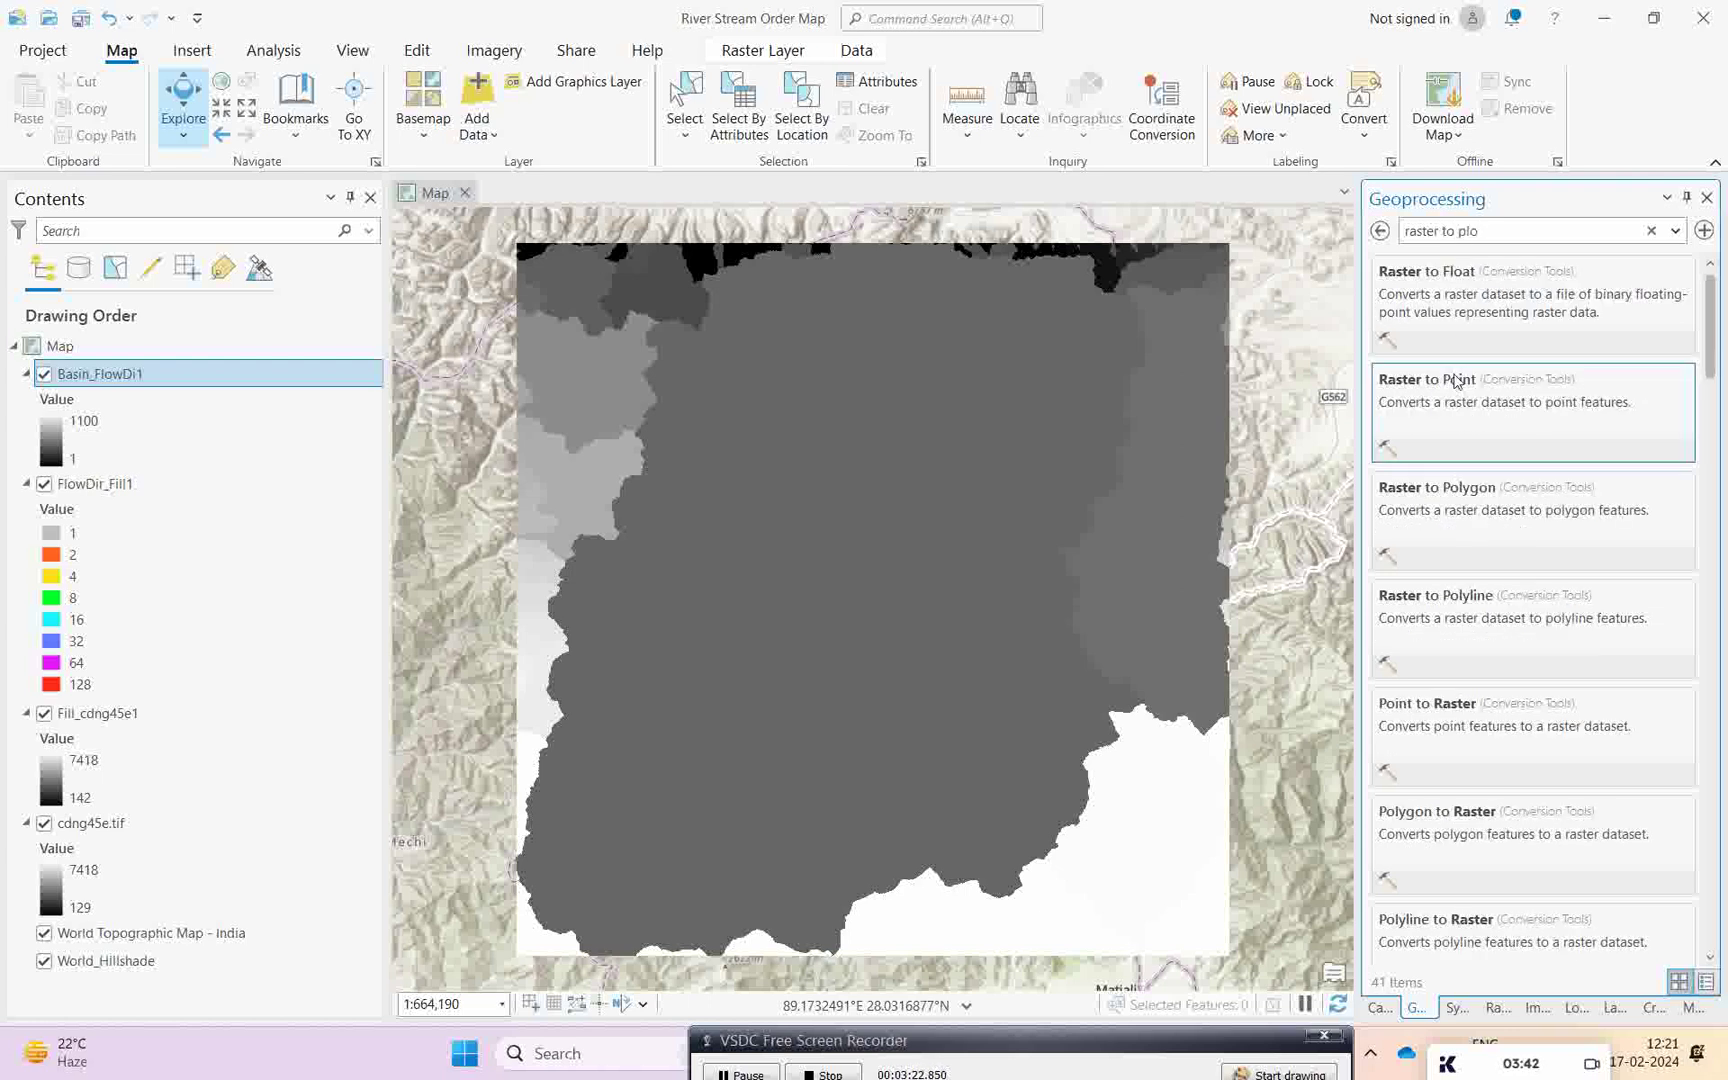
left_click(1437, 490)
left_click(1671, 323)
left_click(1471, 350)
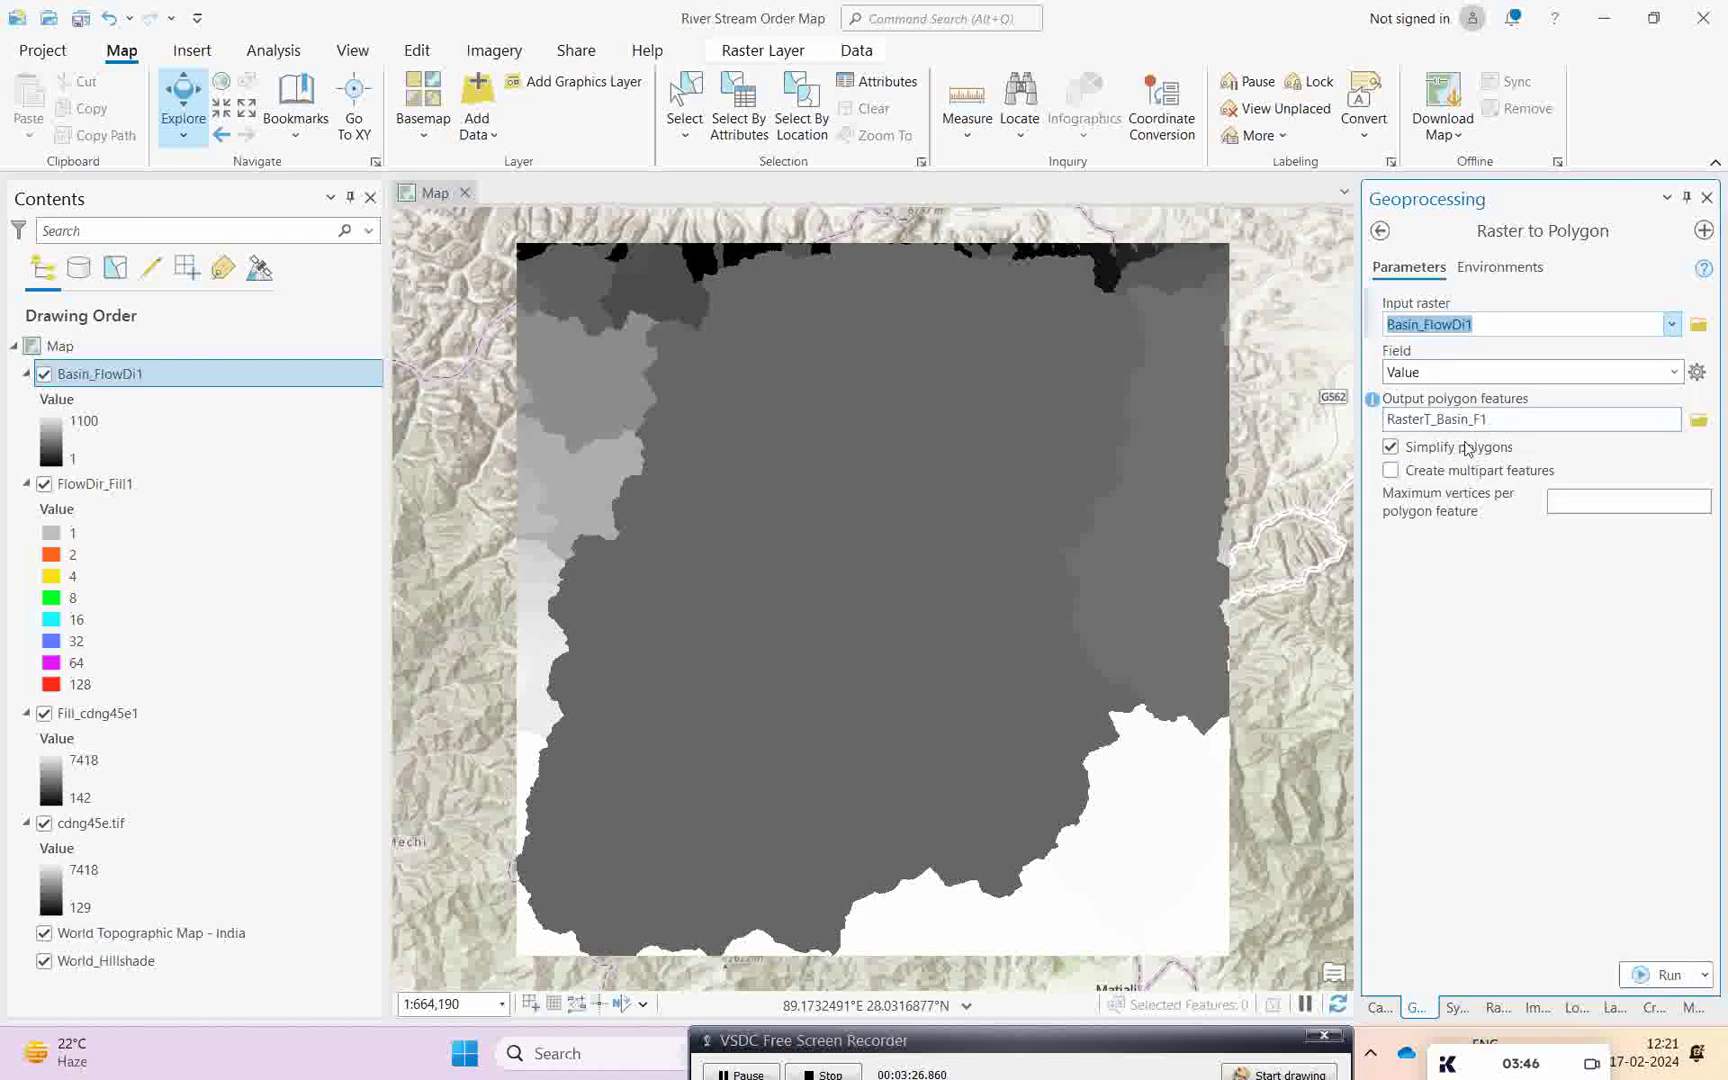
left_click(1641, 977)
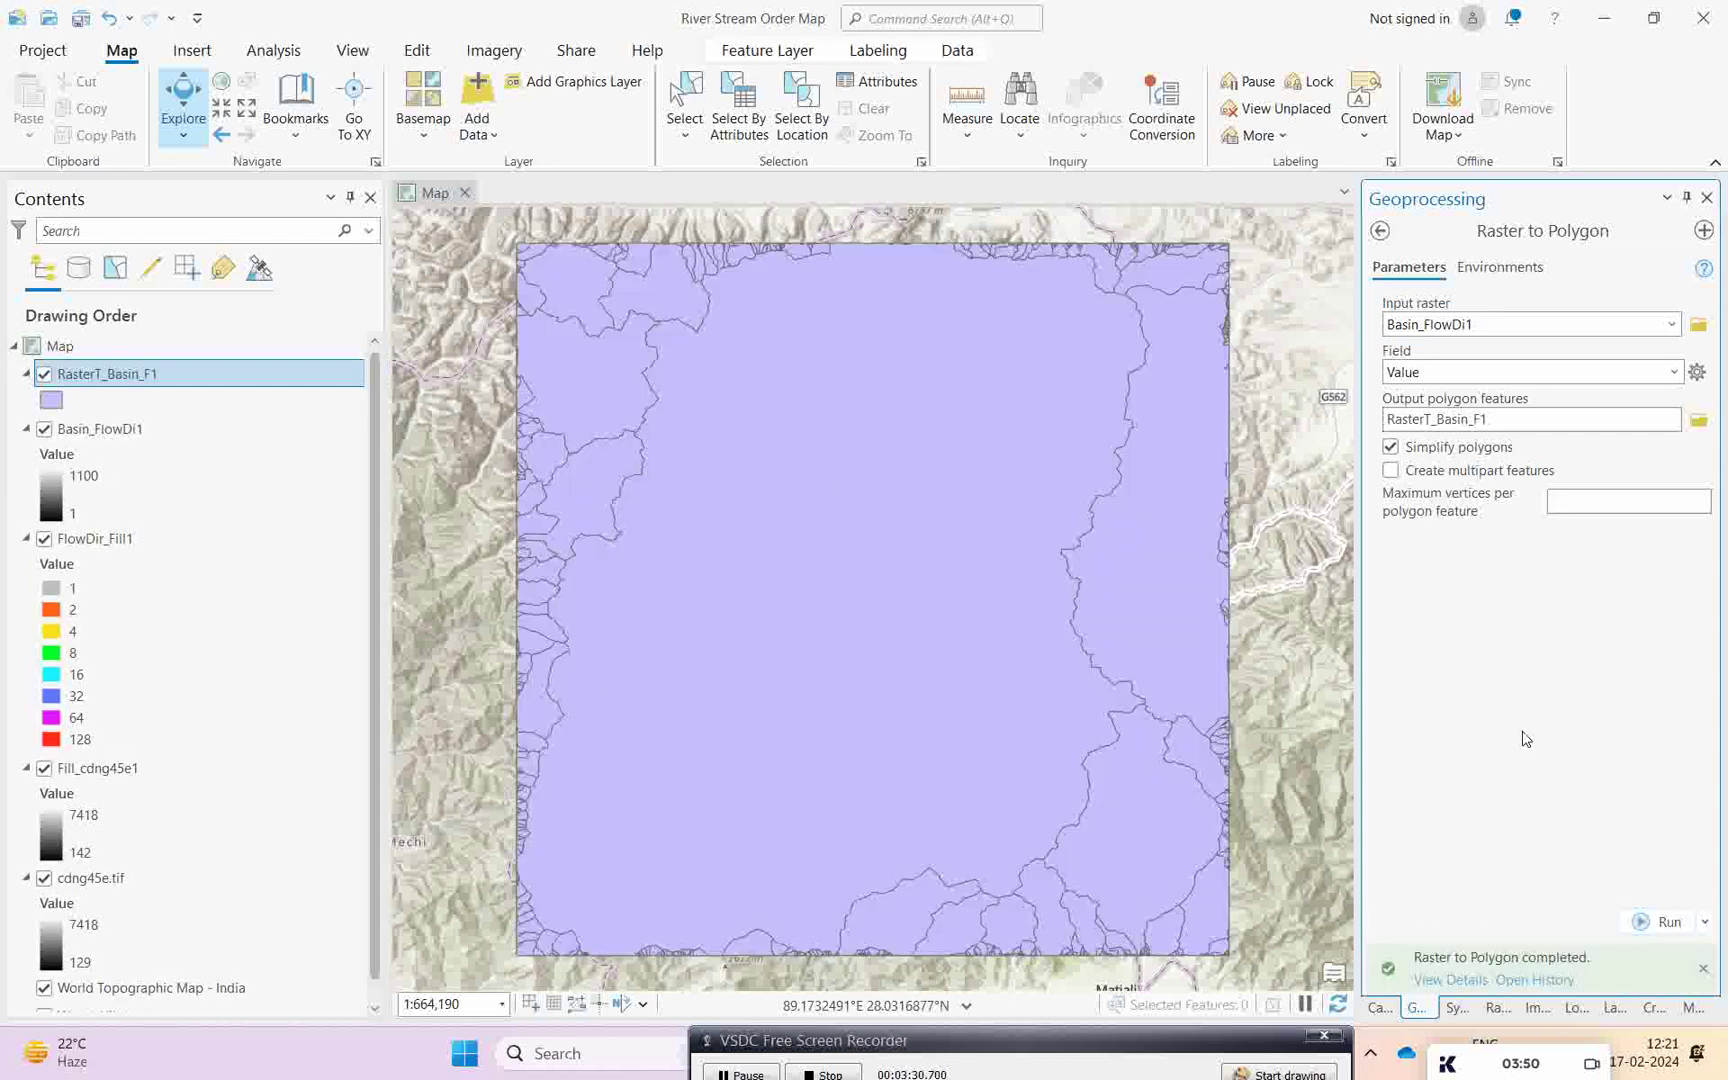
left_click(685, 100)
left_click(857, 517)
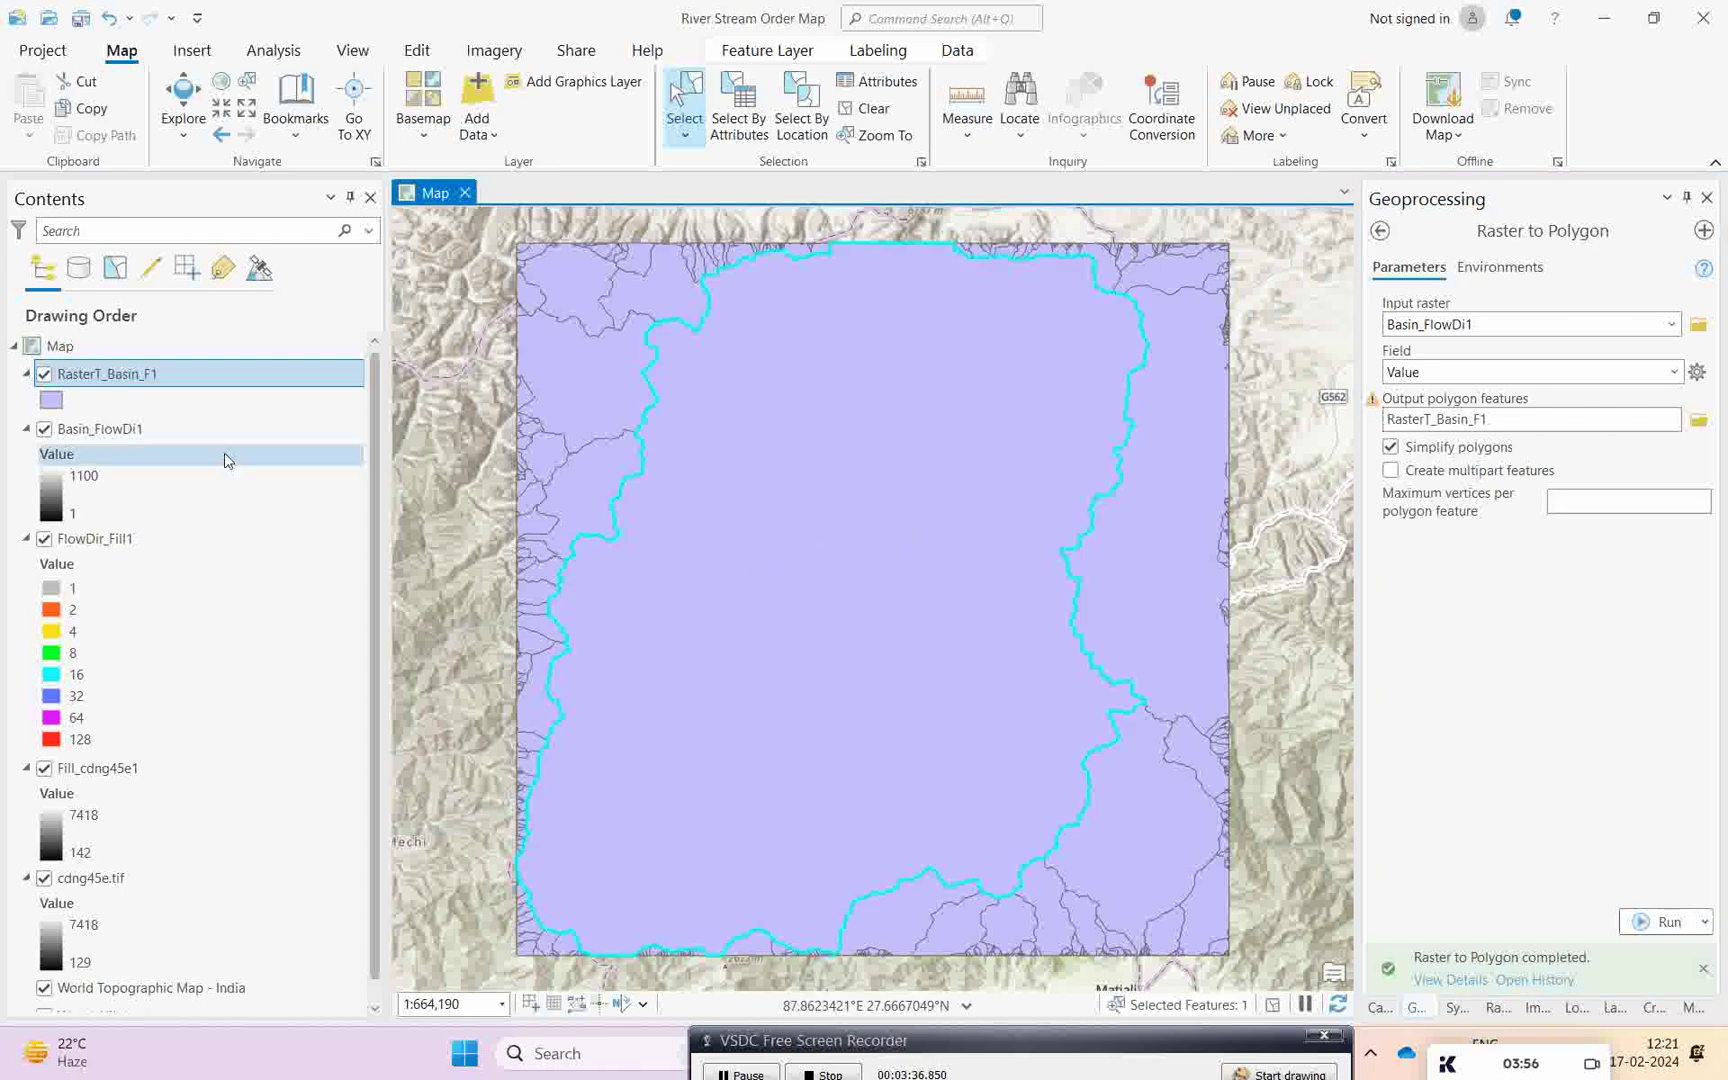
- Export the selected RasterT_Basin_F1 polygon as a new feature class named Study_area
right_click(154, 376)
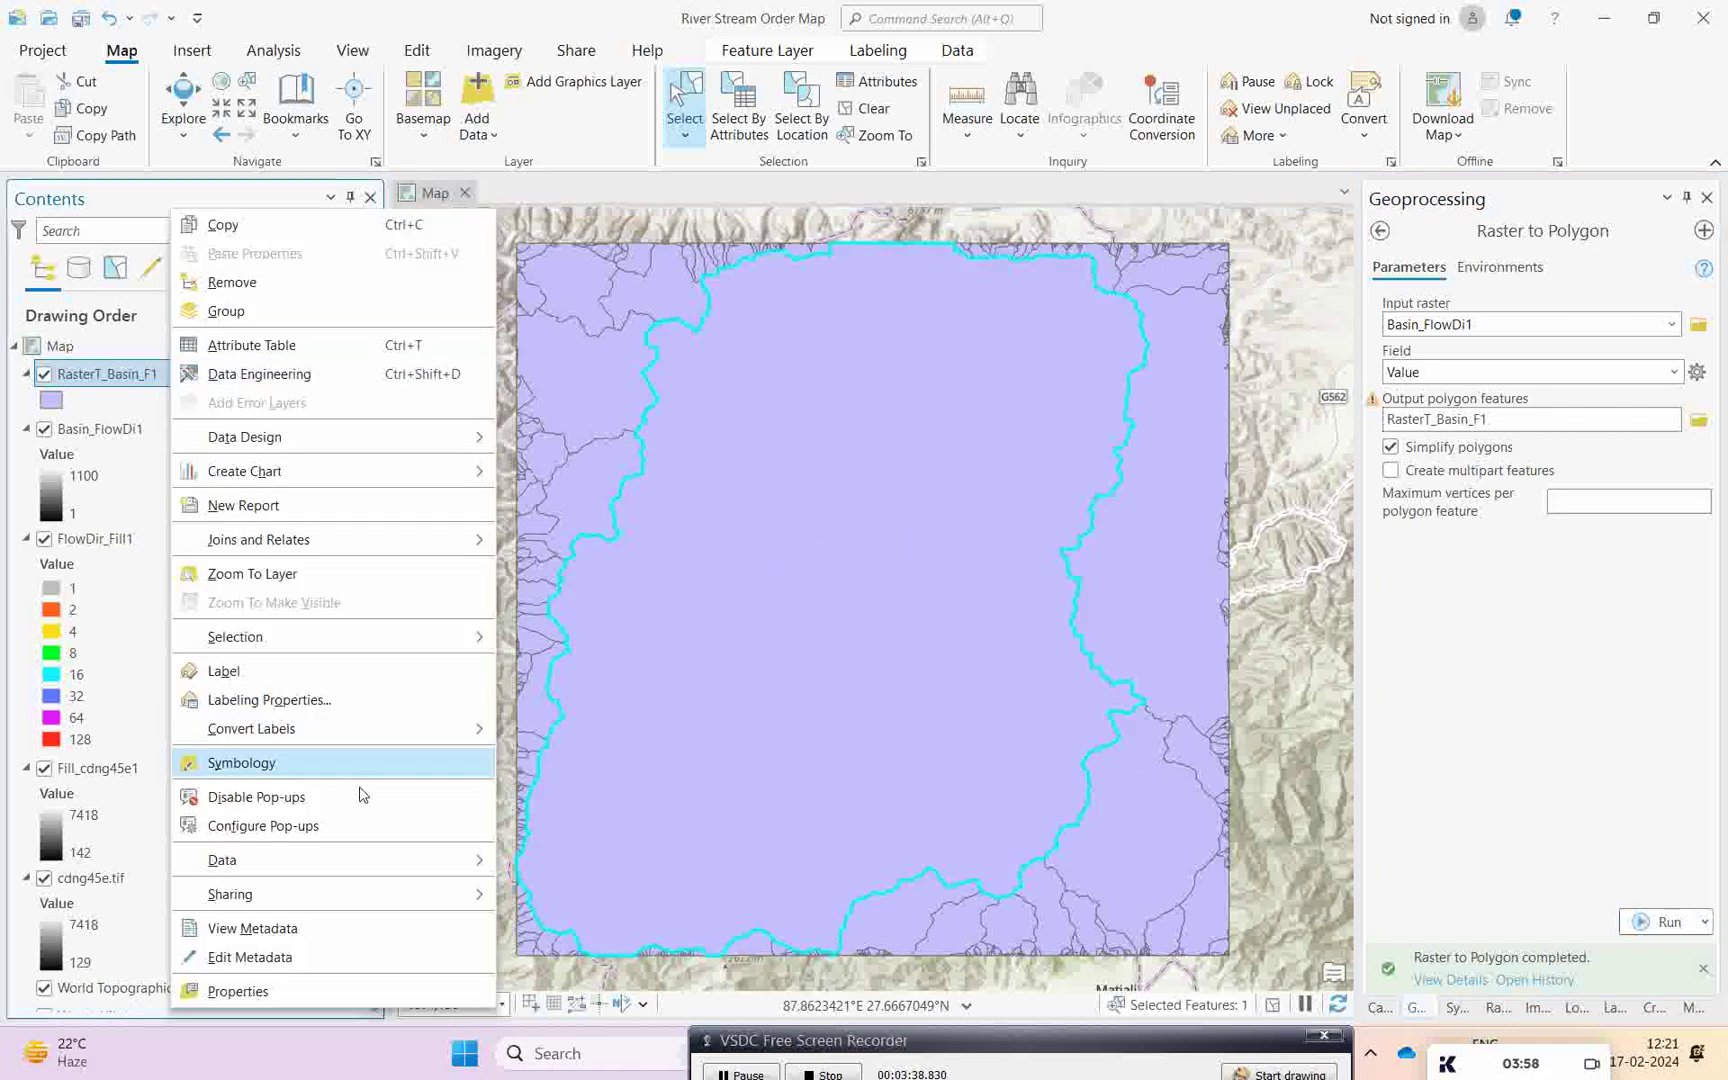
mouse_move(468, 874)
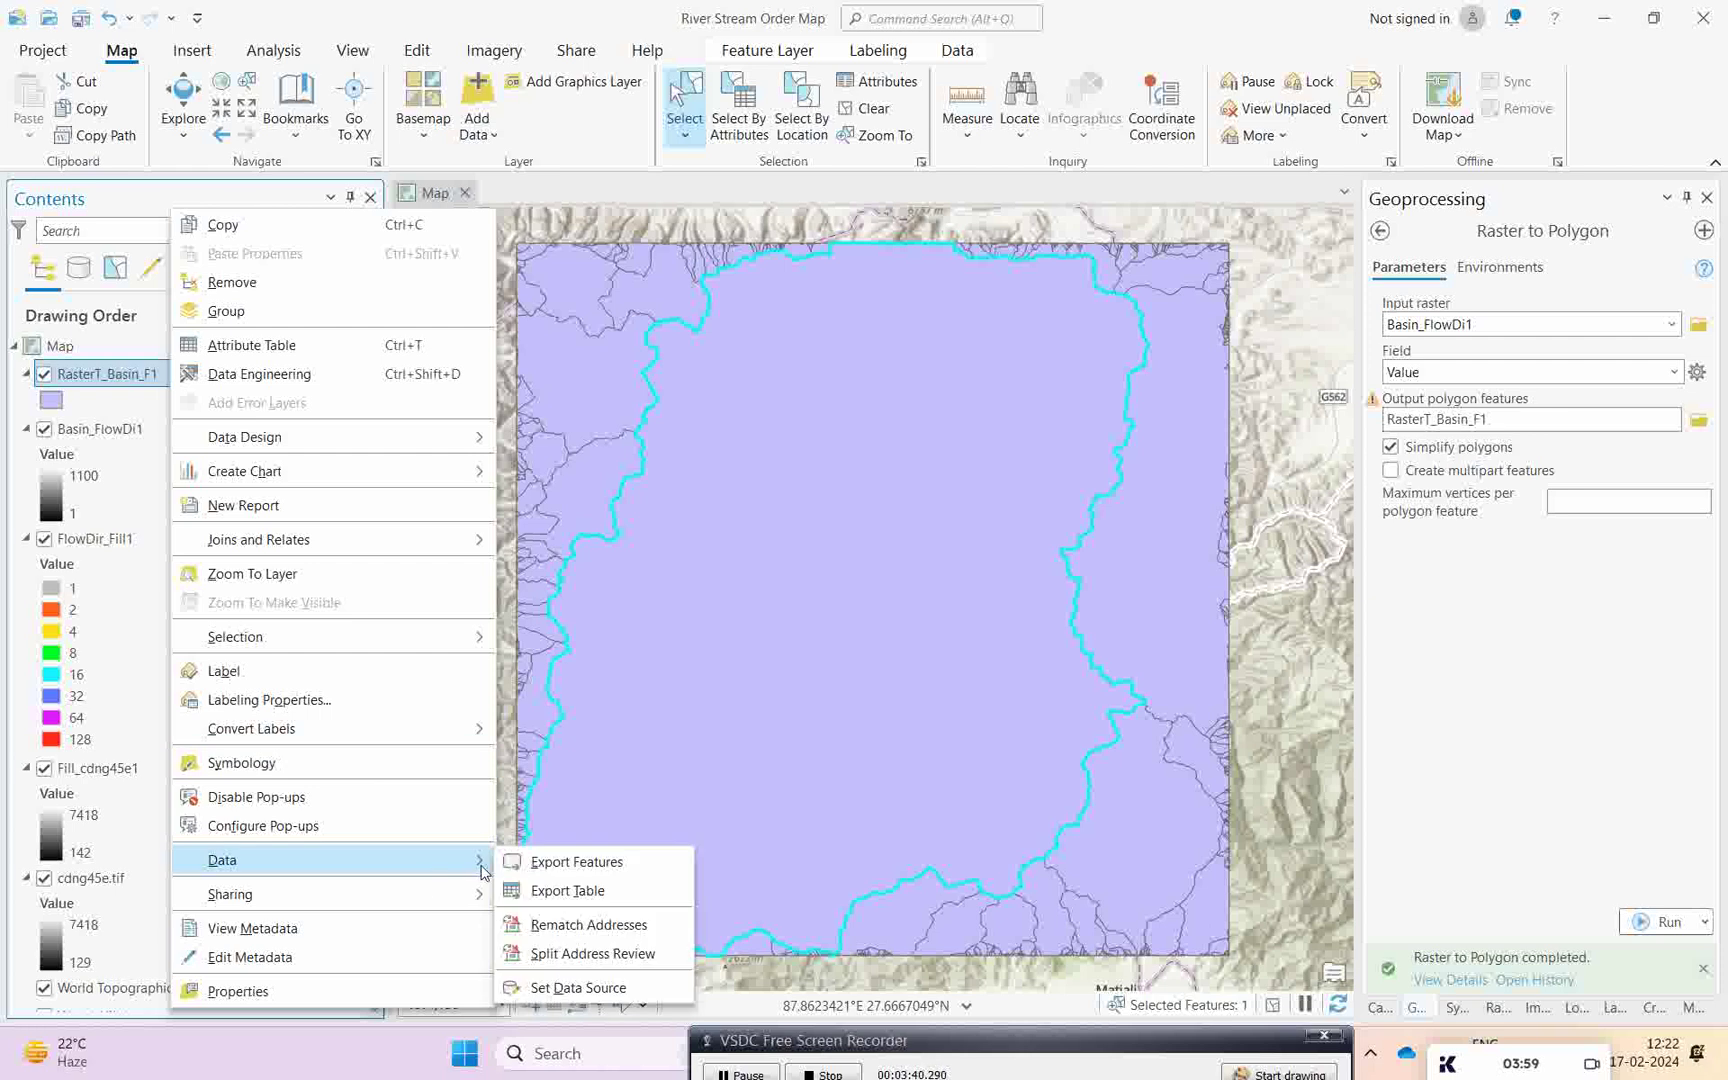
left_click(578, 863)
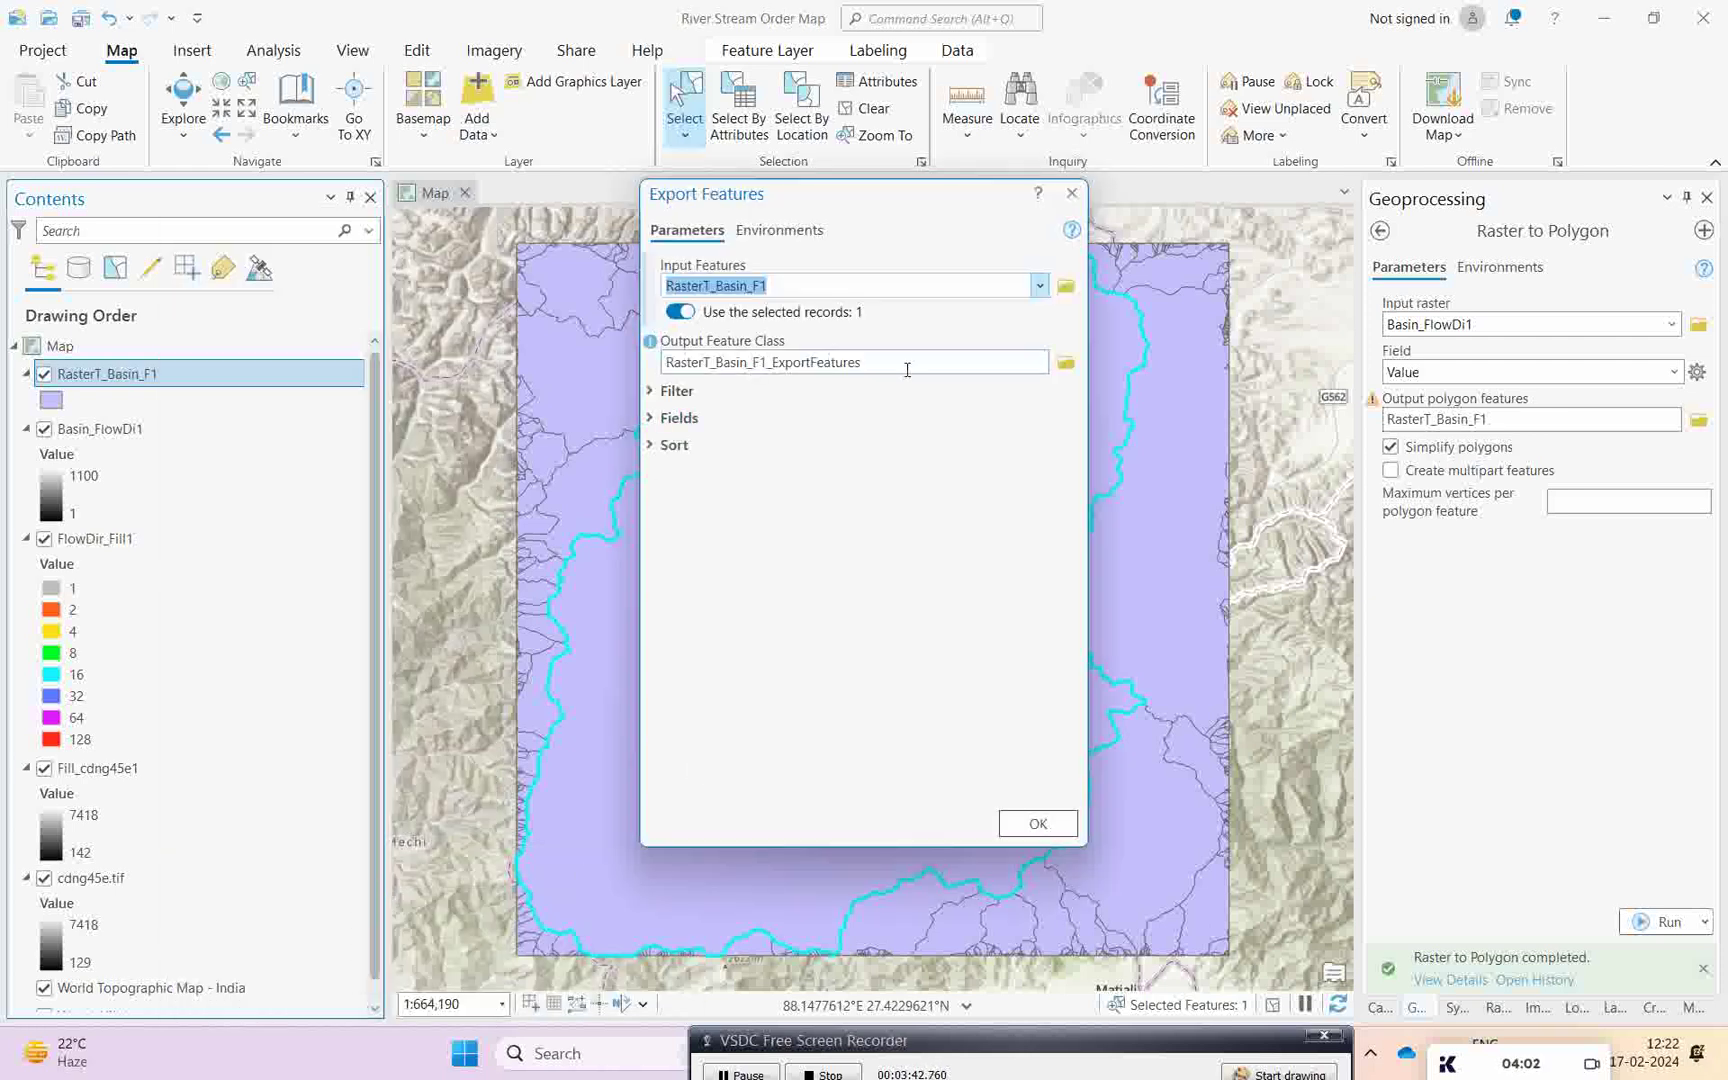
left_click(1066, 363)
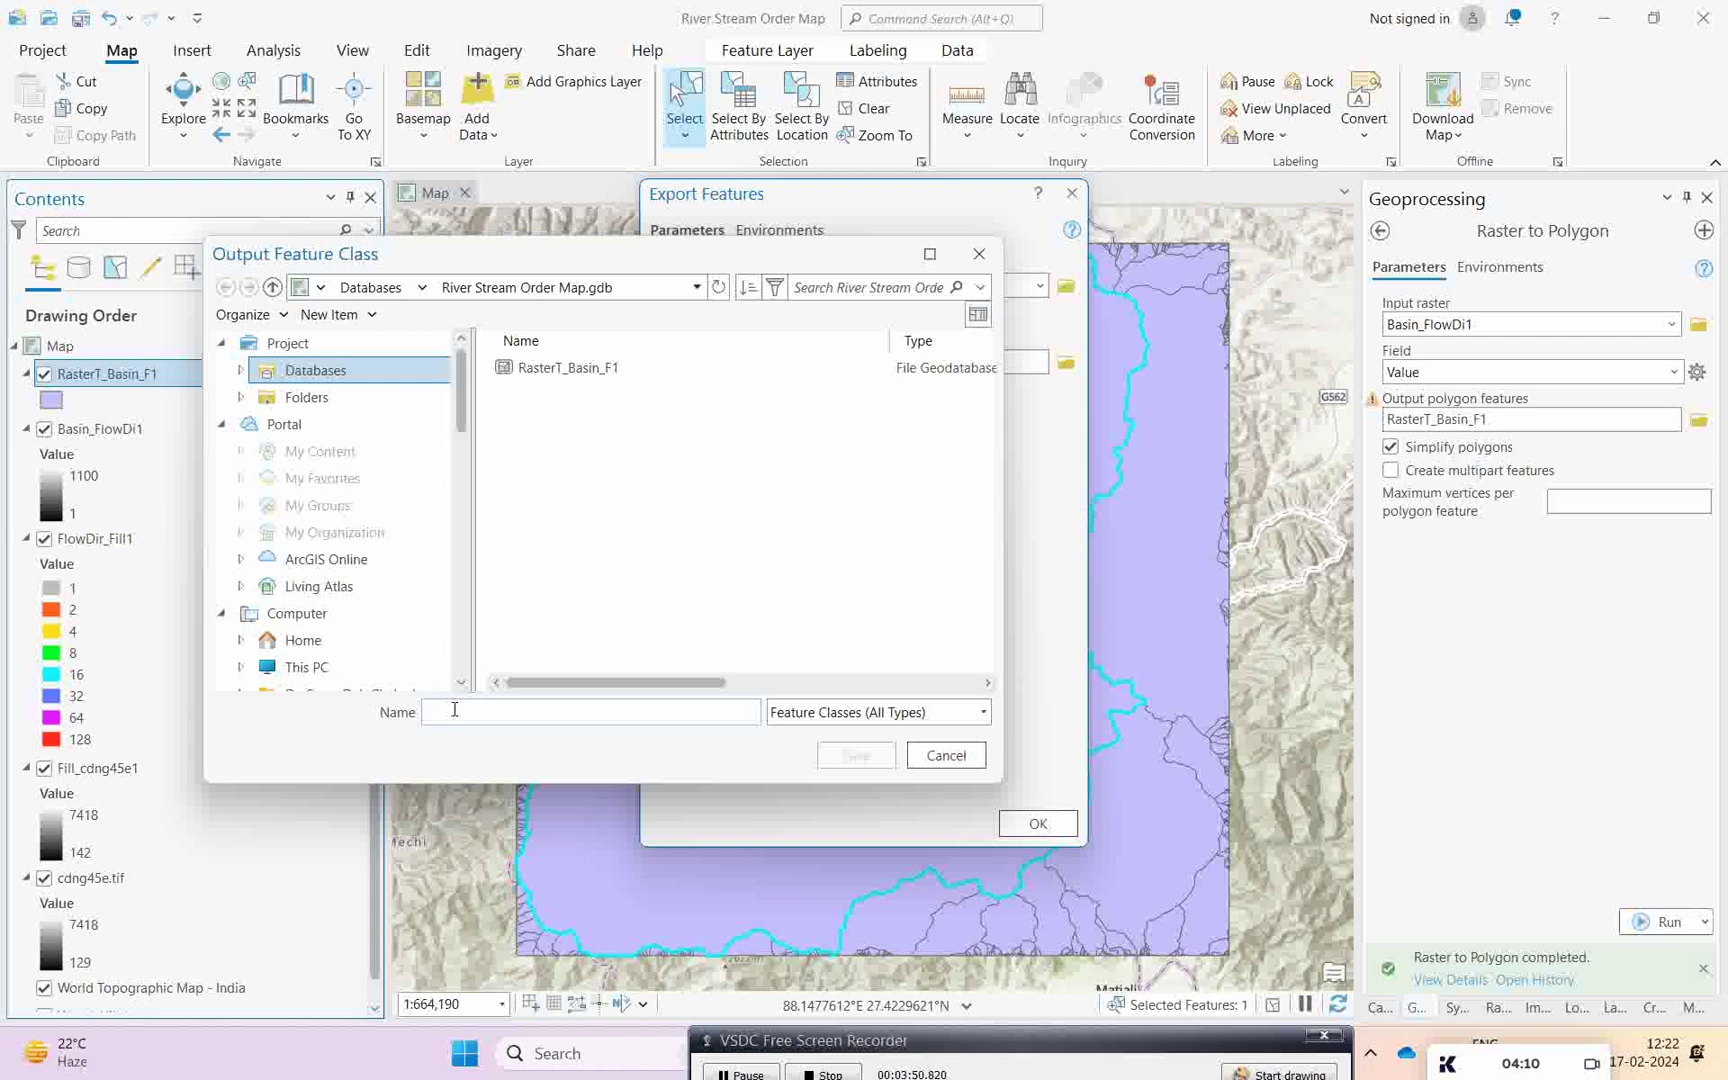
type("Fi")
key("BackSpace")
key("BackSpace")
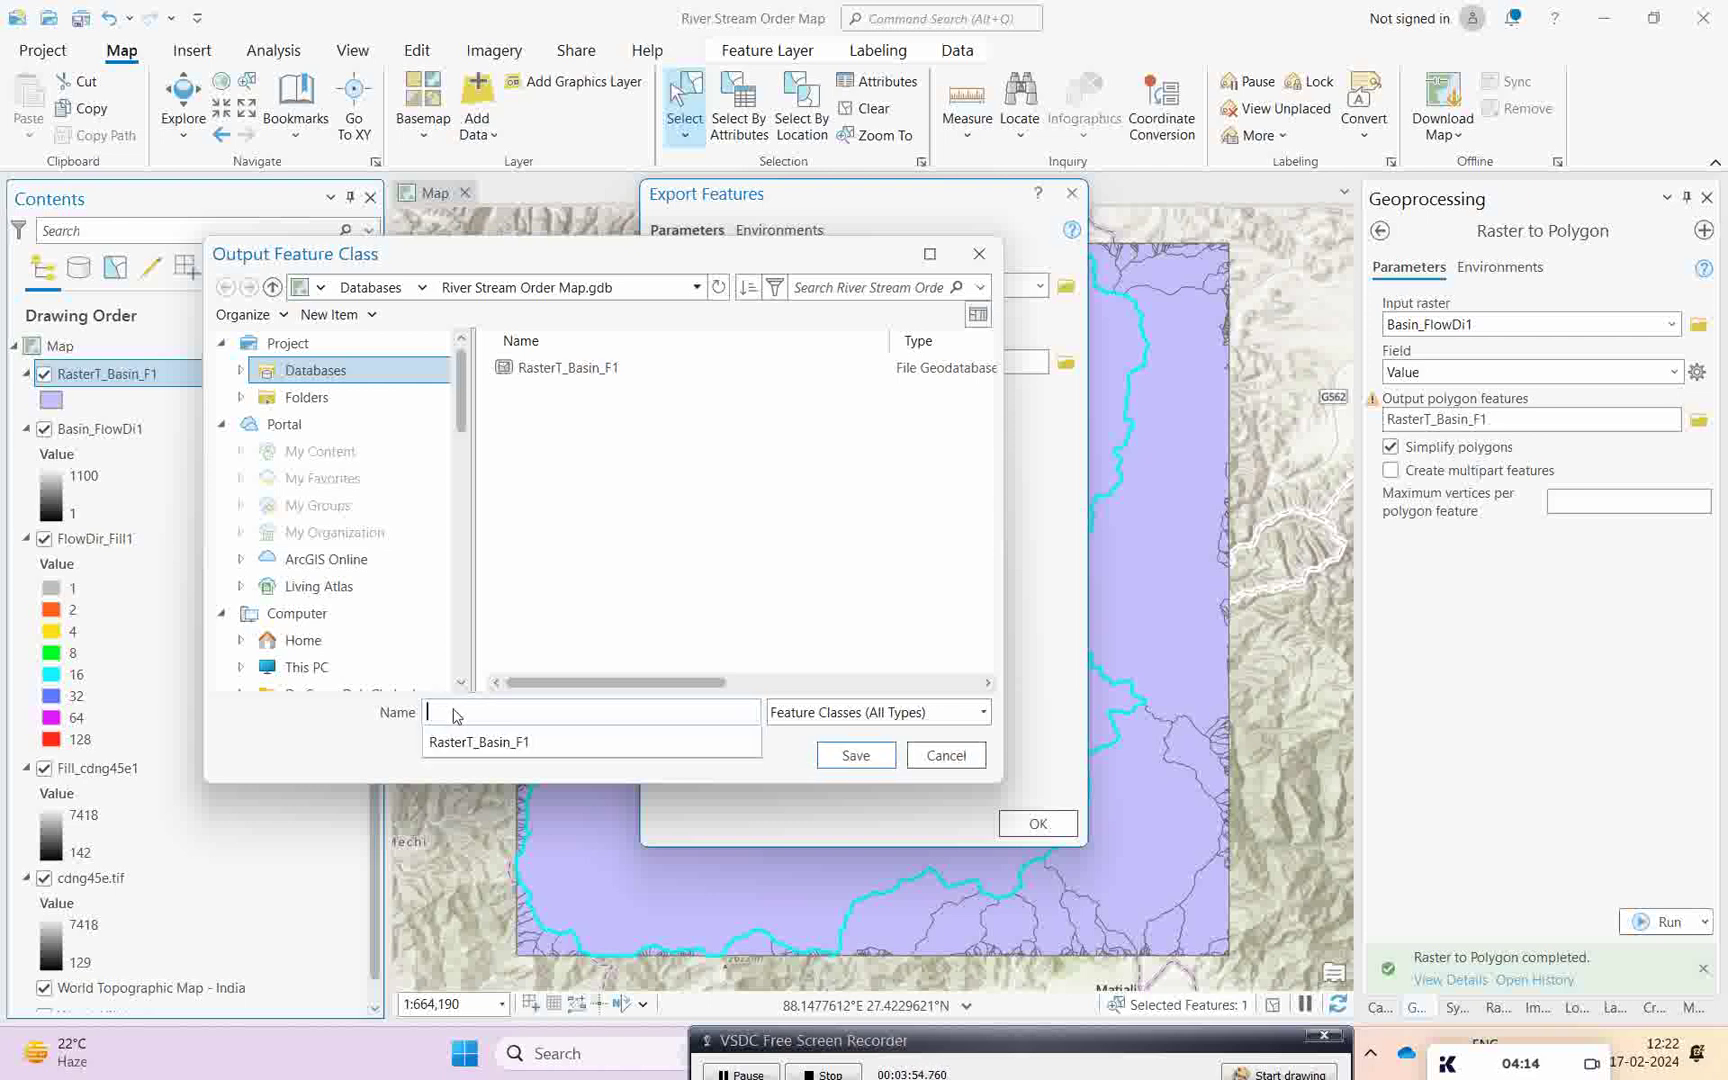
type("Study_a")
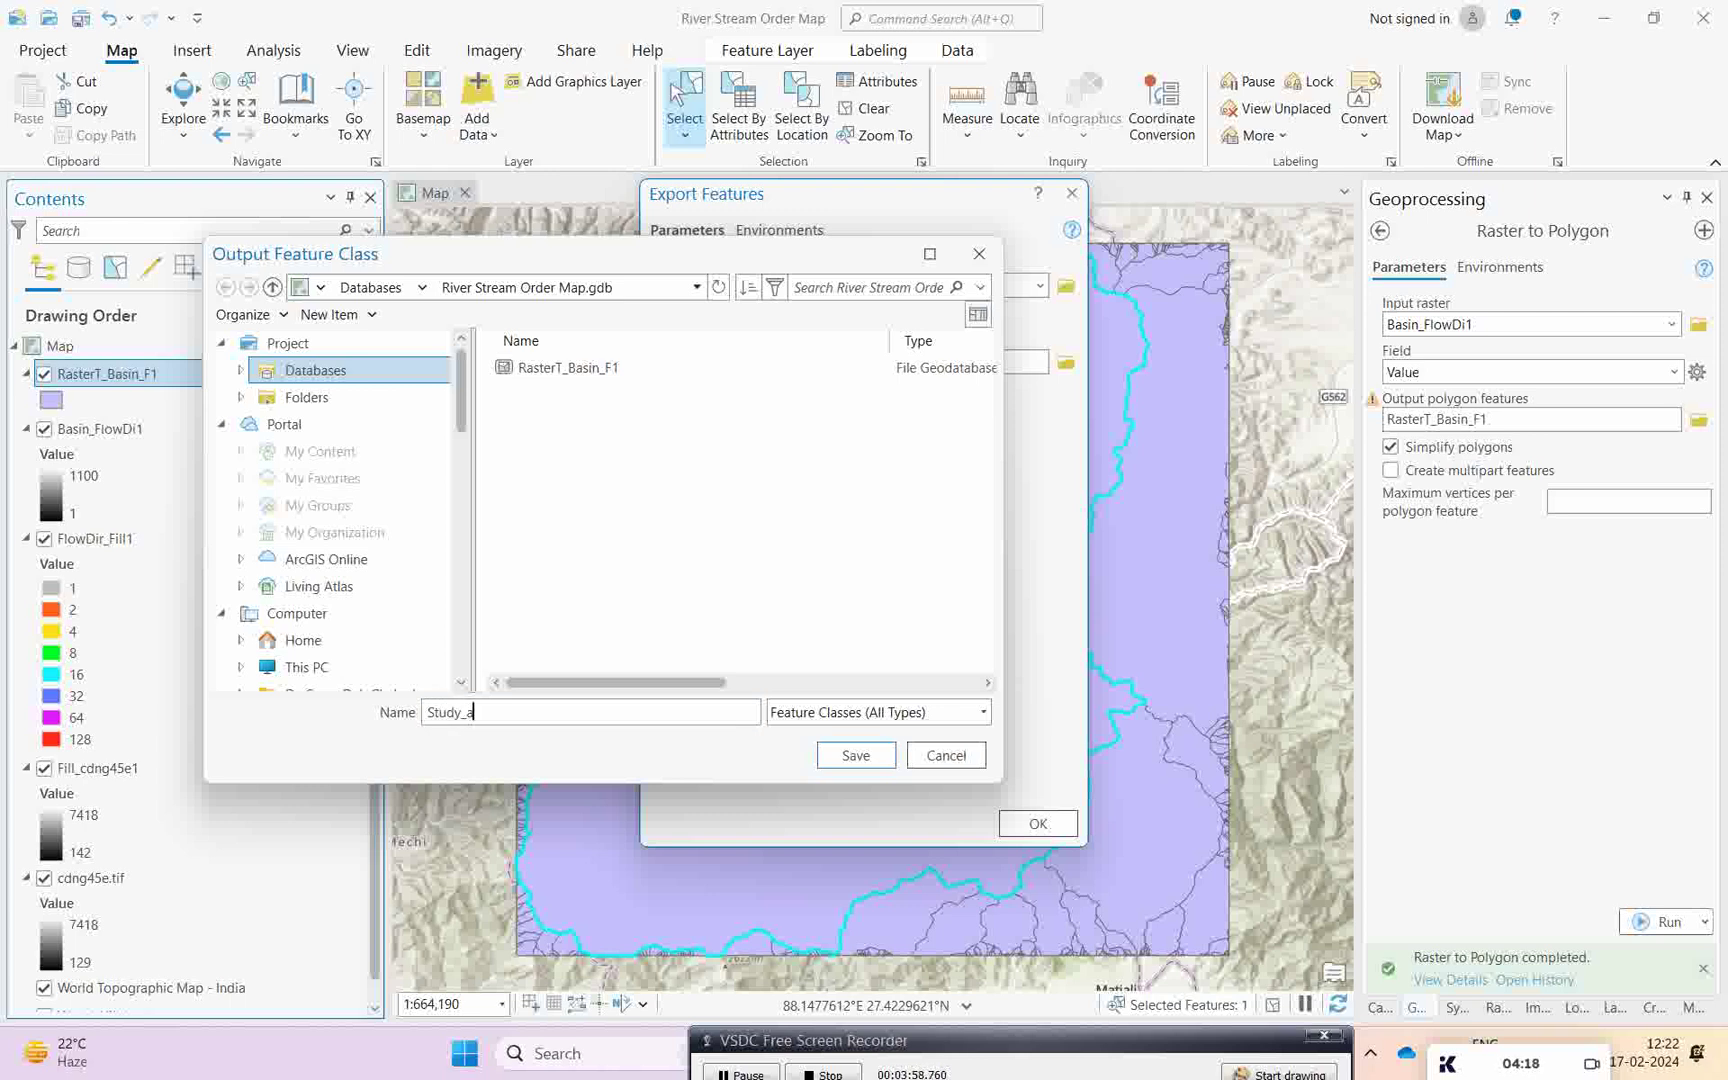
type("rea")
left_click(848, 760)
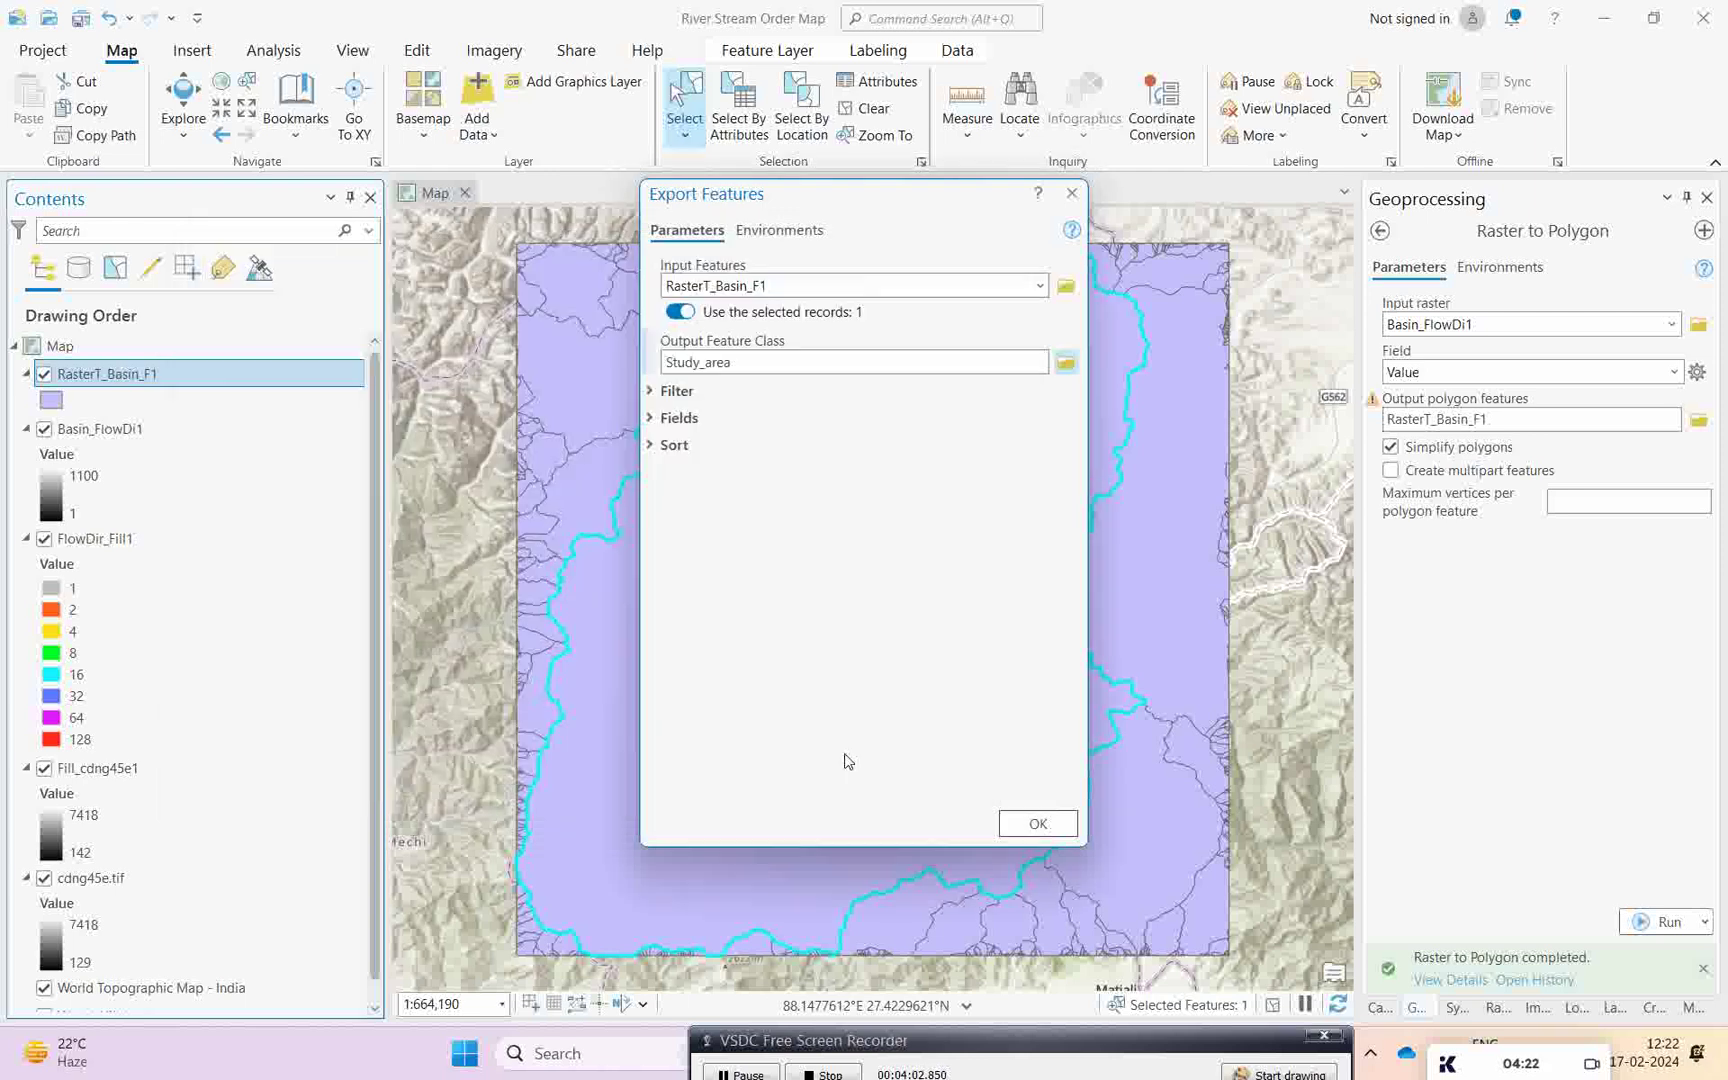
left_click(1036, 823)
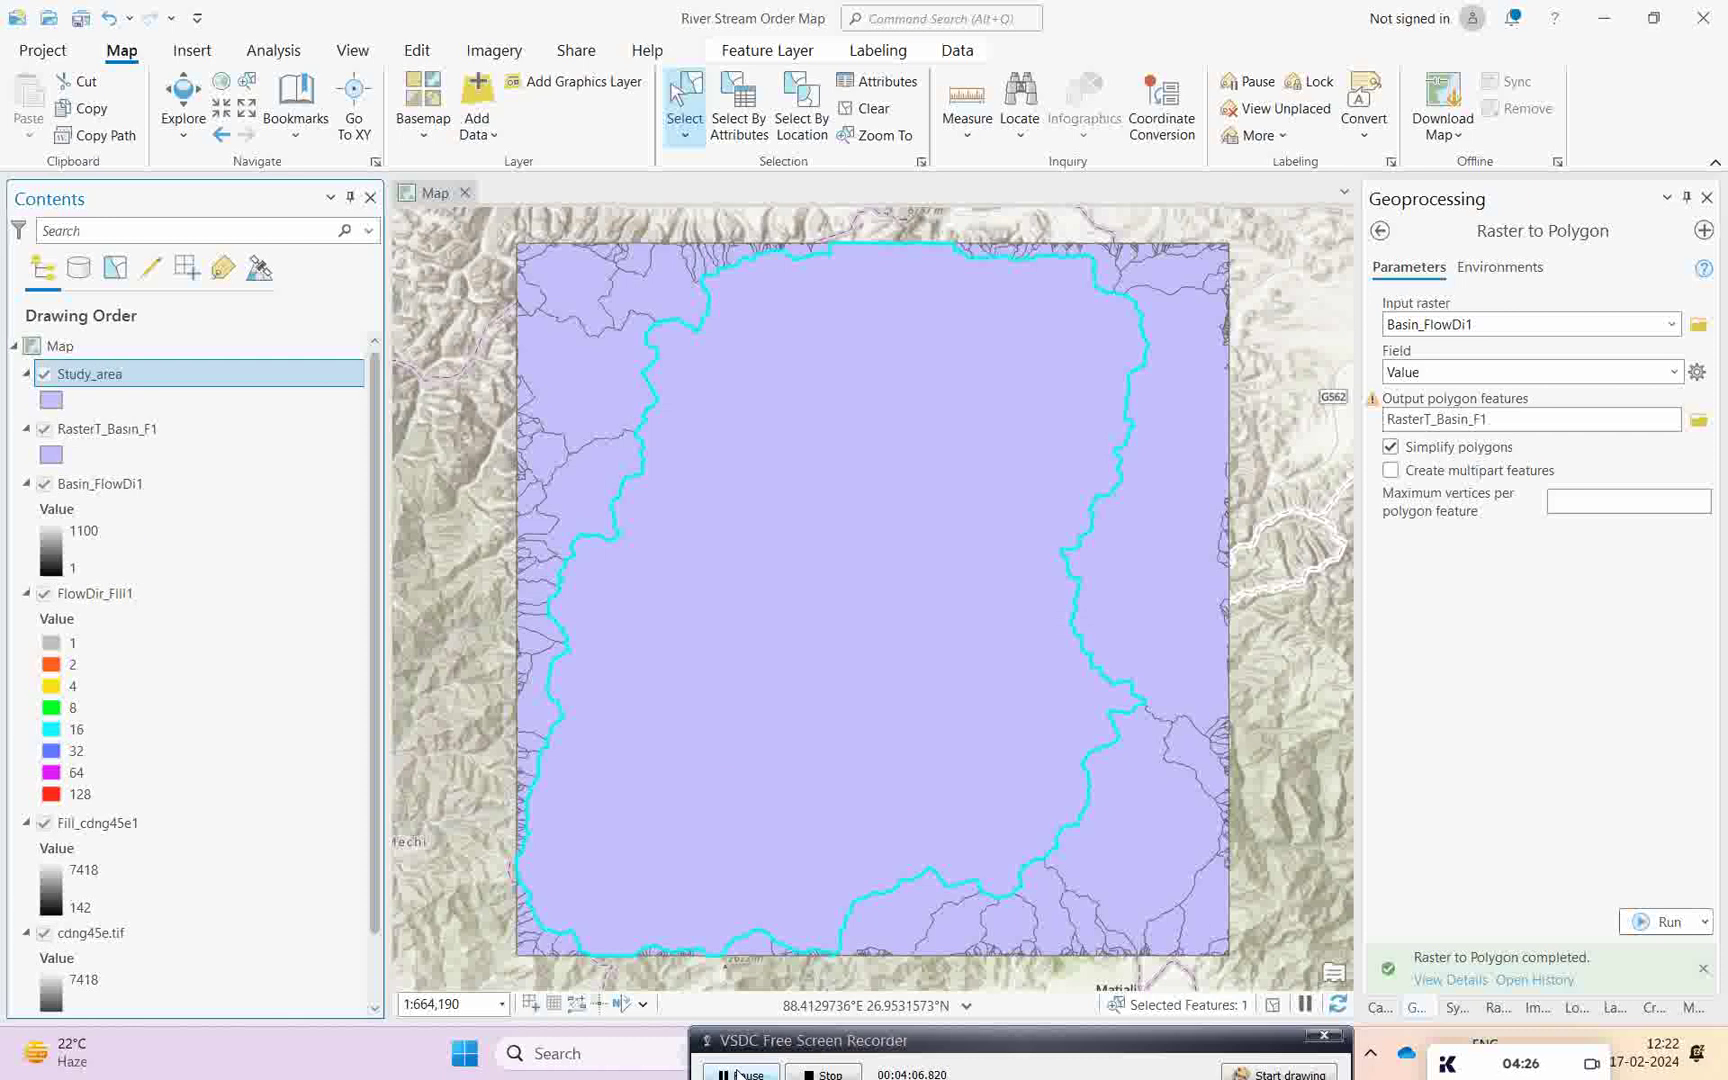
- Hide RasterT_Basin_F1, then remove it and Basin_FlowDi1 from the map
left_click(44, 428)
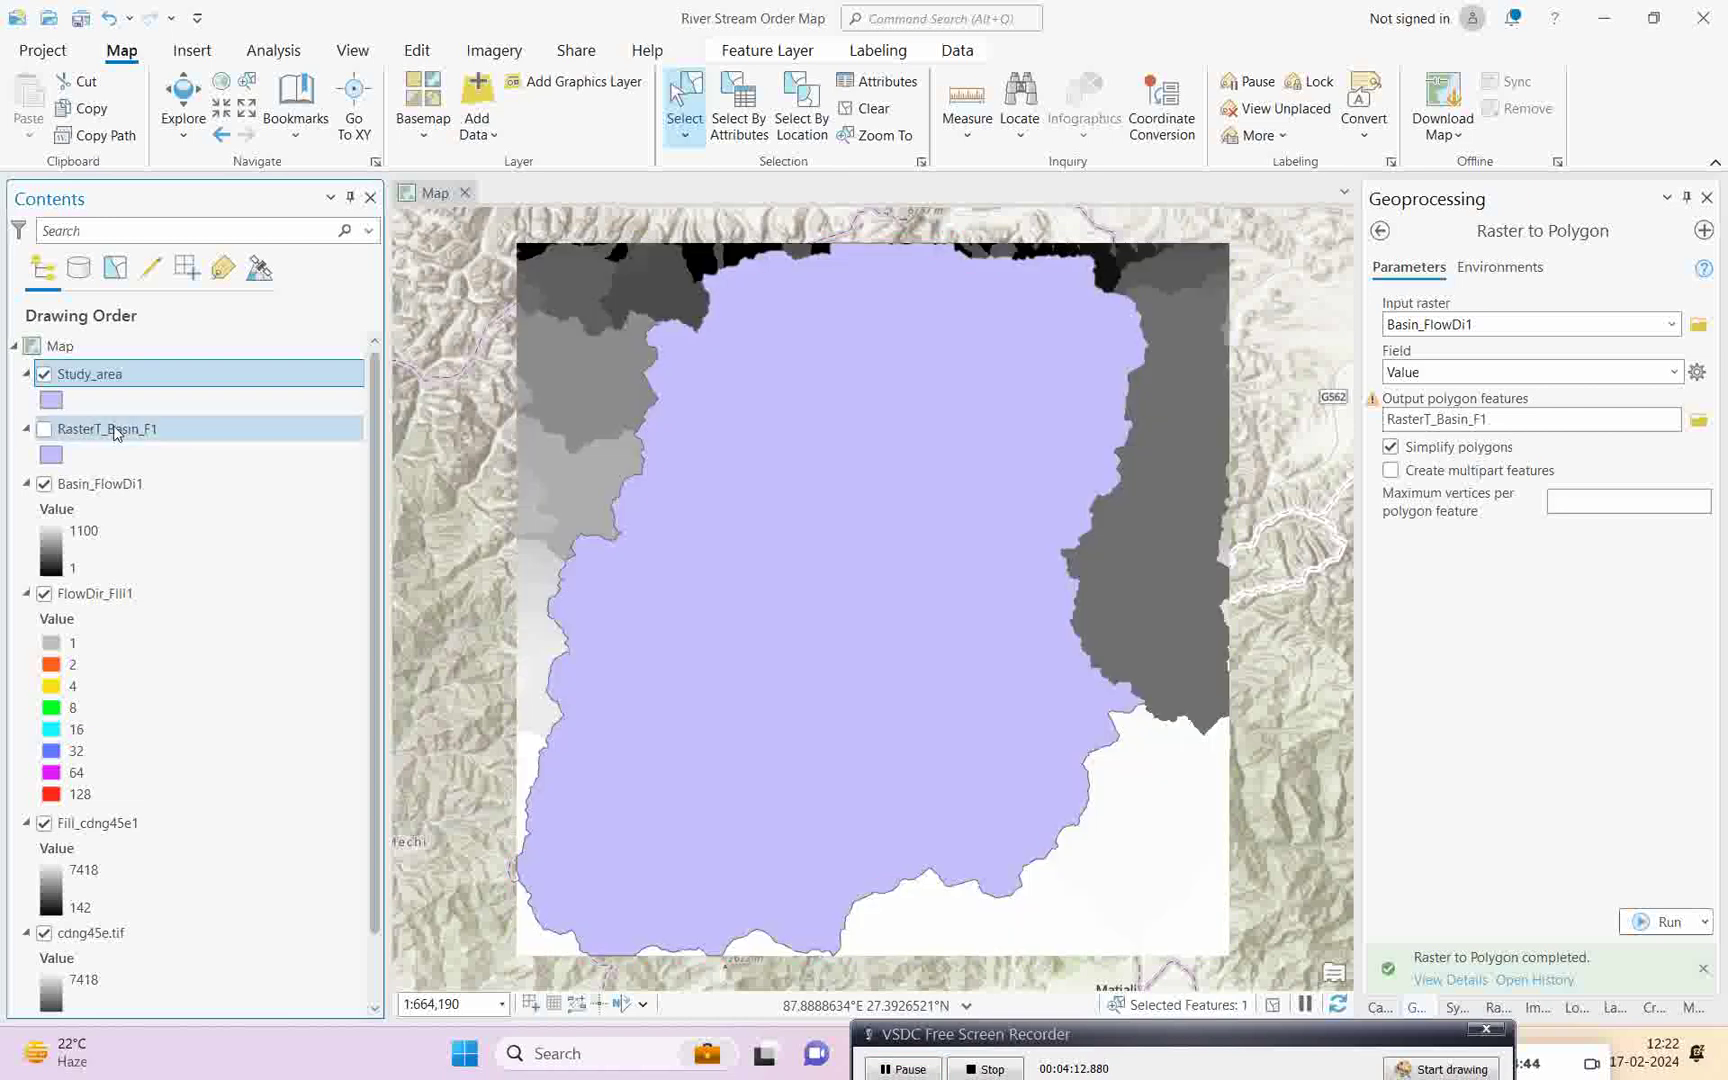
left_click(110, 429)
right_click(100, 430)
left_click(141, 298)
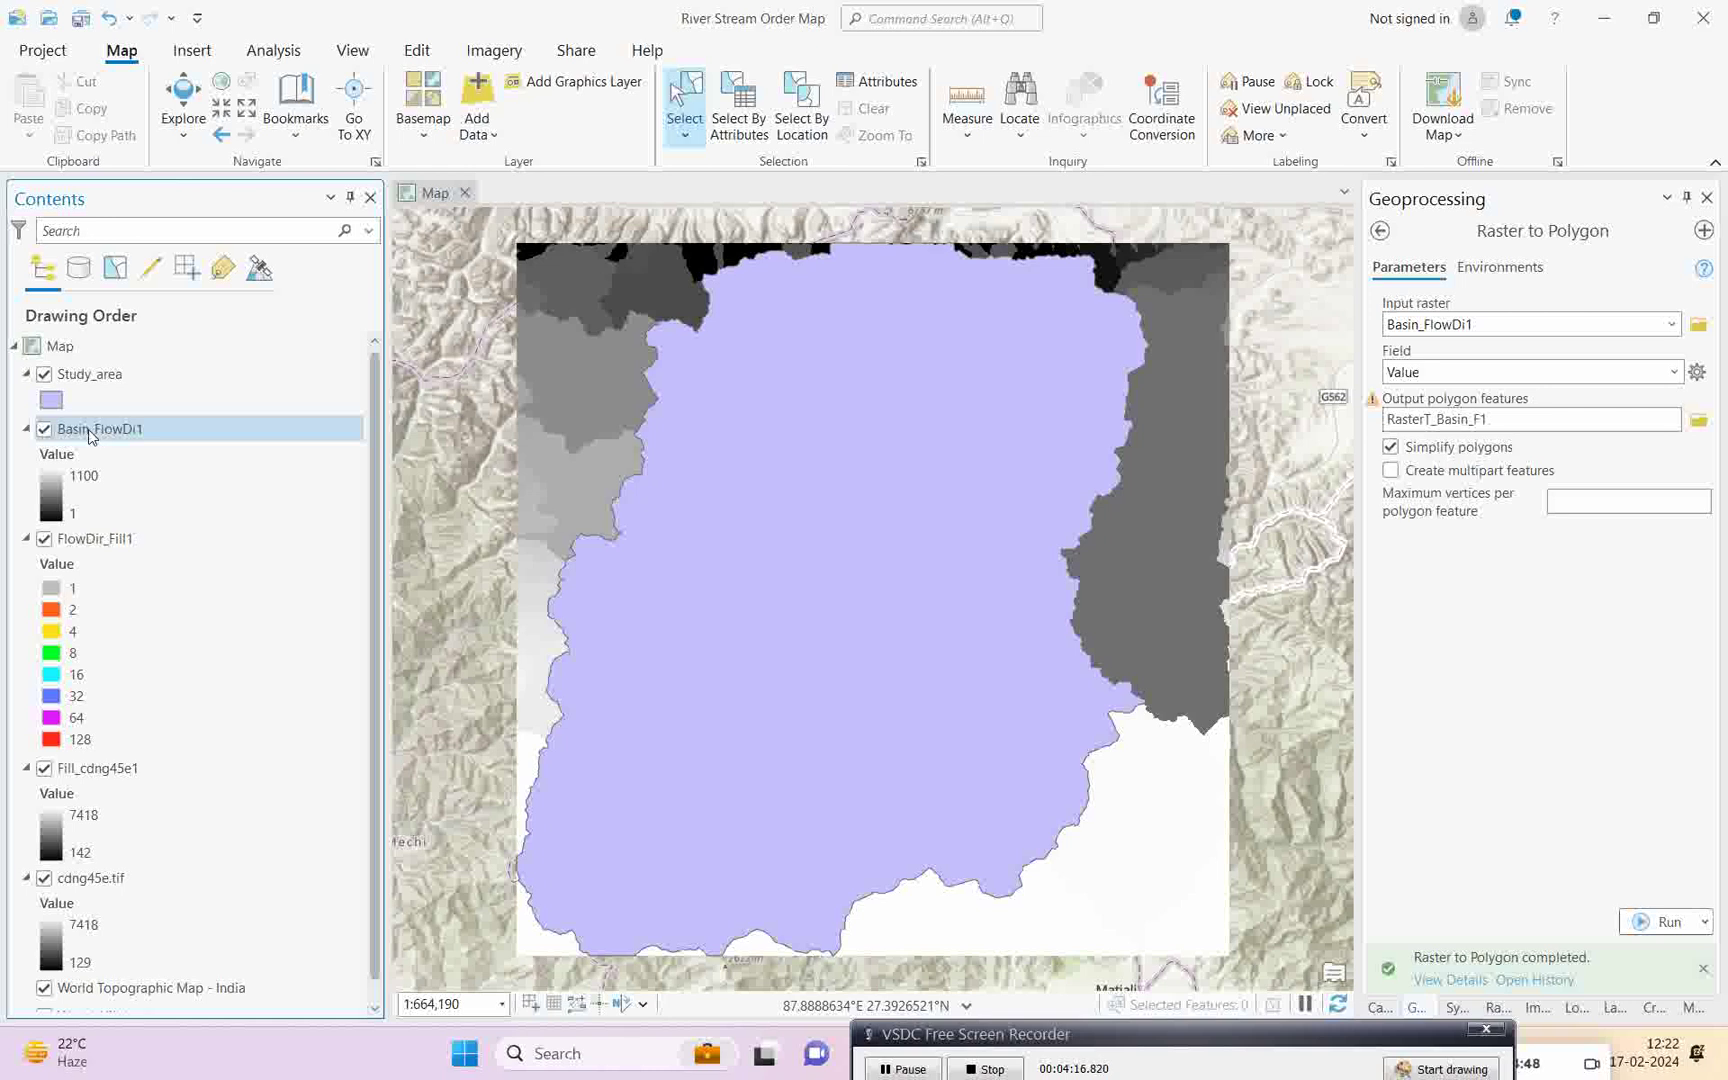
right_click(89, 435)
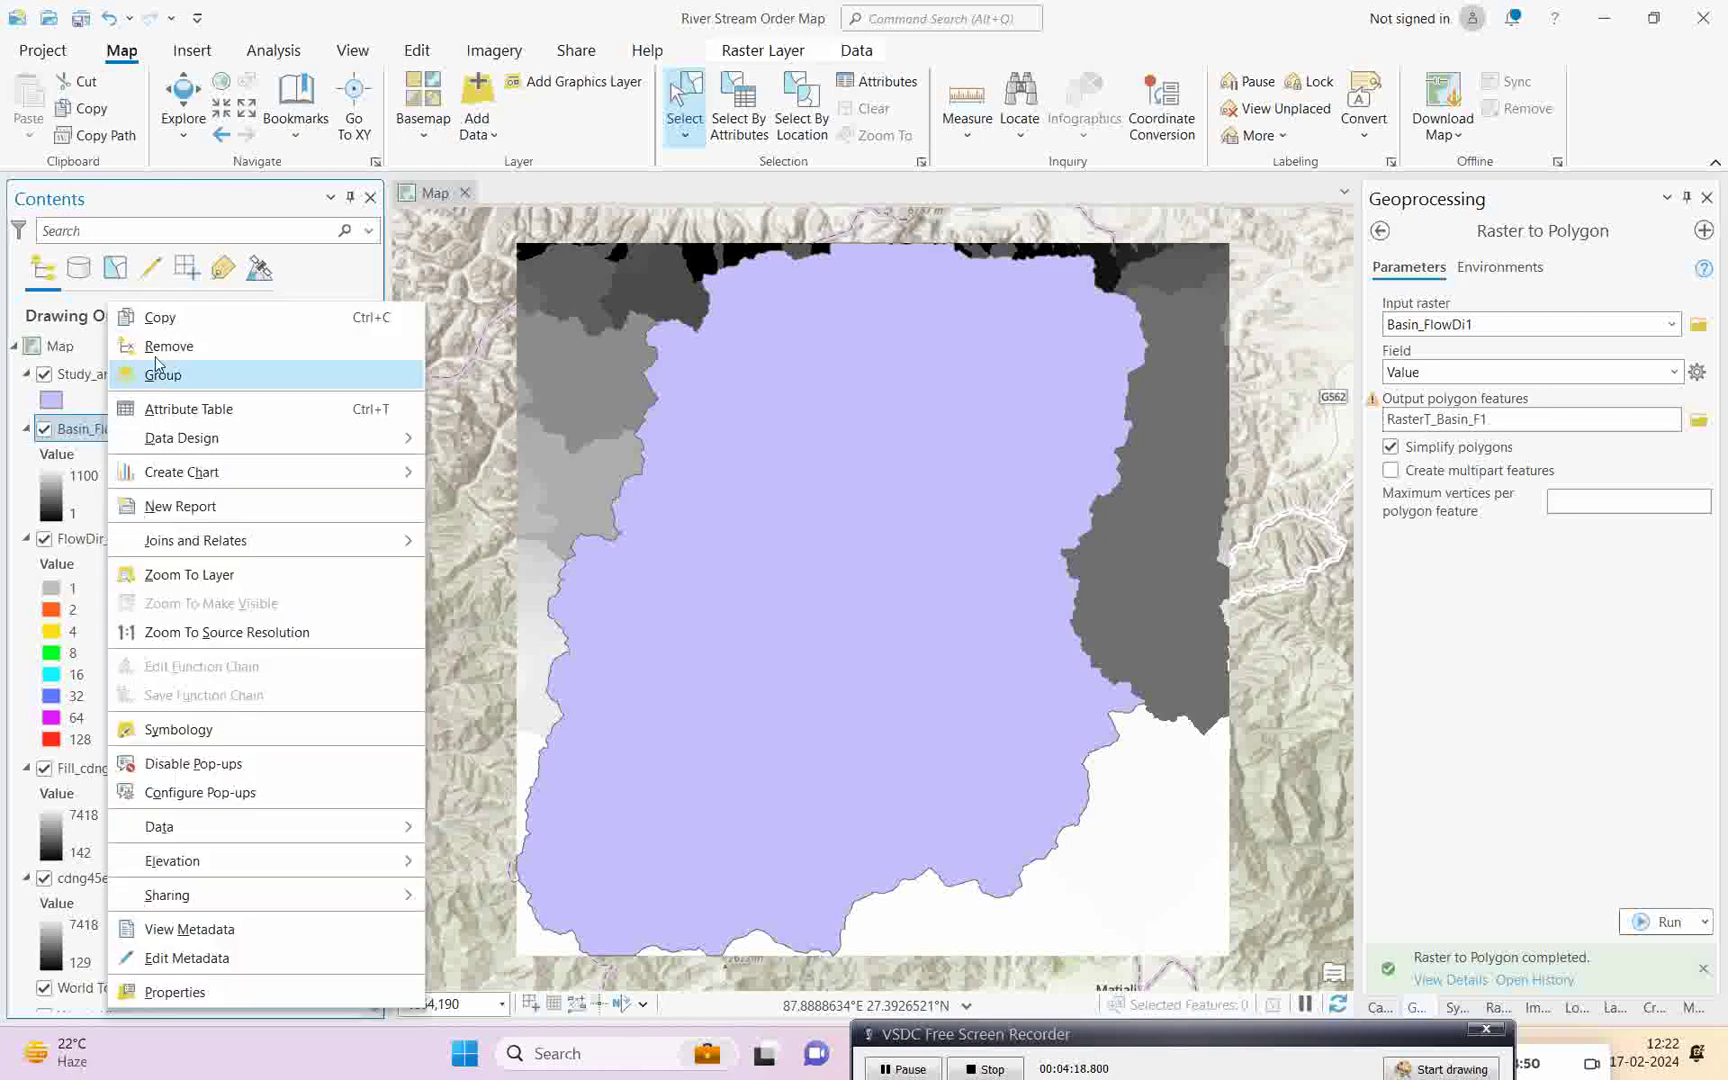
left_click(141, 340)
- Select FlowDir_Fill1 and bring up the Imagery tab's Raster Functions
left_click(89, 437)
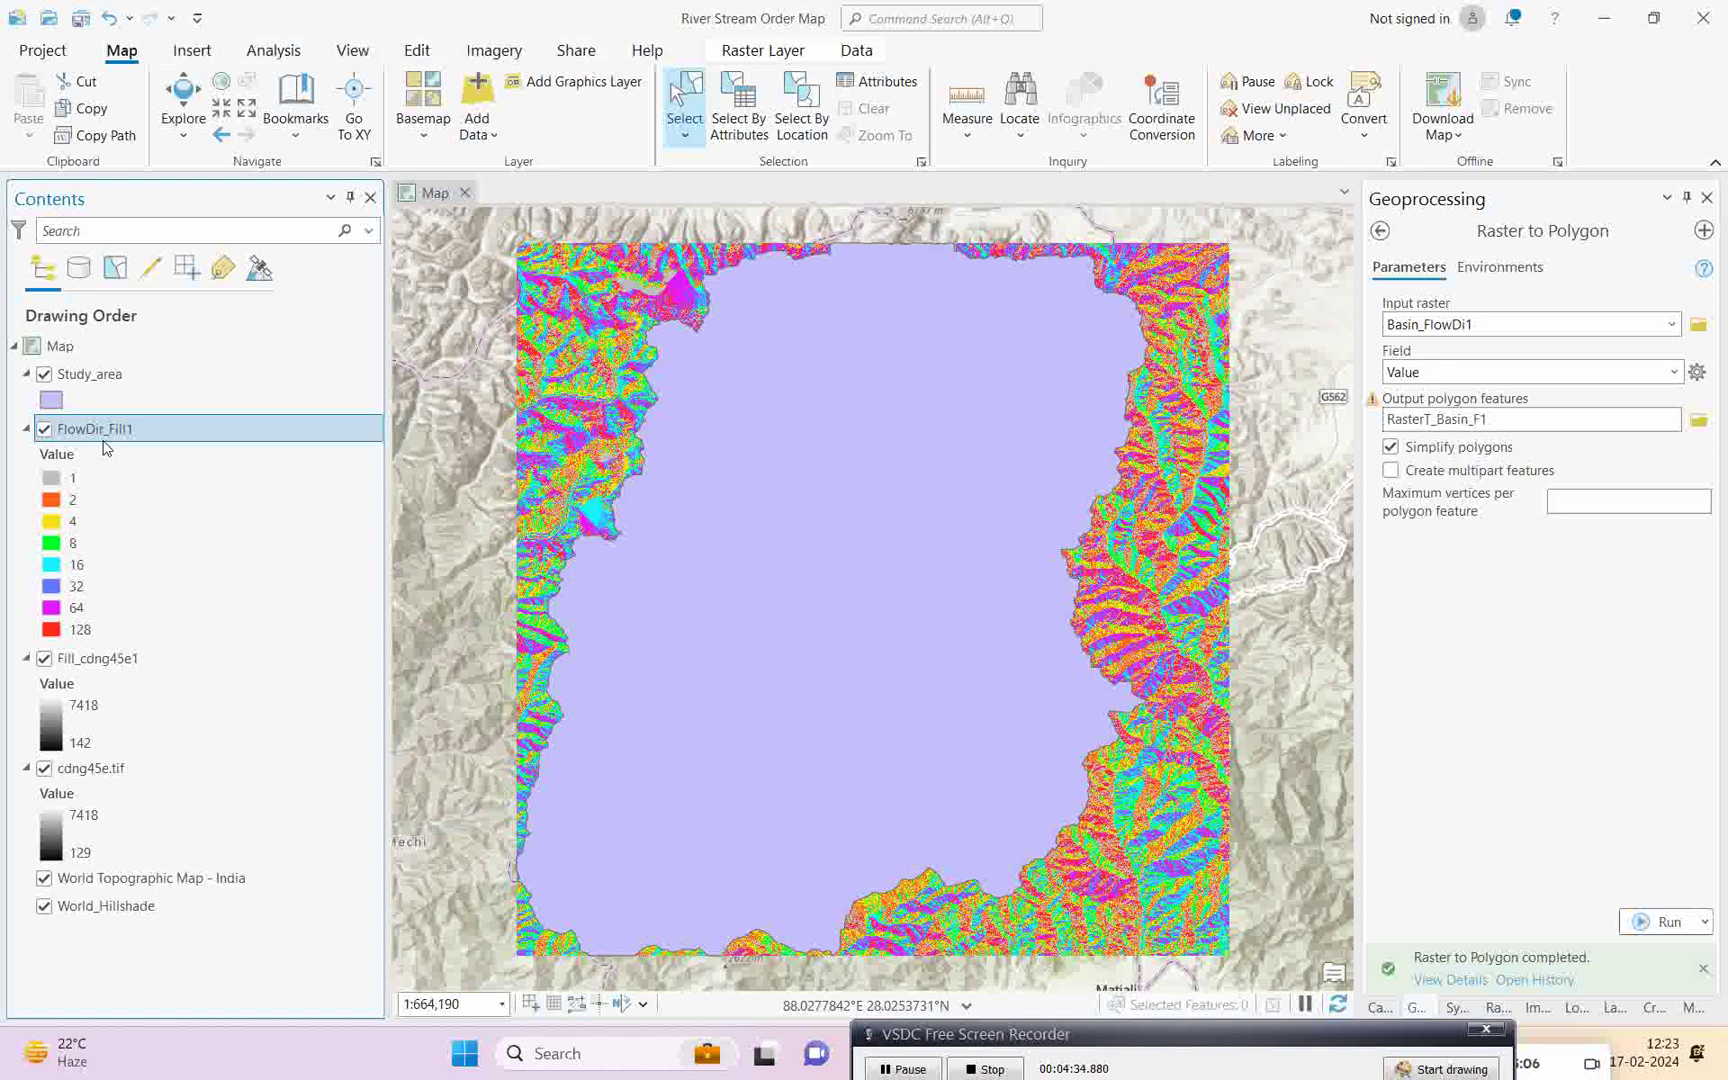
left_click(494, 50)
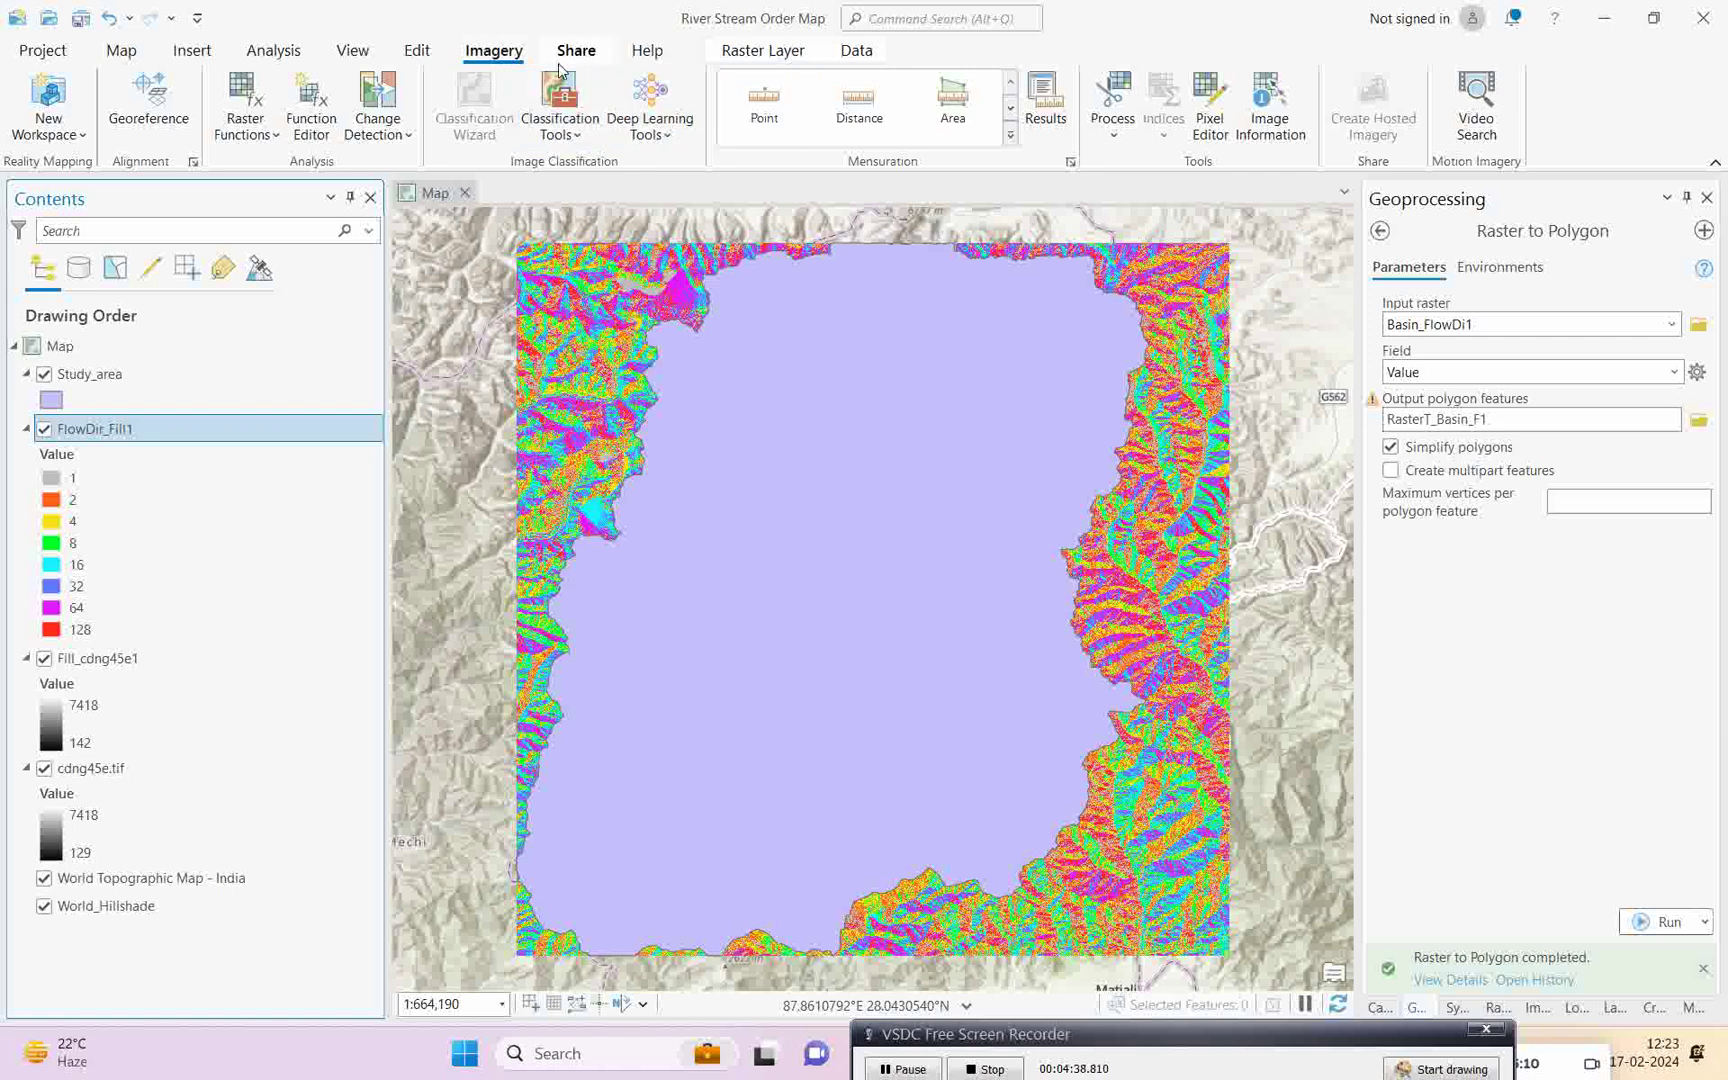
left_click(276, 137)
- Clip FlowDir_Fill1 to the Study_area shape as a new layer, then hide the unclipped raster
left_click(760, 253)
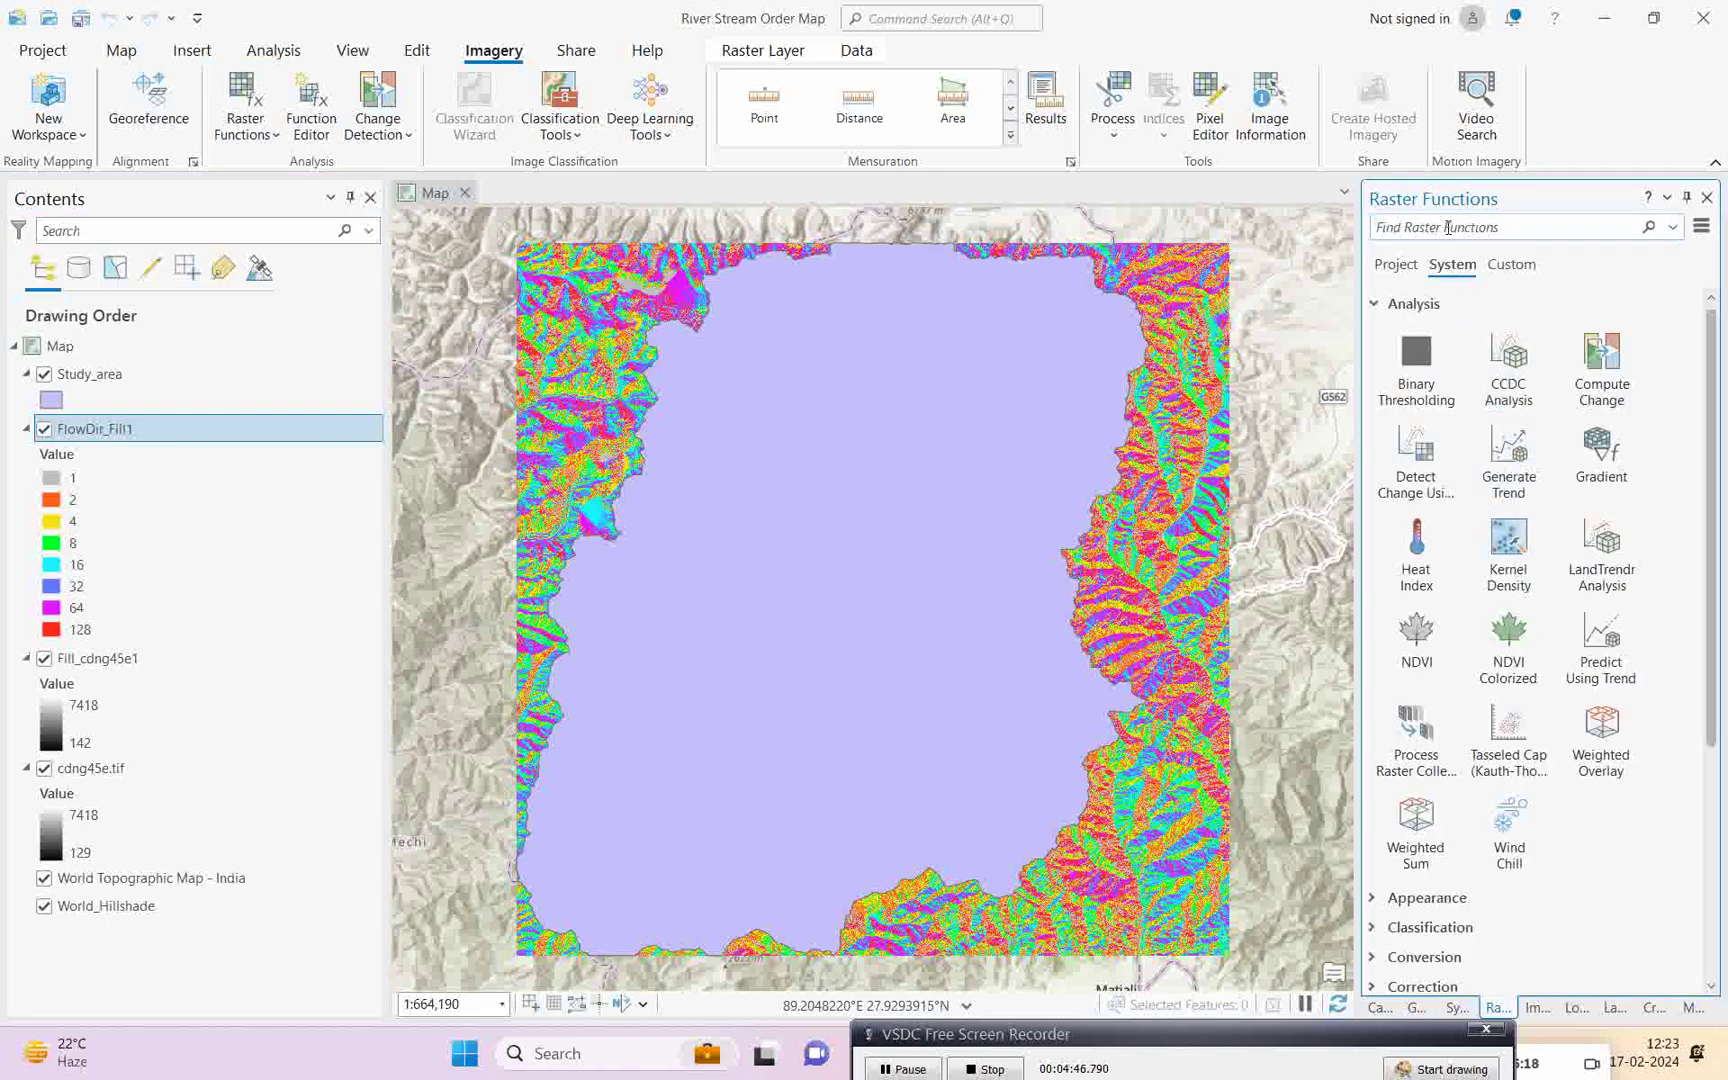
type("clip")
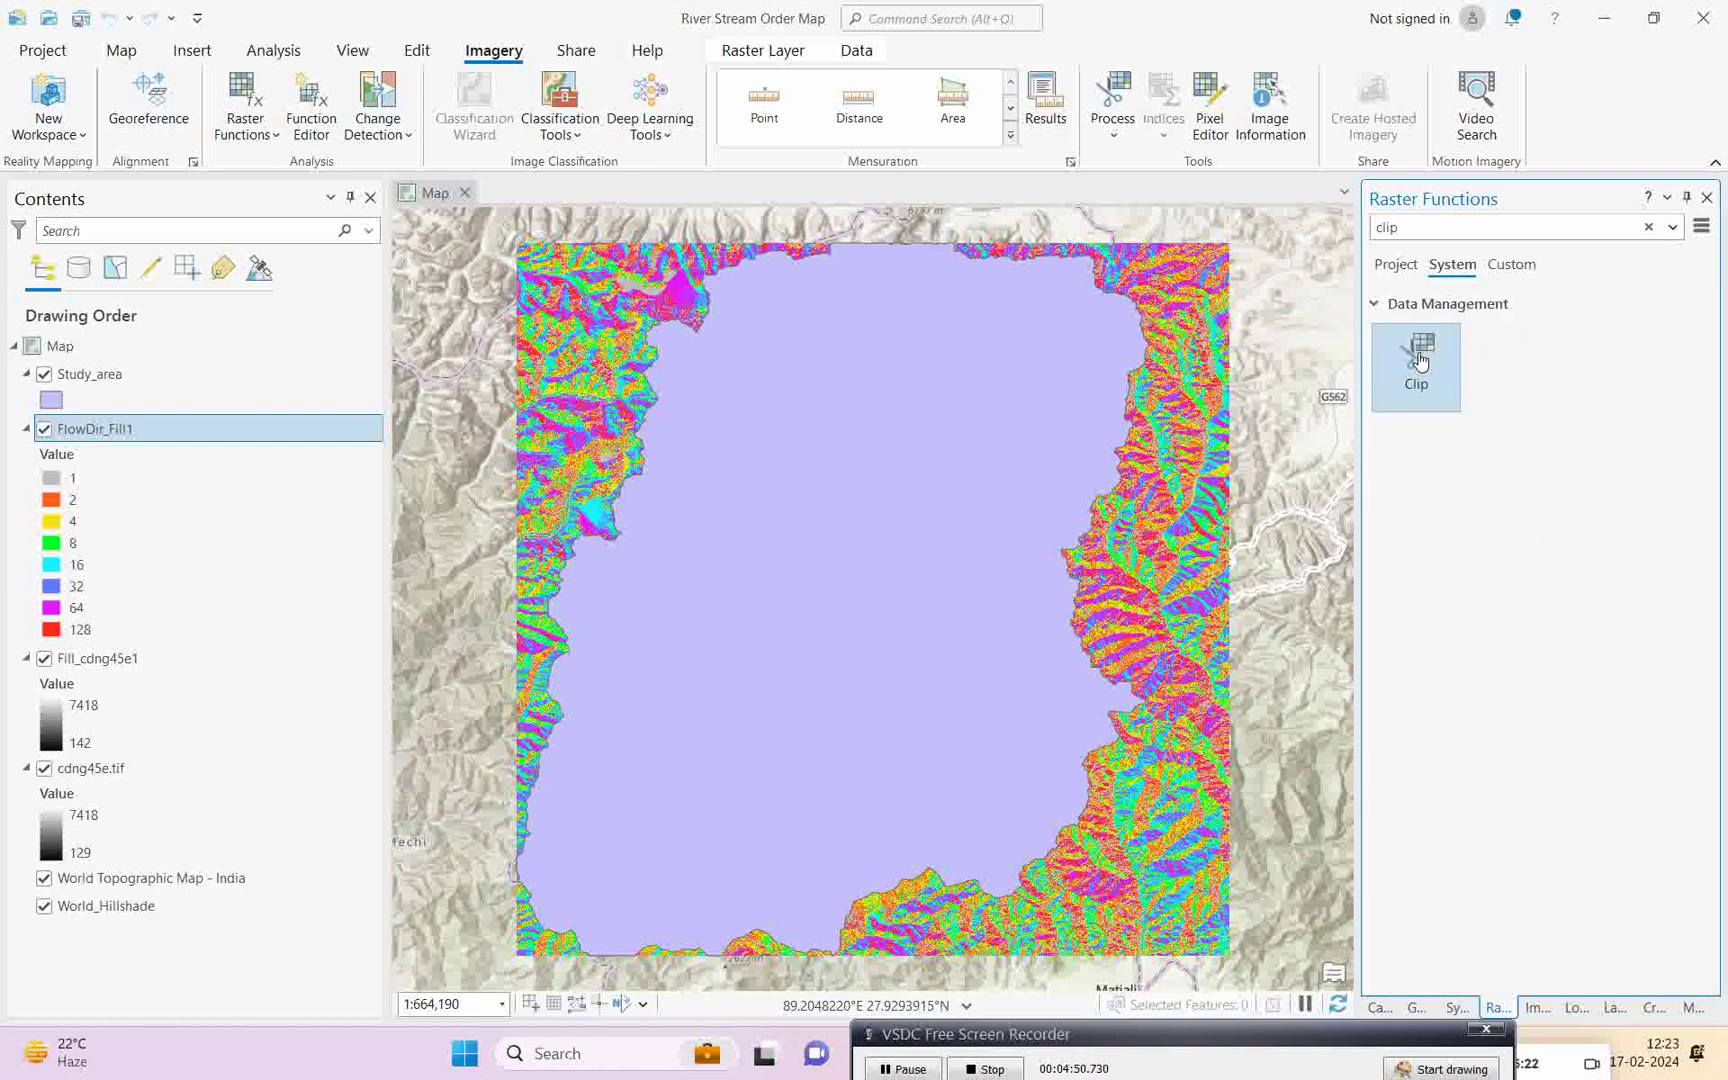
left_click(1420, 361)
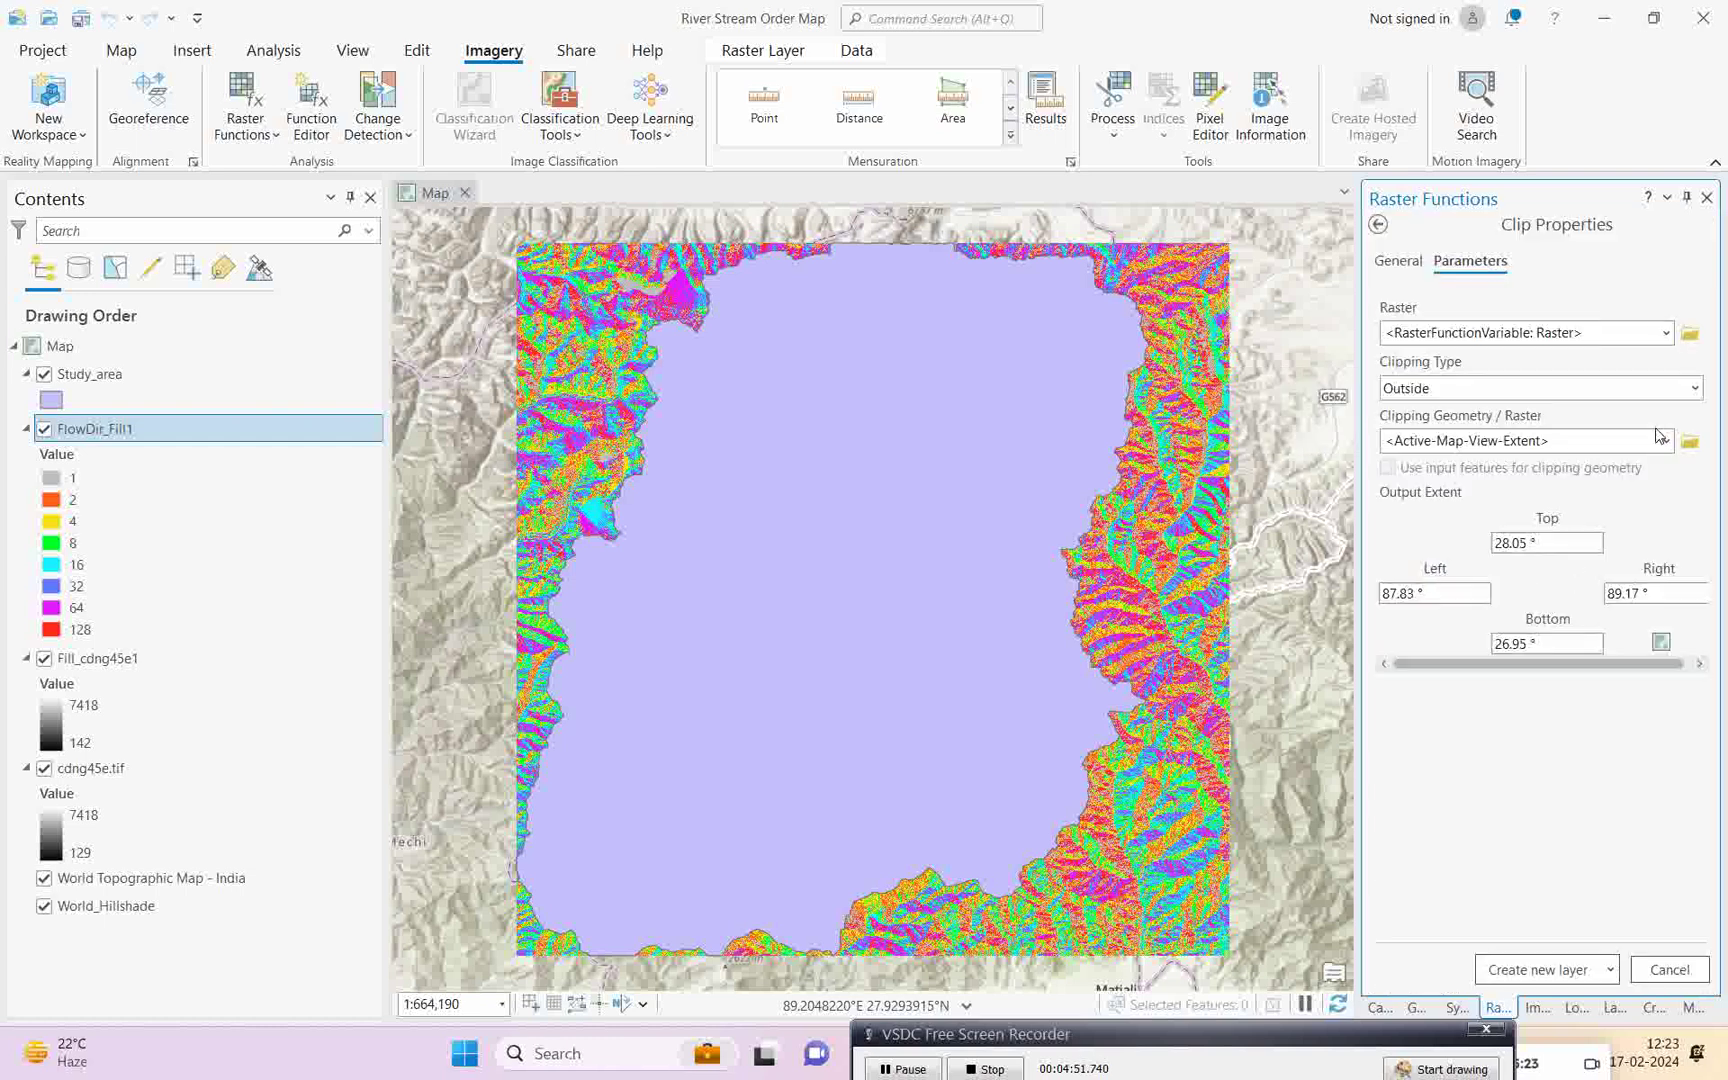
left_click(1665, 336)
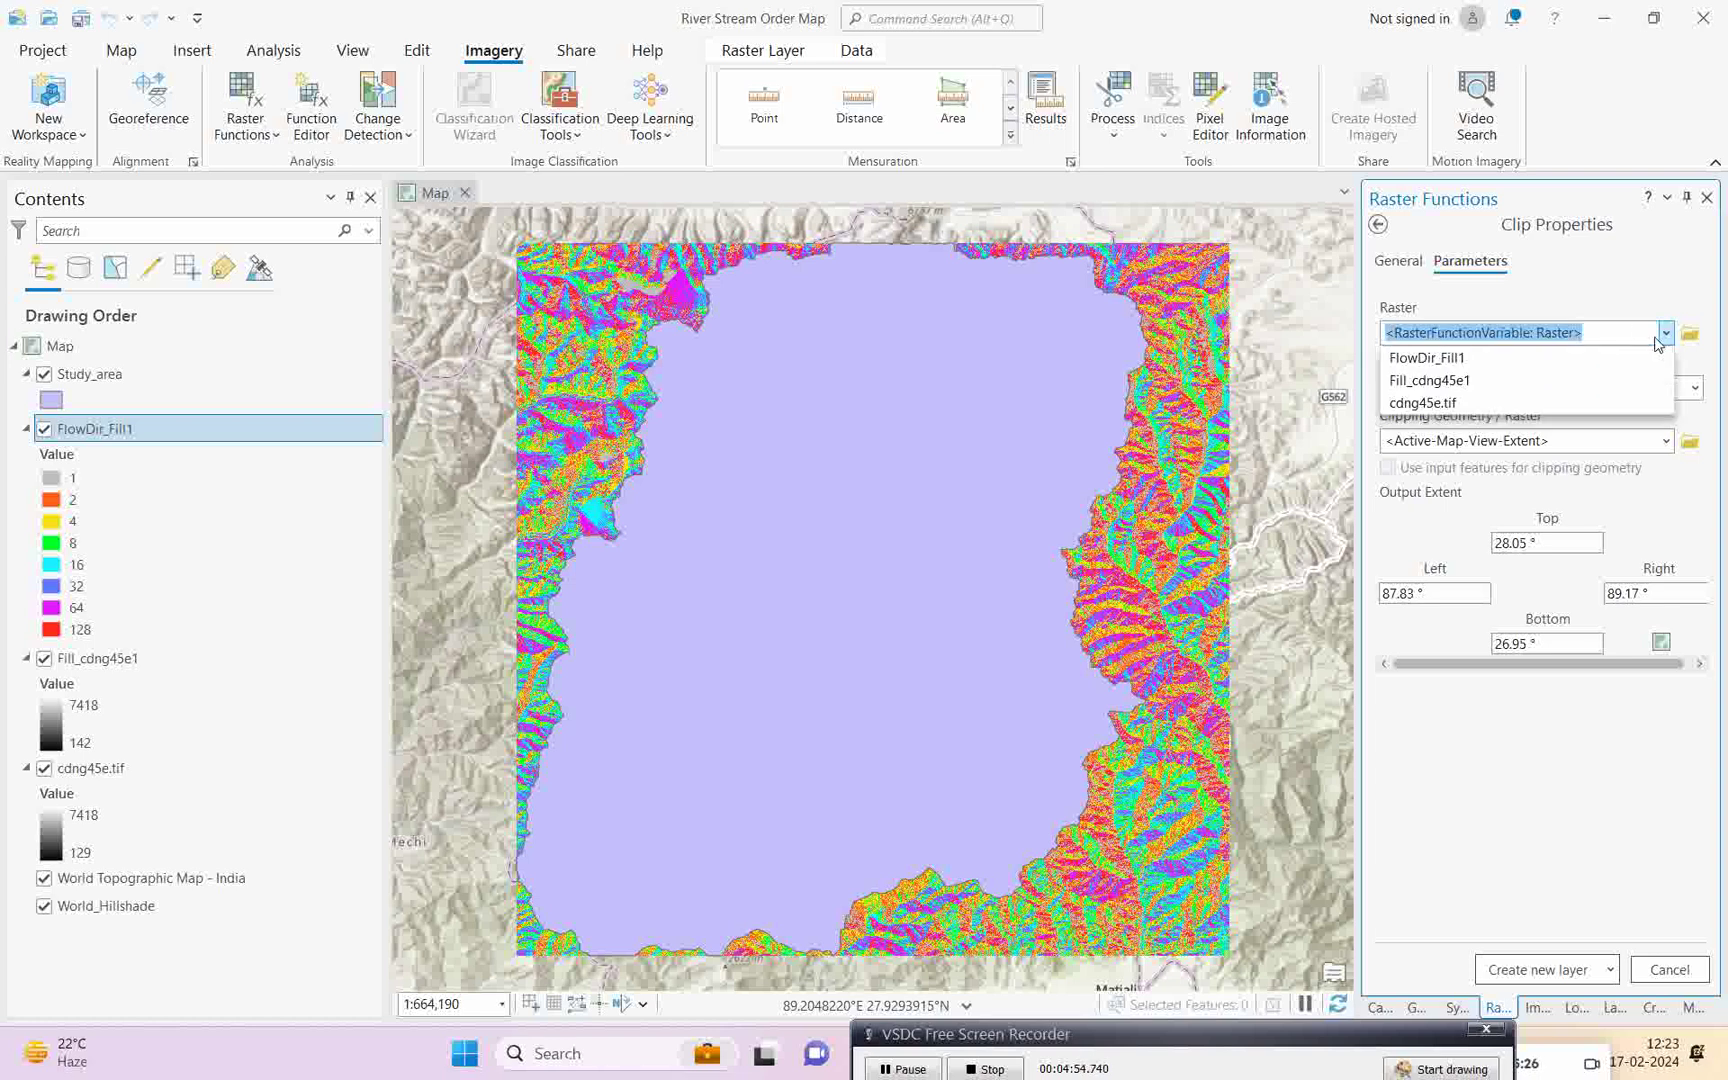
left_click(1465, 362)
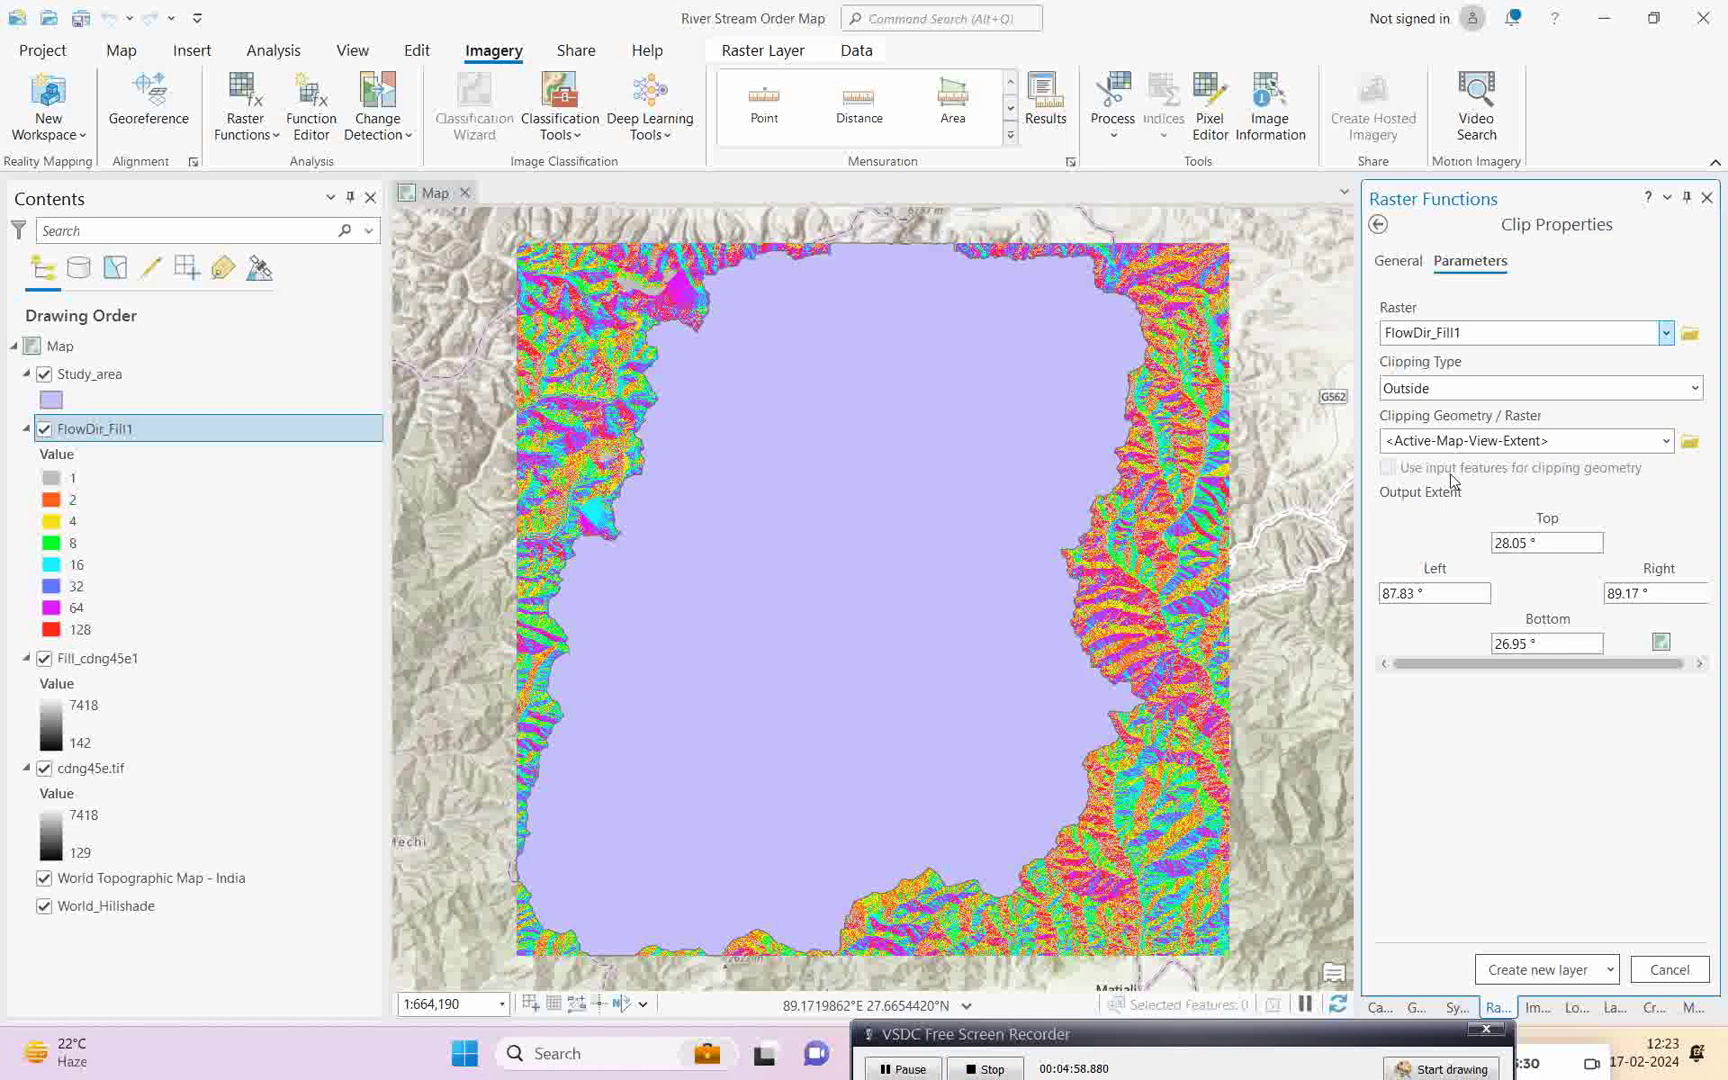
left_click(1665, 442)
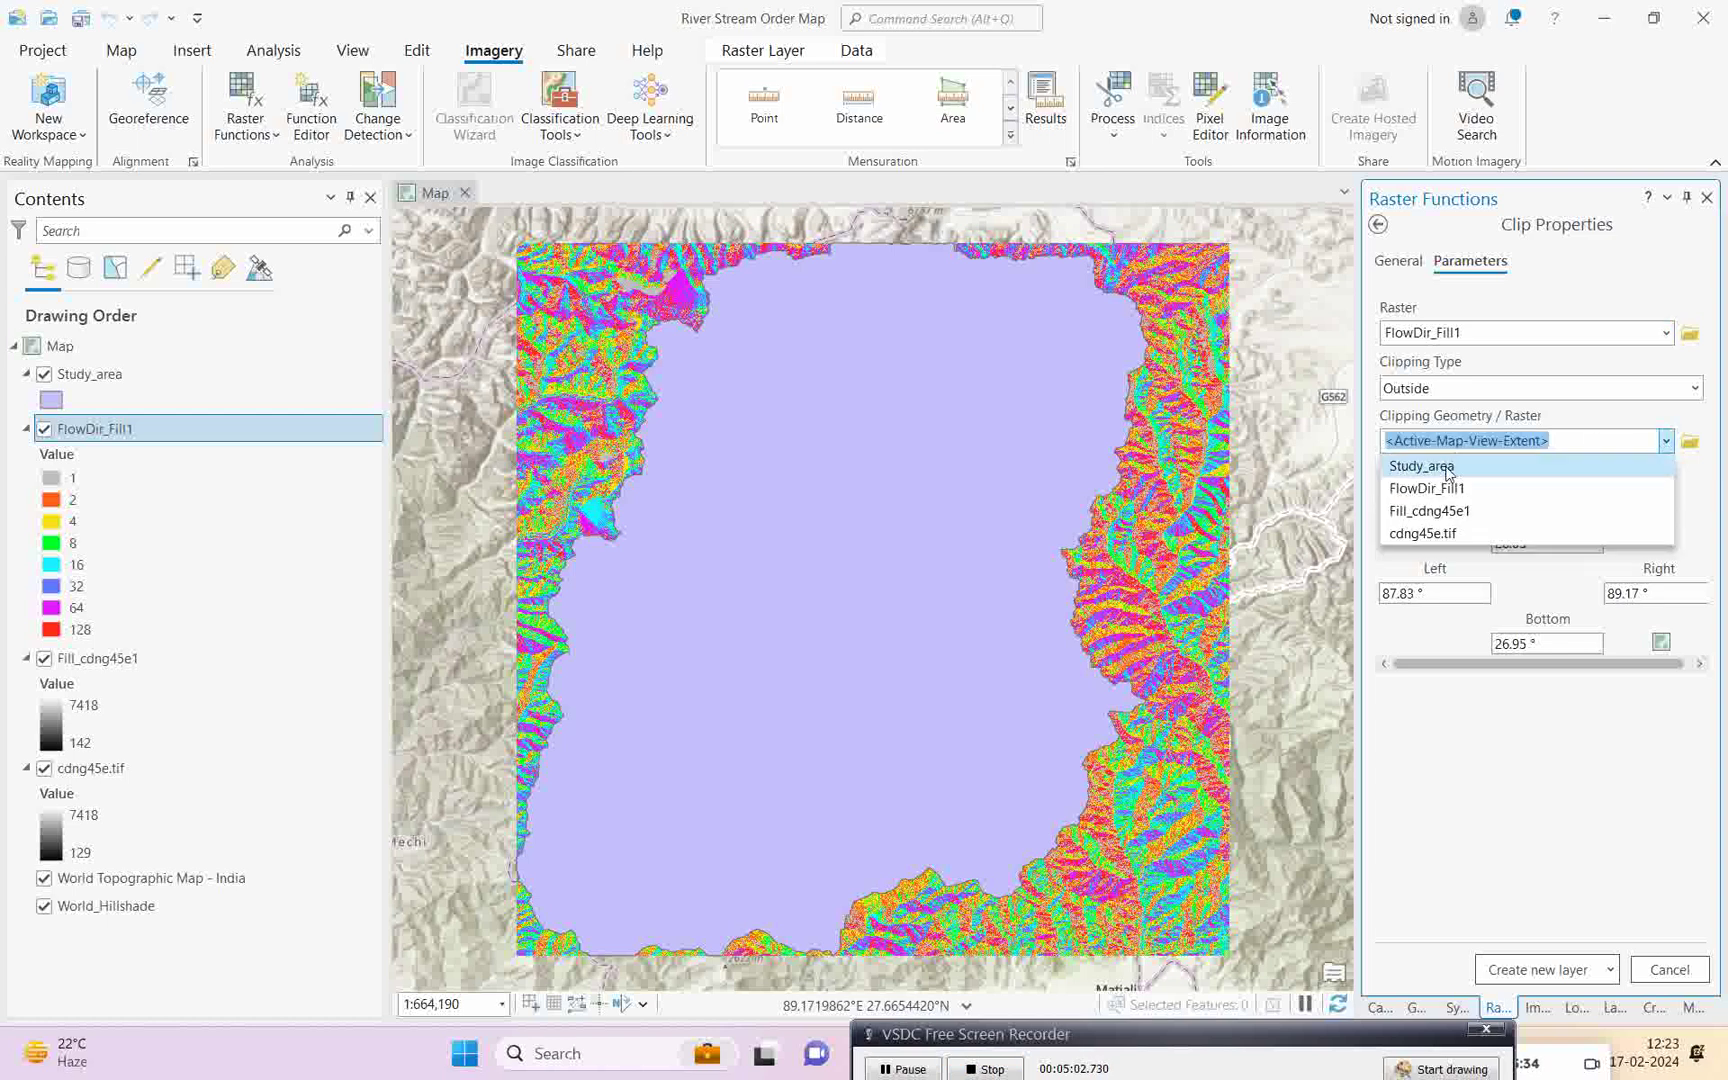
left_click(1478, 466)
left_click(1401, 472)
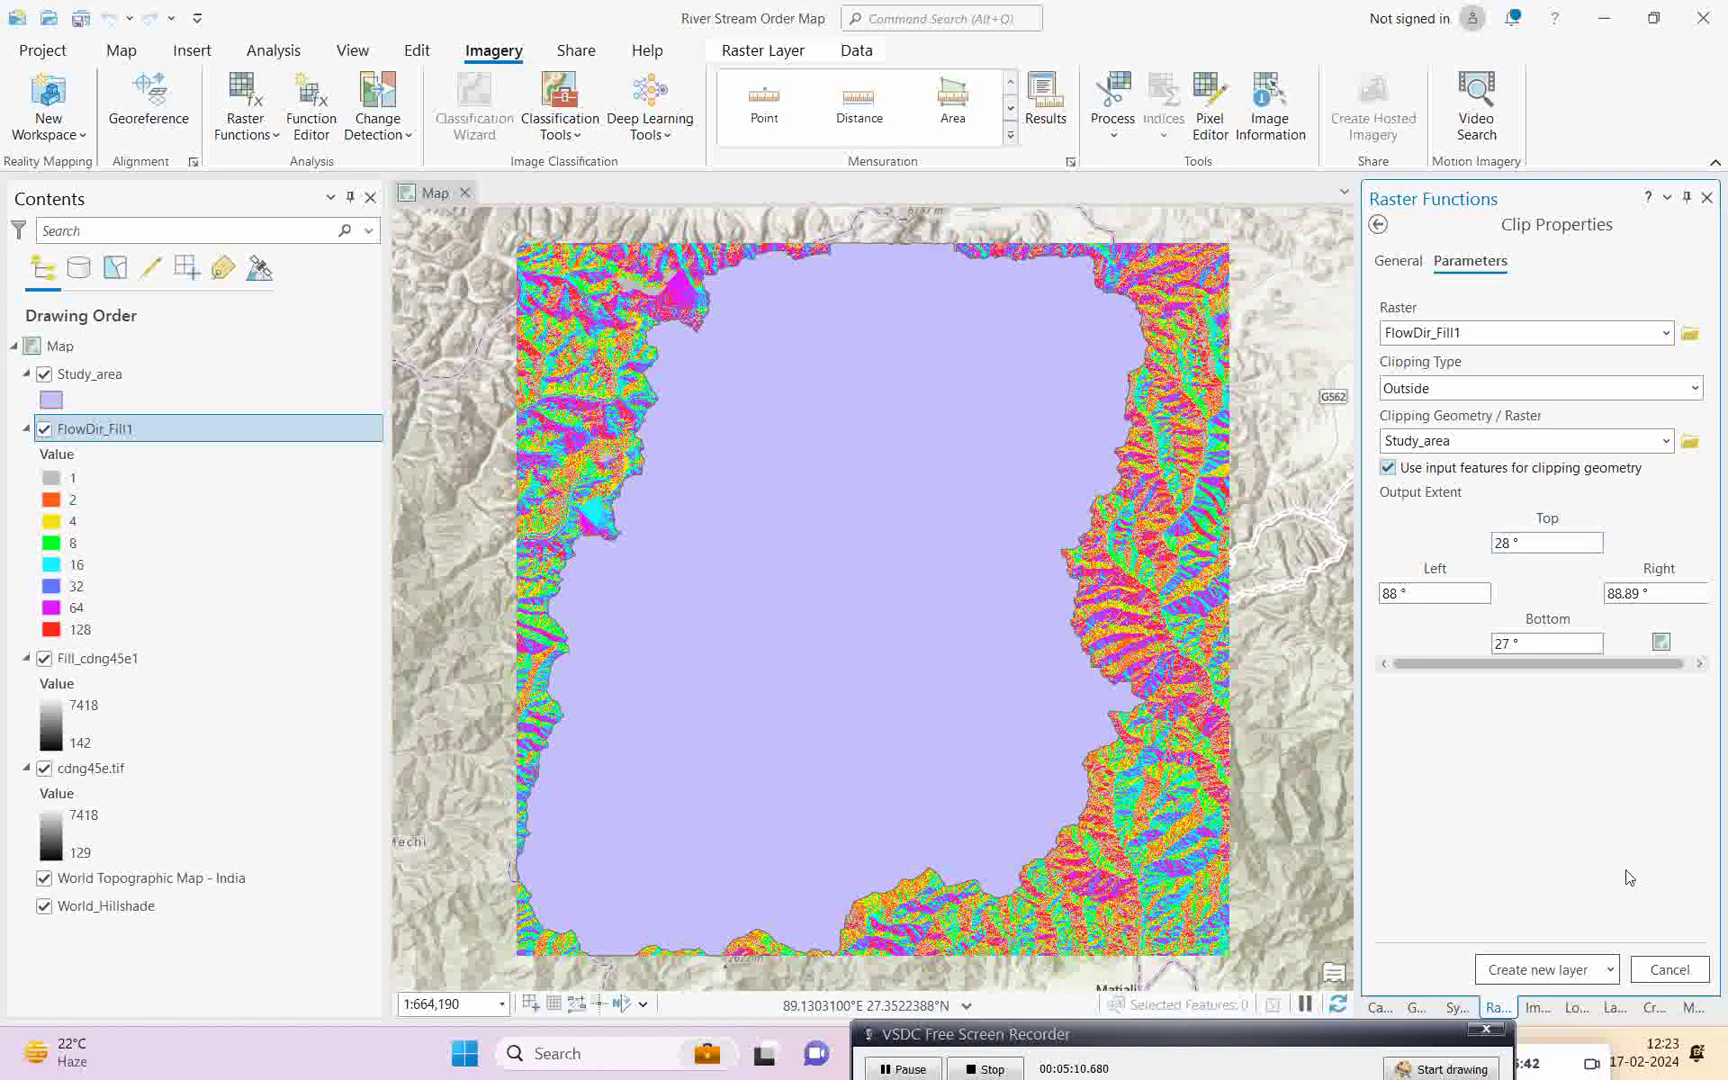
left_click(1529, 975)
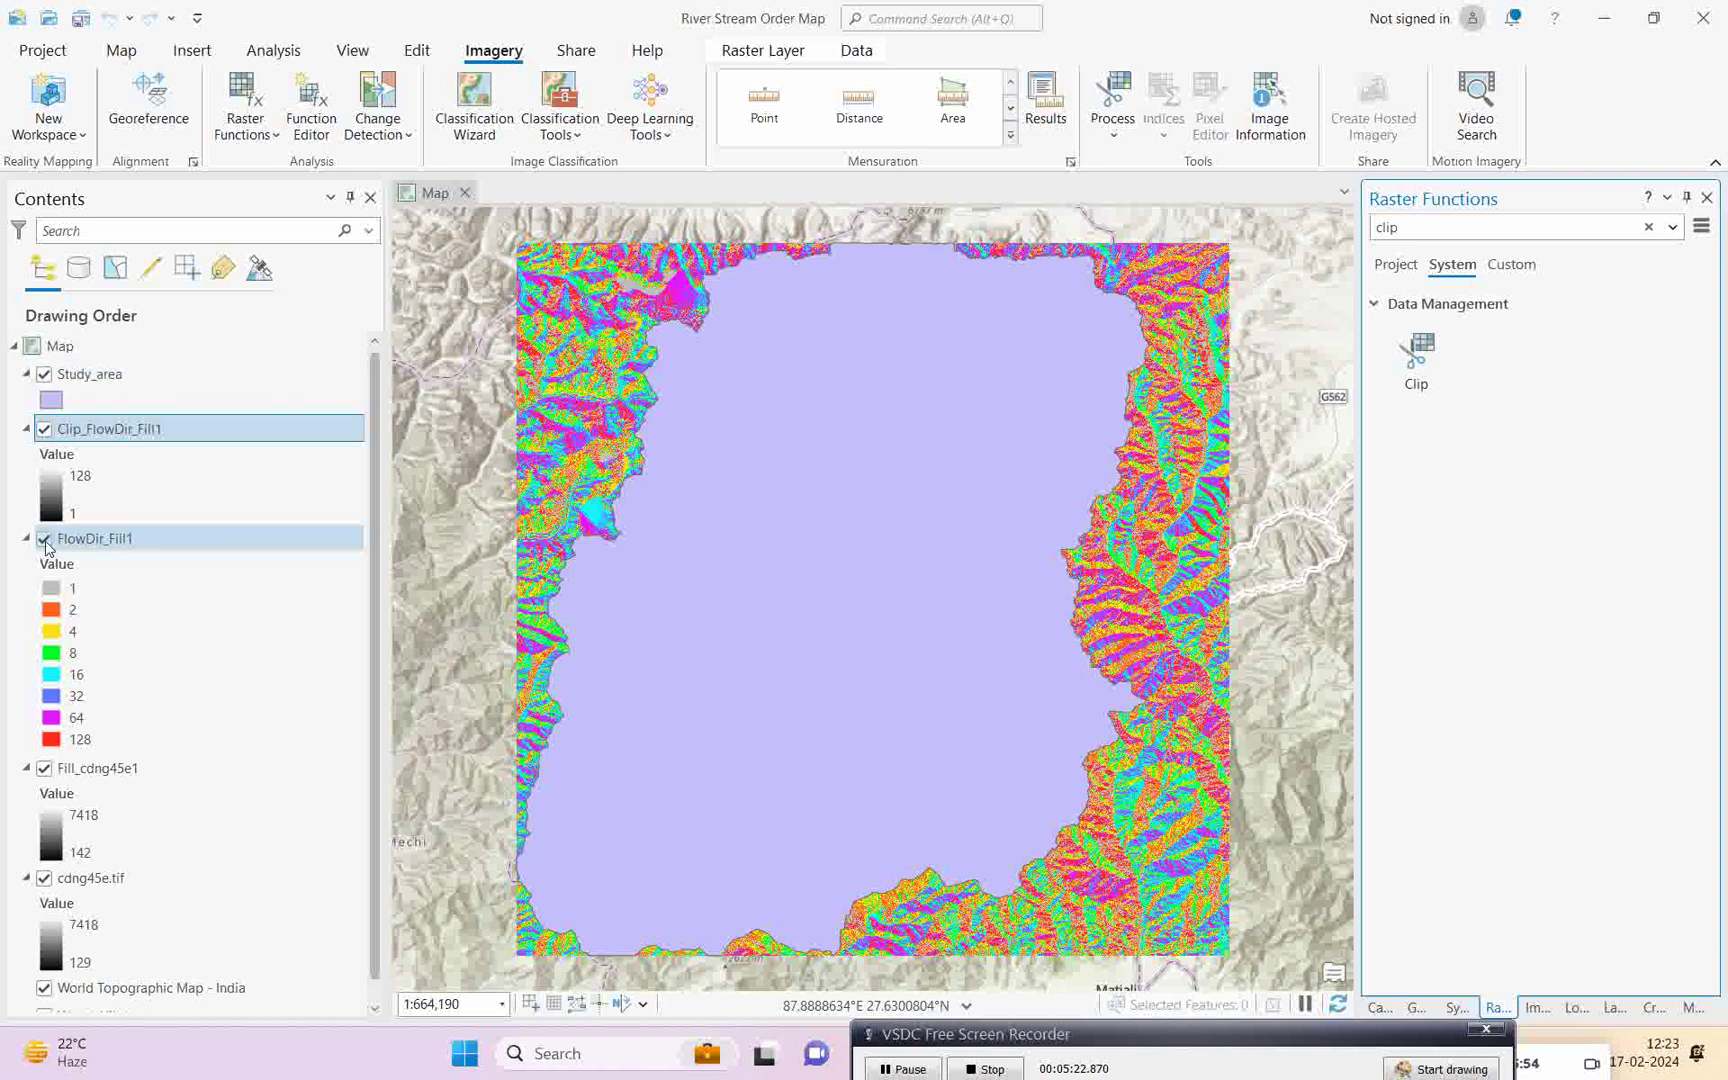
left_click(44, 541)
- Hide cdng45e.tif and Study_area so only Clip_FlowDir_Fill1 shows, and return to Geoprocessing
left_click(44, 377)
left_click(44, 377)
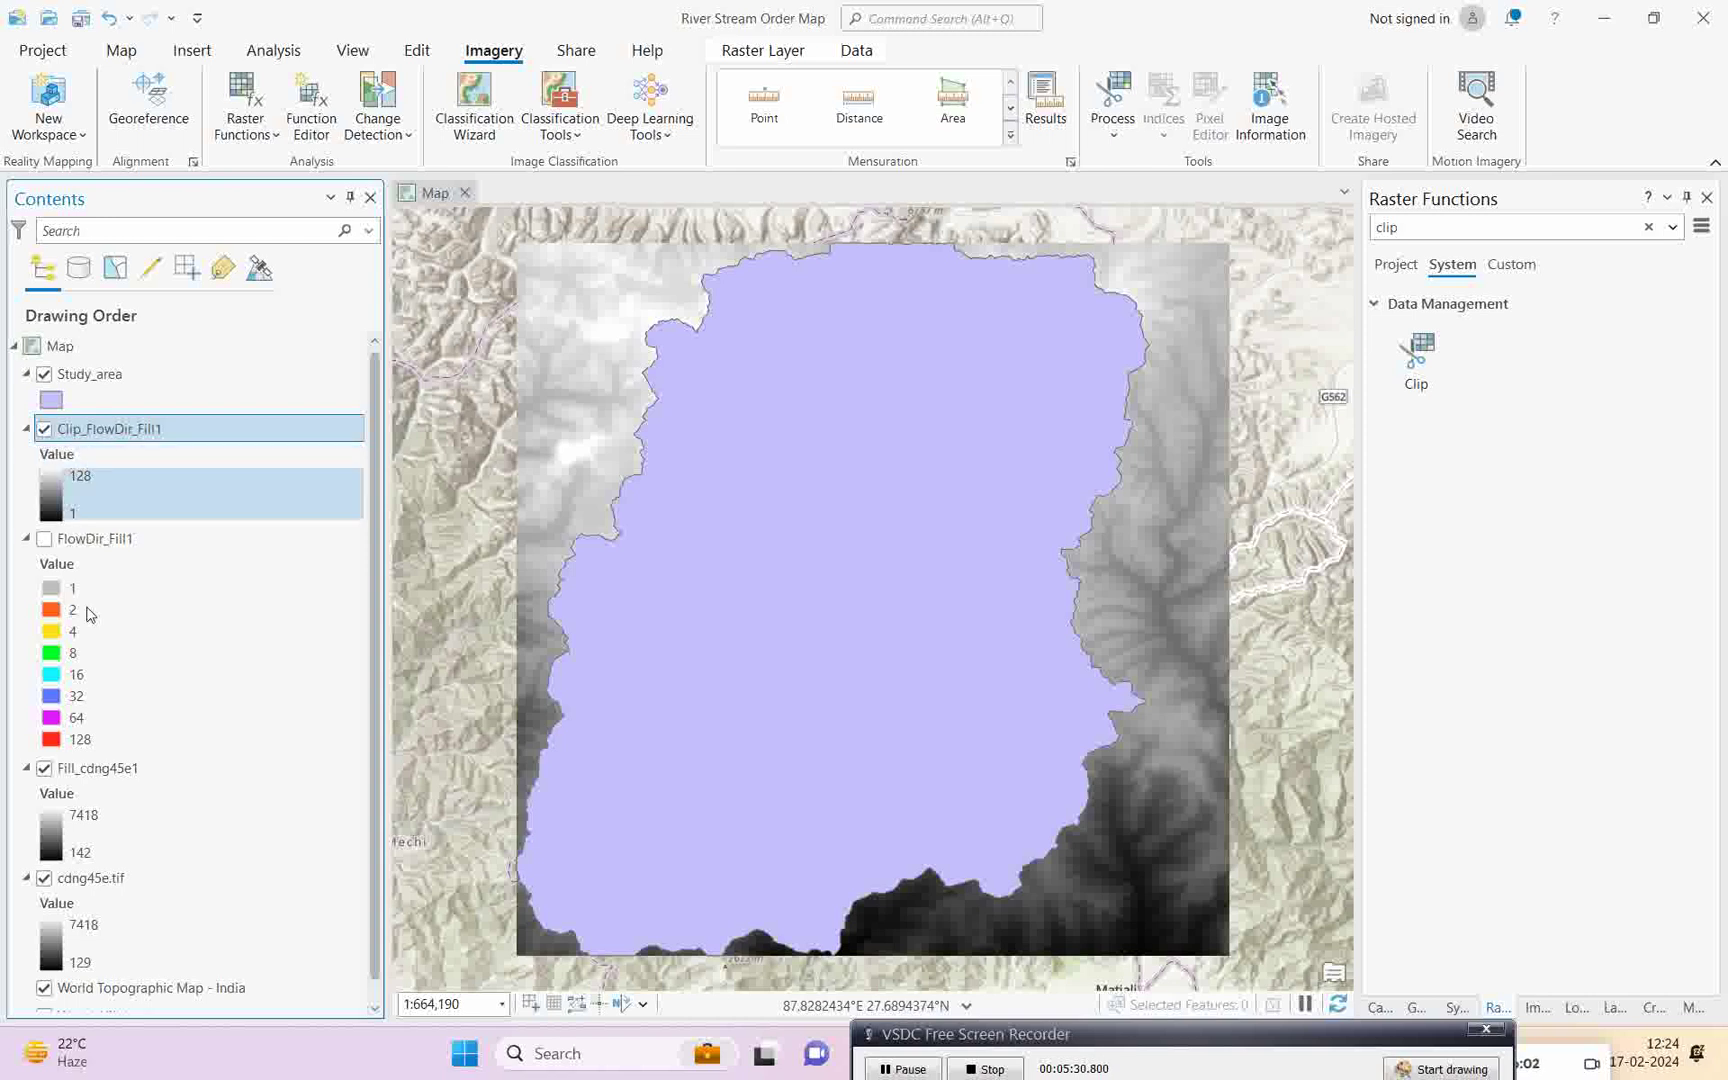
left_click(43, 879)
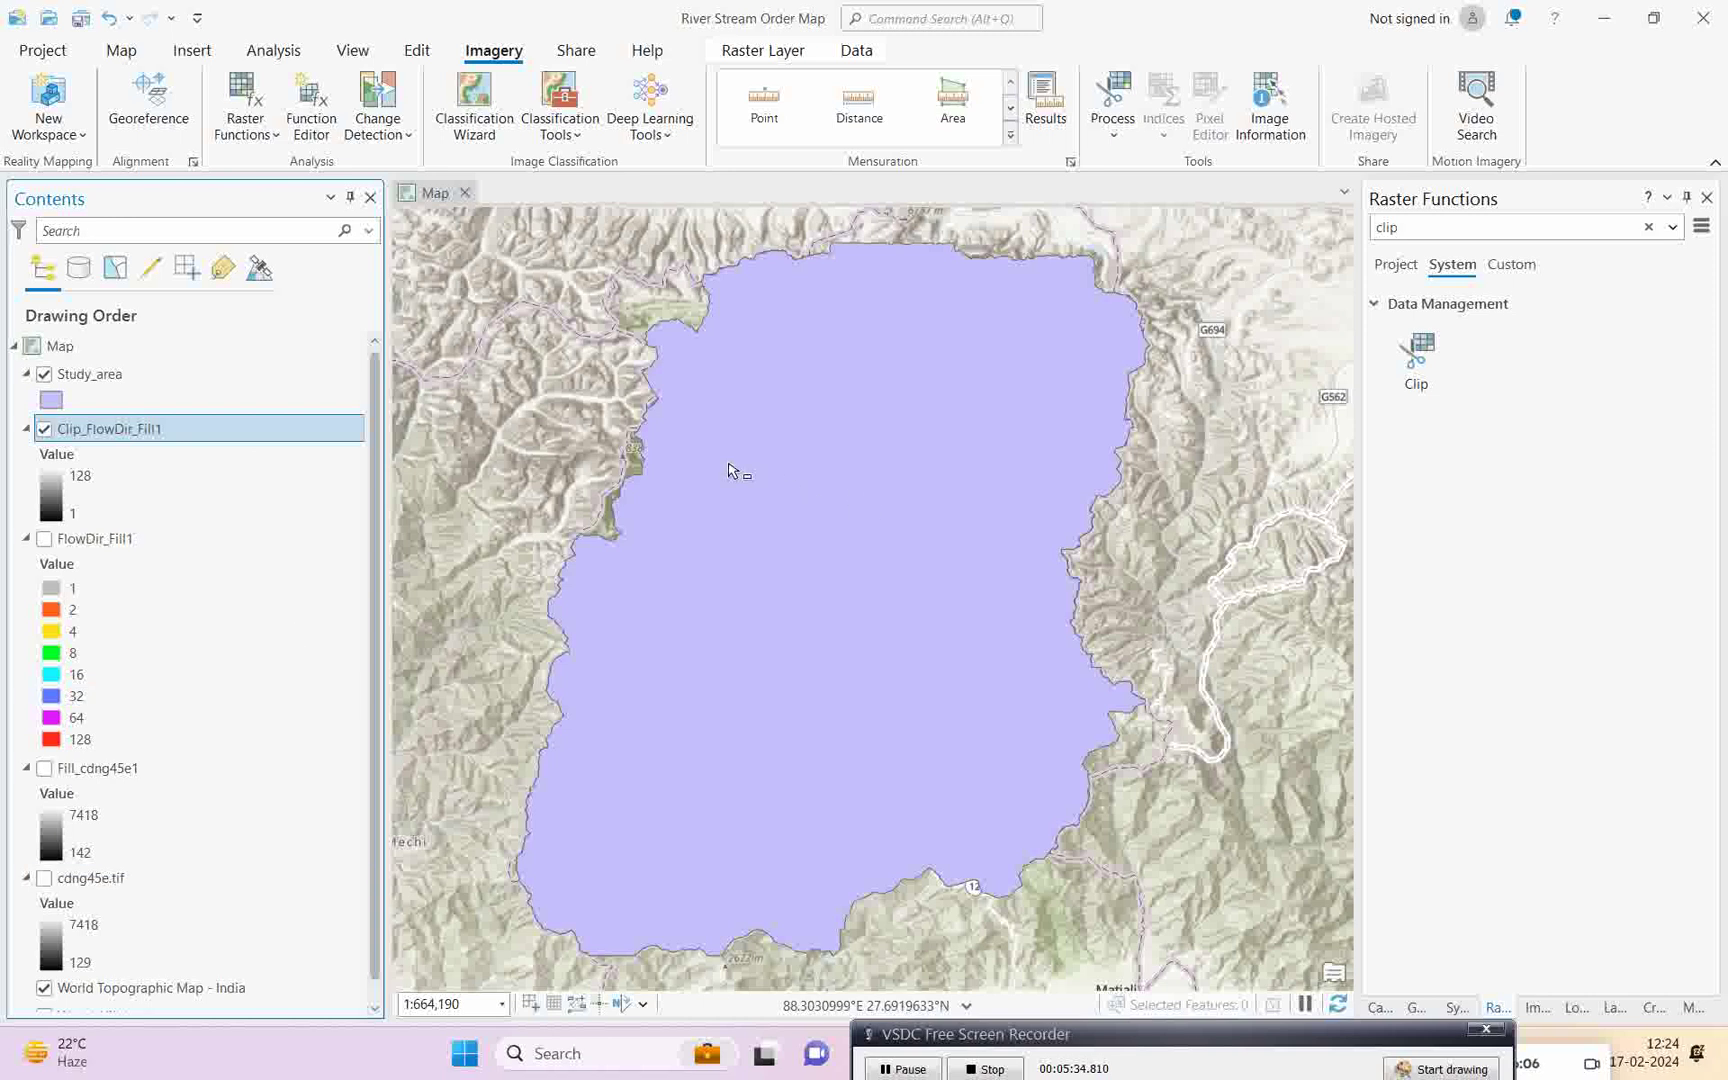
left_click(44, 375)
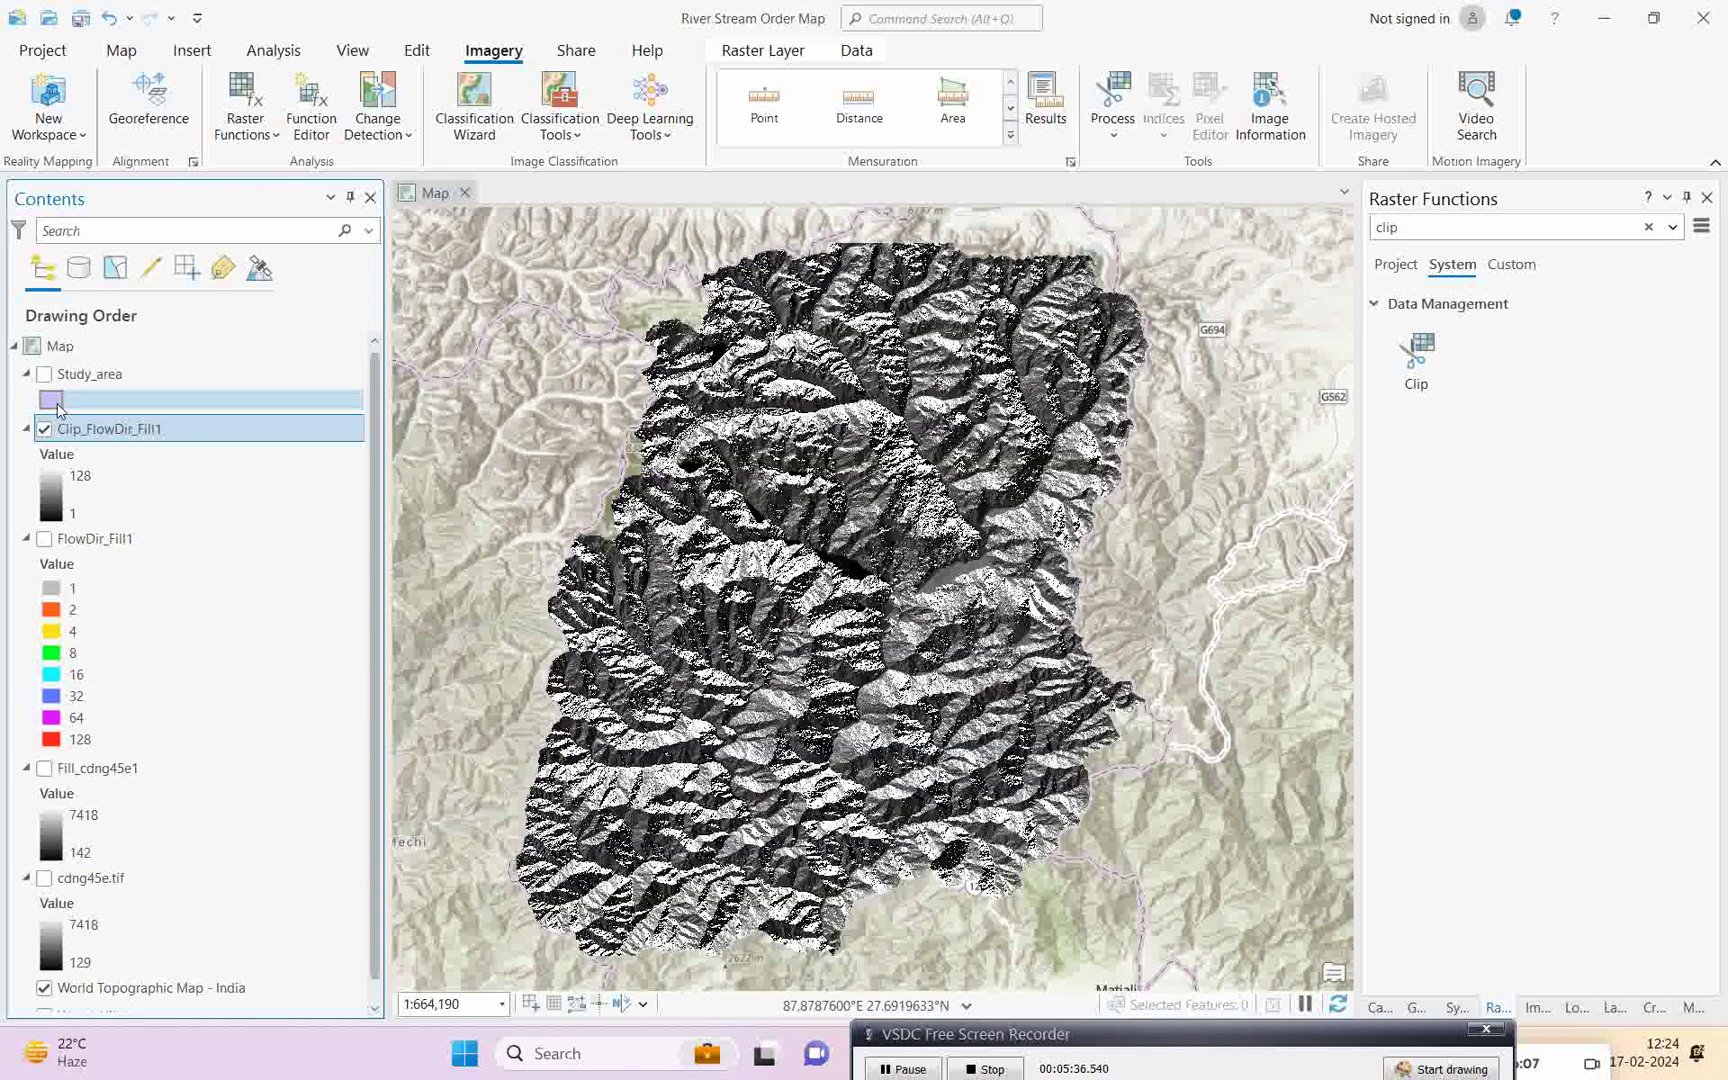
left_click(1415, 1010)
- Turn the Study_area layer back on and return to the full toolbox list
left_click(1380, 234)
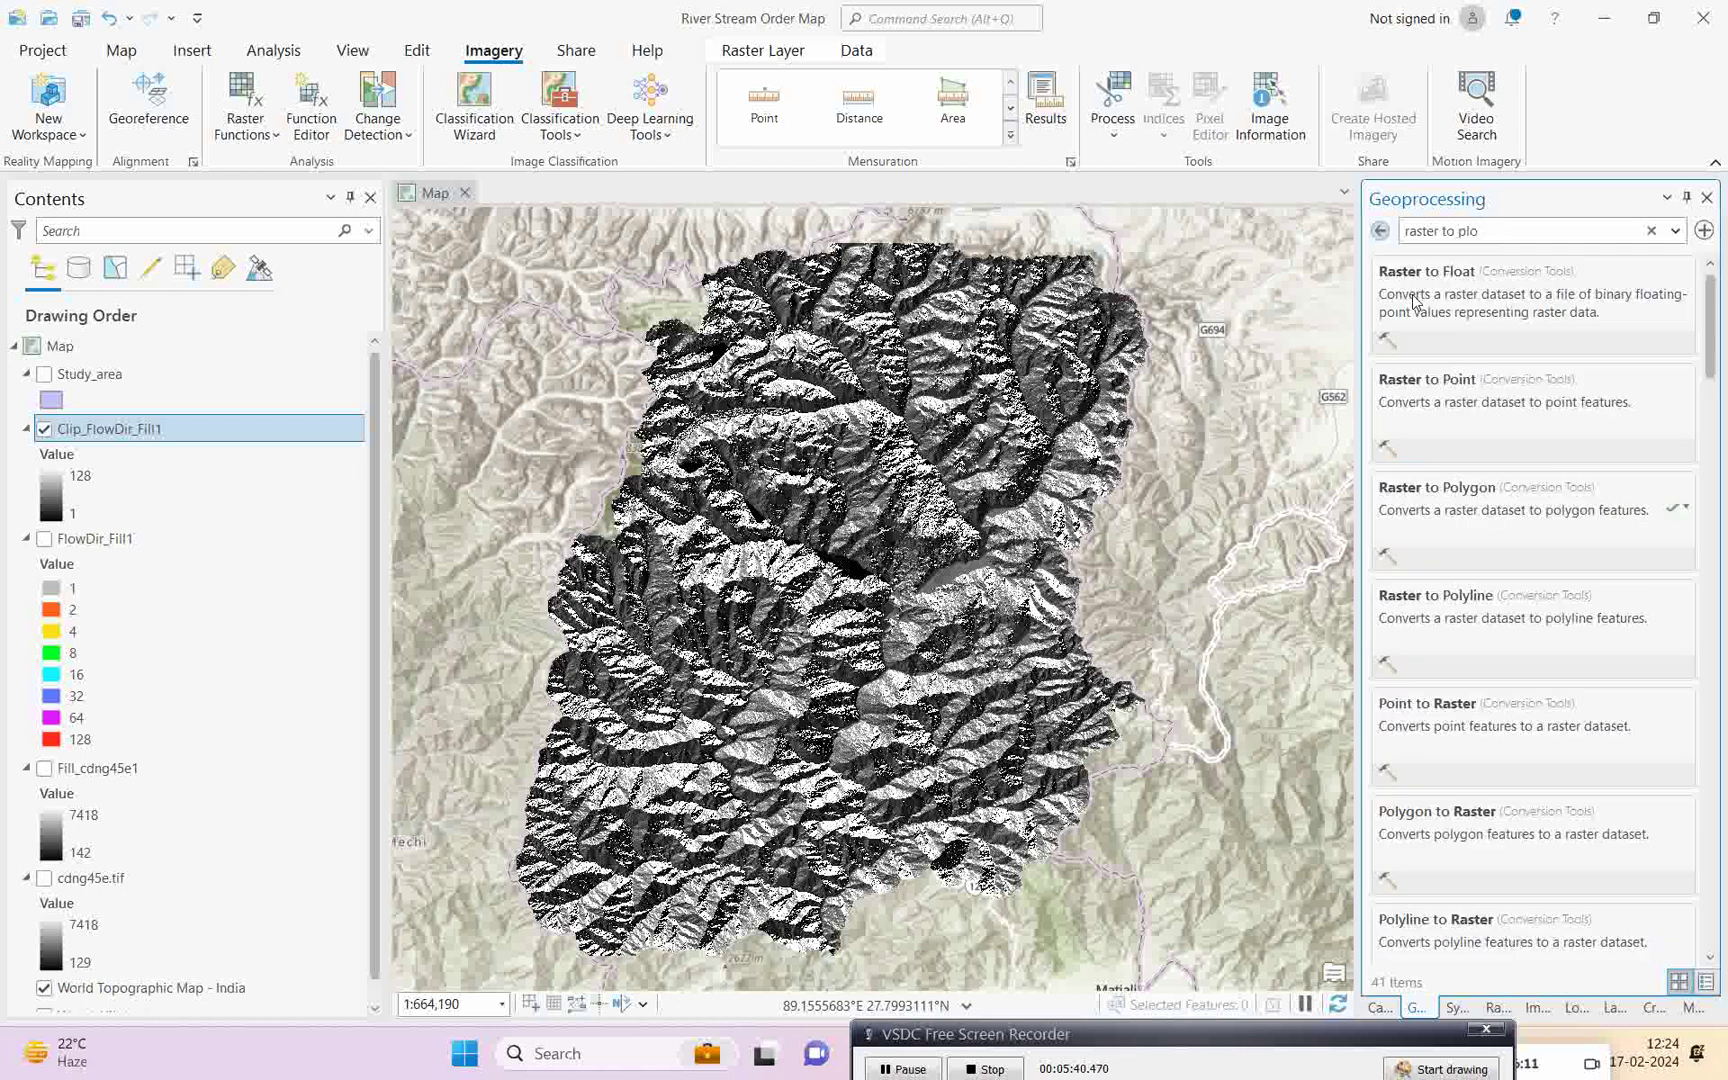
left_click(1381, 232)
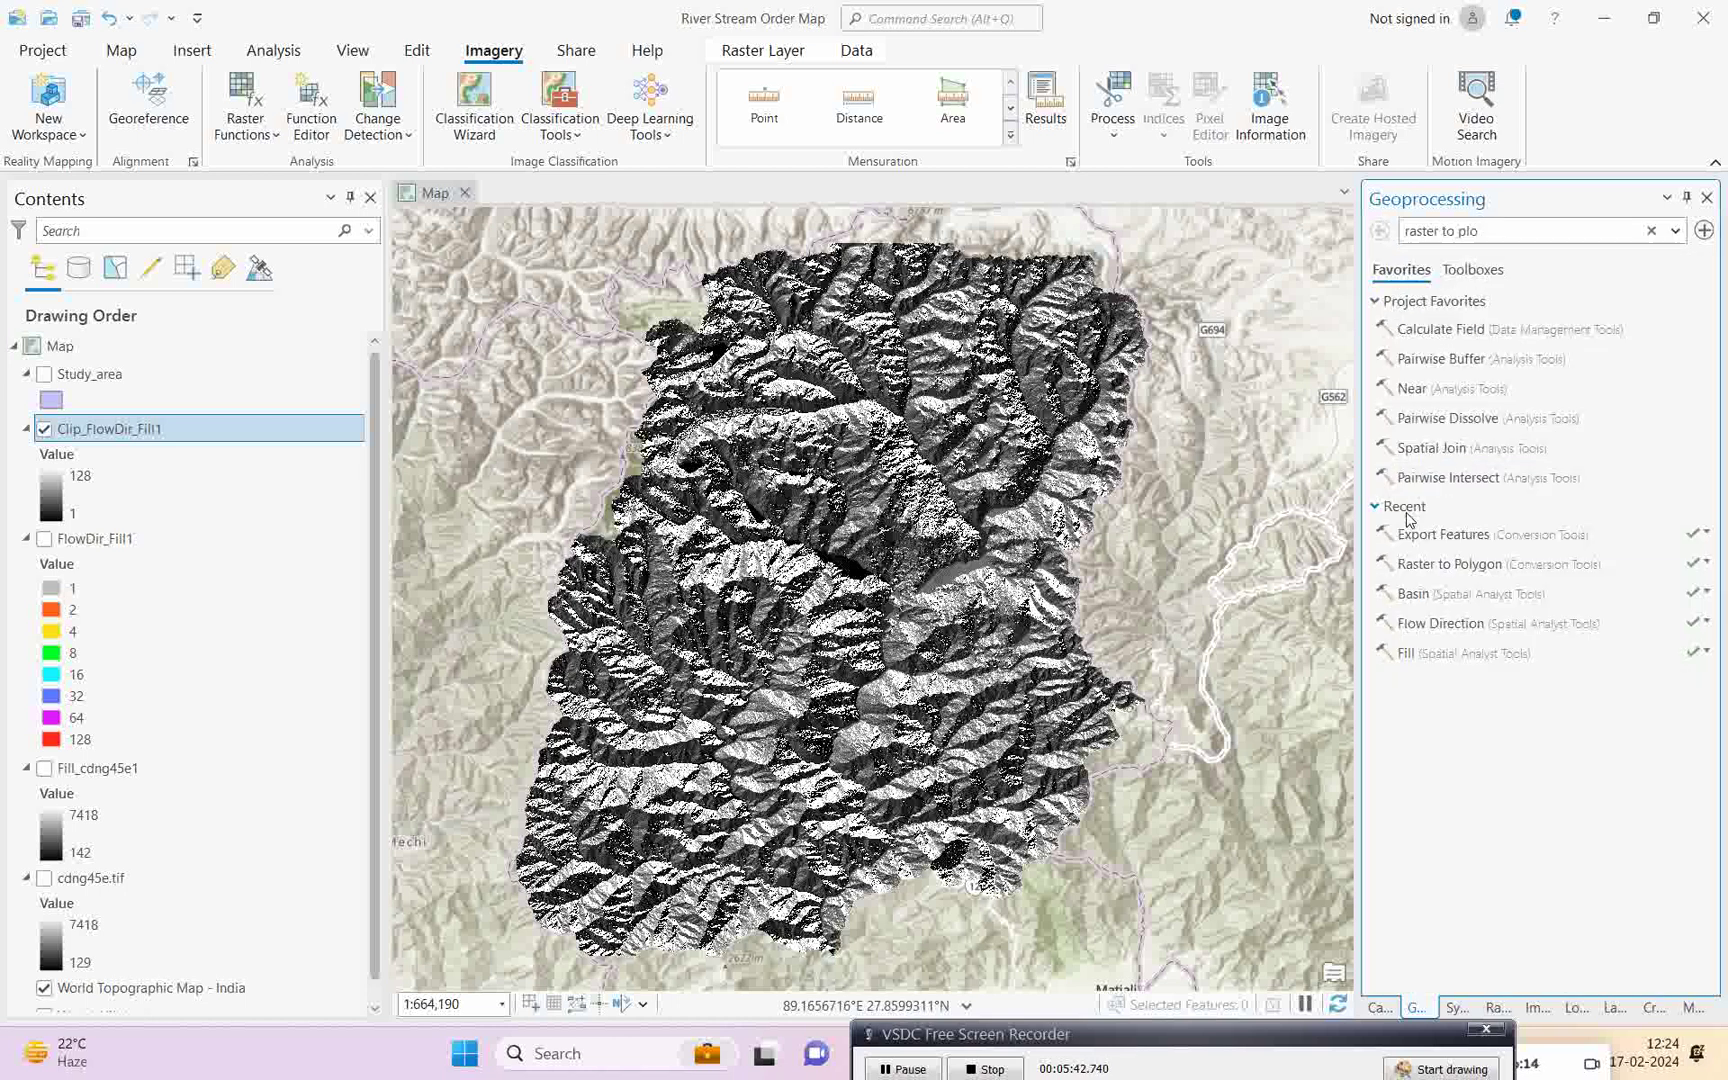
left_click(44, 374)
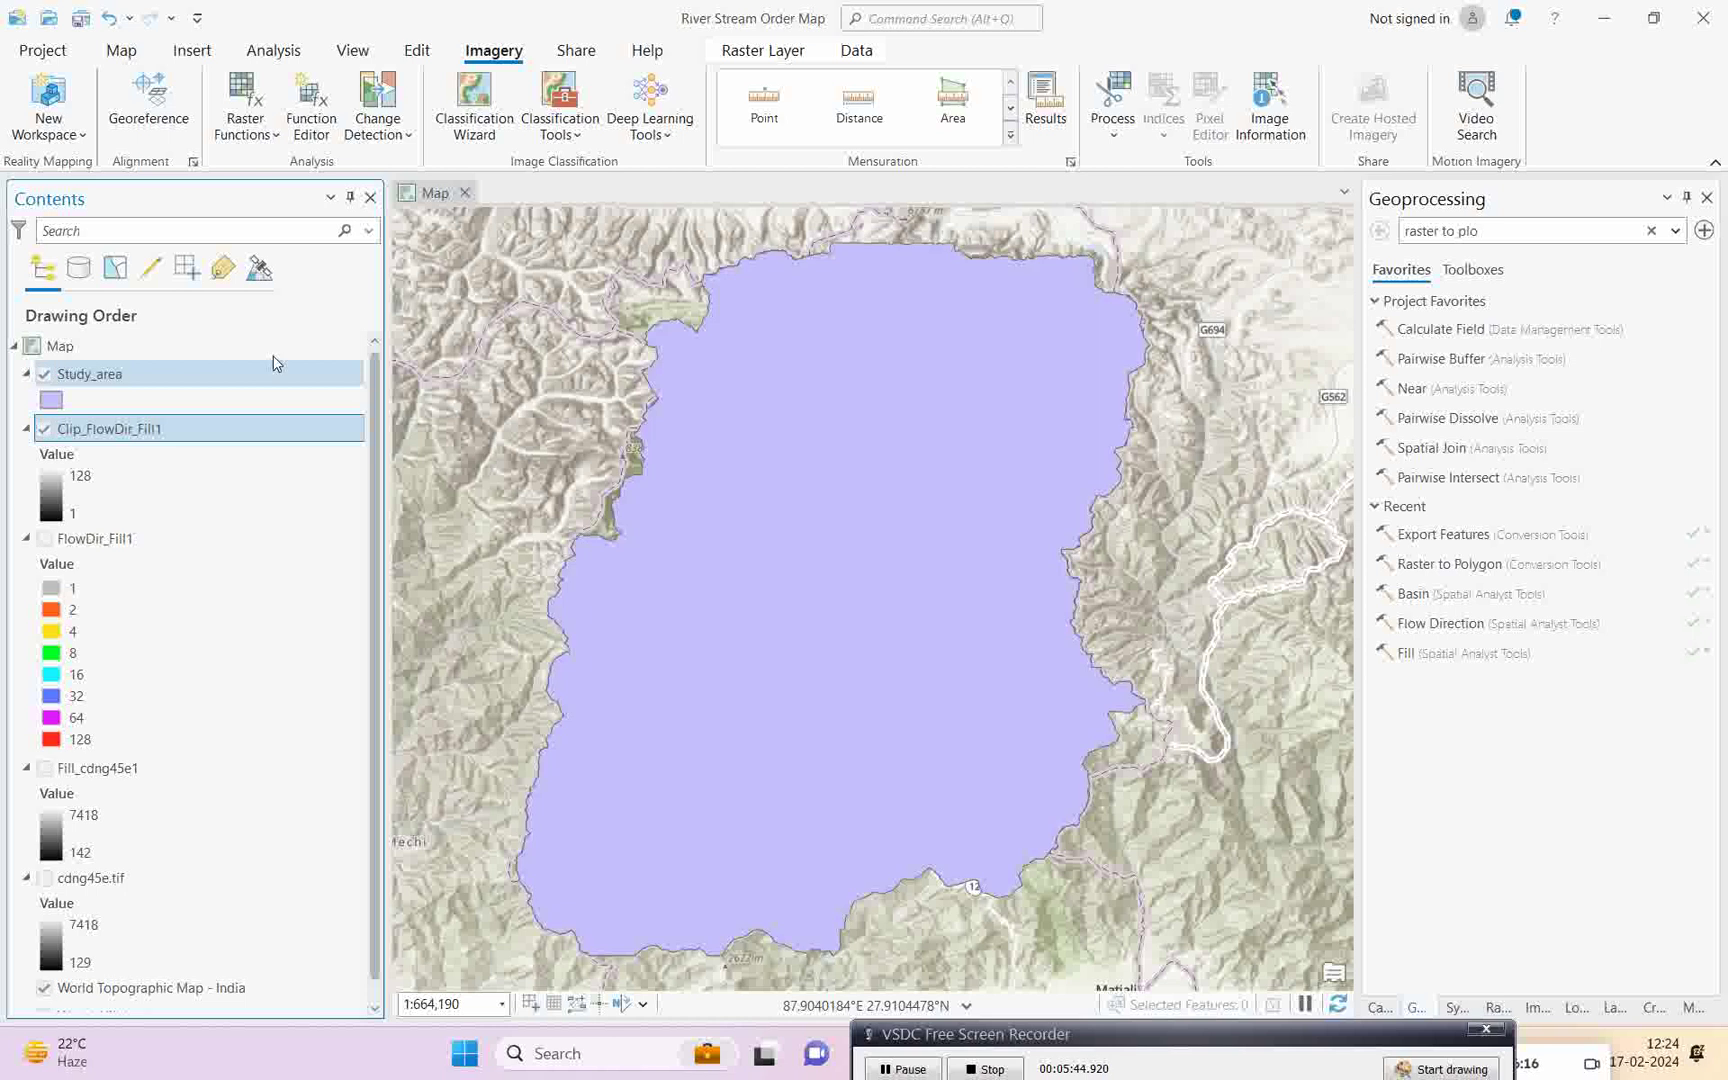
left_click(1472, 270)
scroll(1495, 775, "down", 2)
scroll(1495, 777, "down", 2)
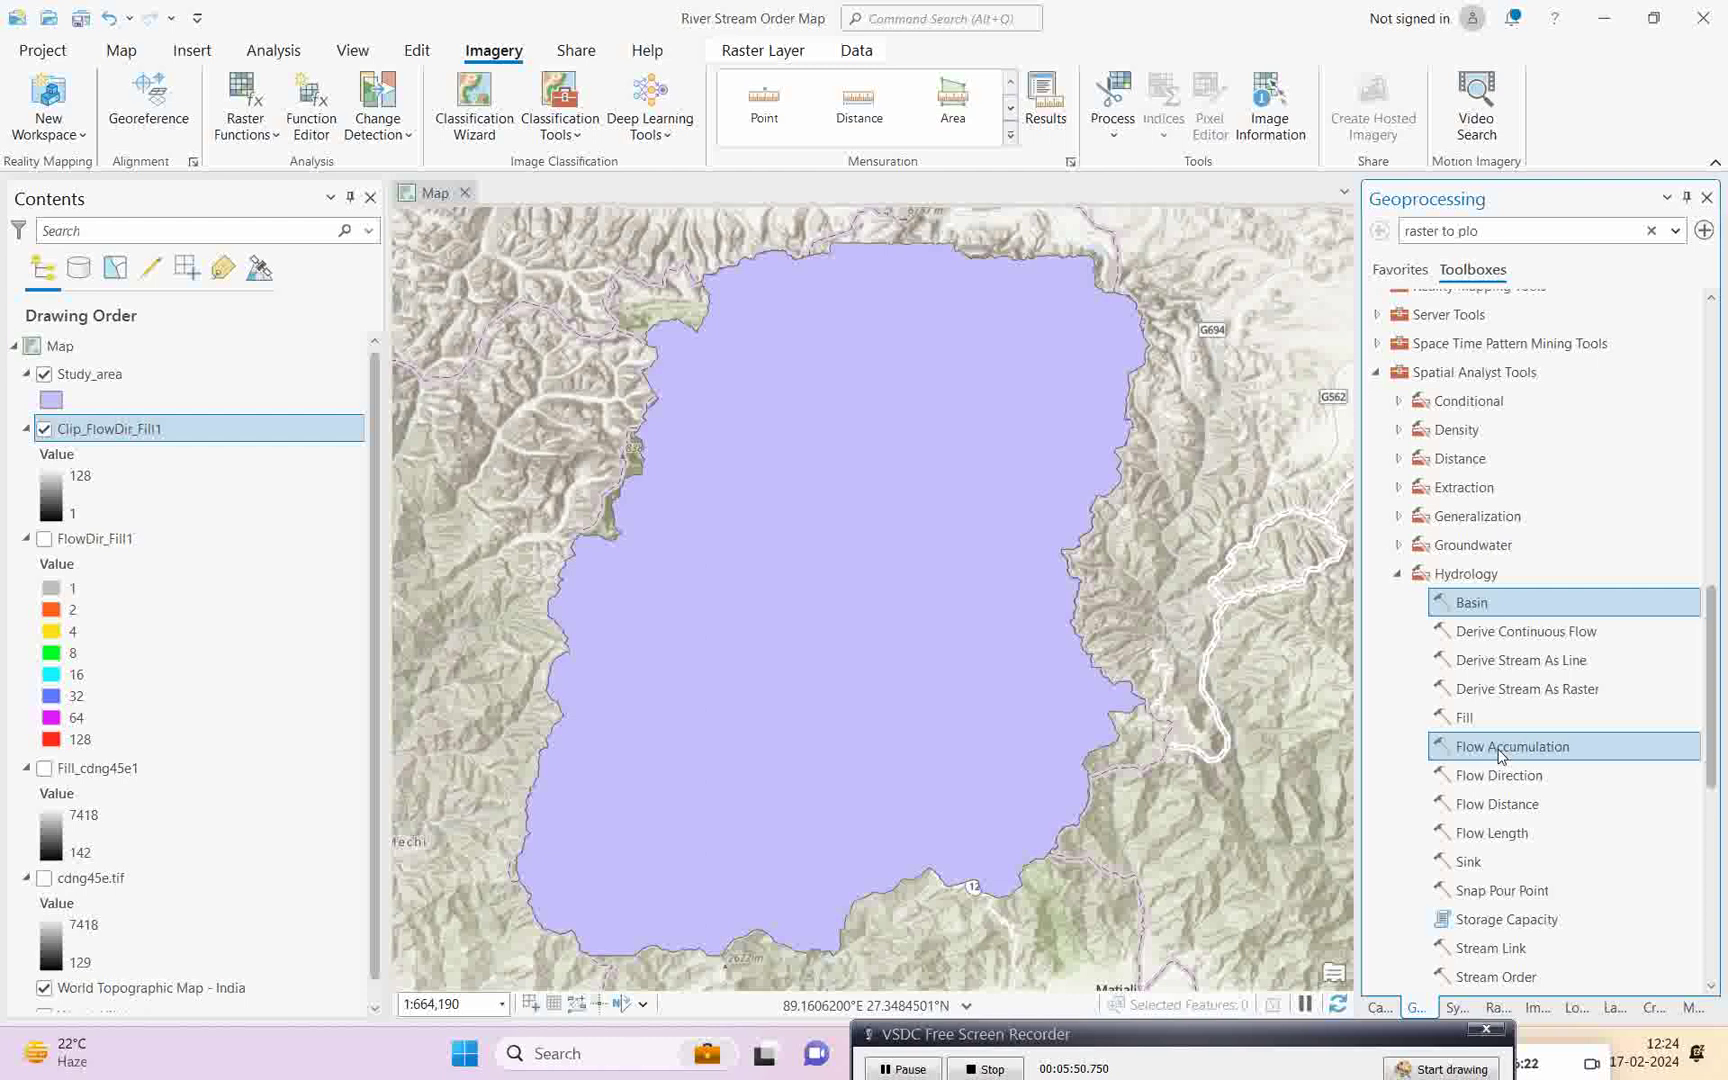
- Run Flow Accumulation on Clip_FlowDir_Fill1 to create FlowAcc_Clip1, then open its symbology
left_click(1500, 750)
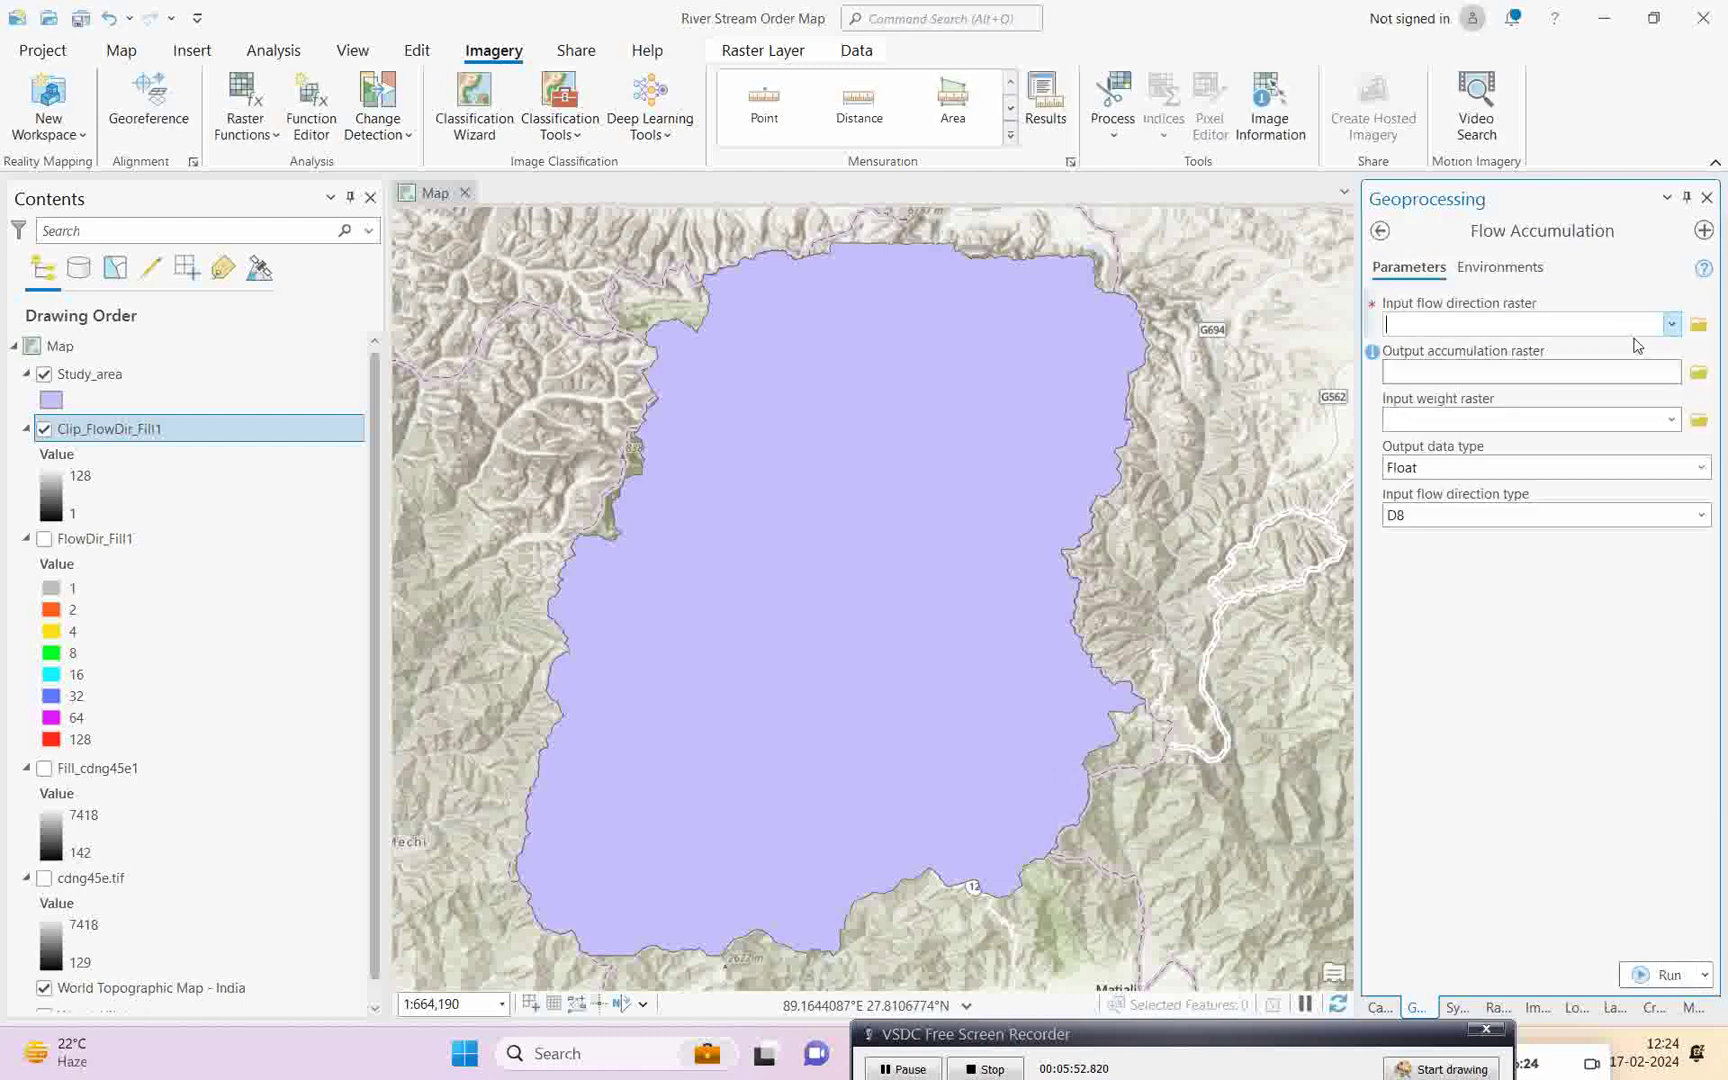
left_click(1671, 324)
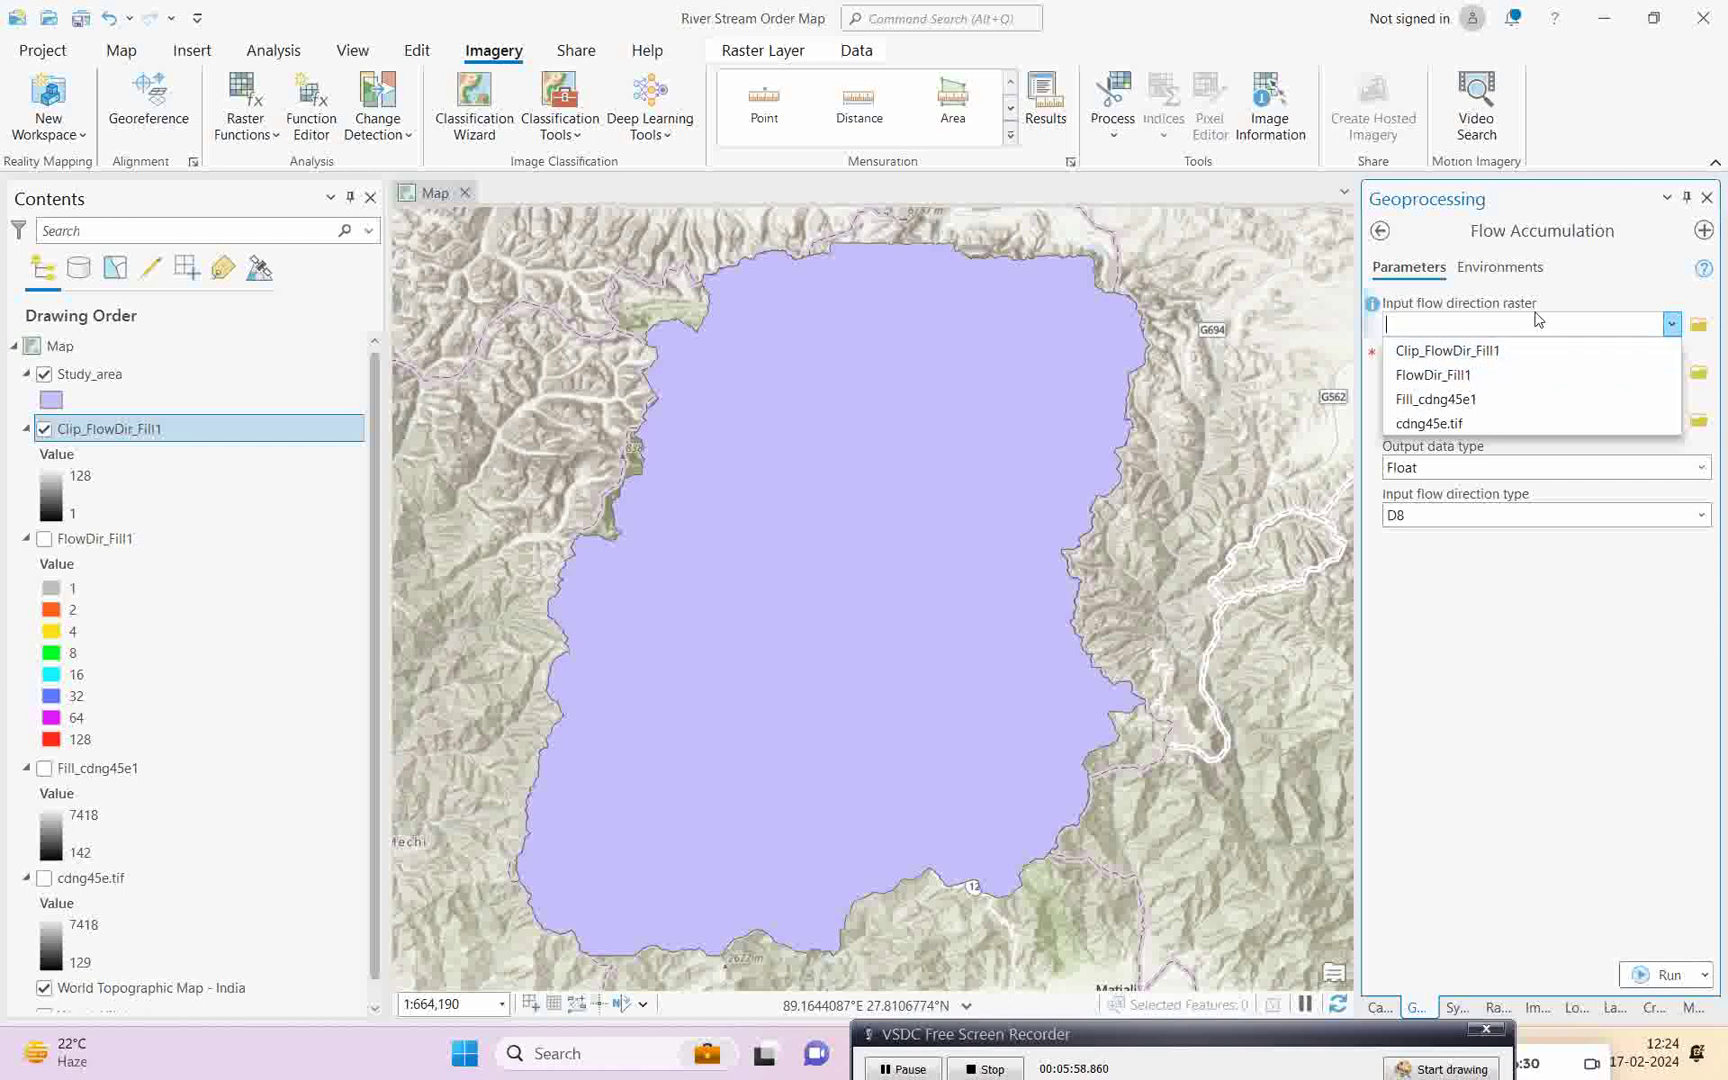
left_click(1476, 351)
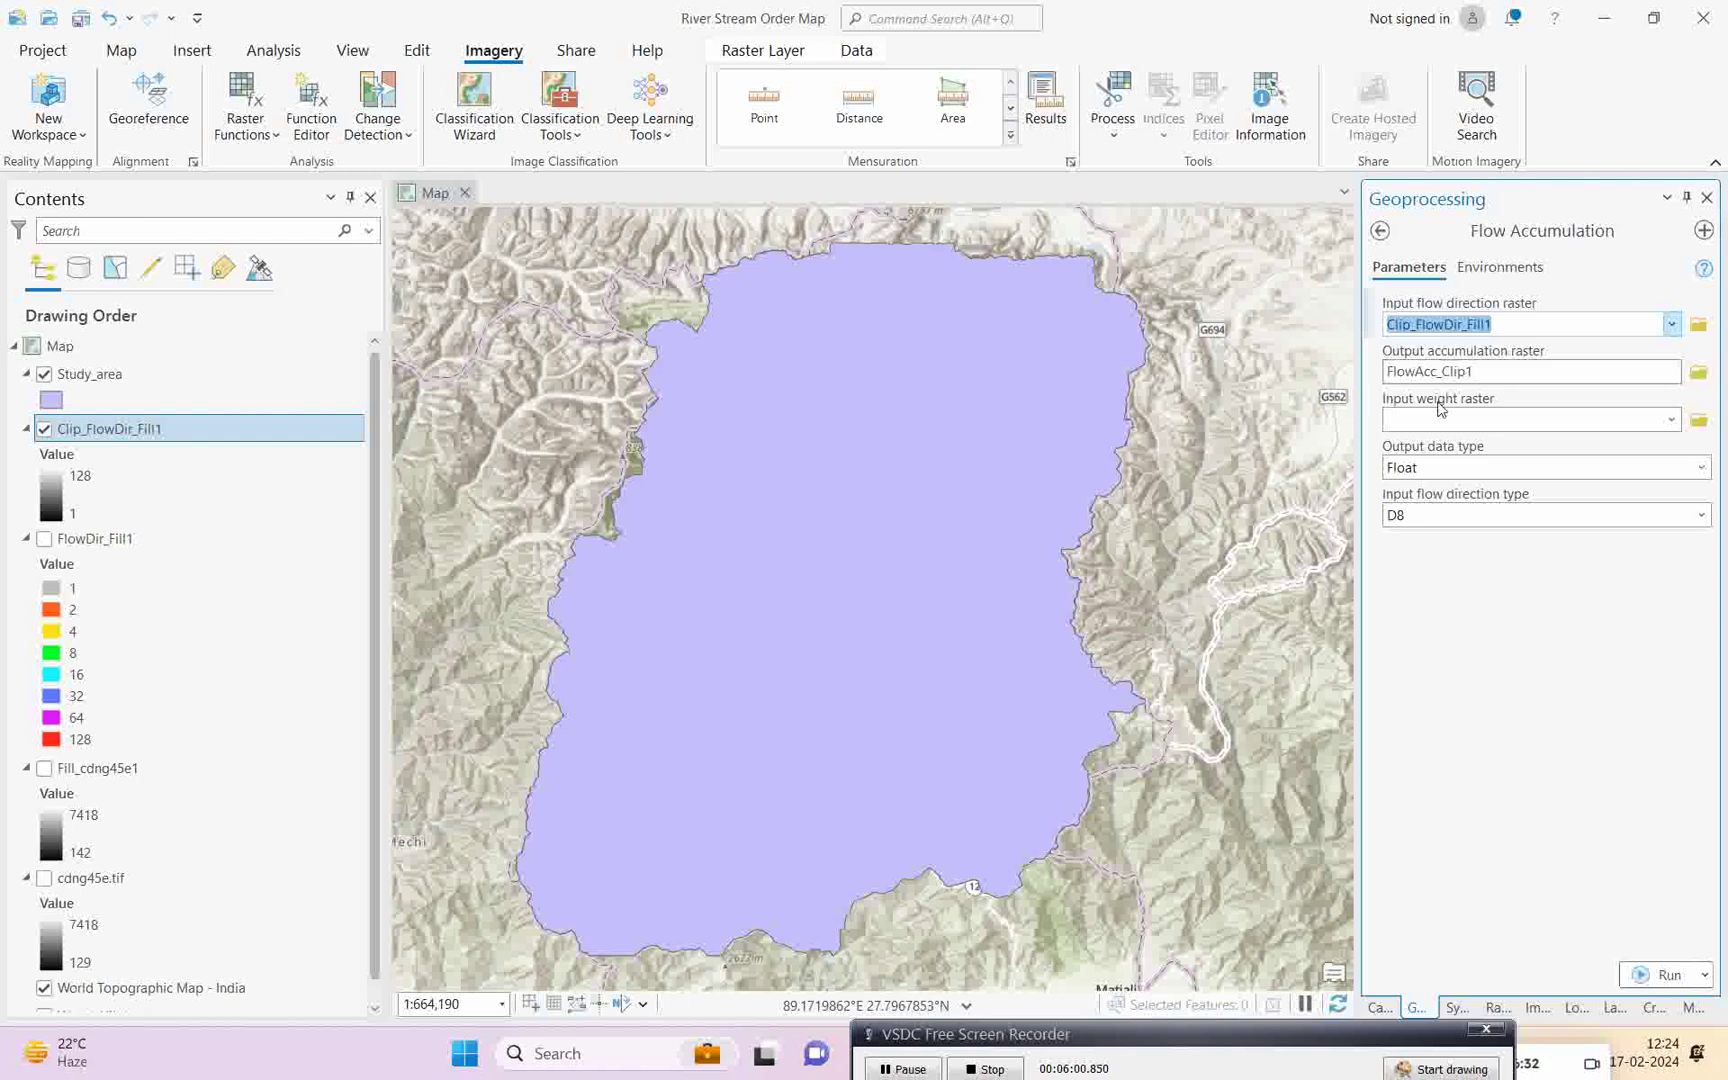
left_click(1645, 978)
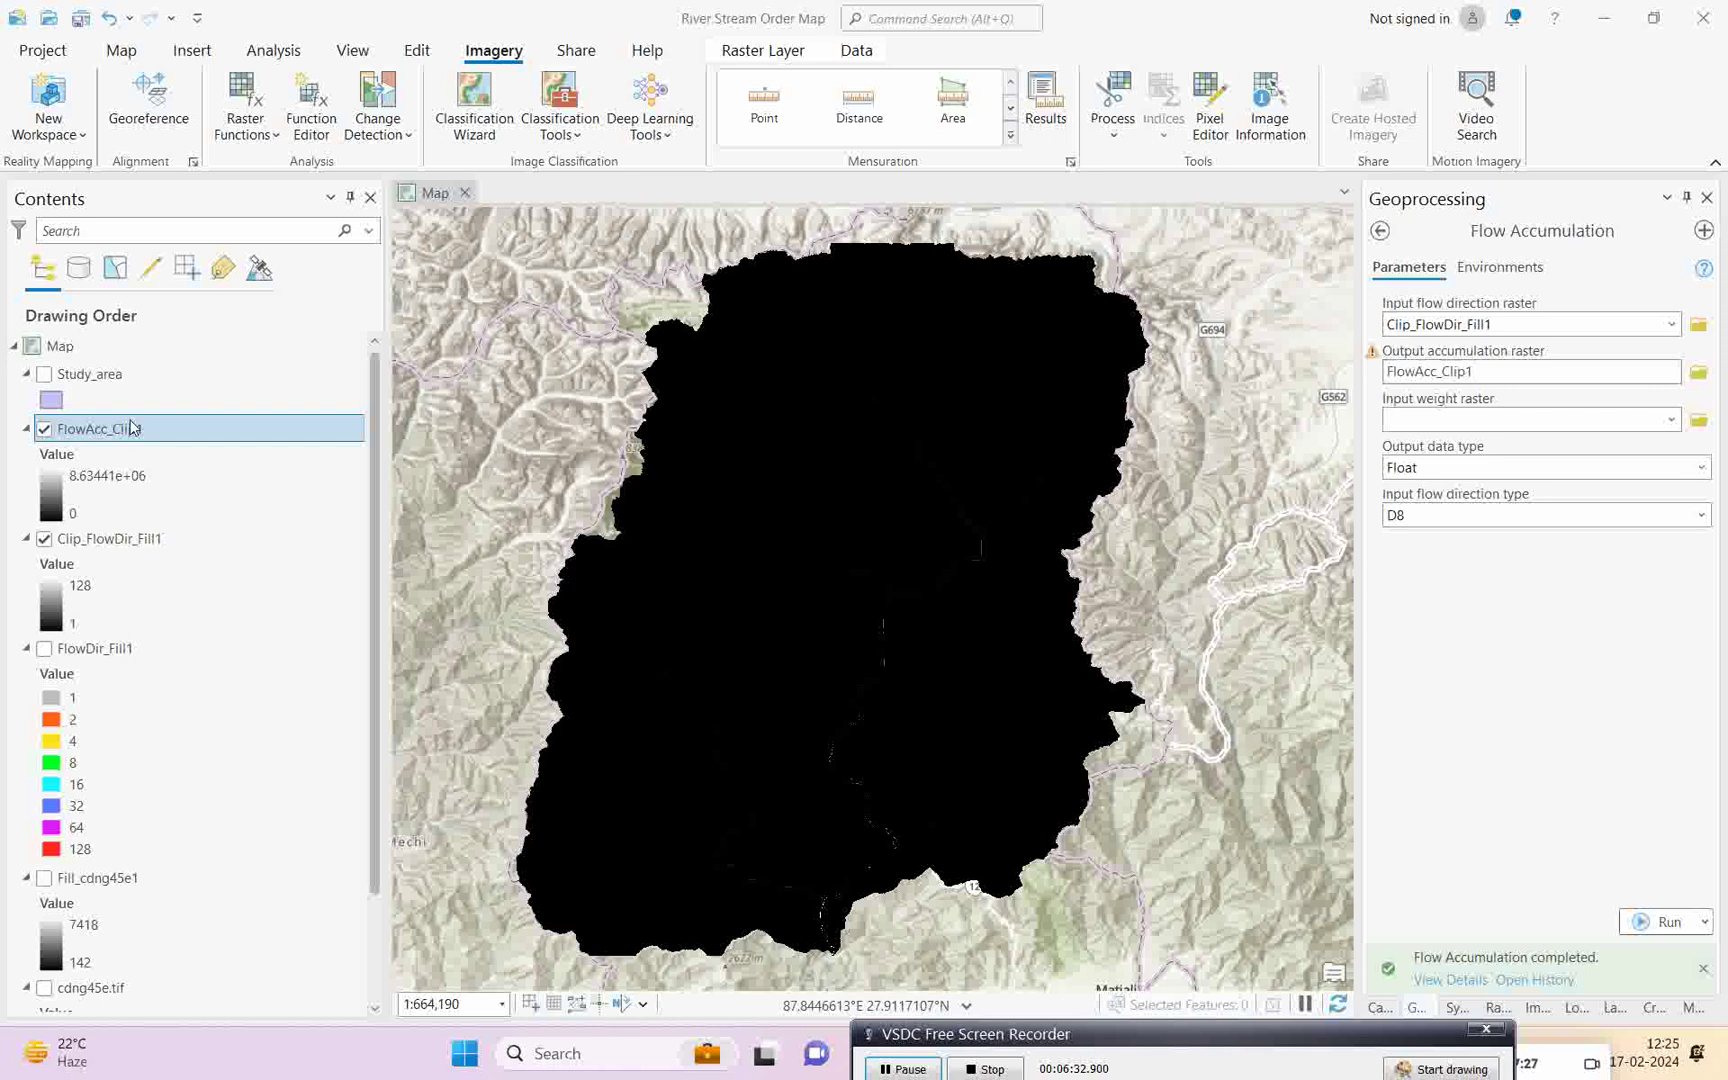
left_click(95, 490)
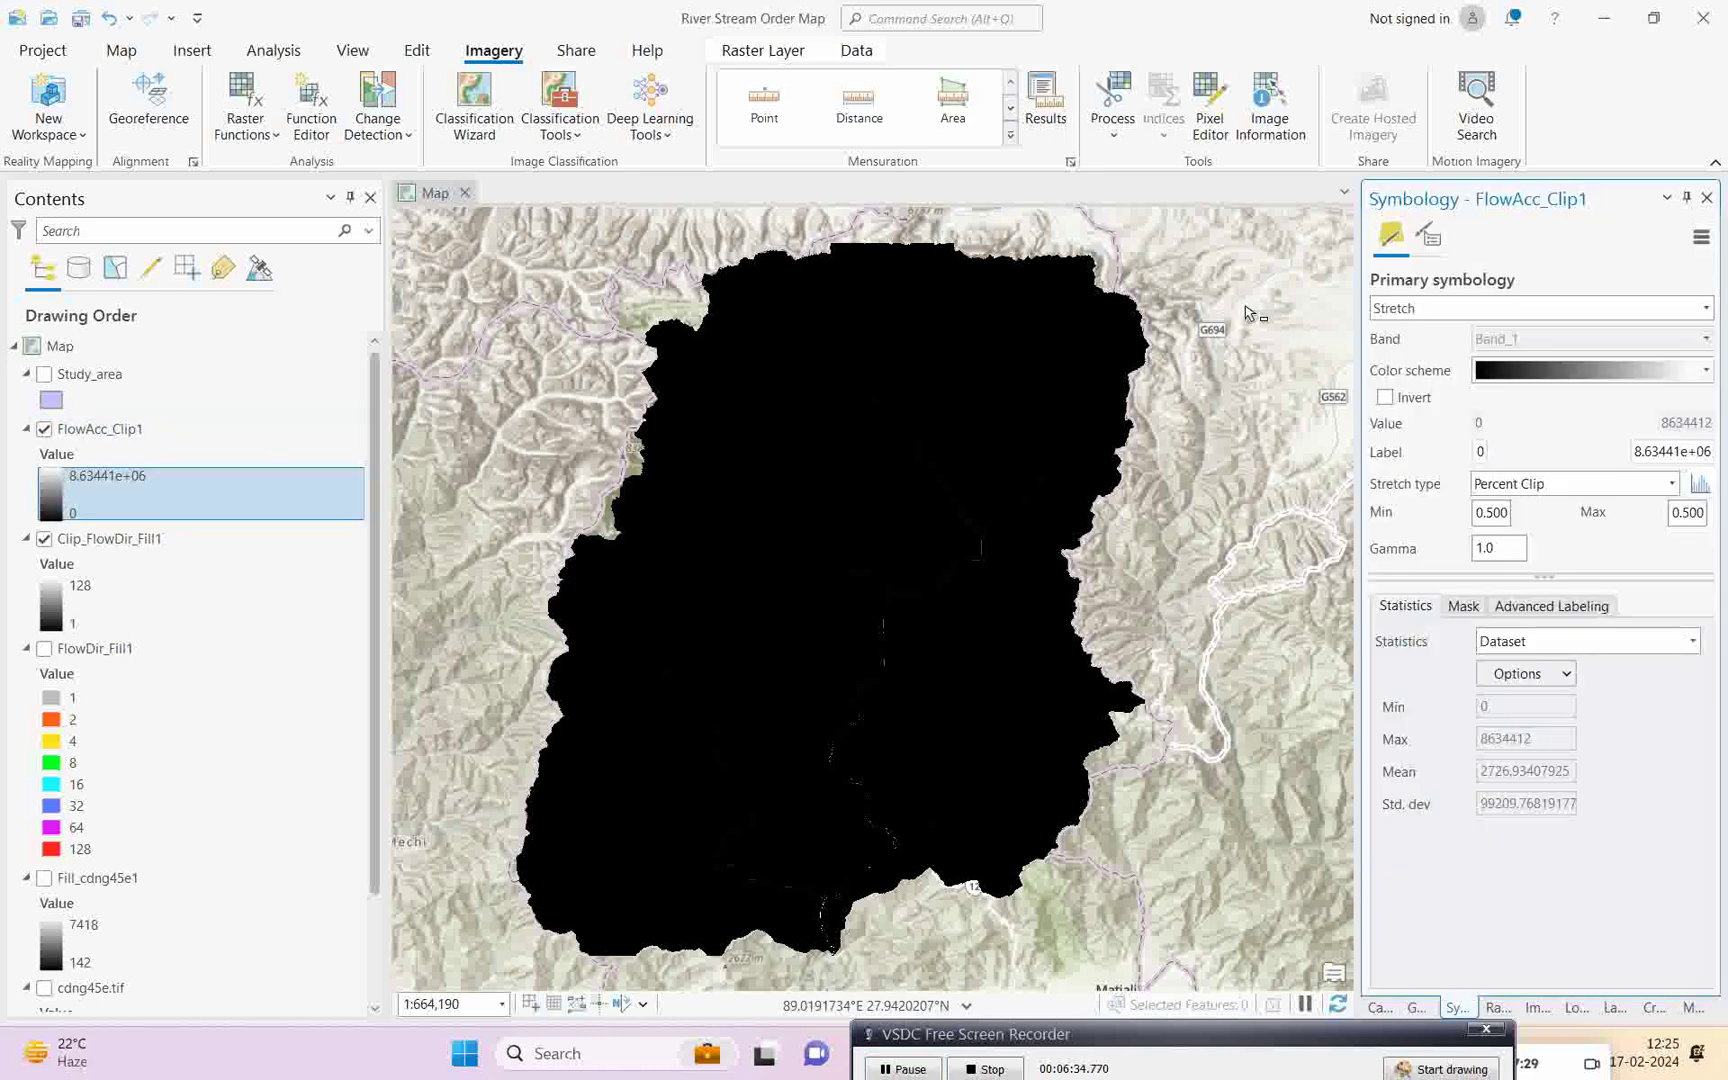
- Set the FlowAcc_Clip1 stretch type to Standard Deviation
left_click(1671, 483)
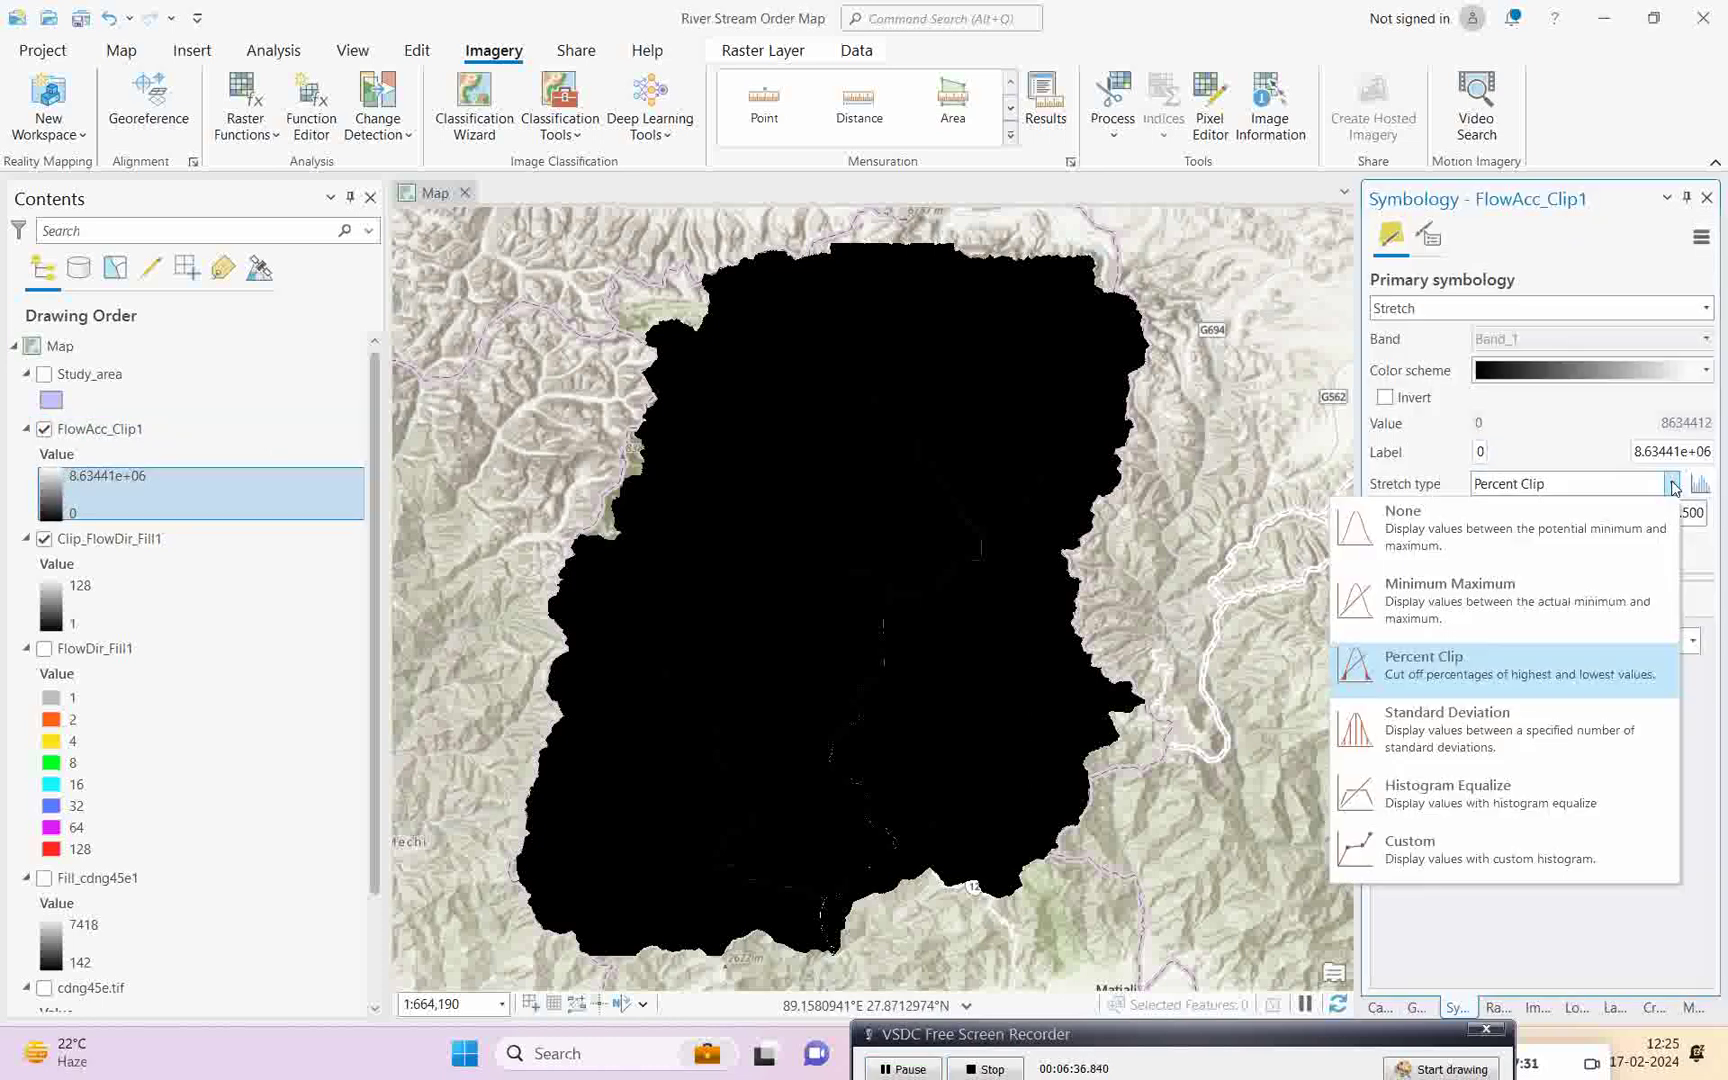
left_click(1513, 711)
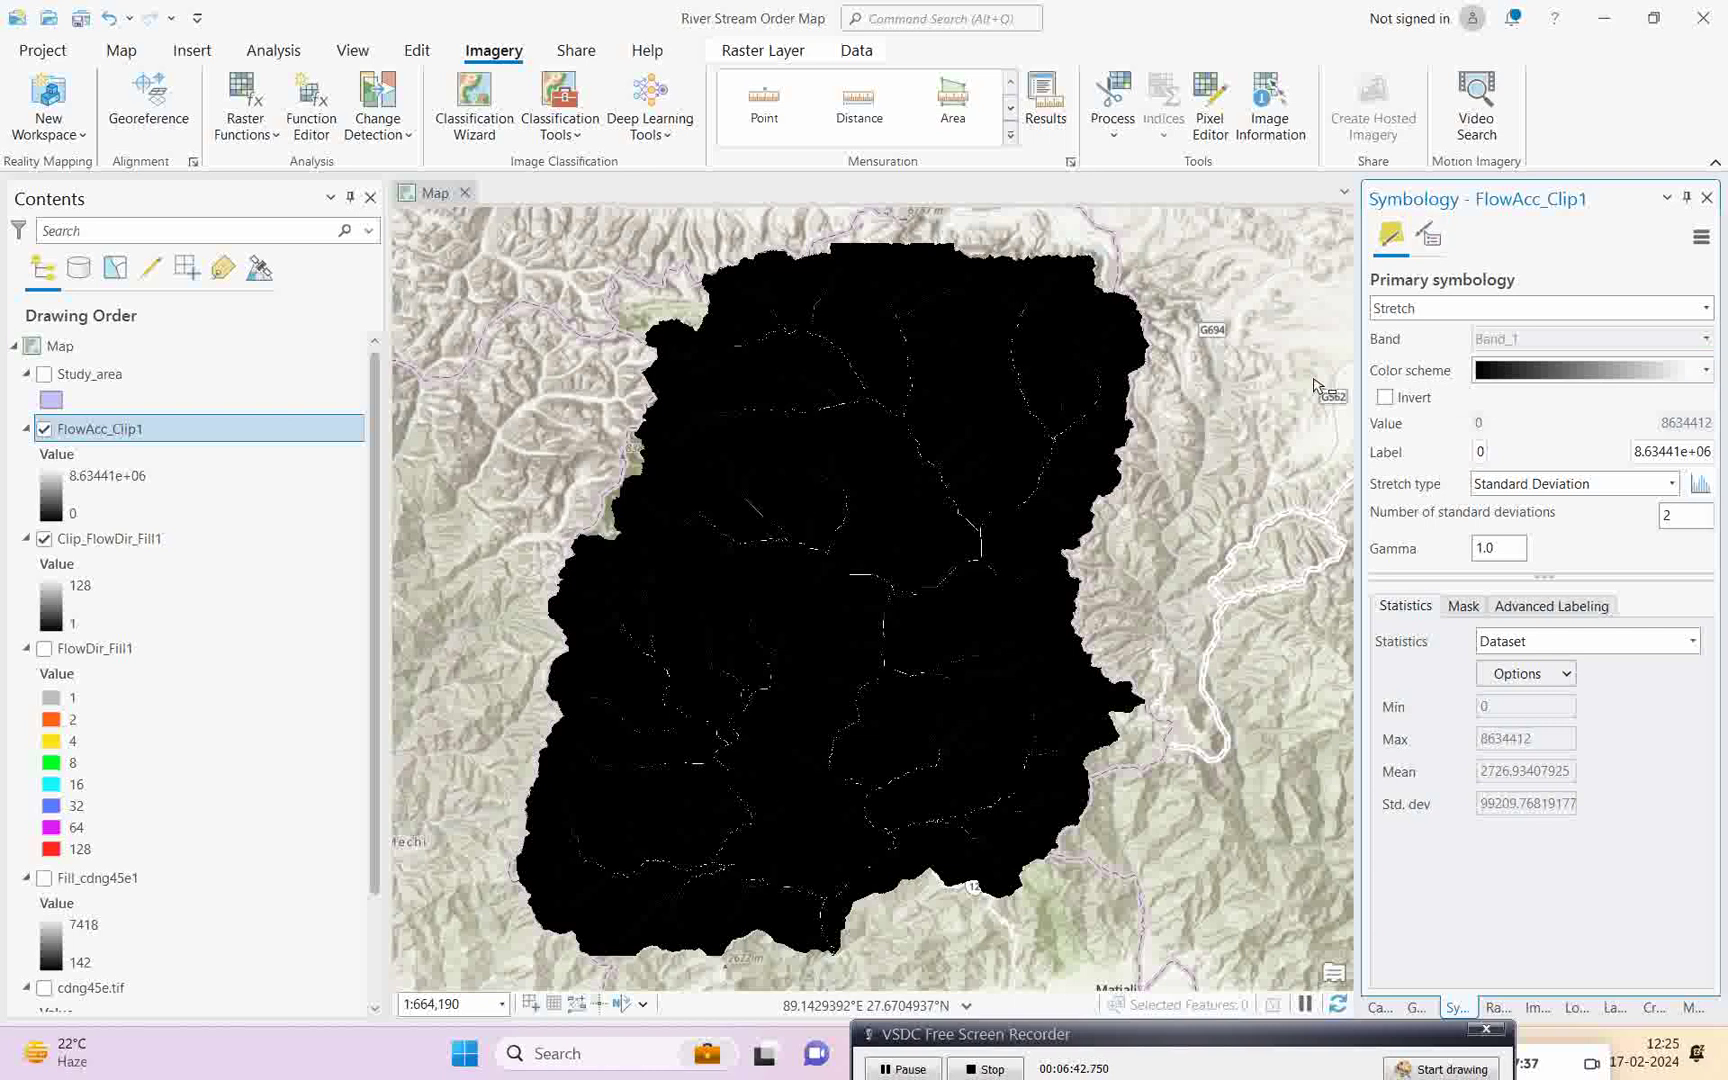
left_click(48, 508)
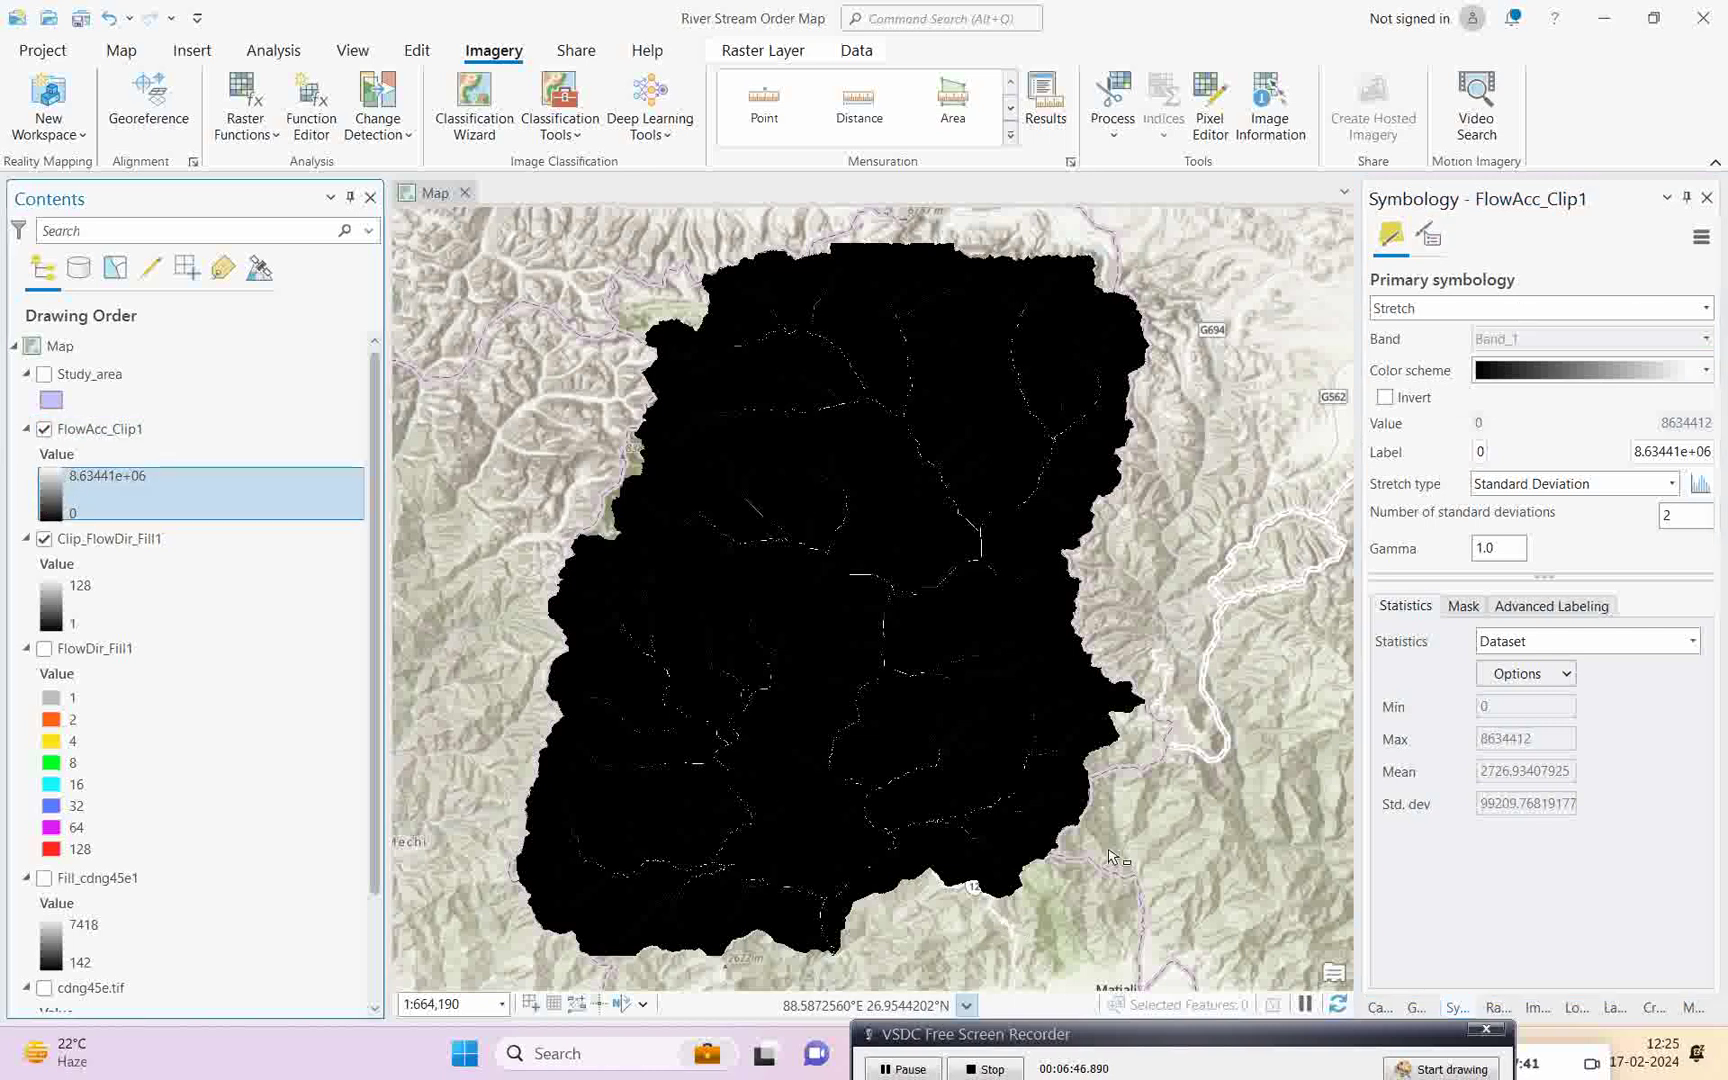
- Switch FlowAcc_Clip1 to Classify with 2 classes, setting the first class break to 3000
left_click(1706, 308)
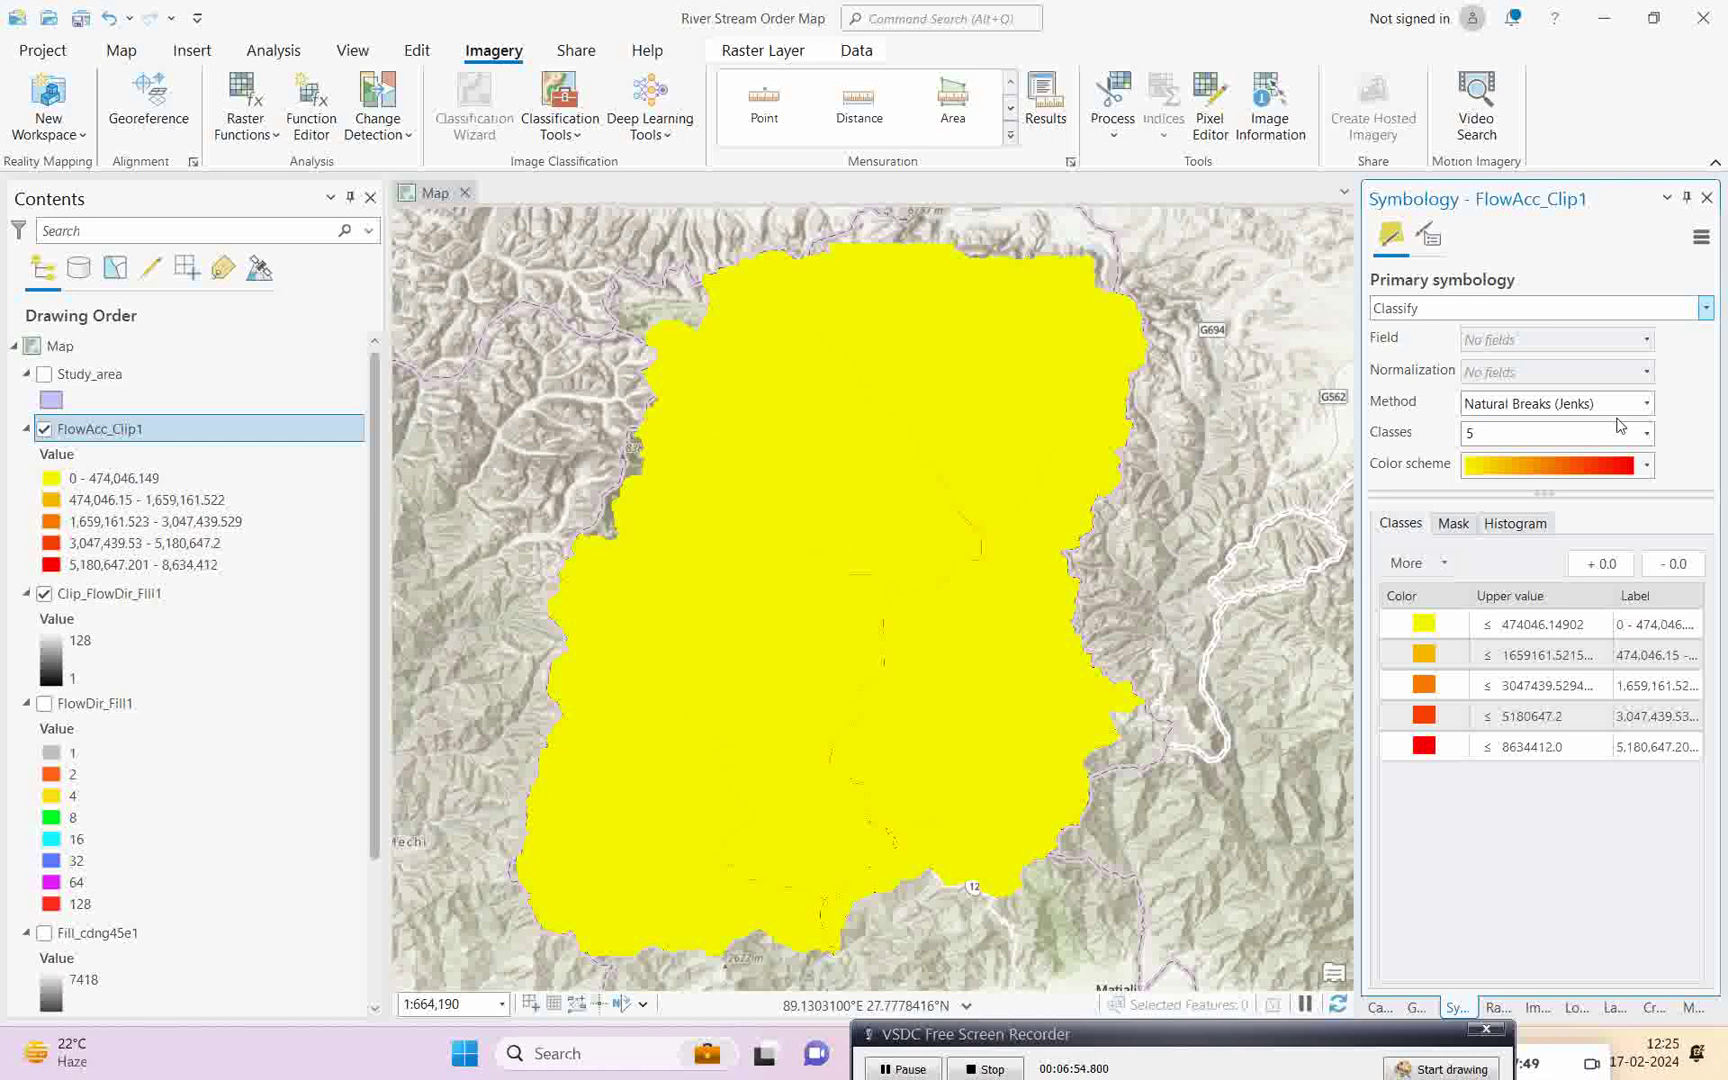
left_click(1648, 404)
left_click(1648, 404)
left_click(1647, 433)
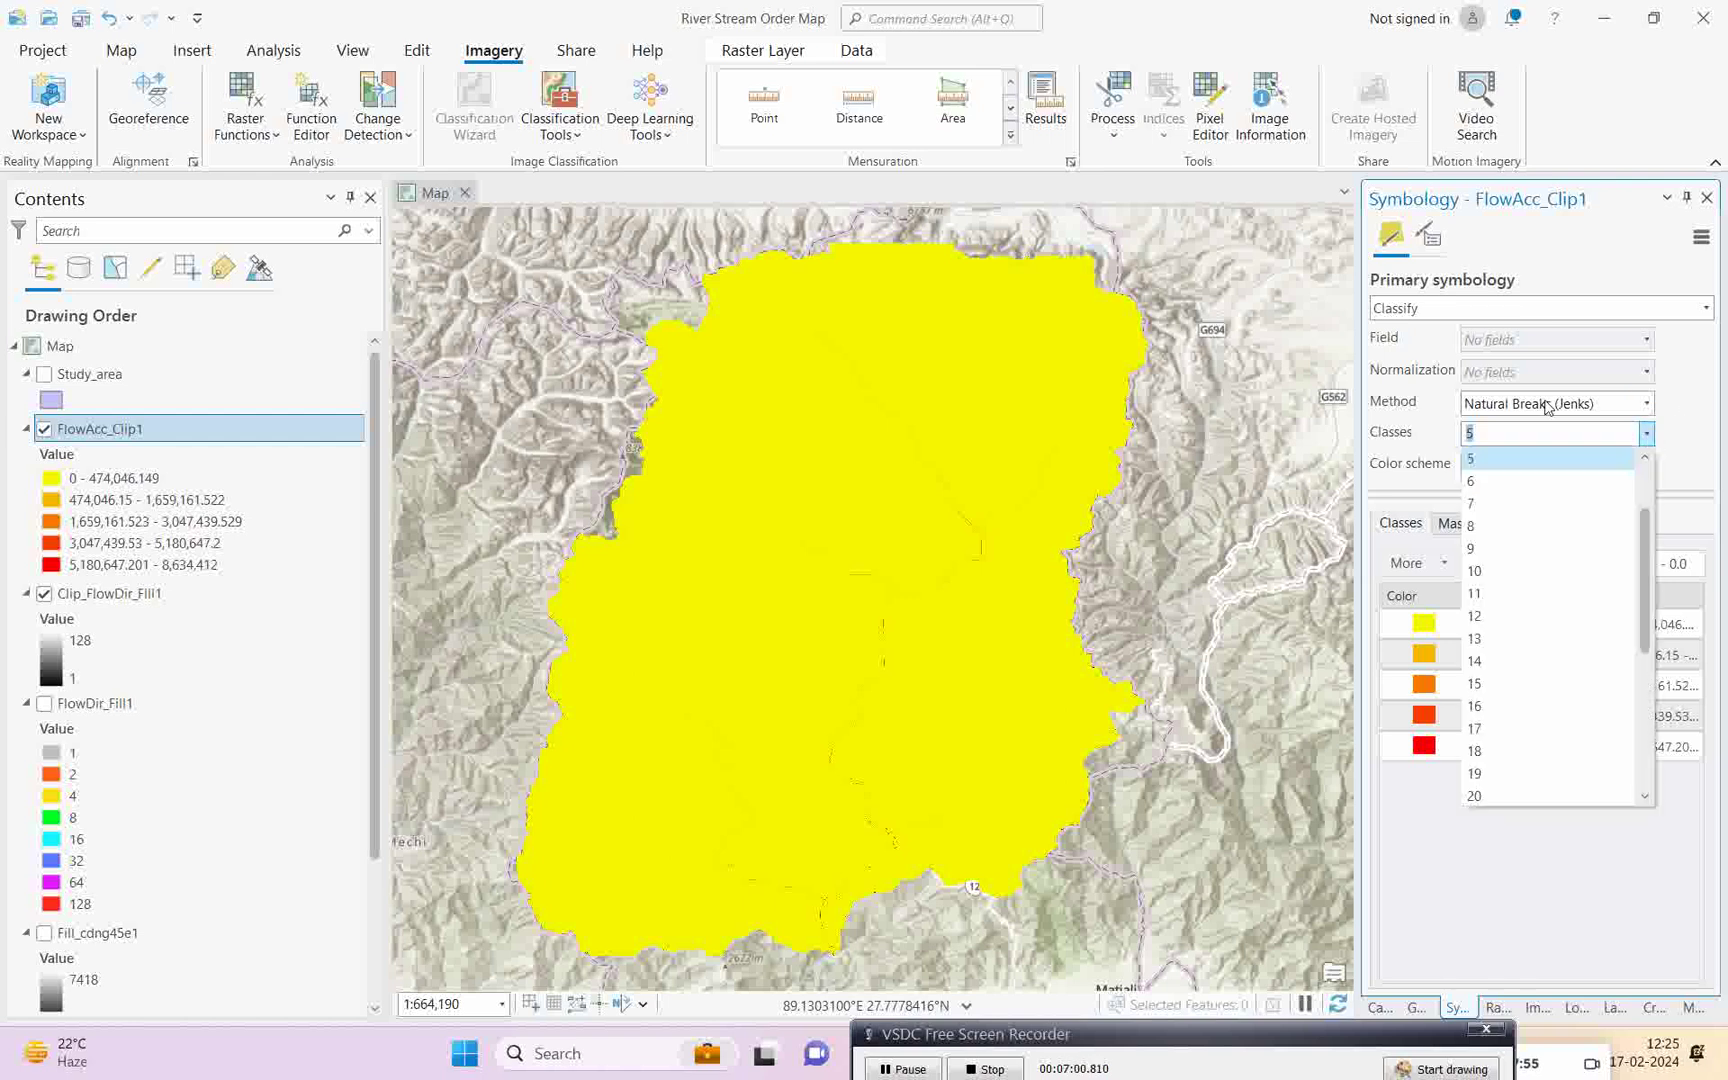
left_click(1476, 482)
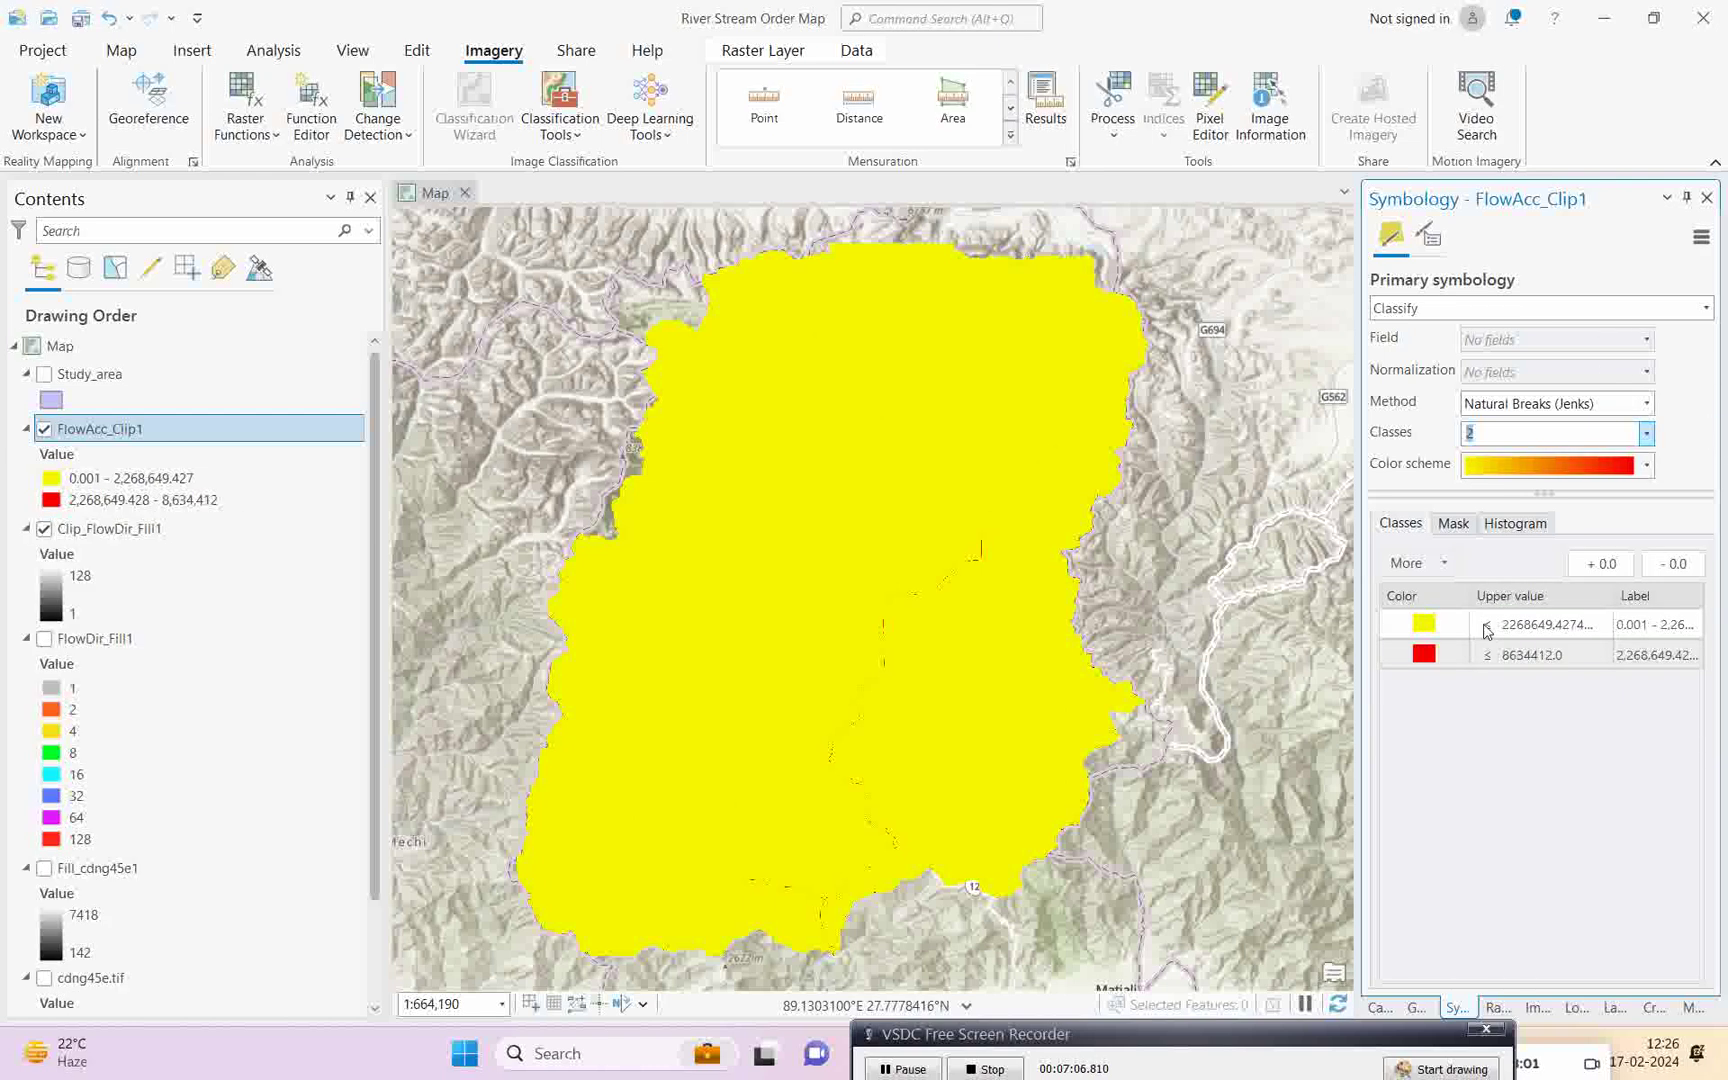
left_click(1530, 628)
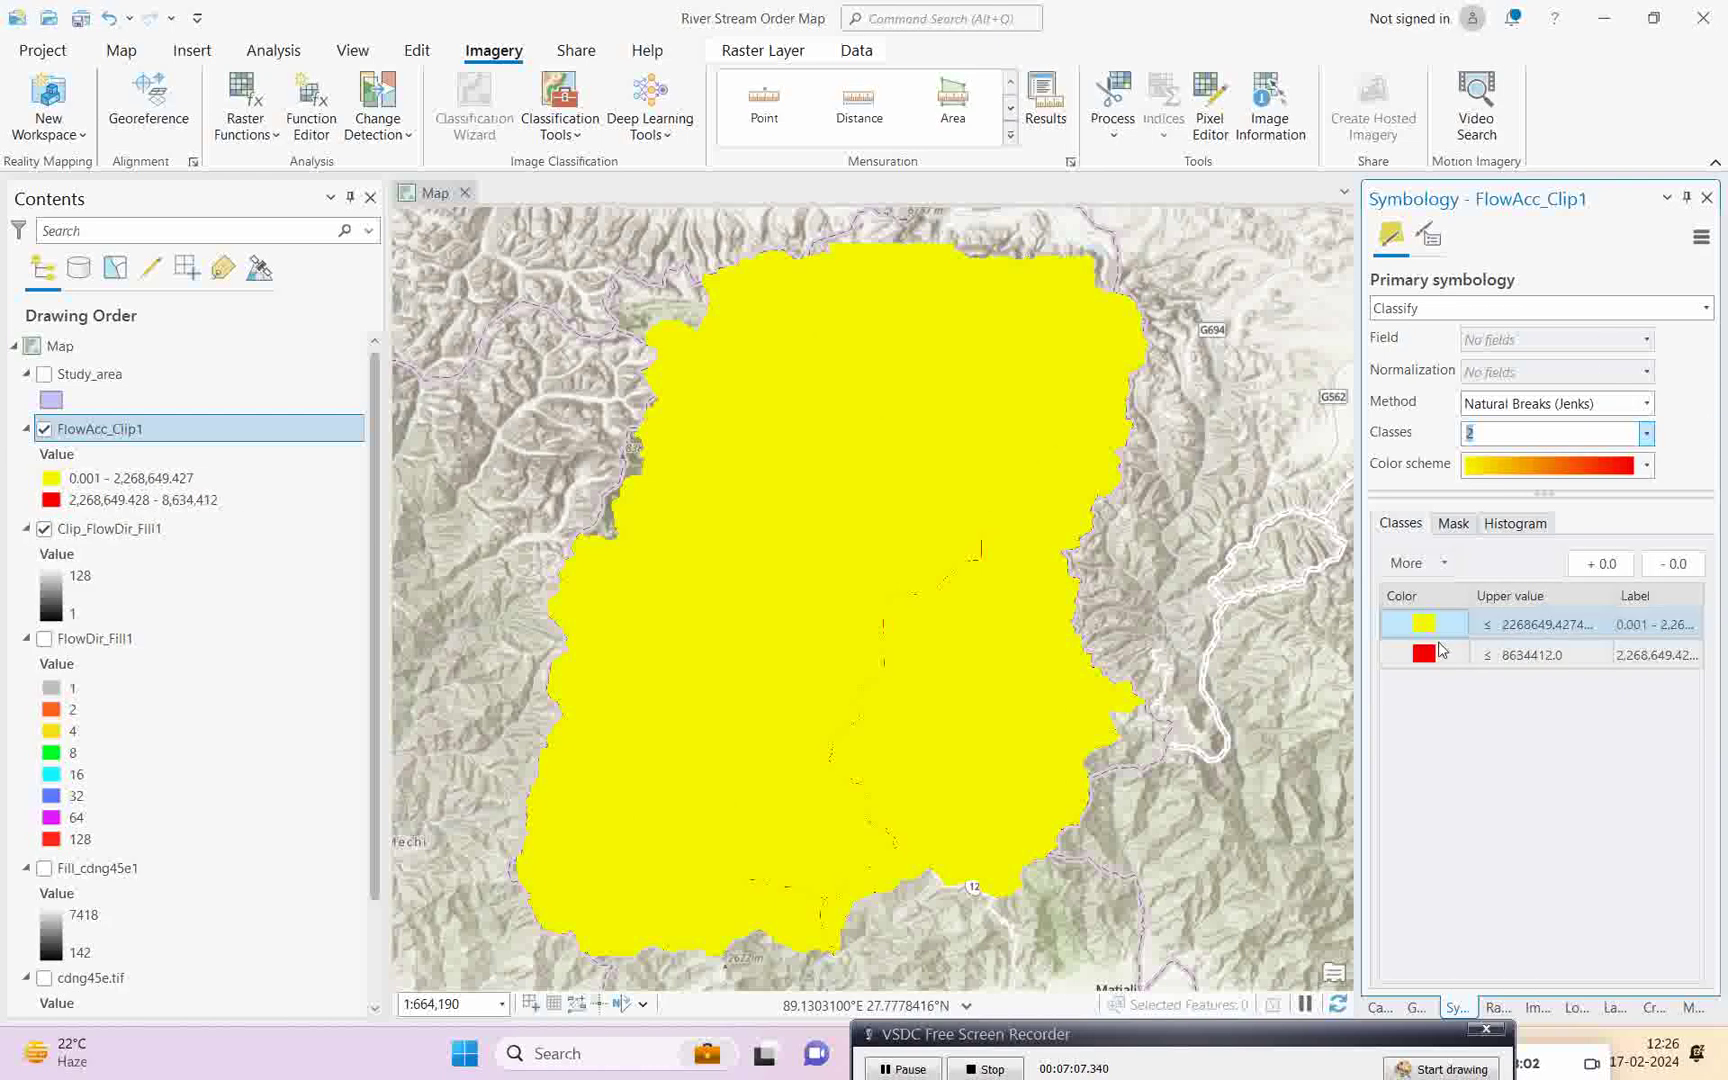
left_click(1538, 628)
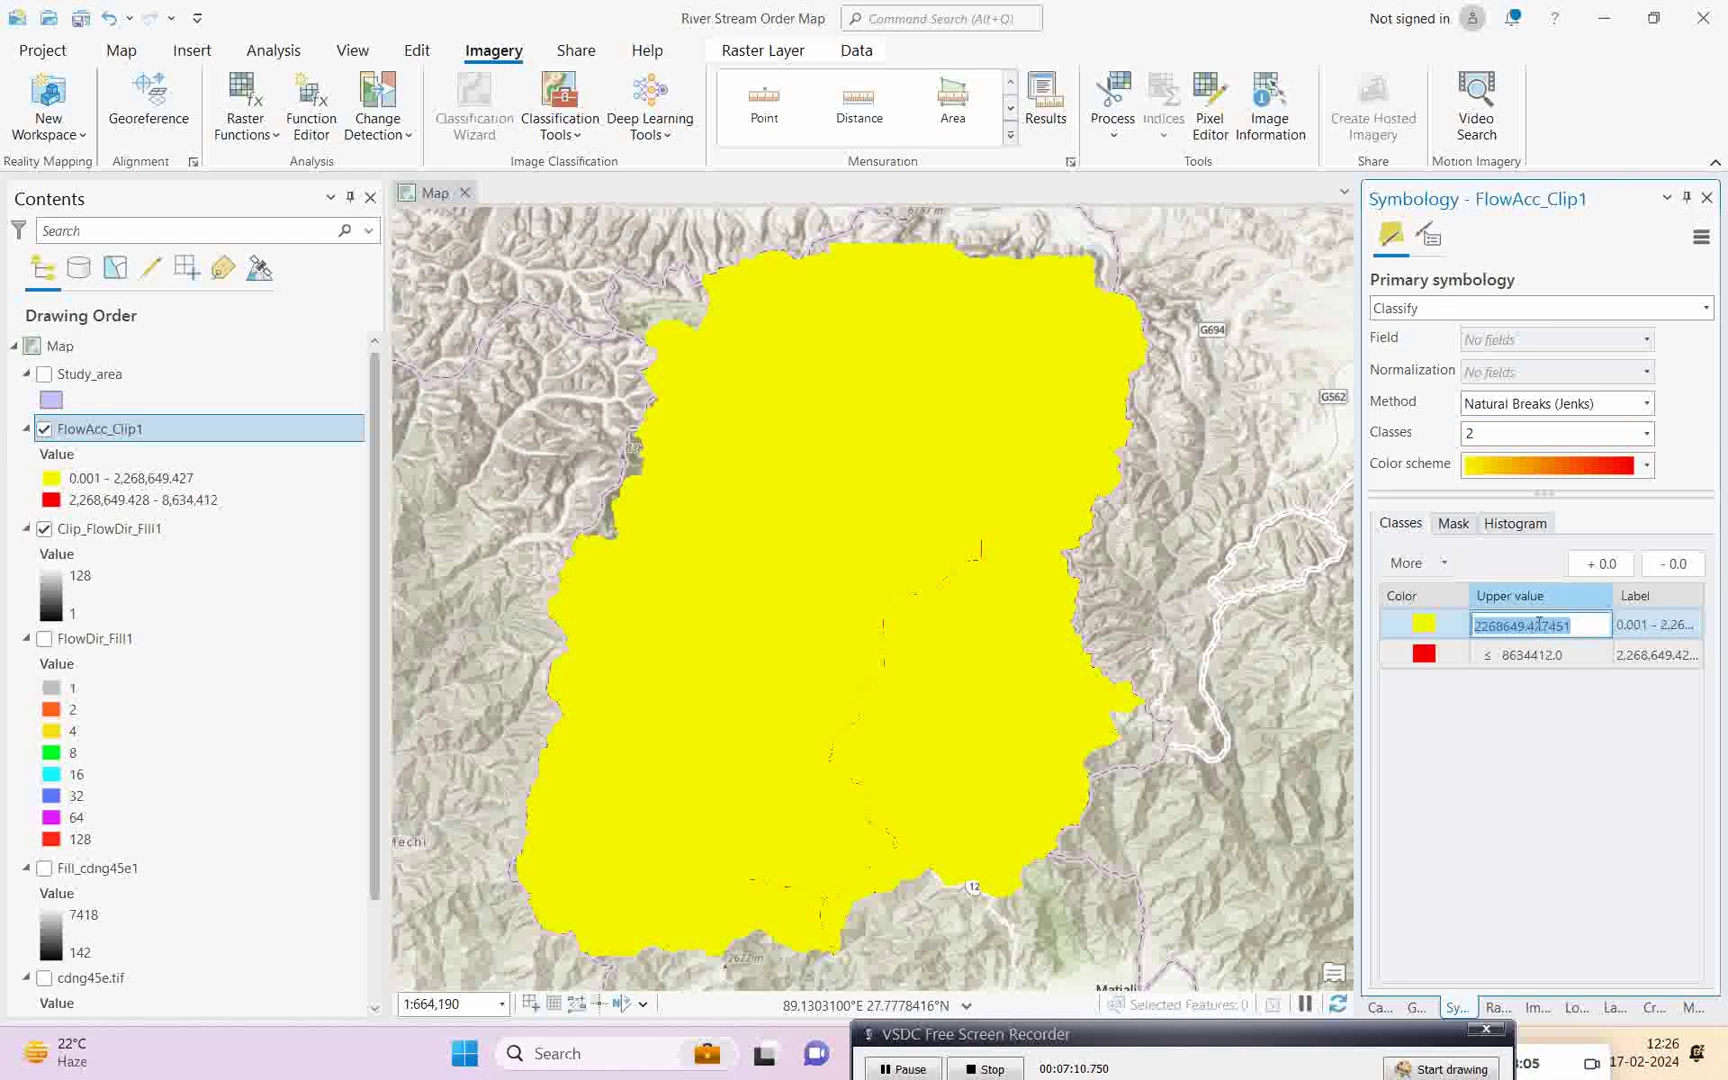
type("3000")
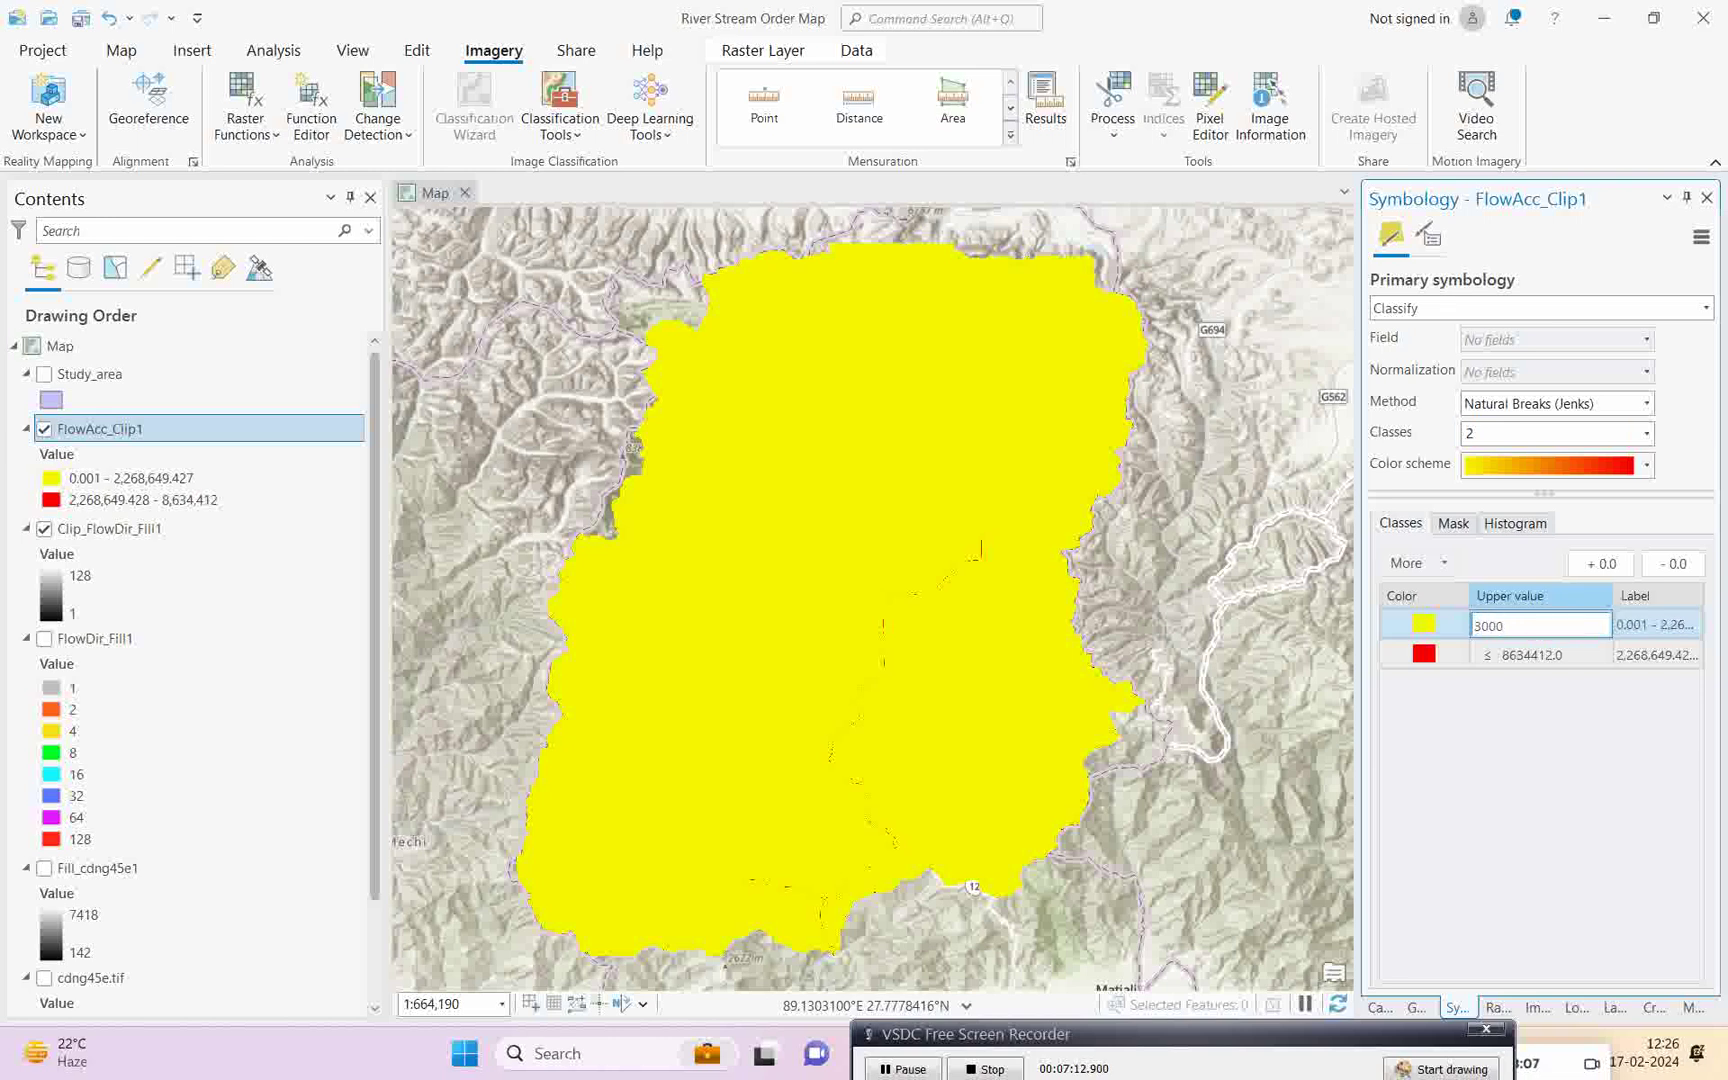
key("Return")
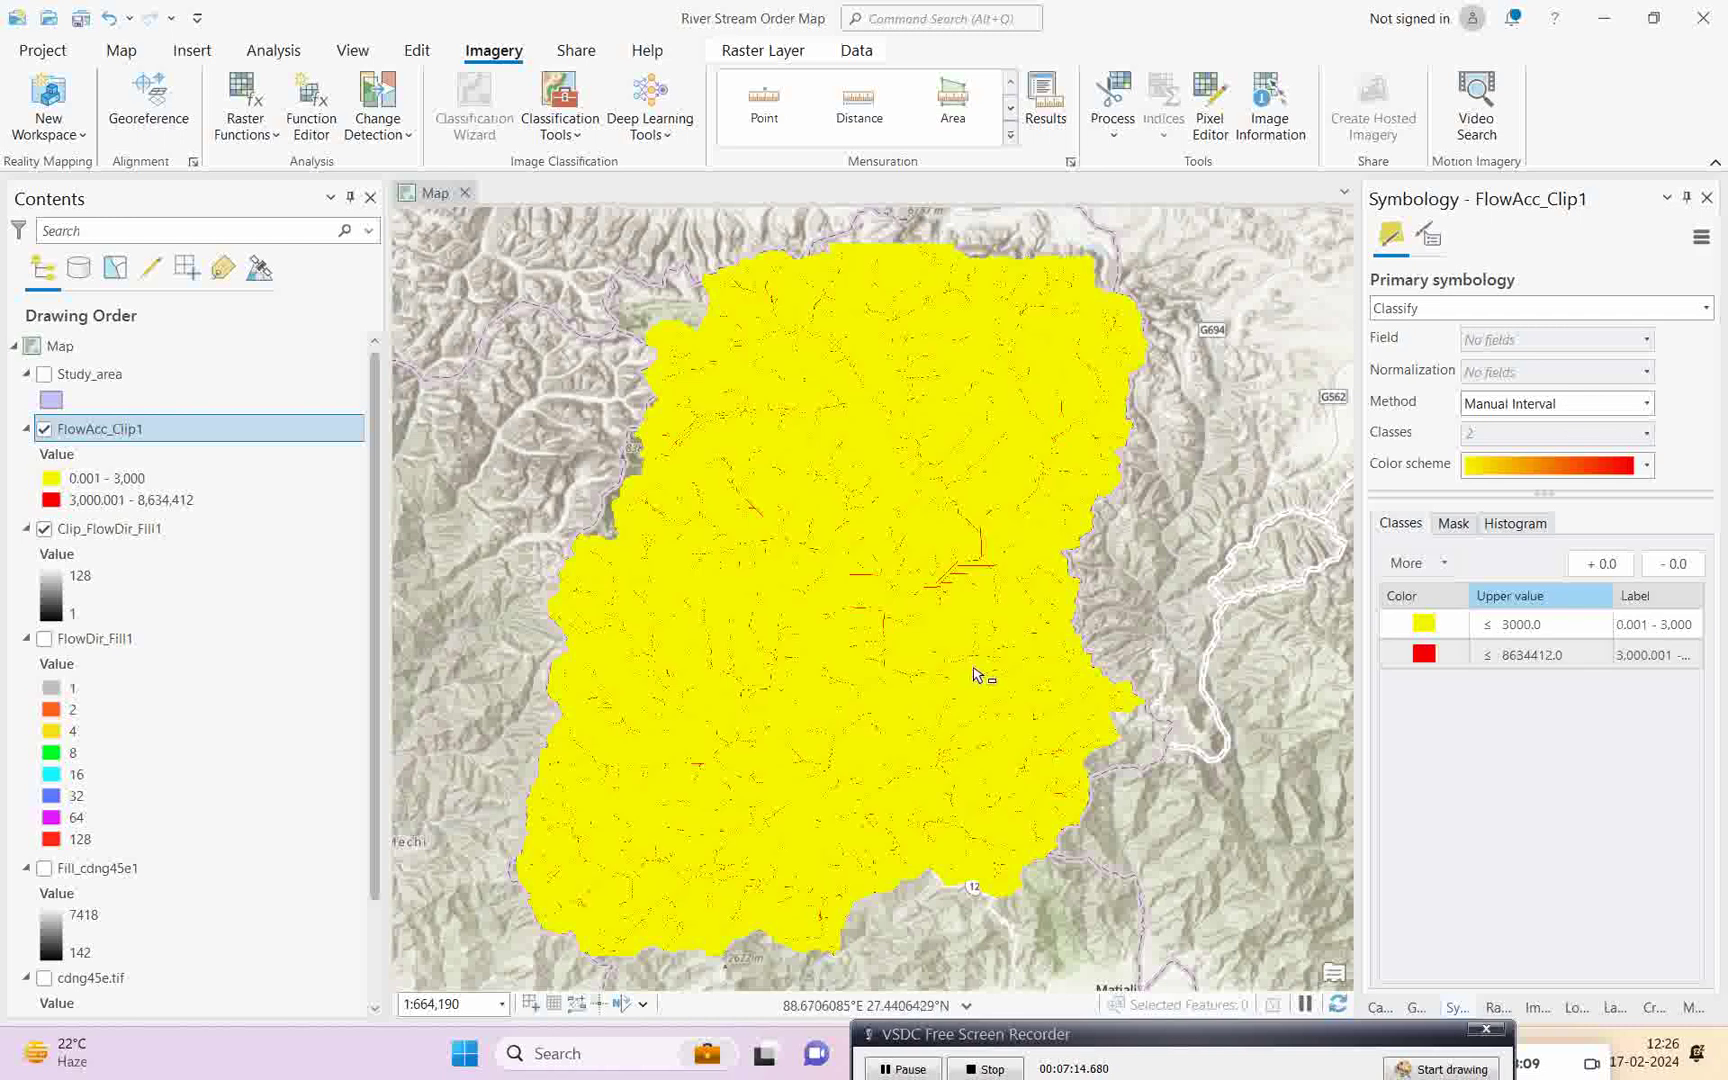
scroll(790, 874, "up", 3)
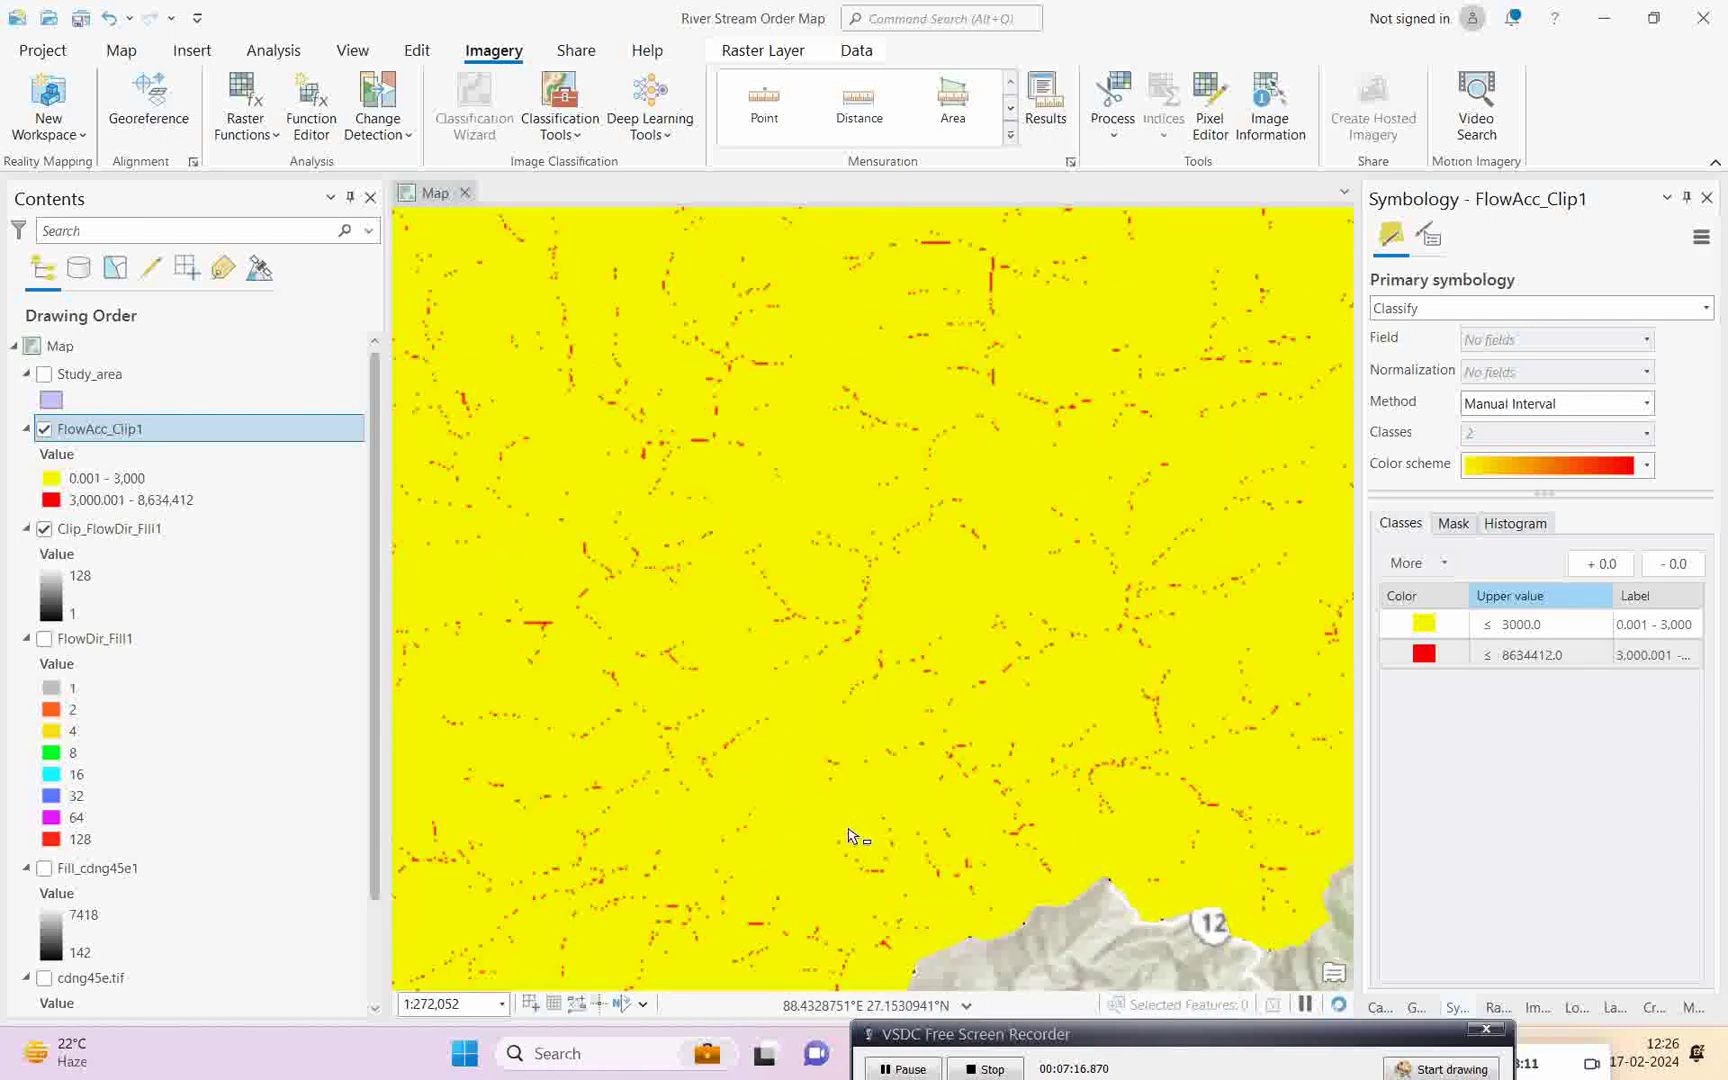
scroll(842, 794, "down", 3)
scroll(856, 605, "up", 1)
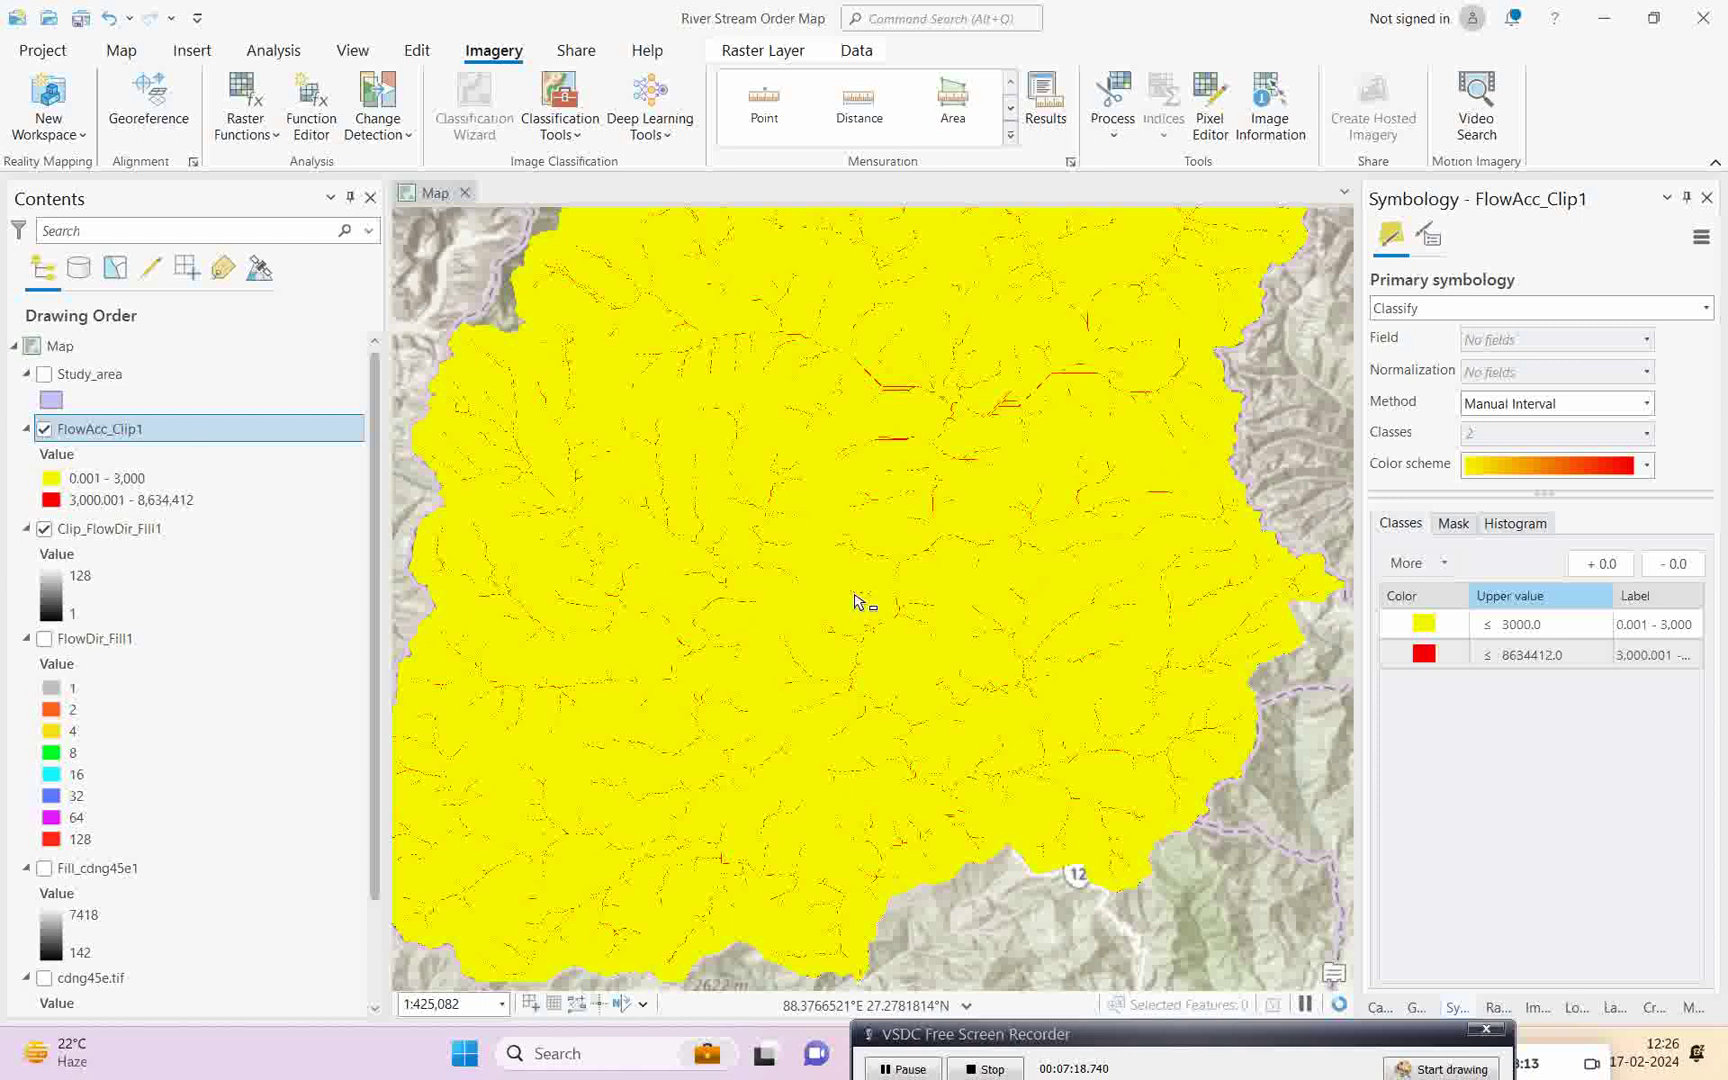
scroll(812, 778, "down", 2)
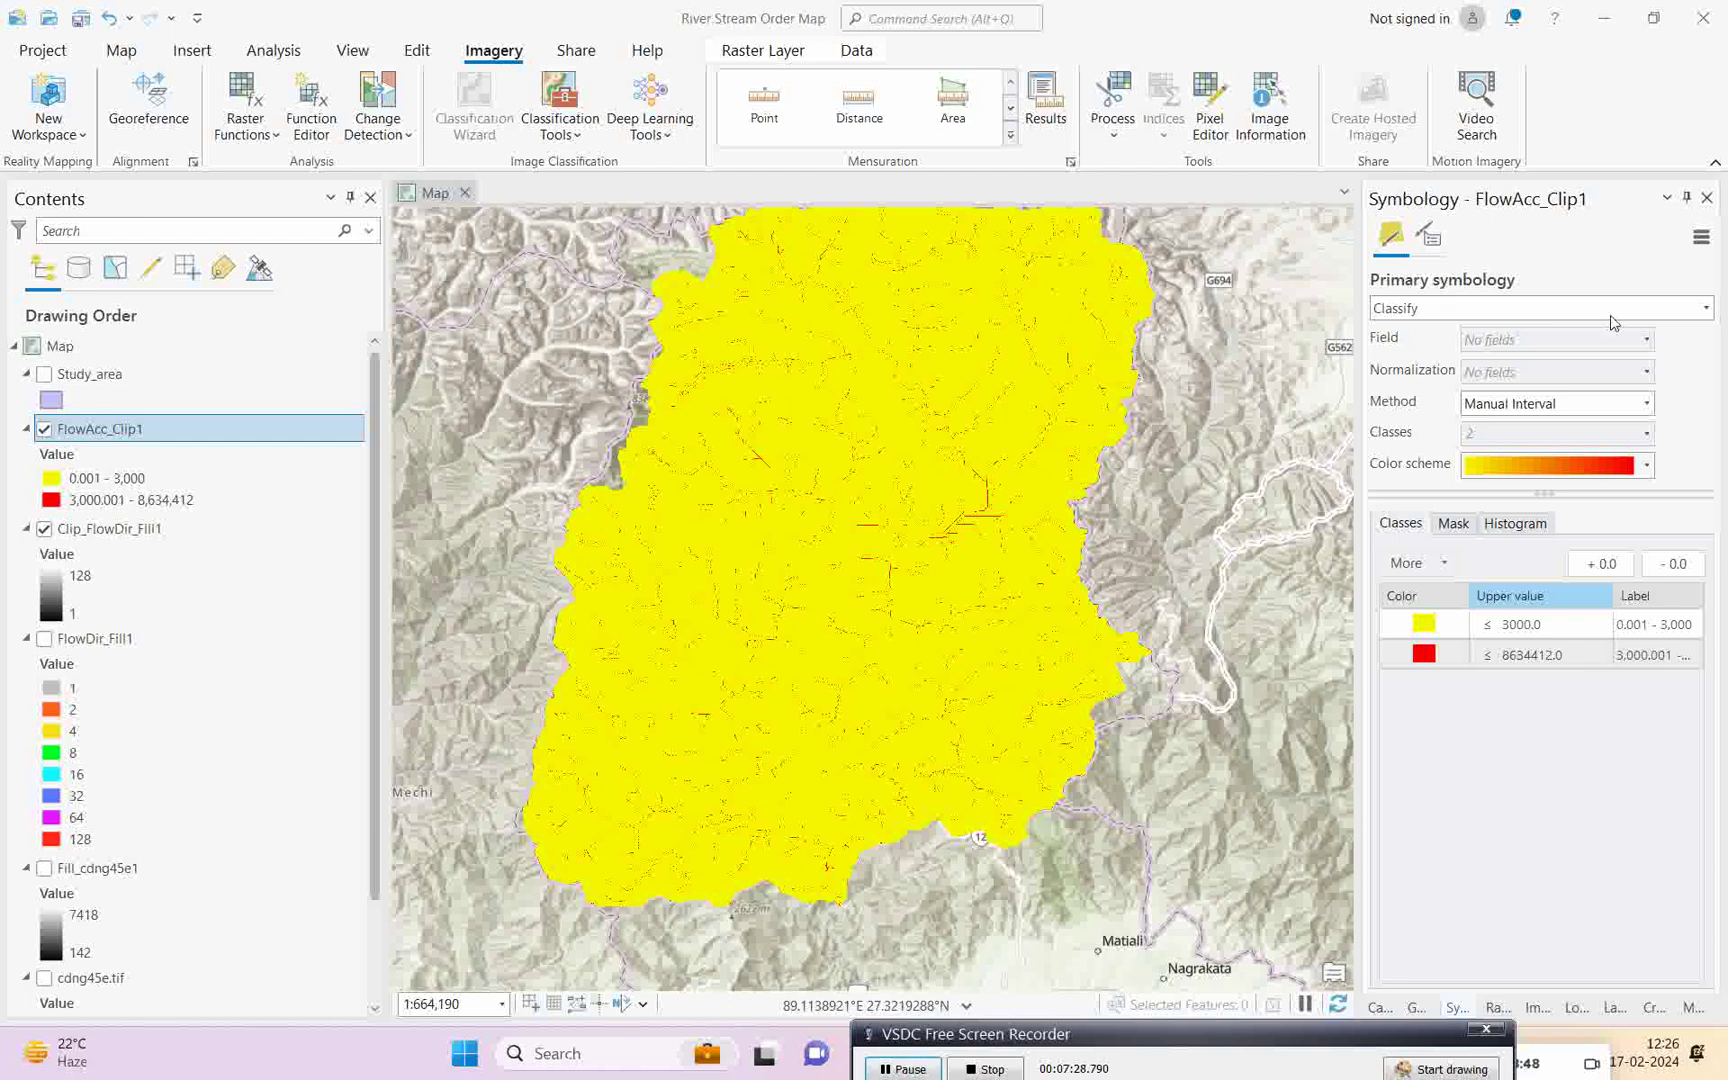
- Make the low FlowAcc_Clip1 class No color and the high class blue
left_click(1425, 621)
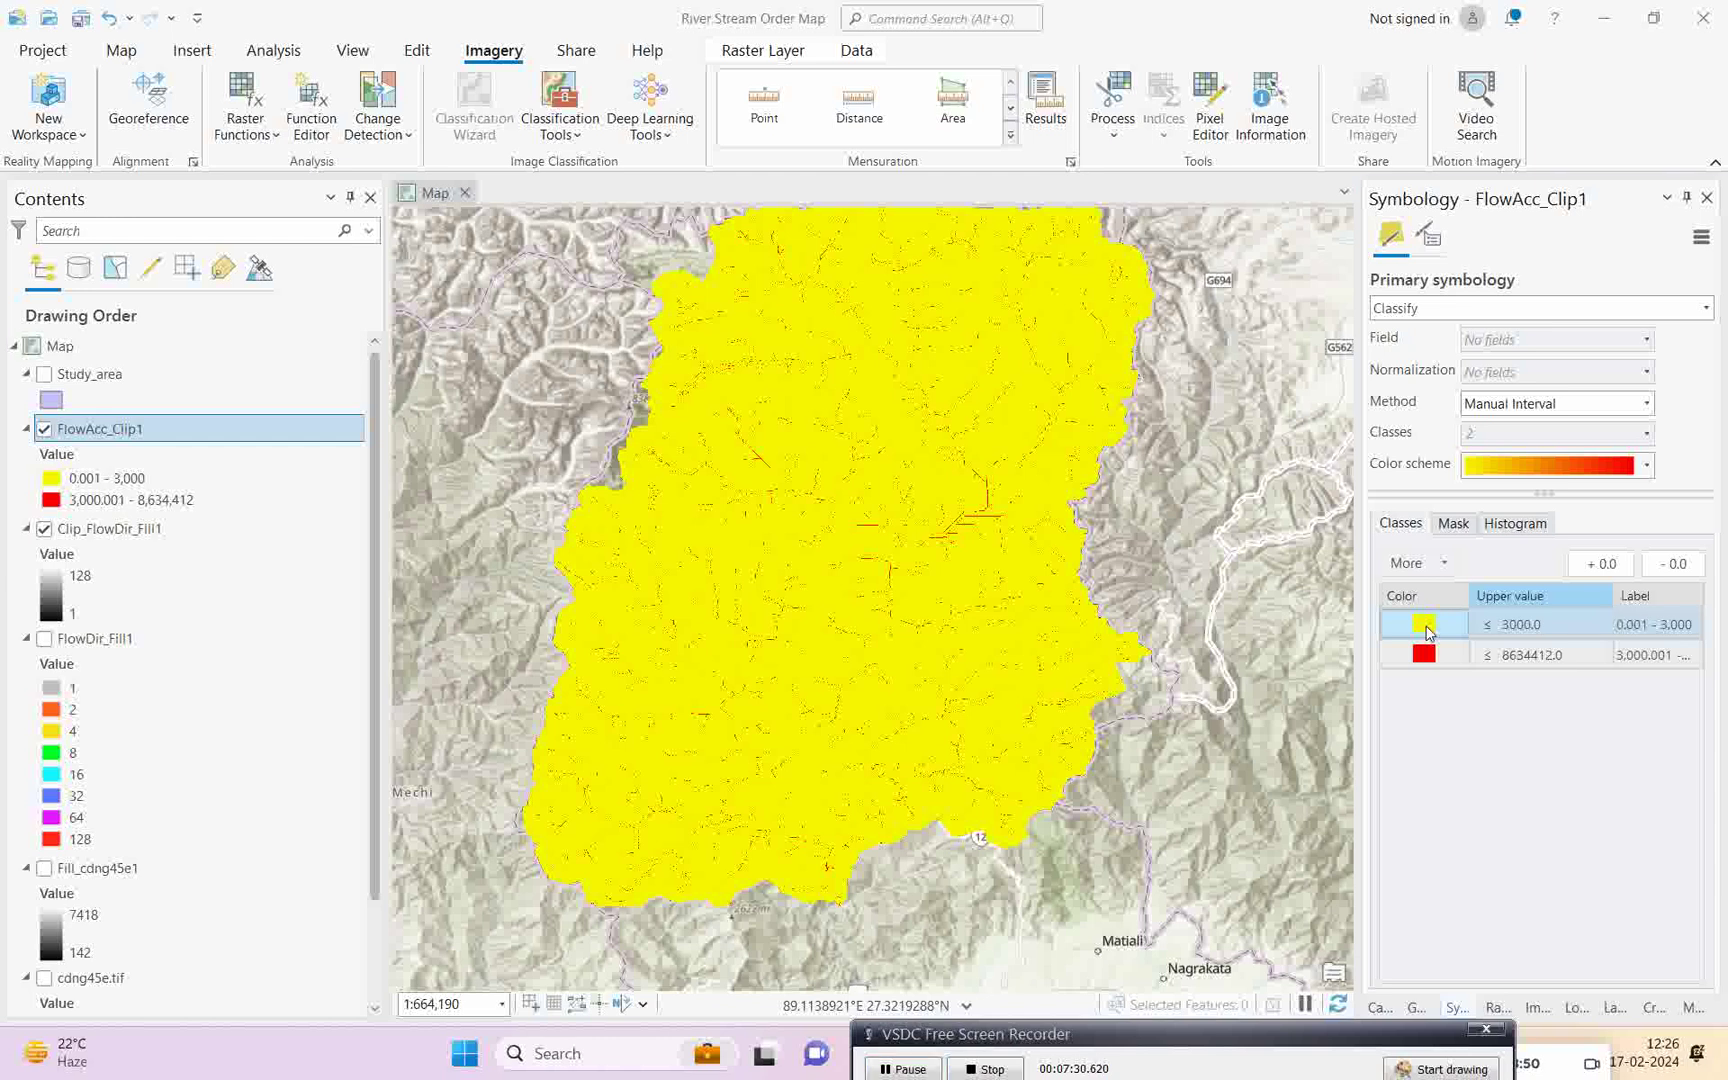
left_click(1128, 592)
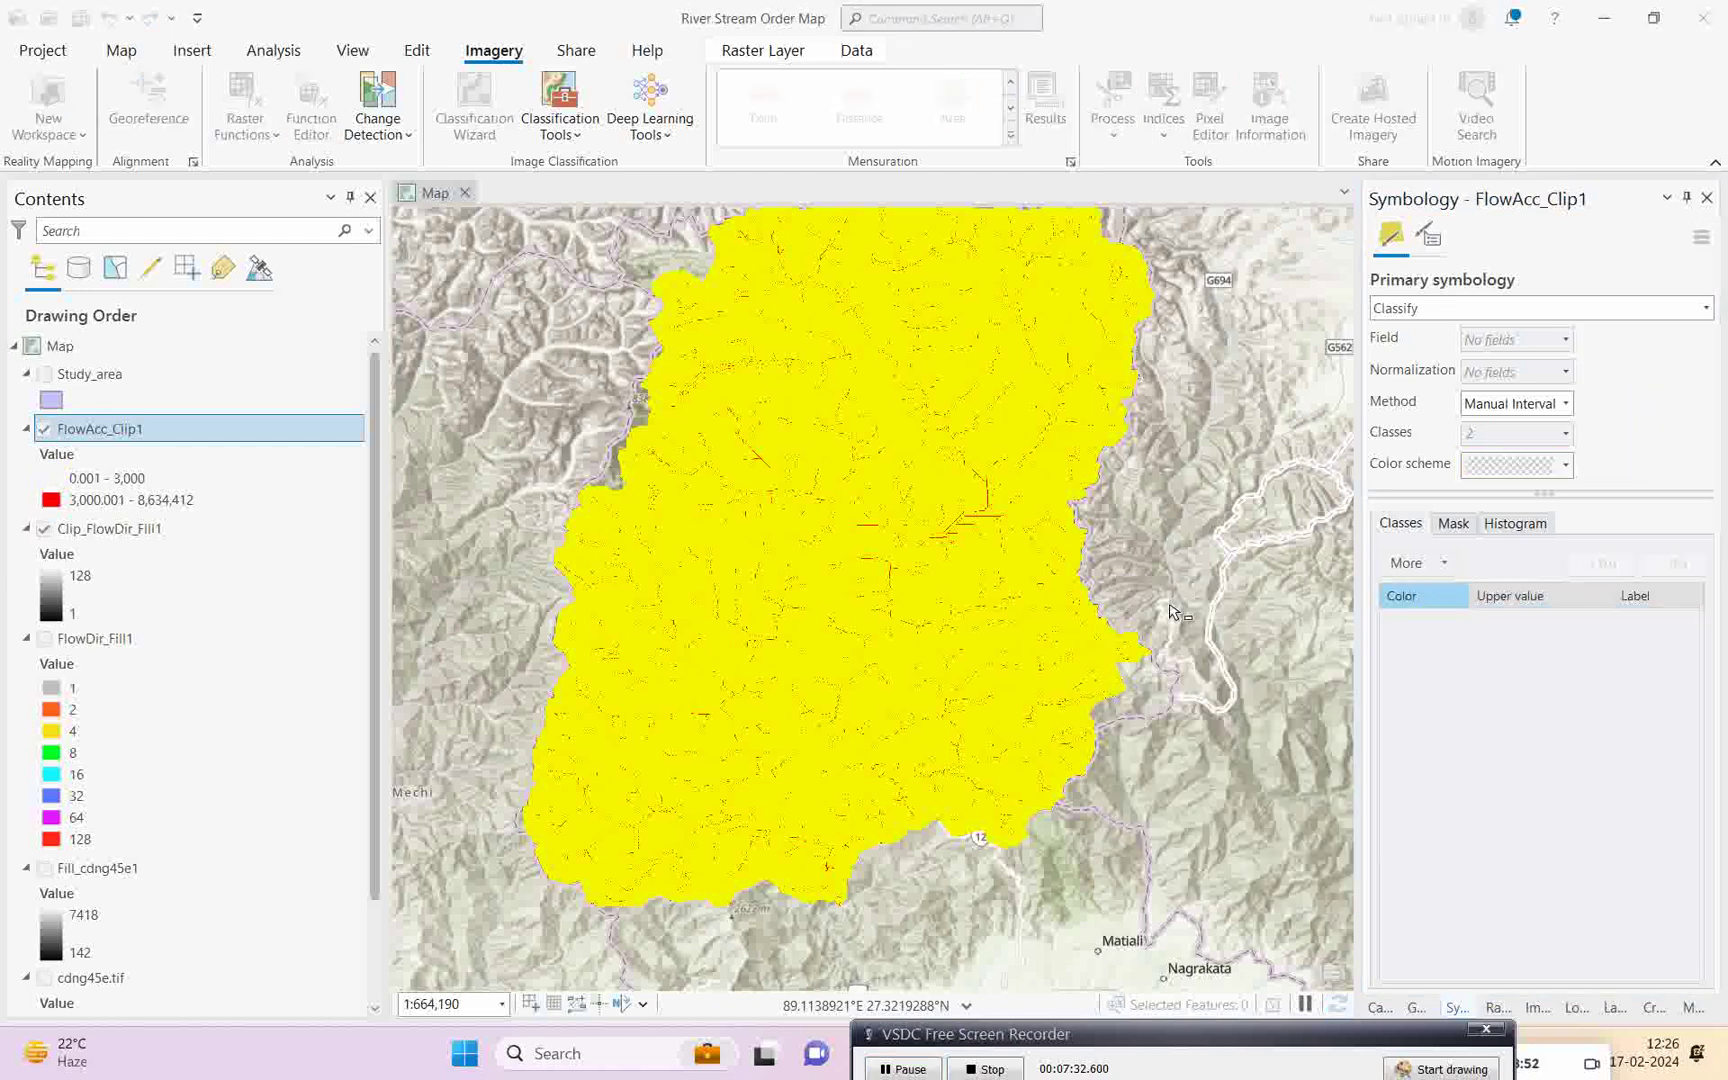
left_click(1425, 656)
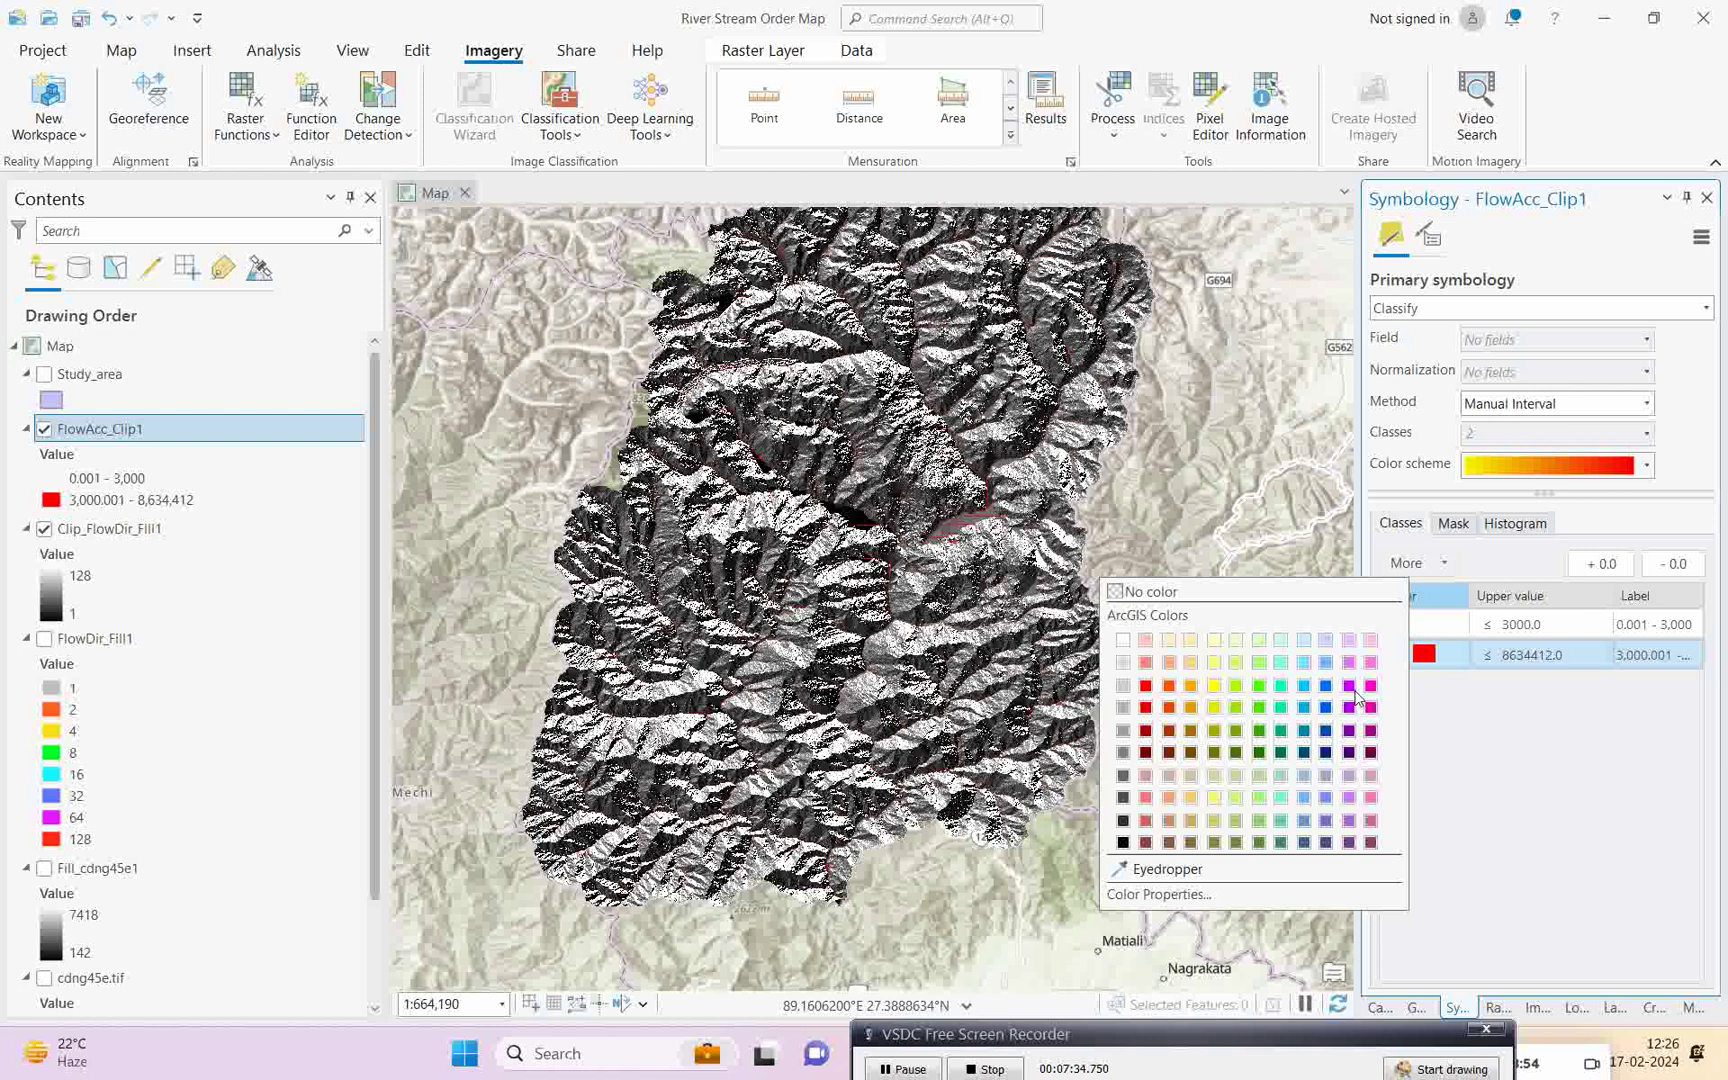
left_click(1326, 709)
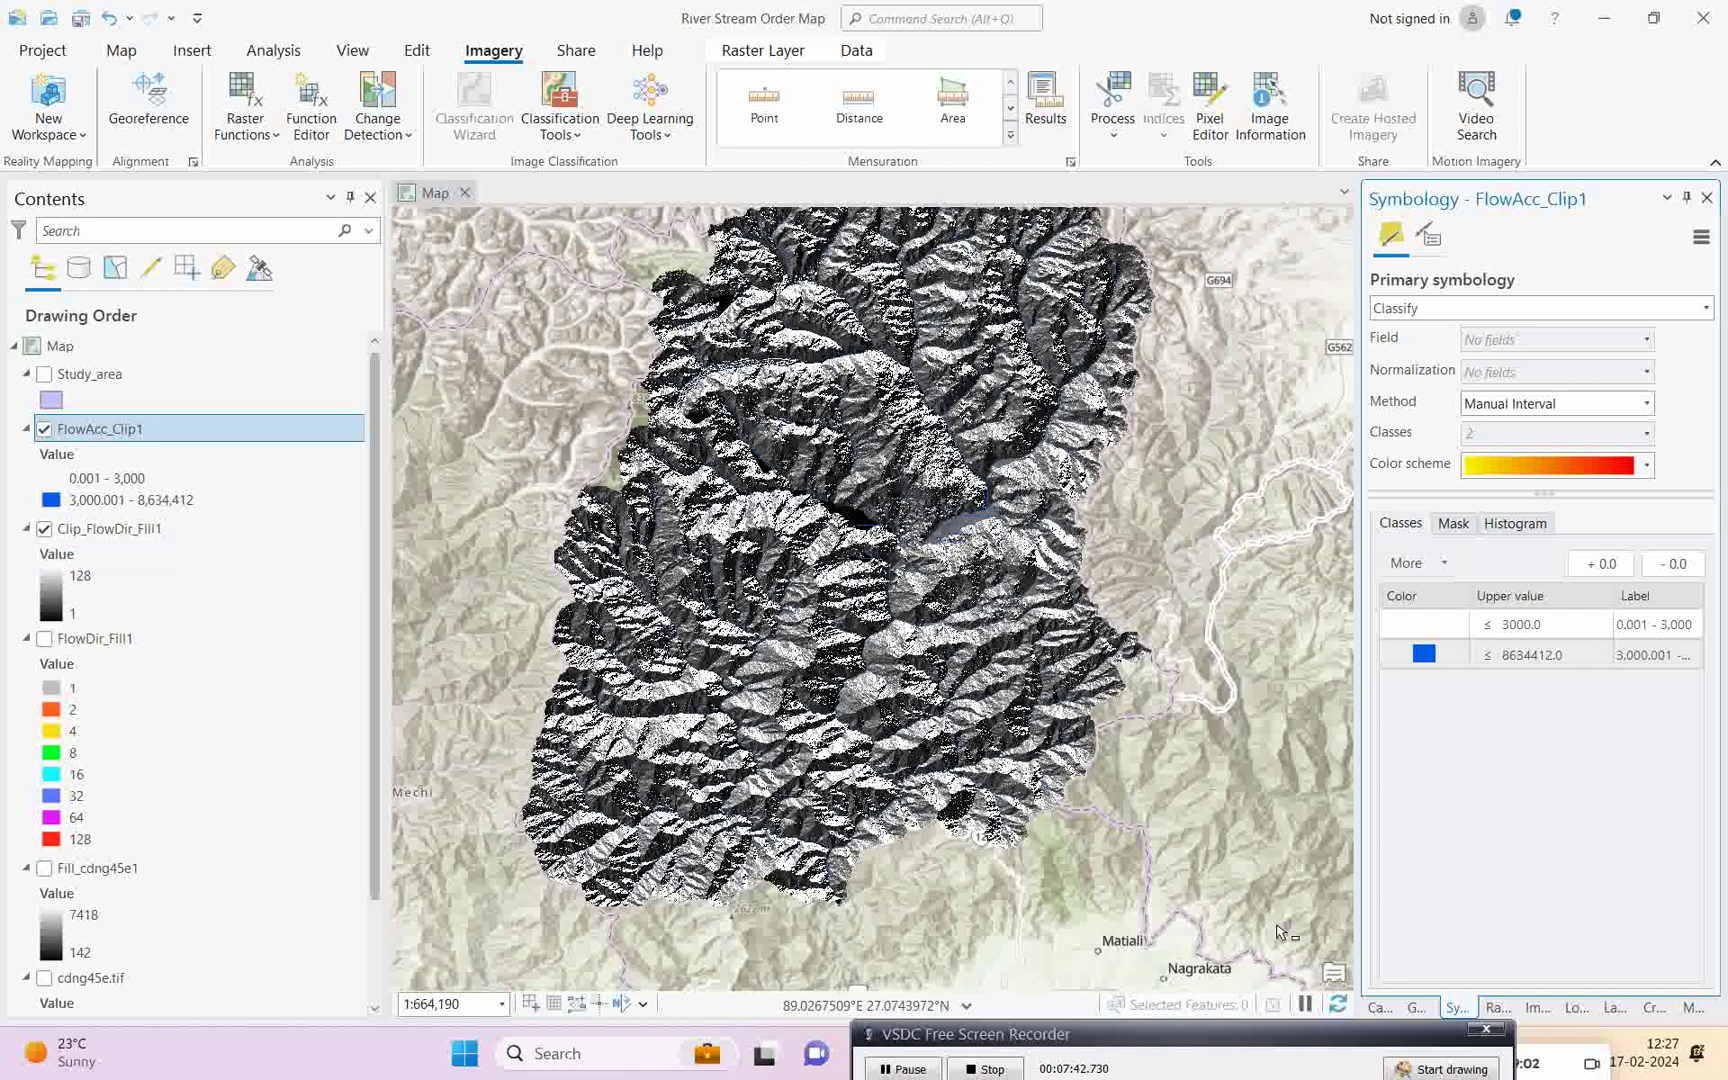
- Show the cdng45e.tif elevation layer and hide Clip_FlowDir_Fill1
left_click(1418, 1008)
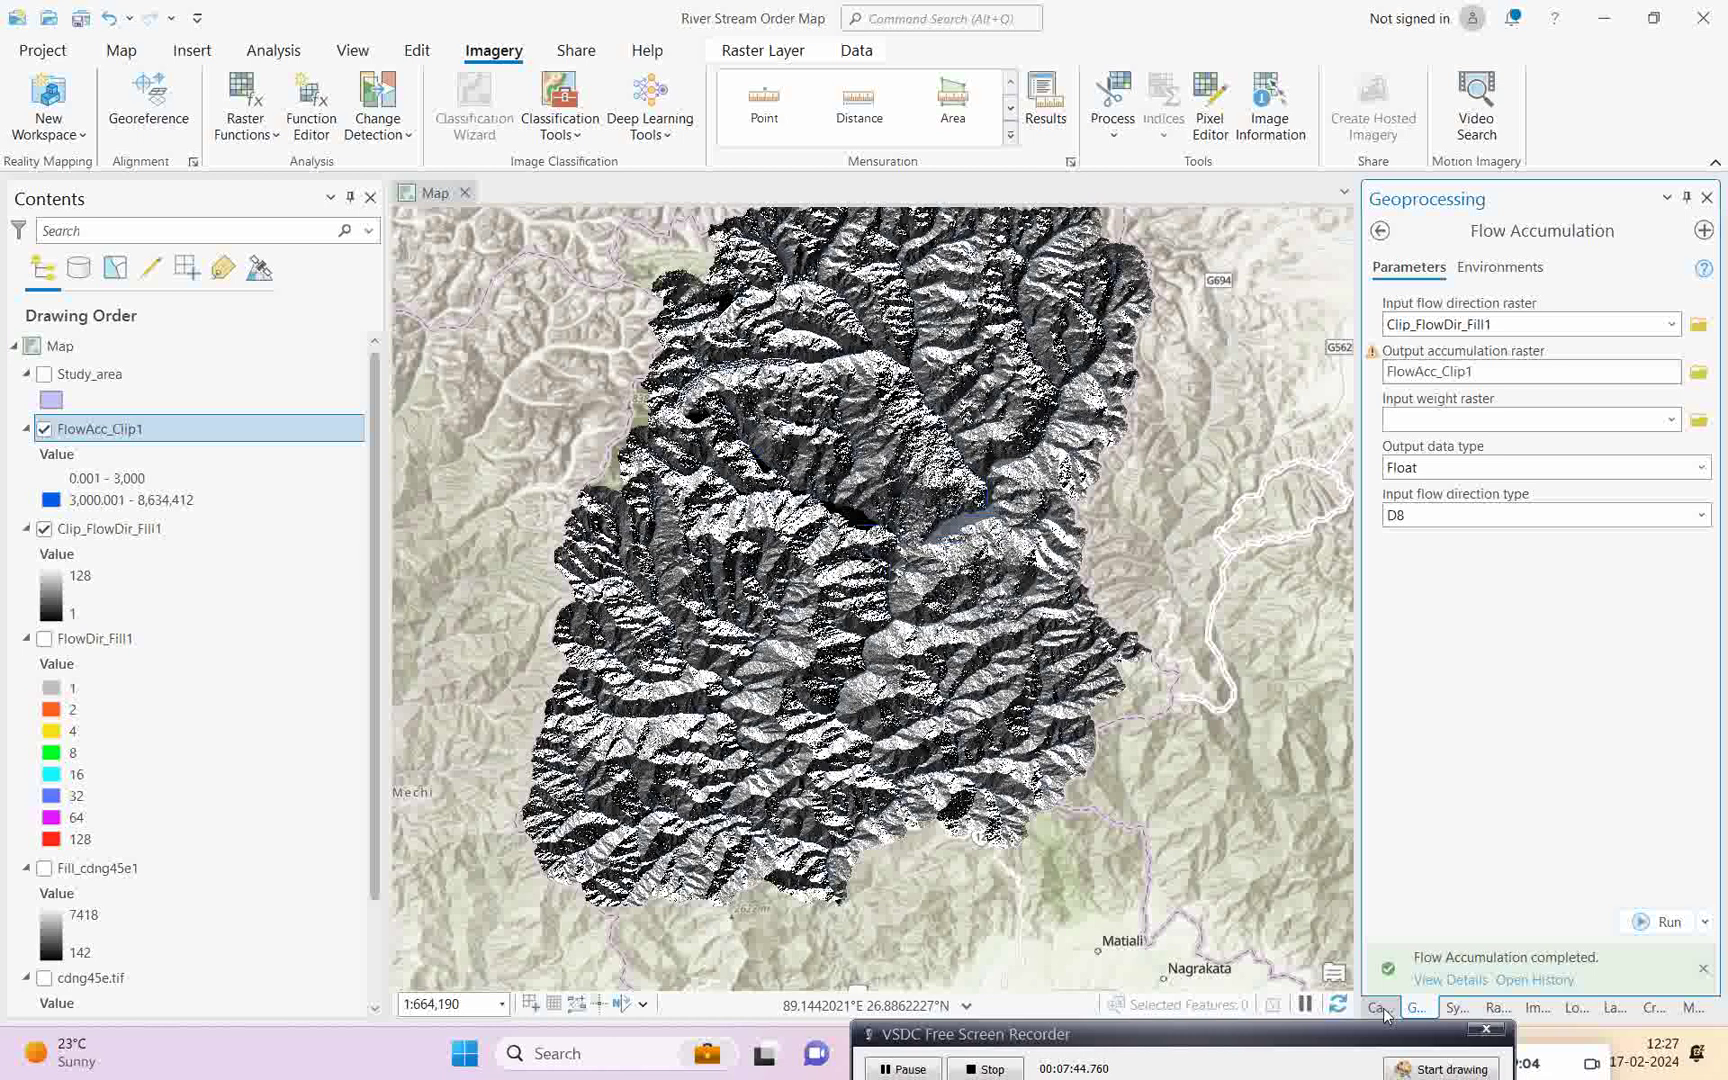
scroll(112, 910, "down", 2)
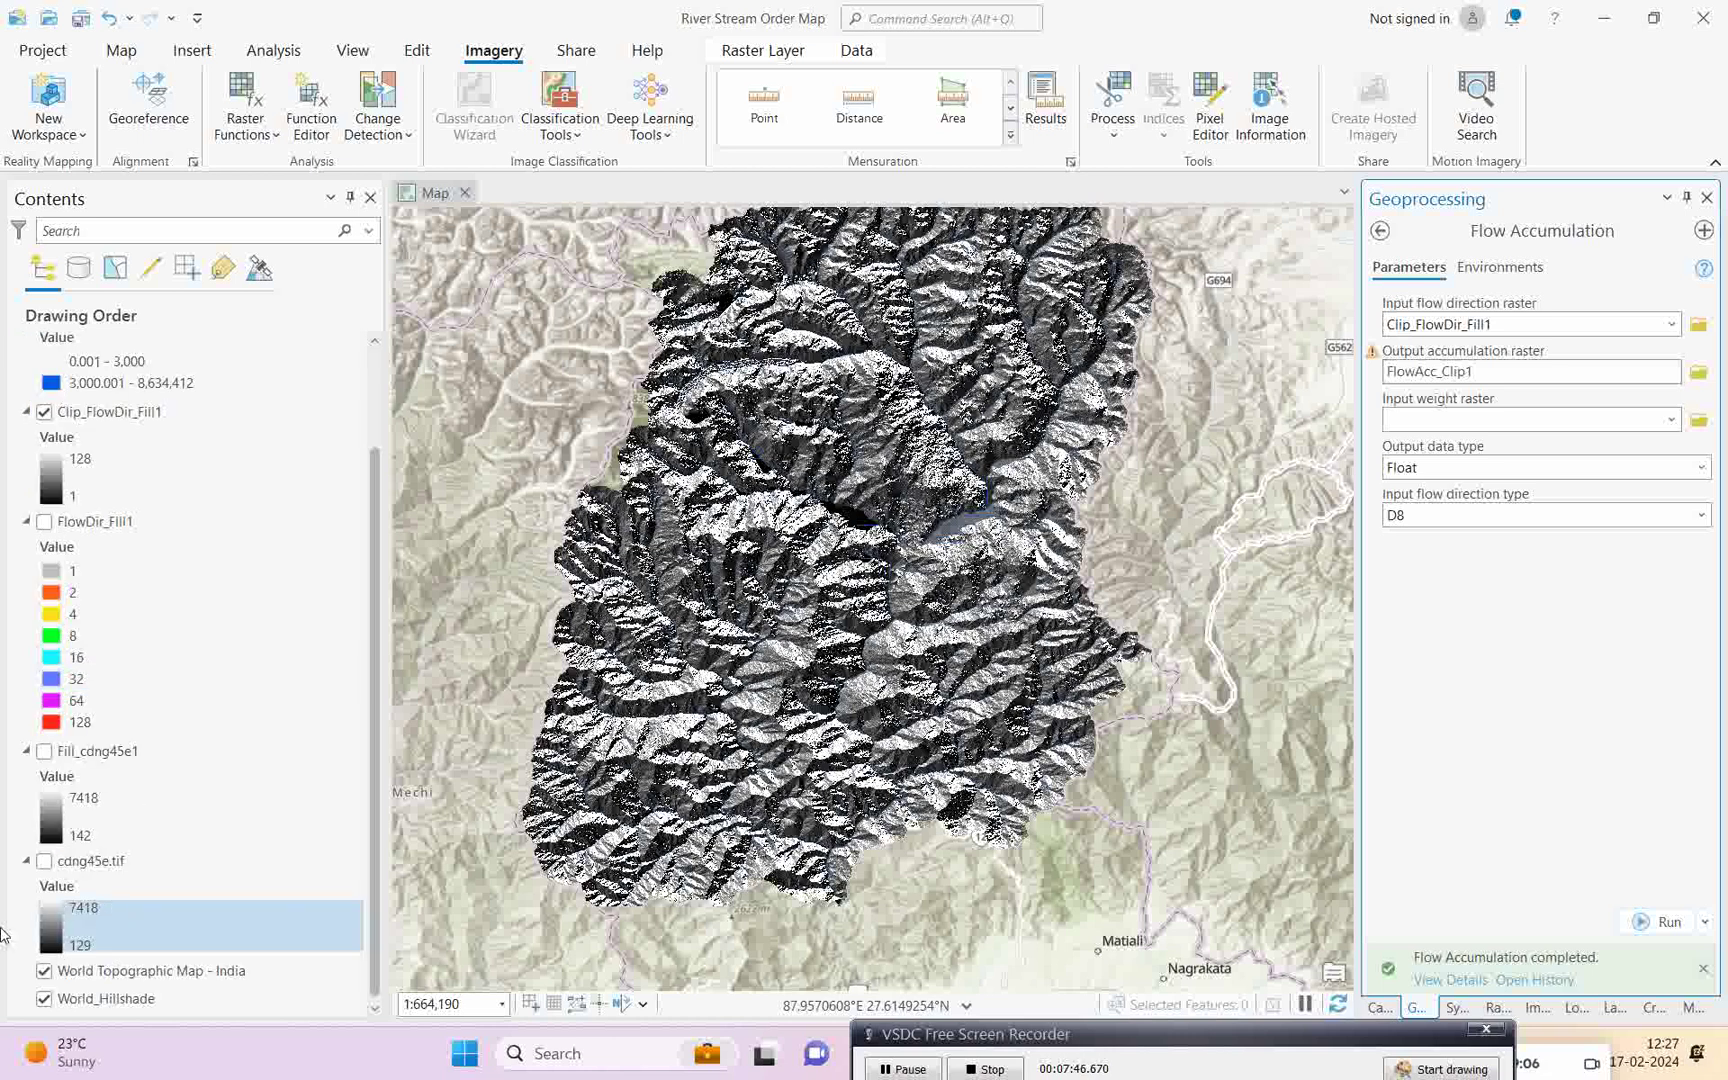
left_click(44, 861)
left_click(100, 862)
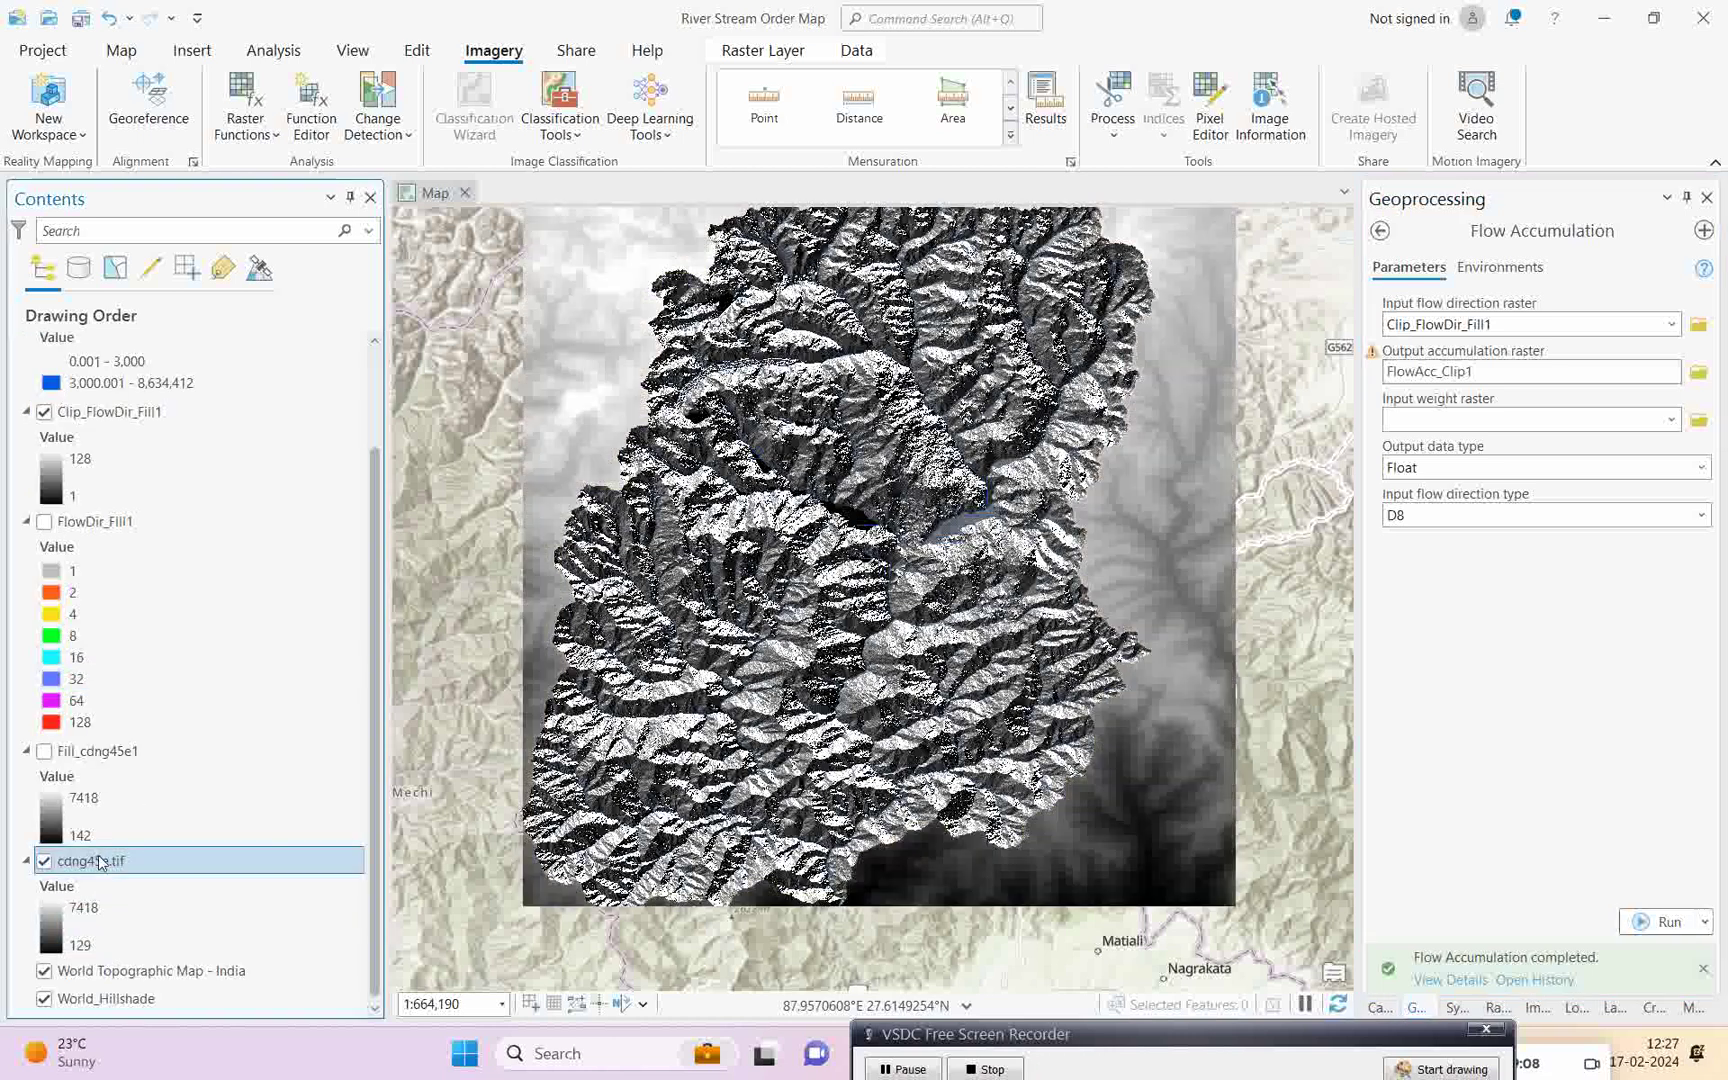
scroll(62, 487, "up", 2)
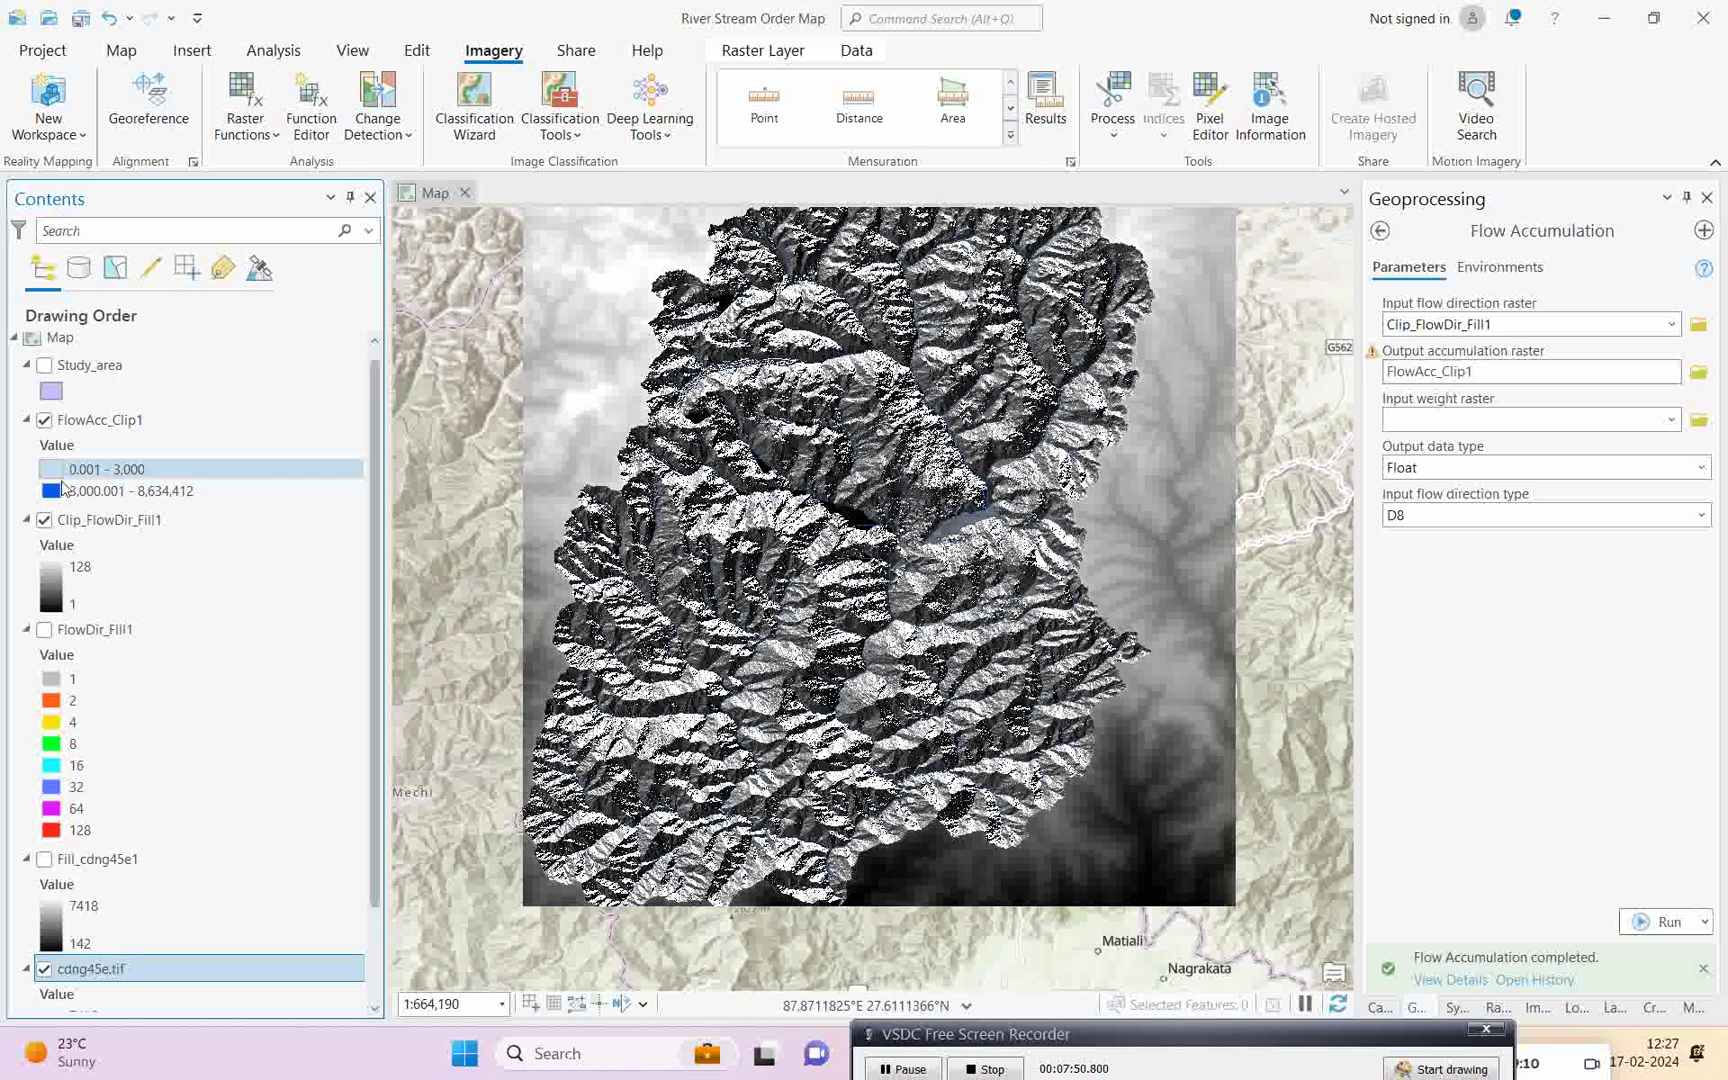
left_click(44, 521)
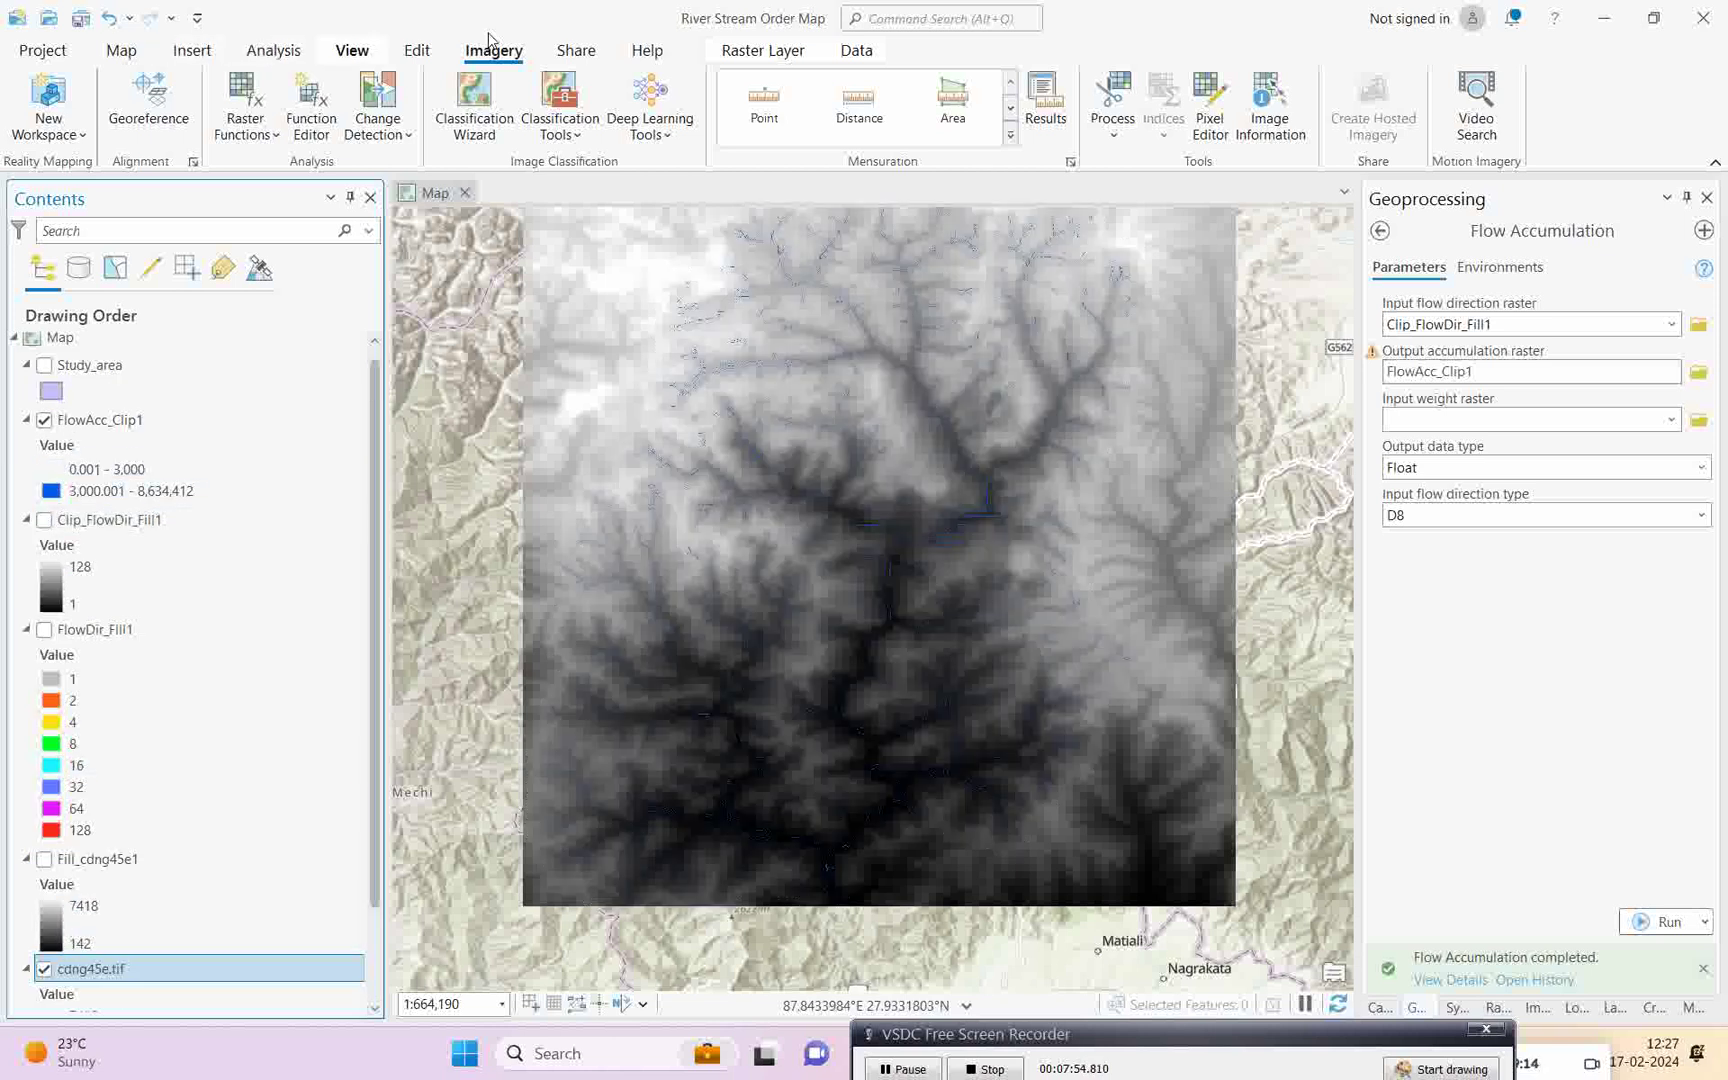
left_click(245, 127)
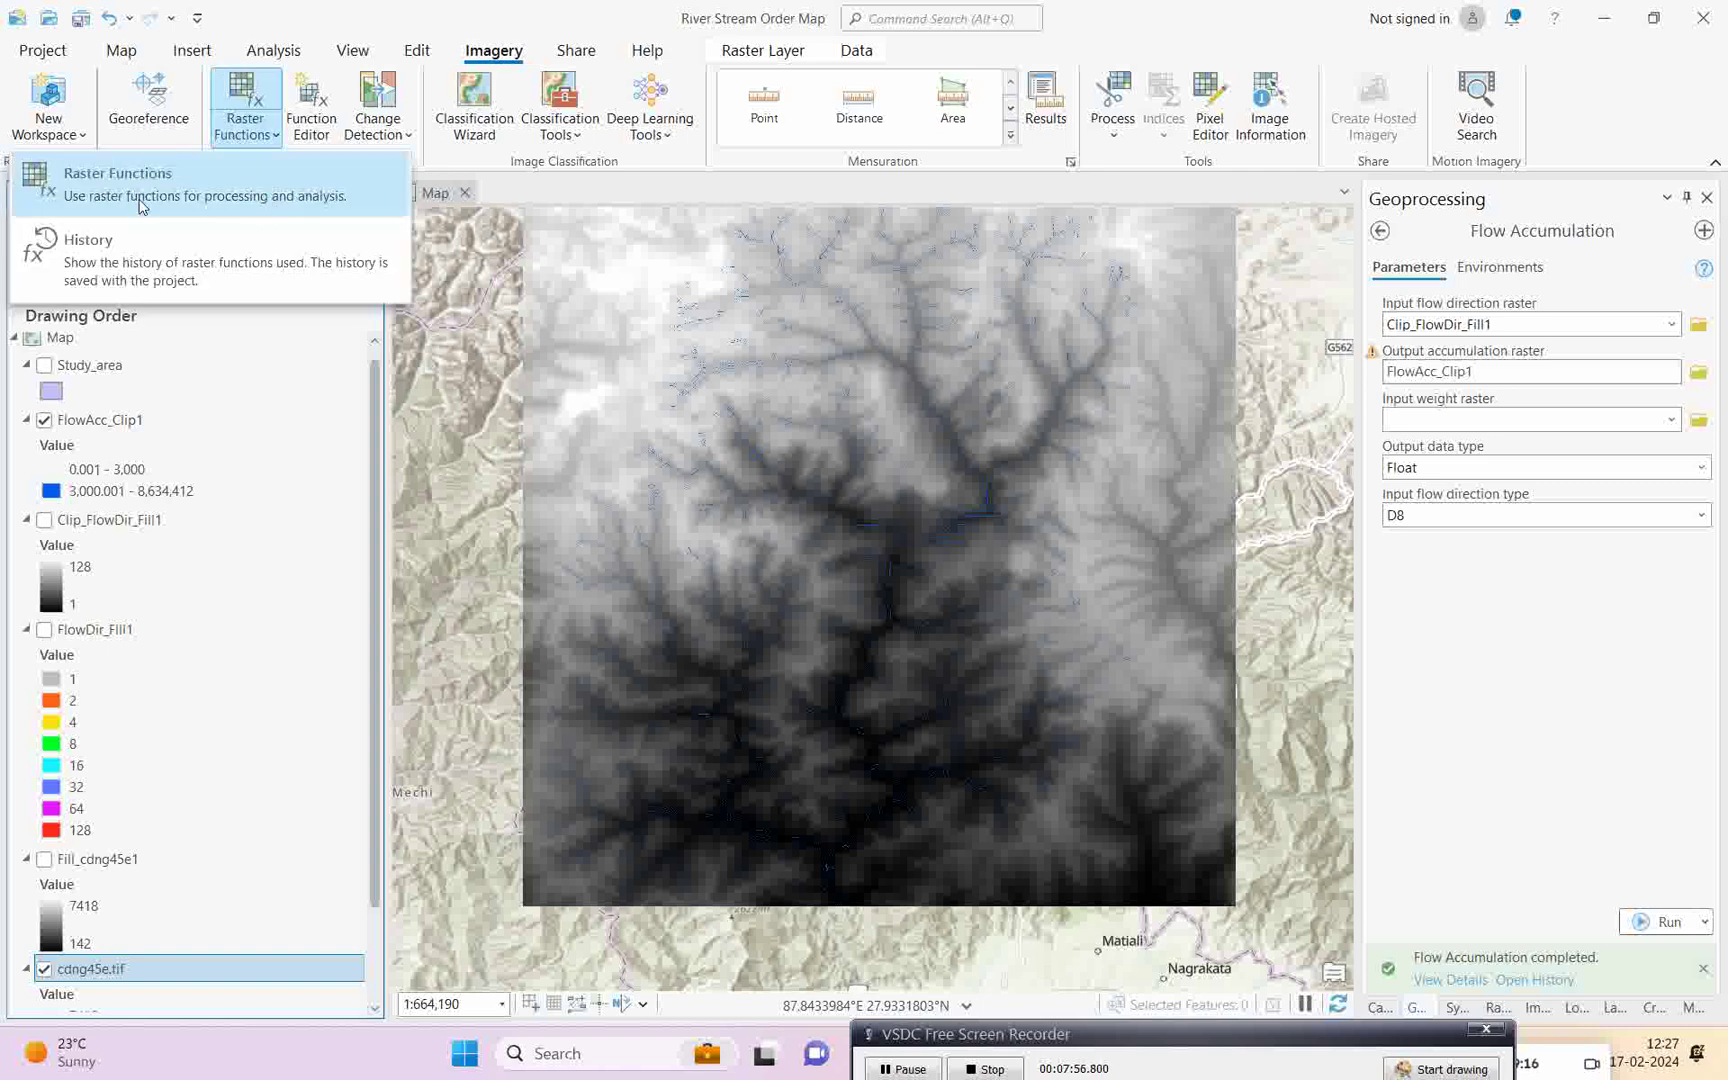
- Clip cdng45e.tif to the exact Study_area outline with the Clip raster function, creating Clip_cdng45e.tif
left_click(178, 218)
left_click(1410, 355)
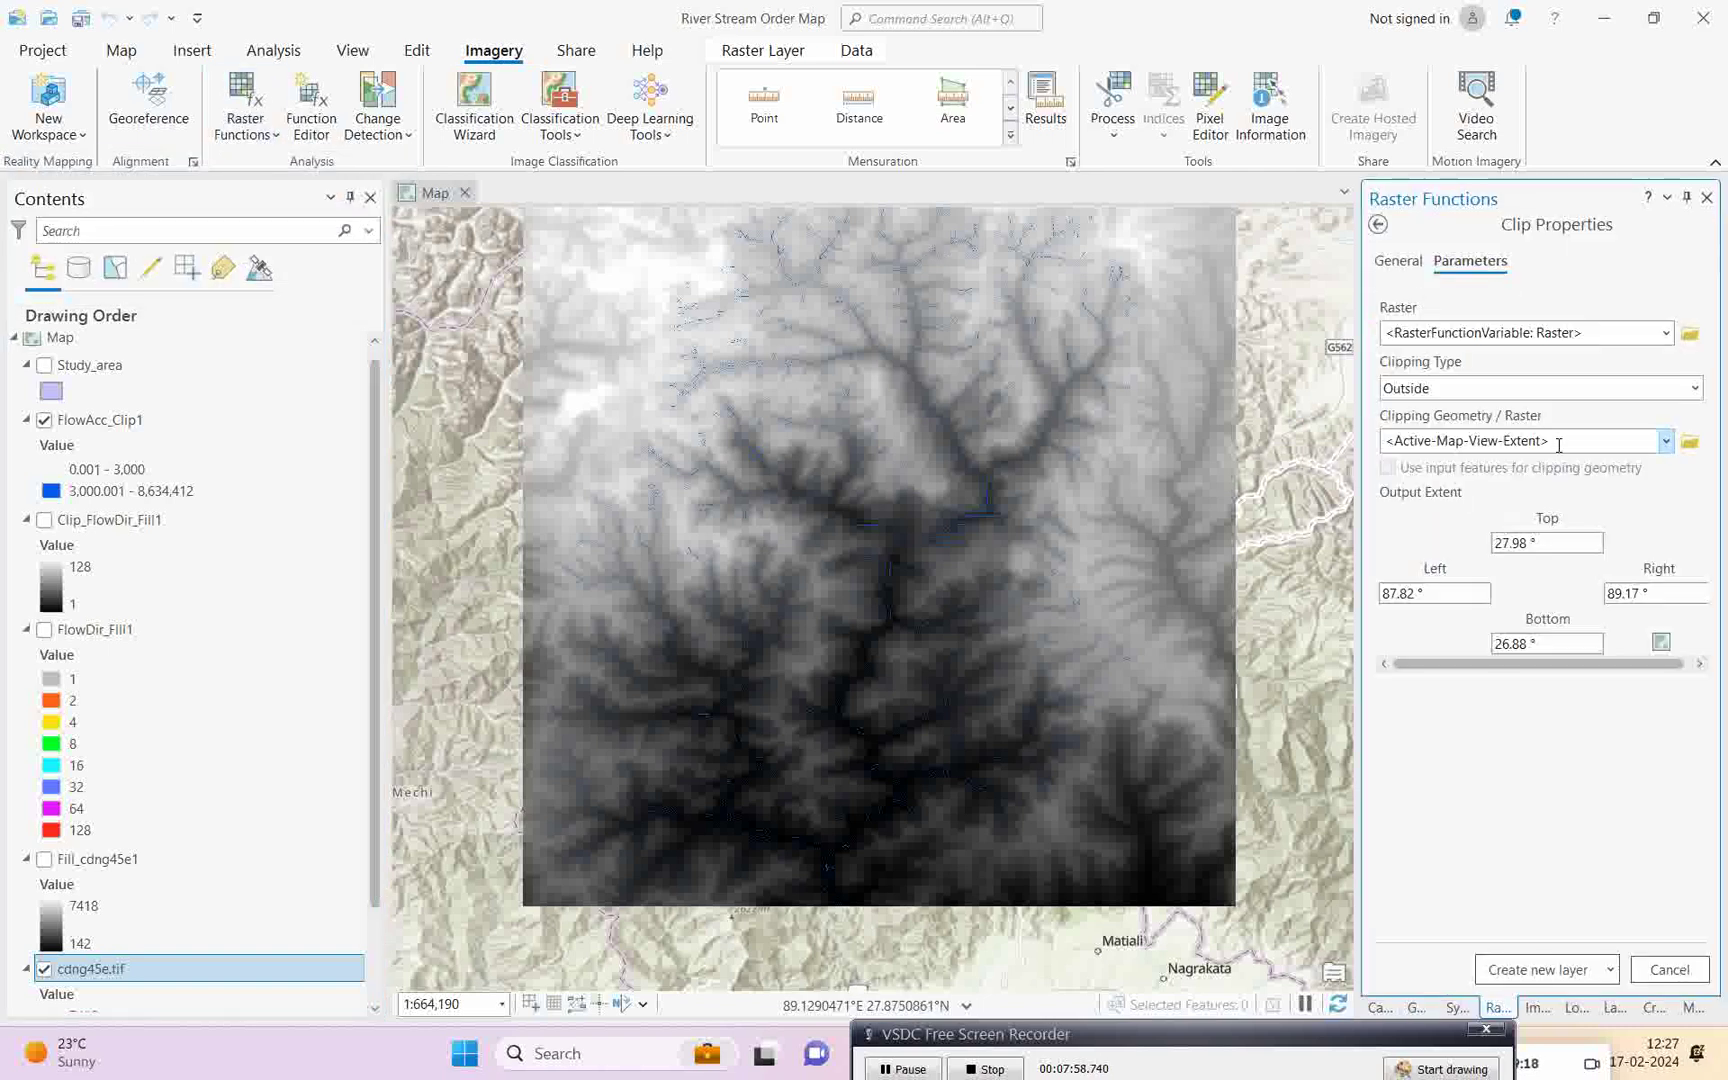
left_click(1666, 340)
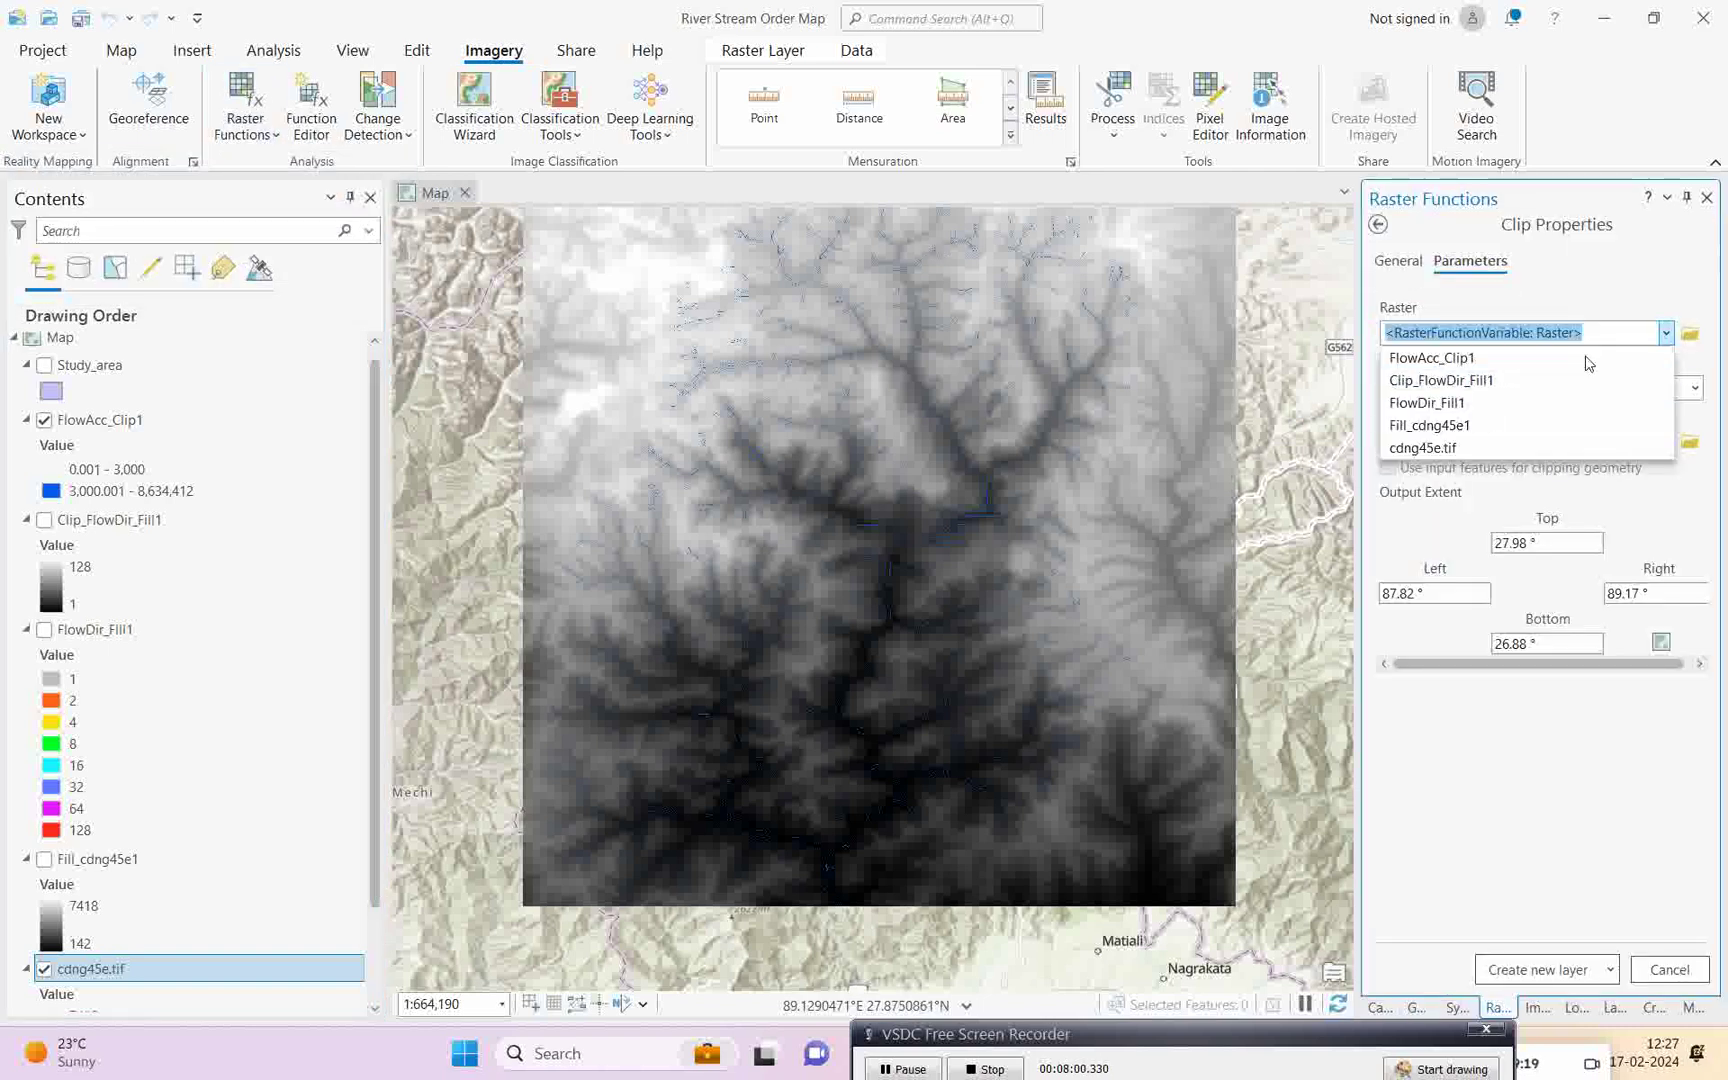
left_click(1440, 452)
left_click(1666, 445)
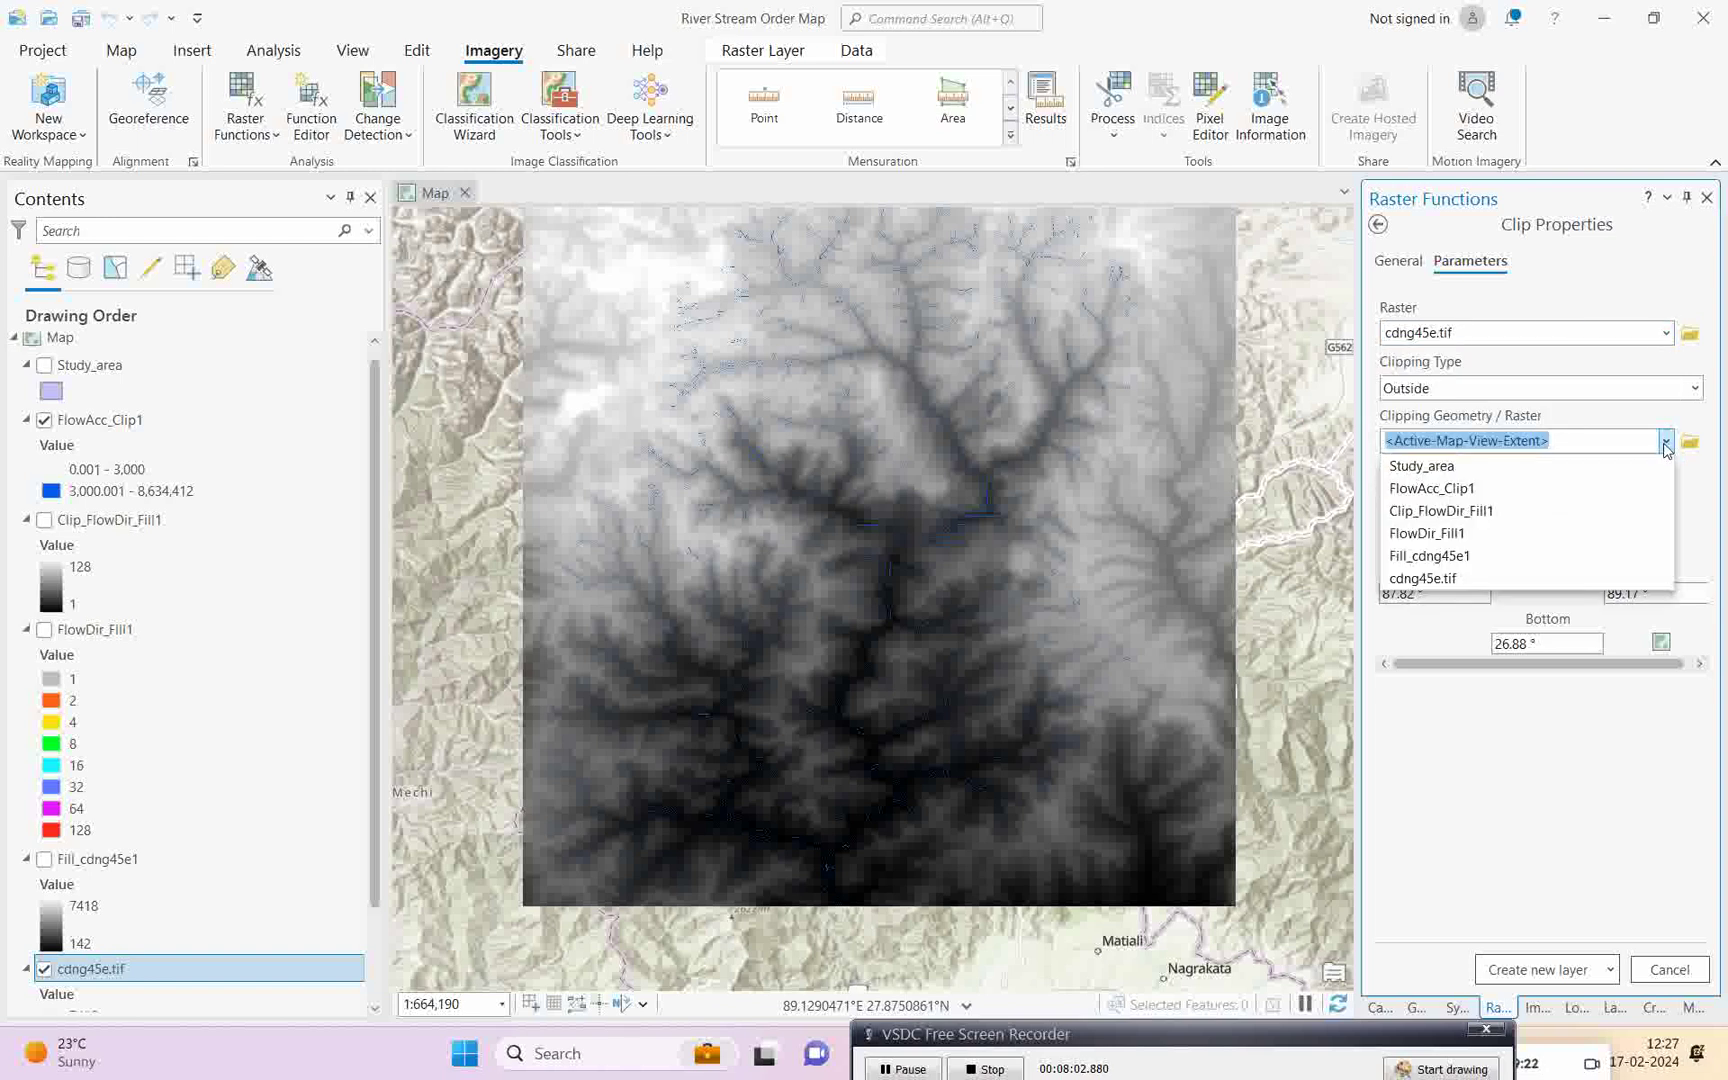
left_click(1418, 467)
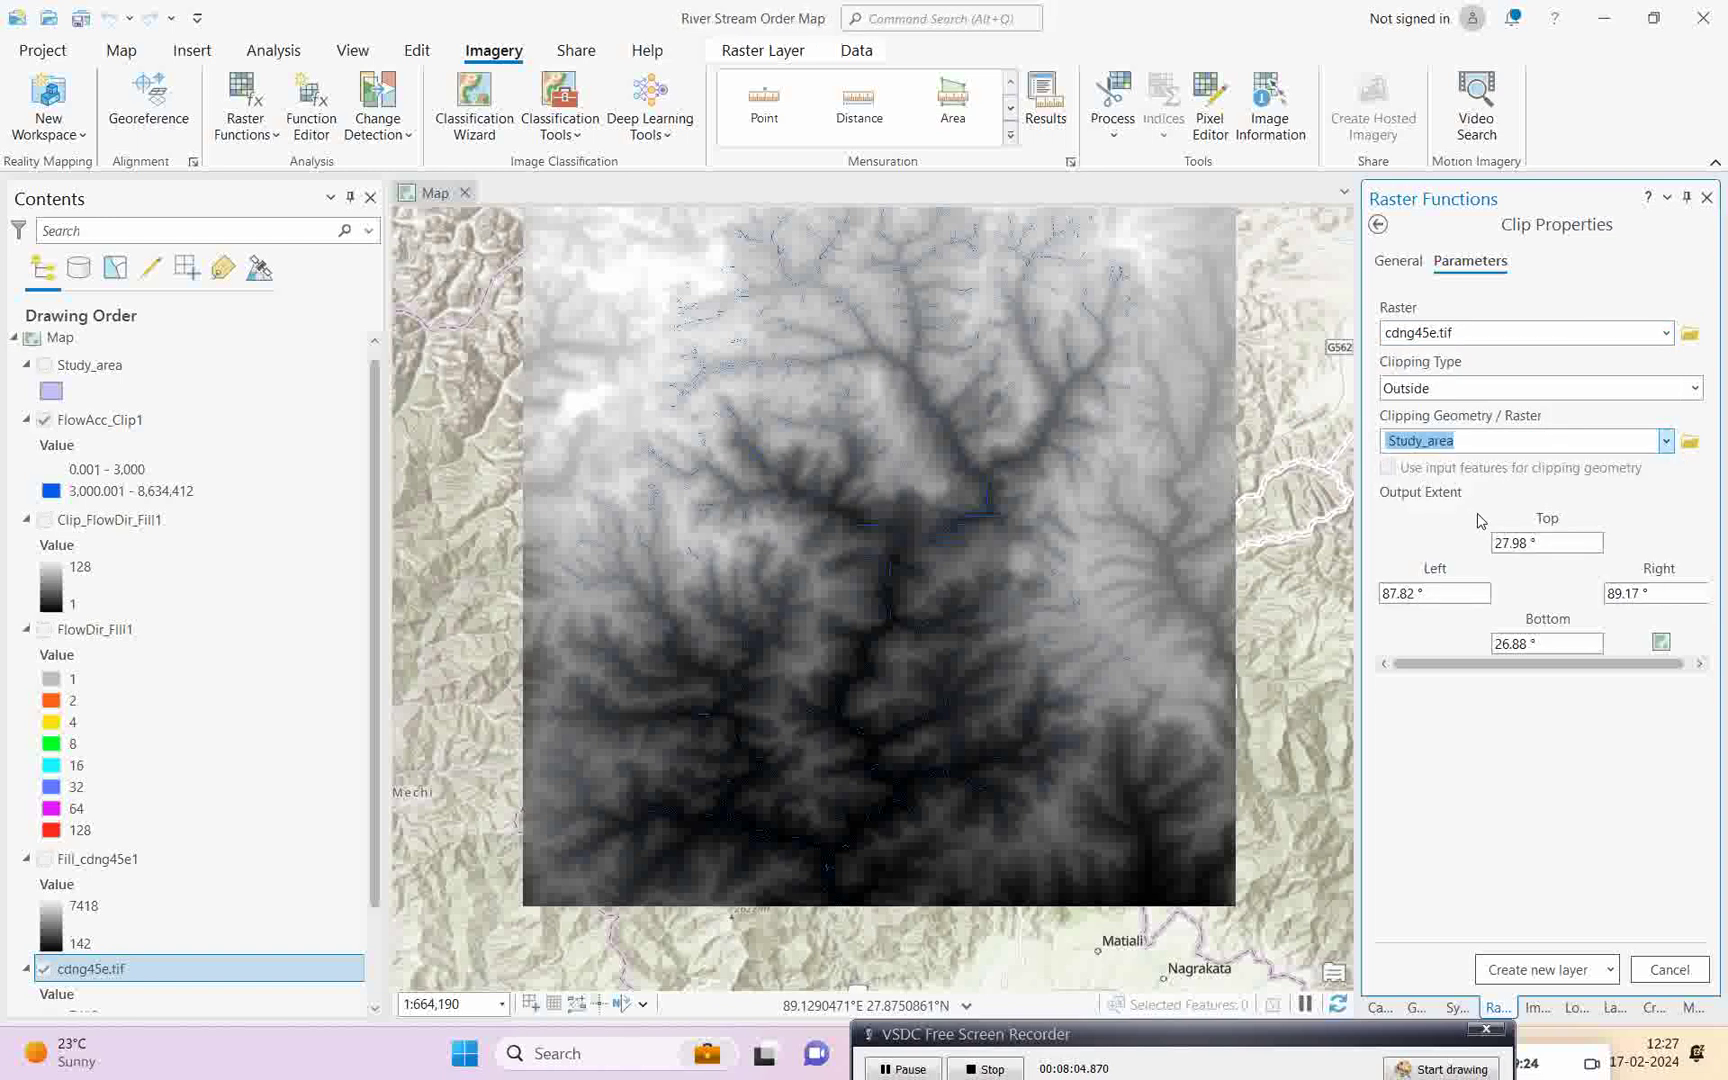
left_click(1388, 468)
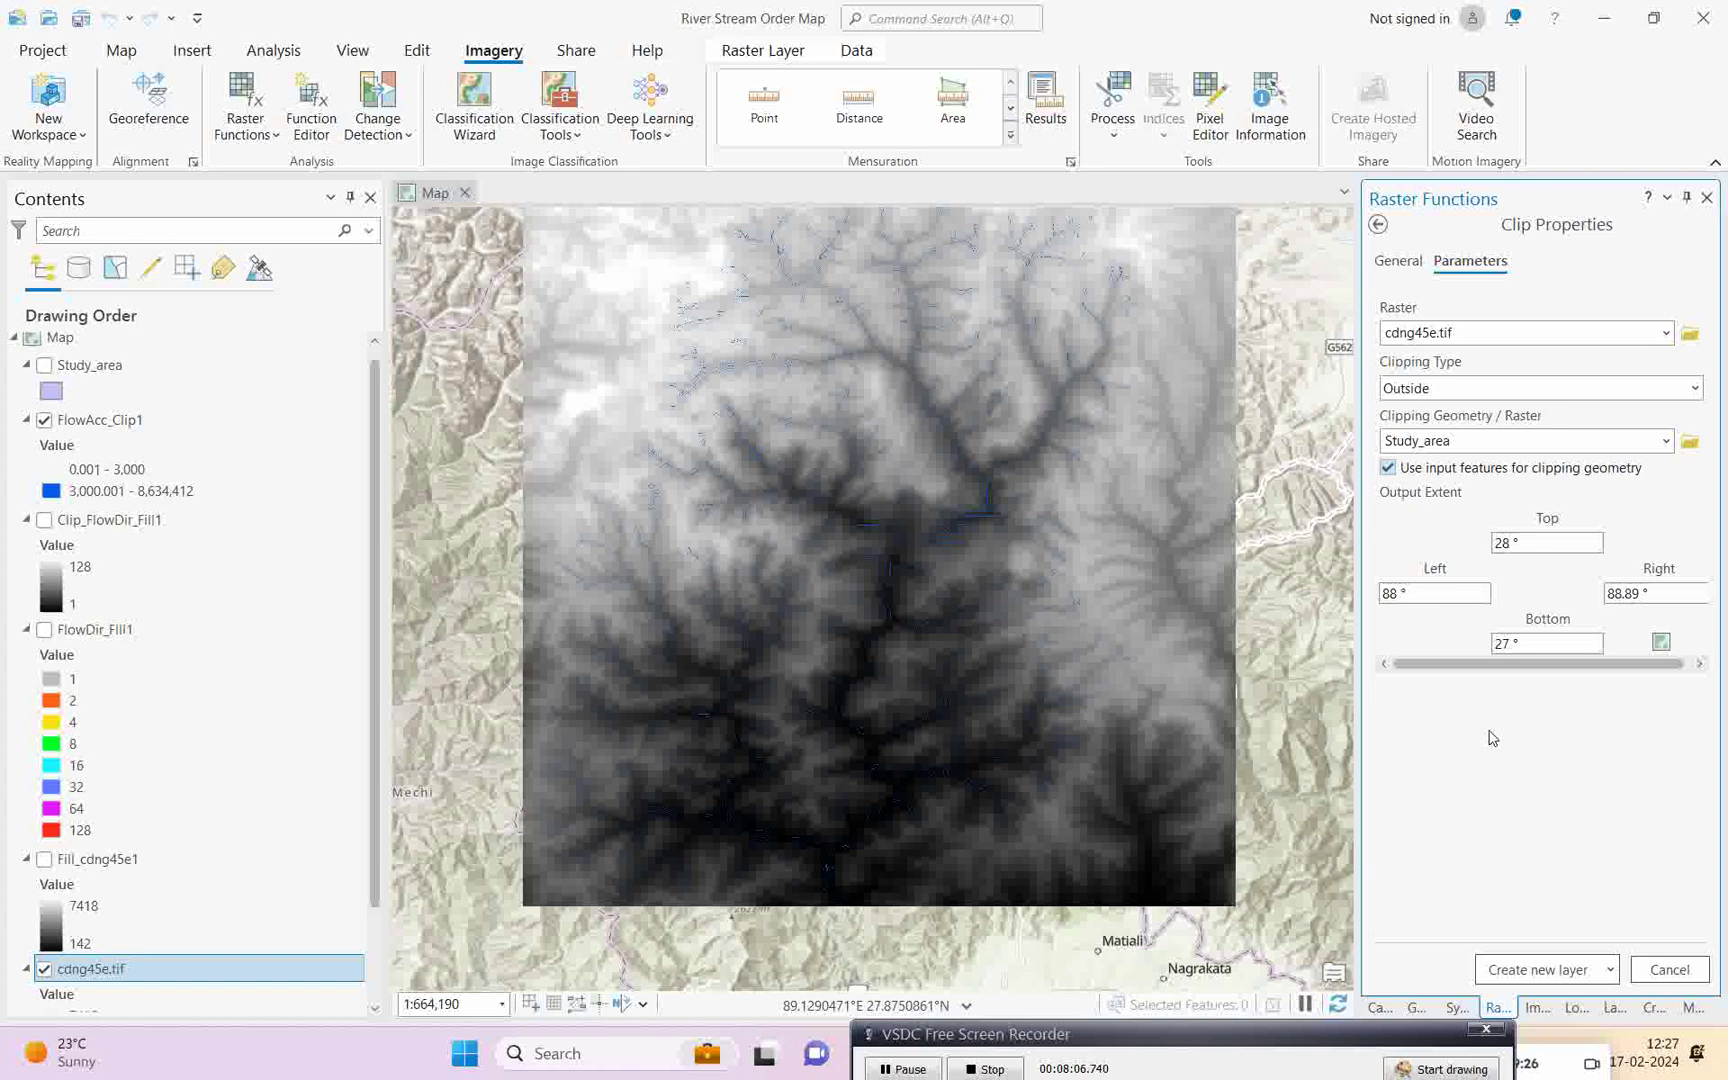
left_click(1530, 969)
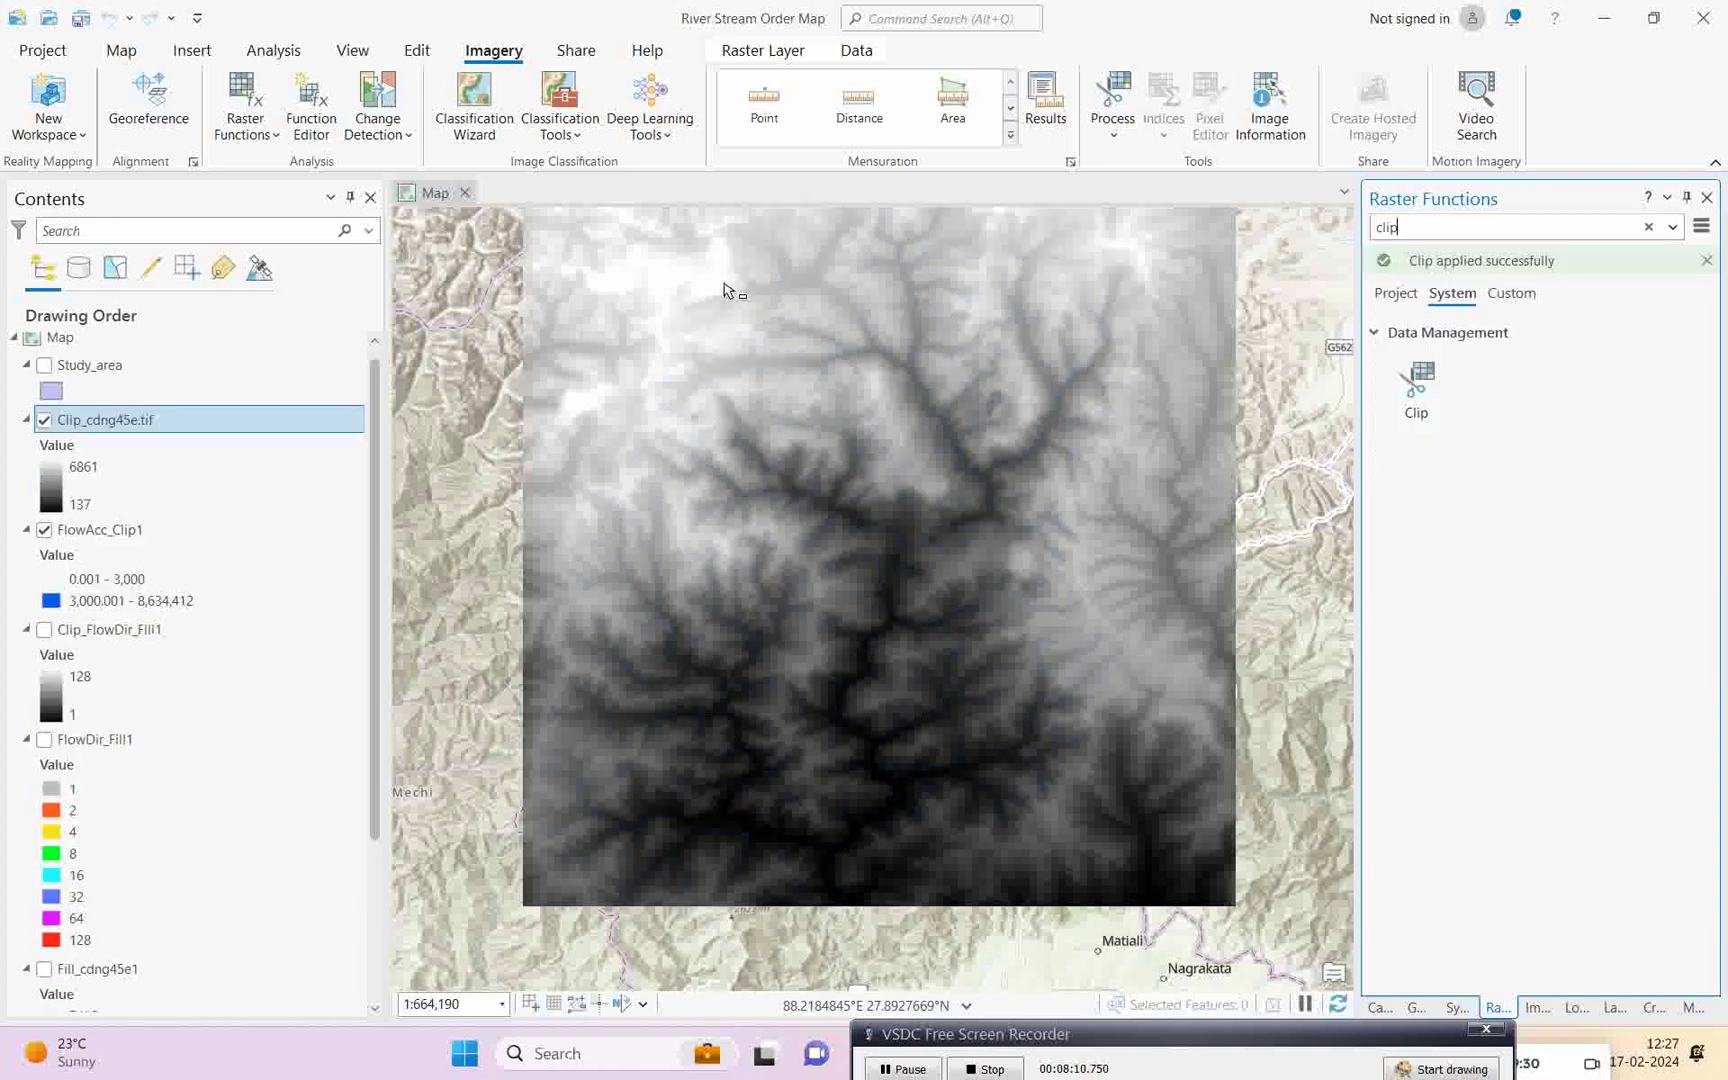
- Hide the unclipped cdng45e.tif and move FlowAcc_Clip1 above Clip_cdng45e.tif
scroll(50, 940, "down", 4)
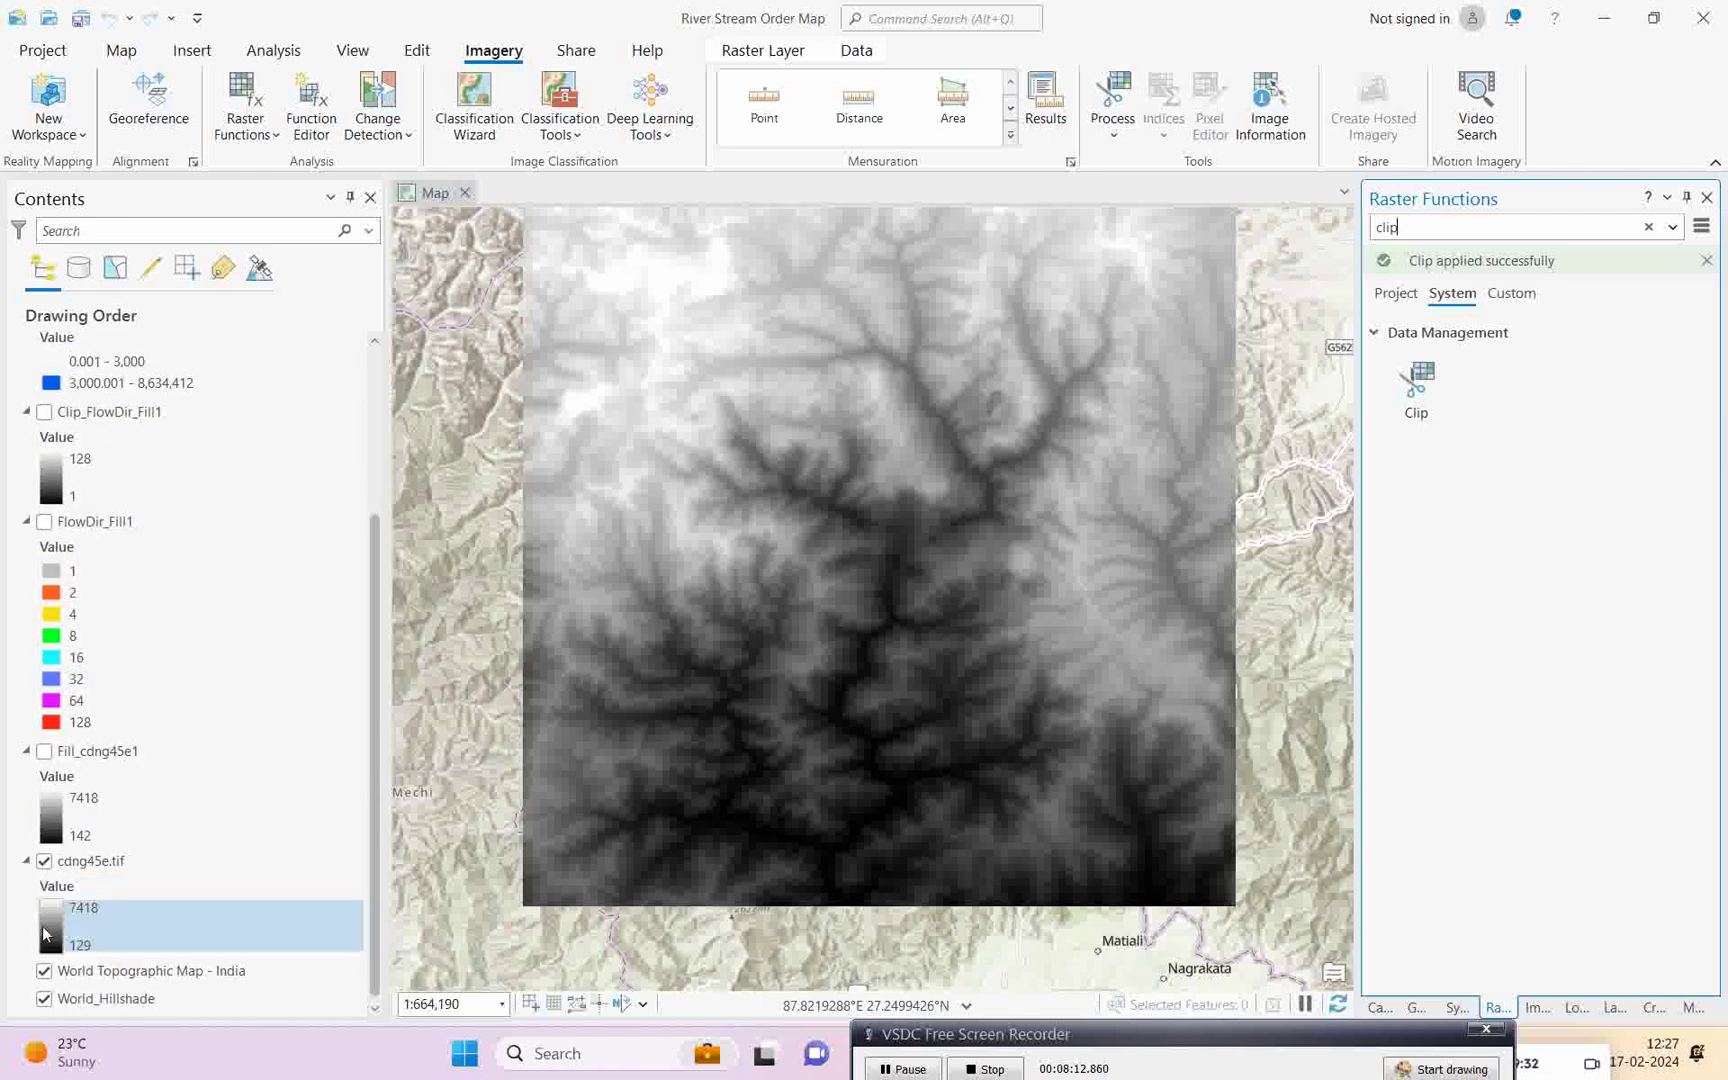
left_click(44, 860)
scroll(145, 744, "up", 3)
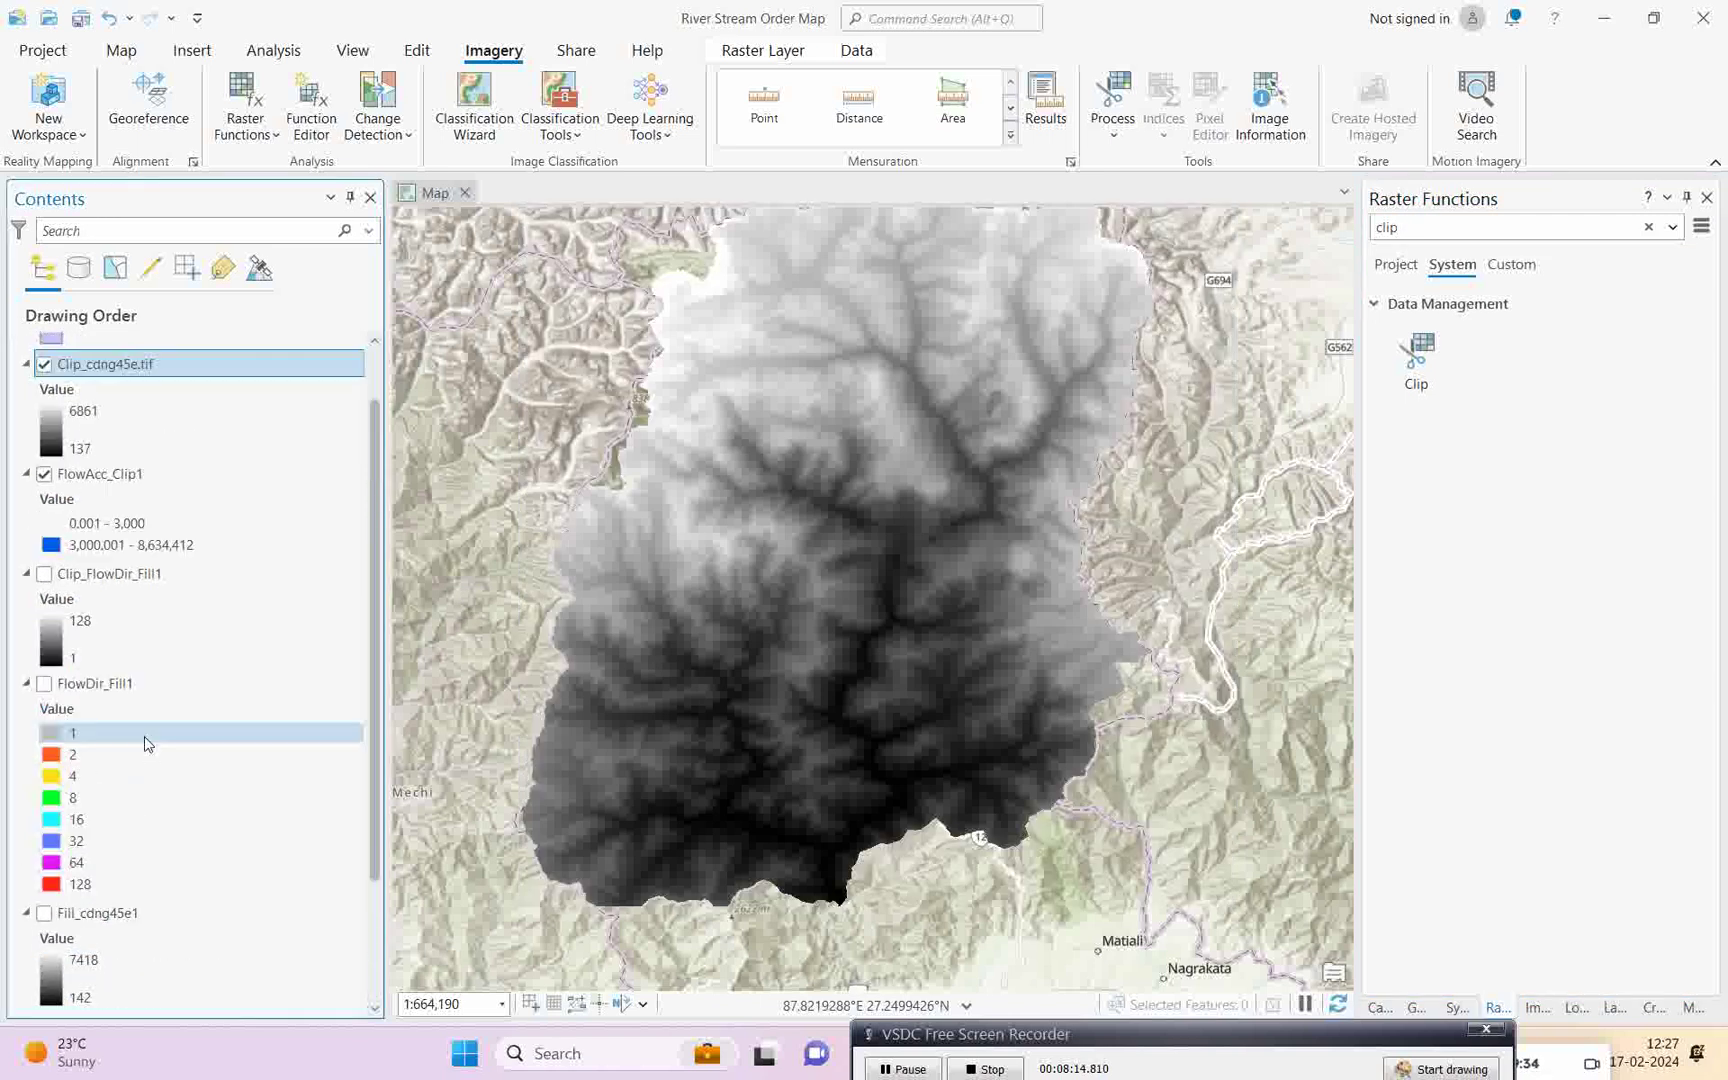
scroll(147, 743, "up", 1)
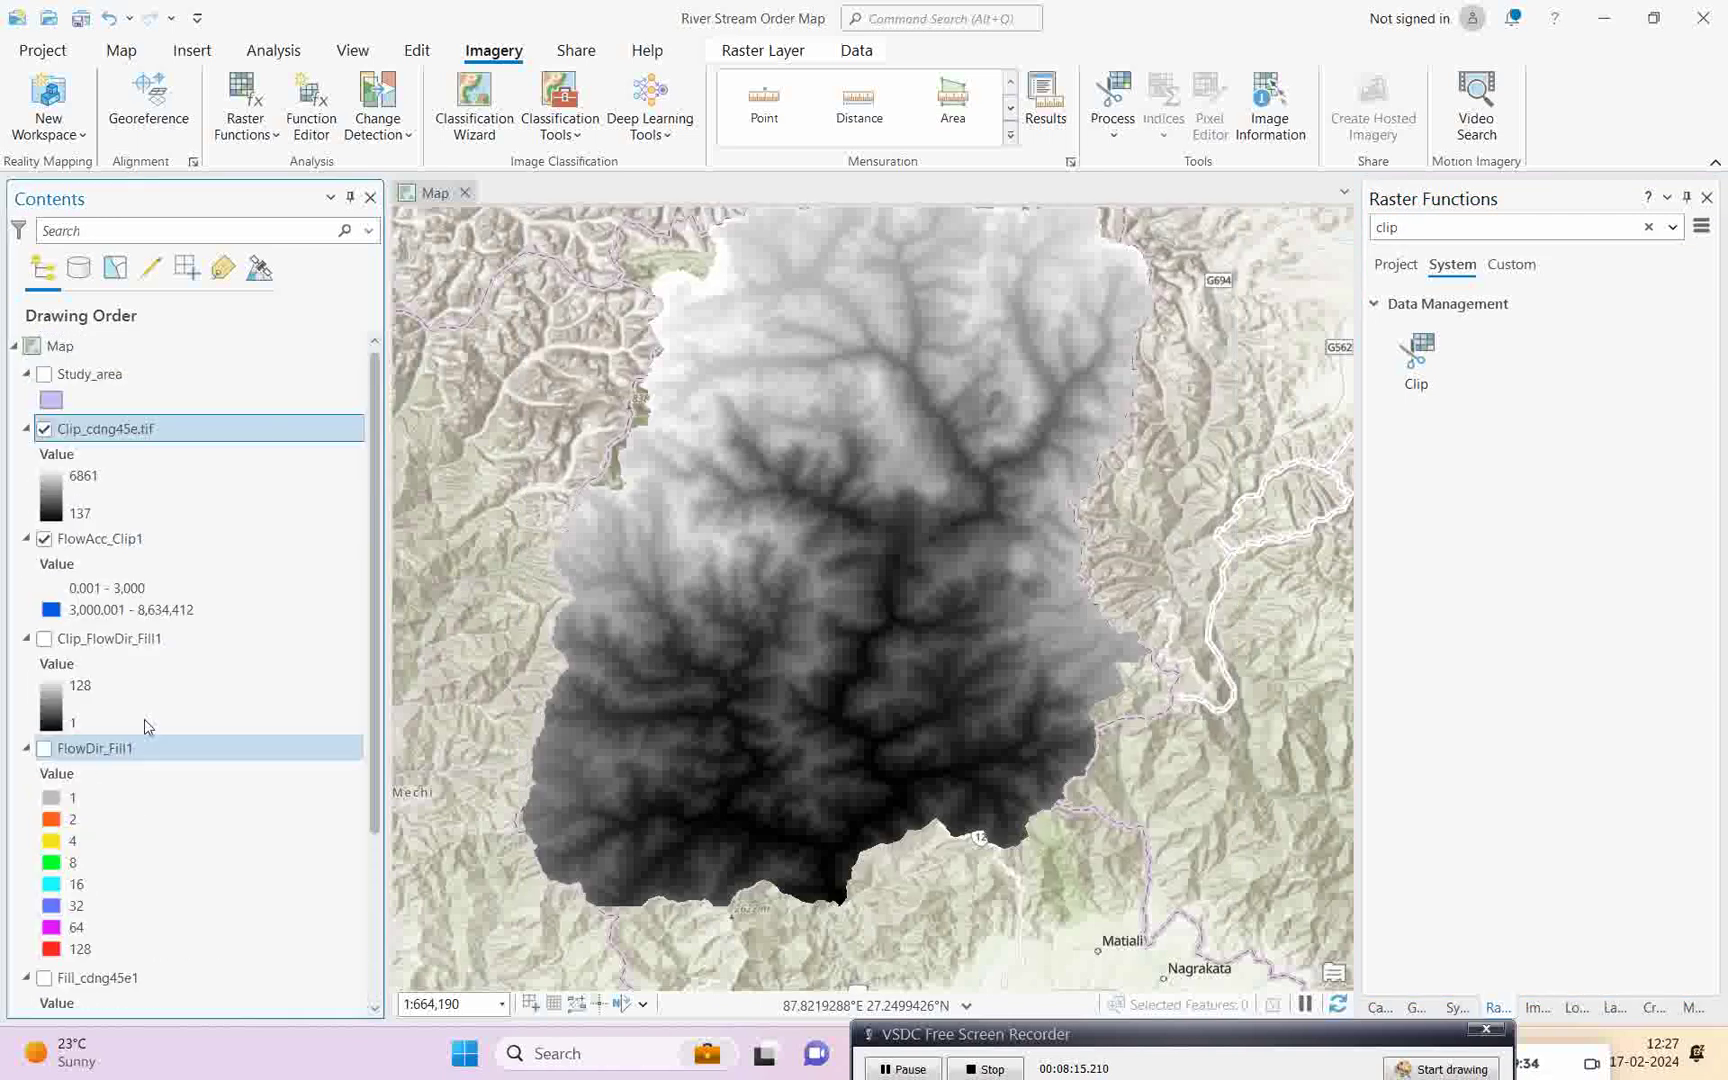
left_click(99, 539)
left_click_drag(80, 440, 82, 426)
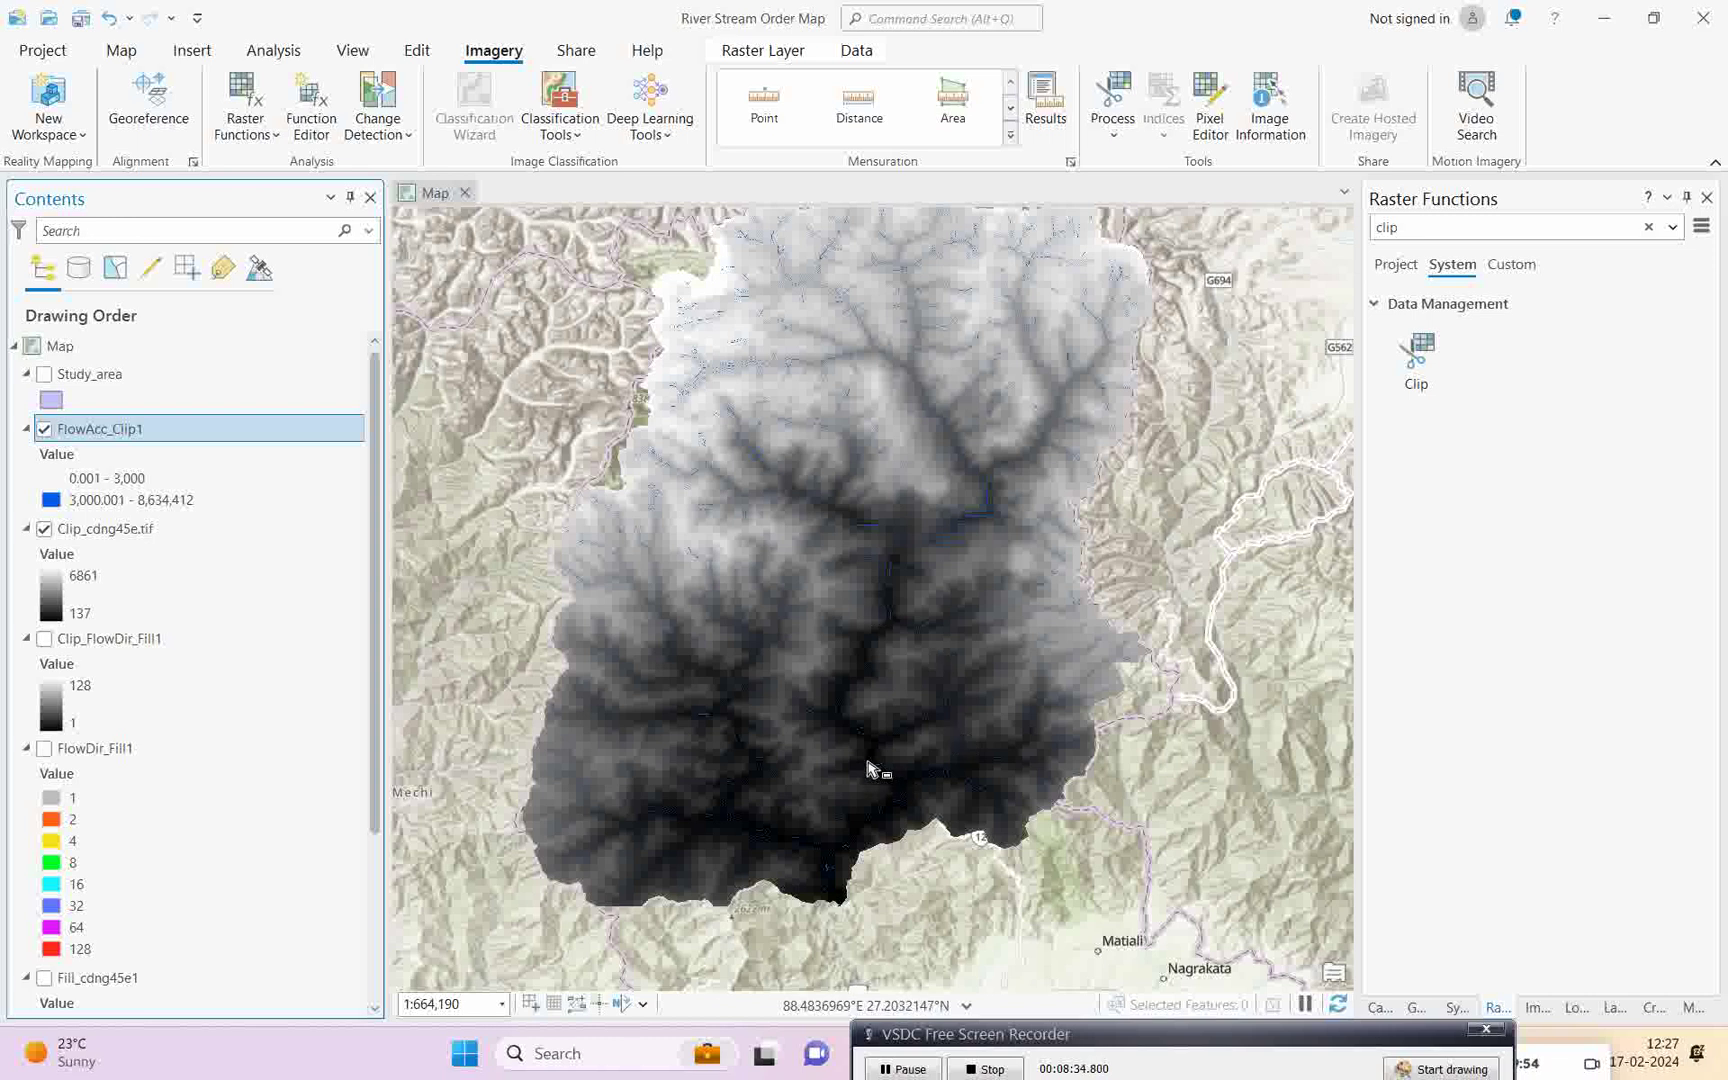
- Zoom in to inspect the streams and check the View > Convert options without choosing one
scroll(782, 845, "up", 2)
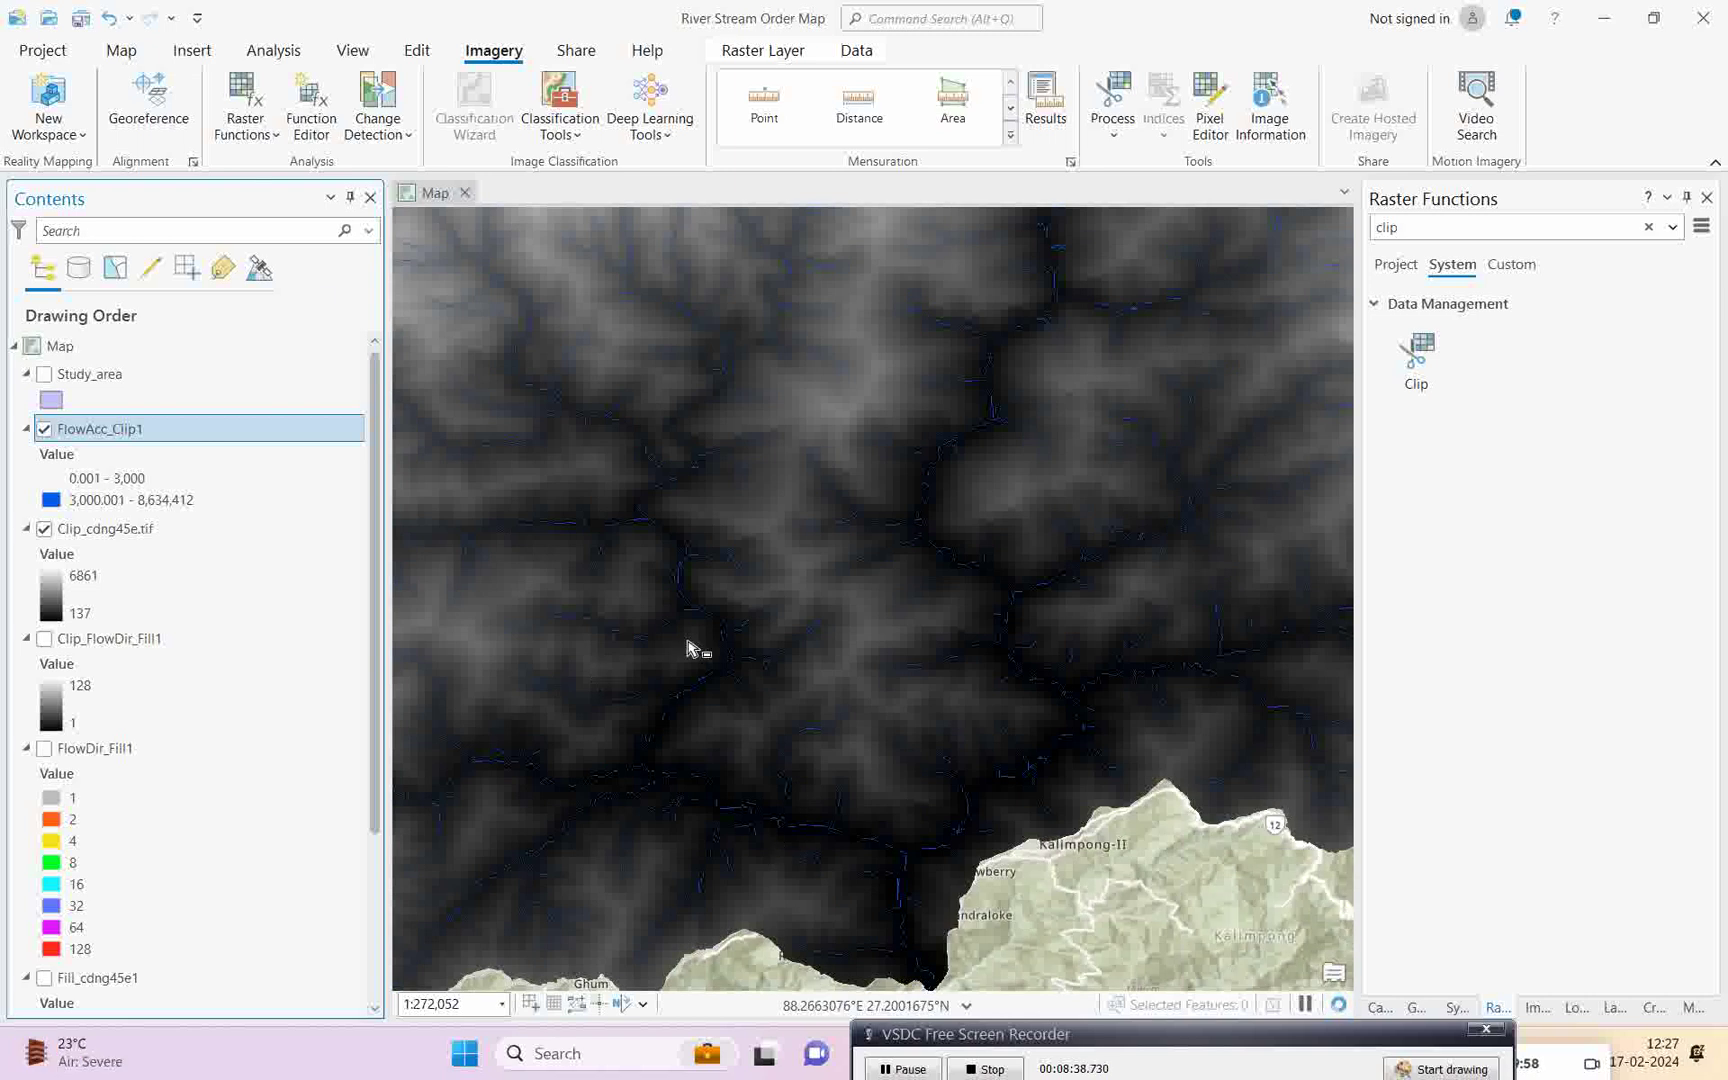
left_click(121, 52)
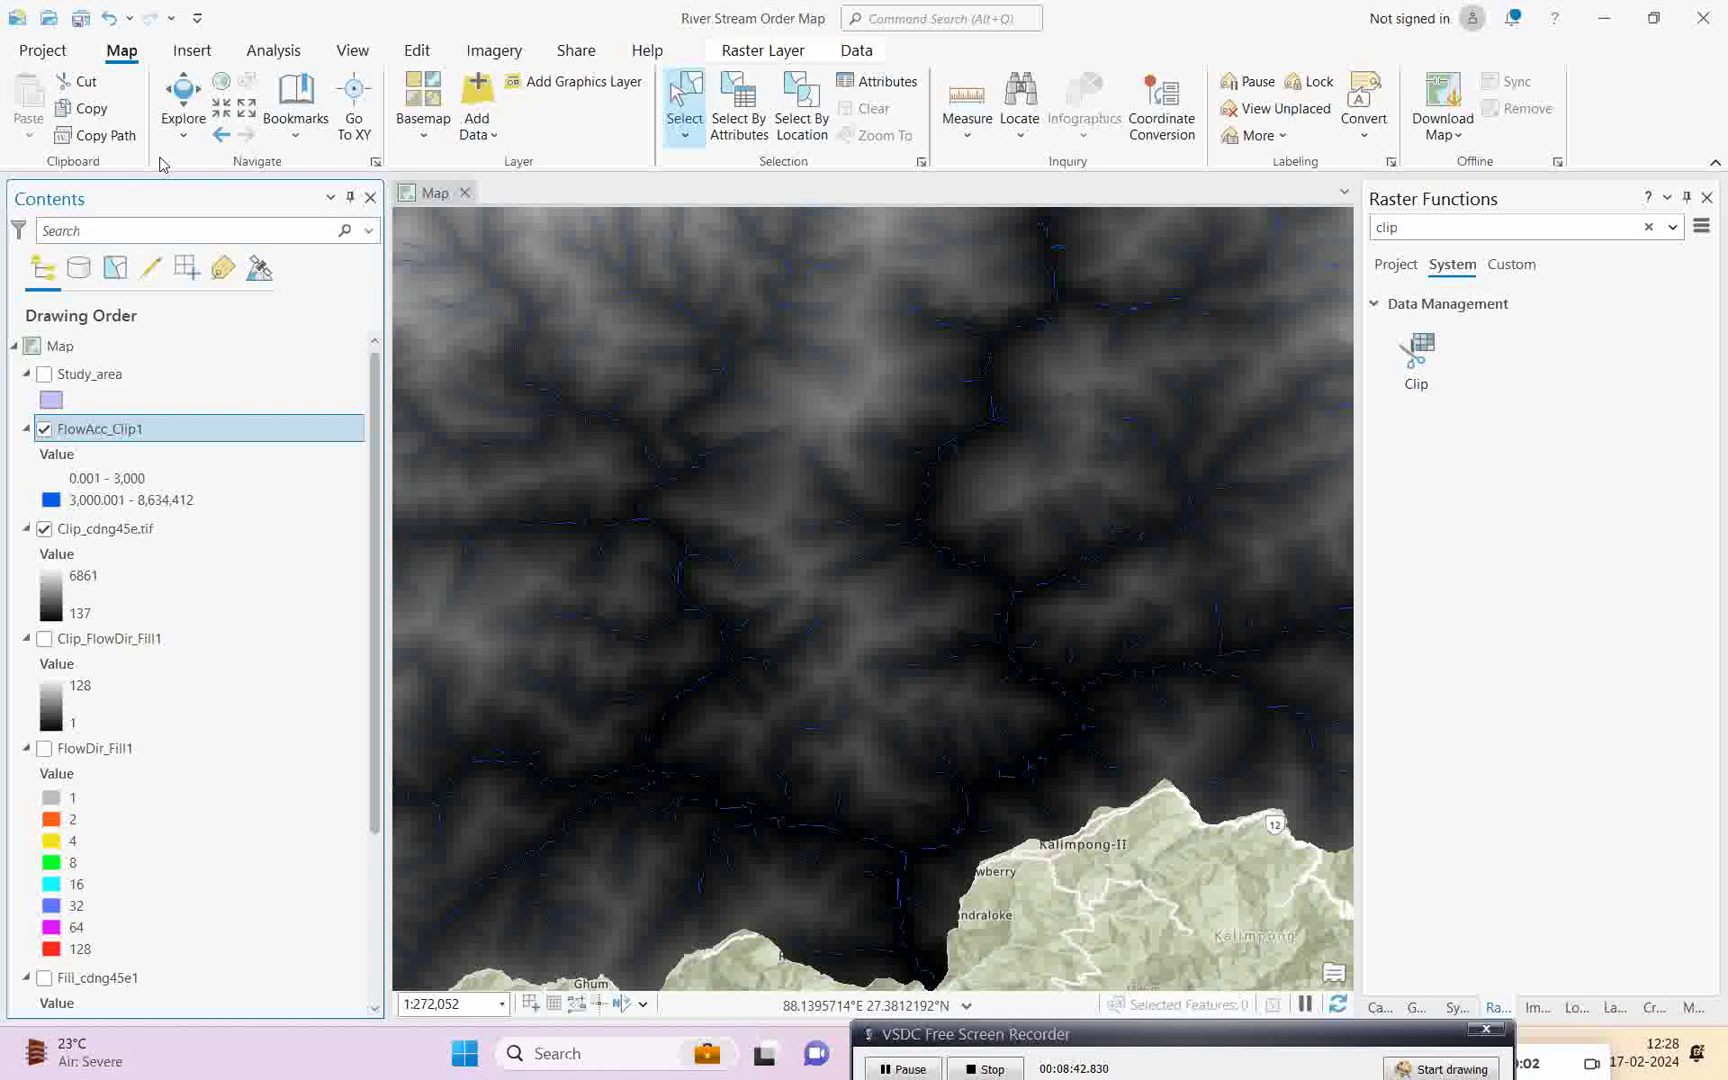
left_click(352, 52)
left_click(70, 146)
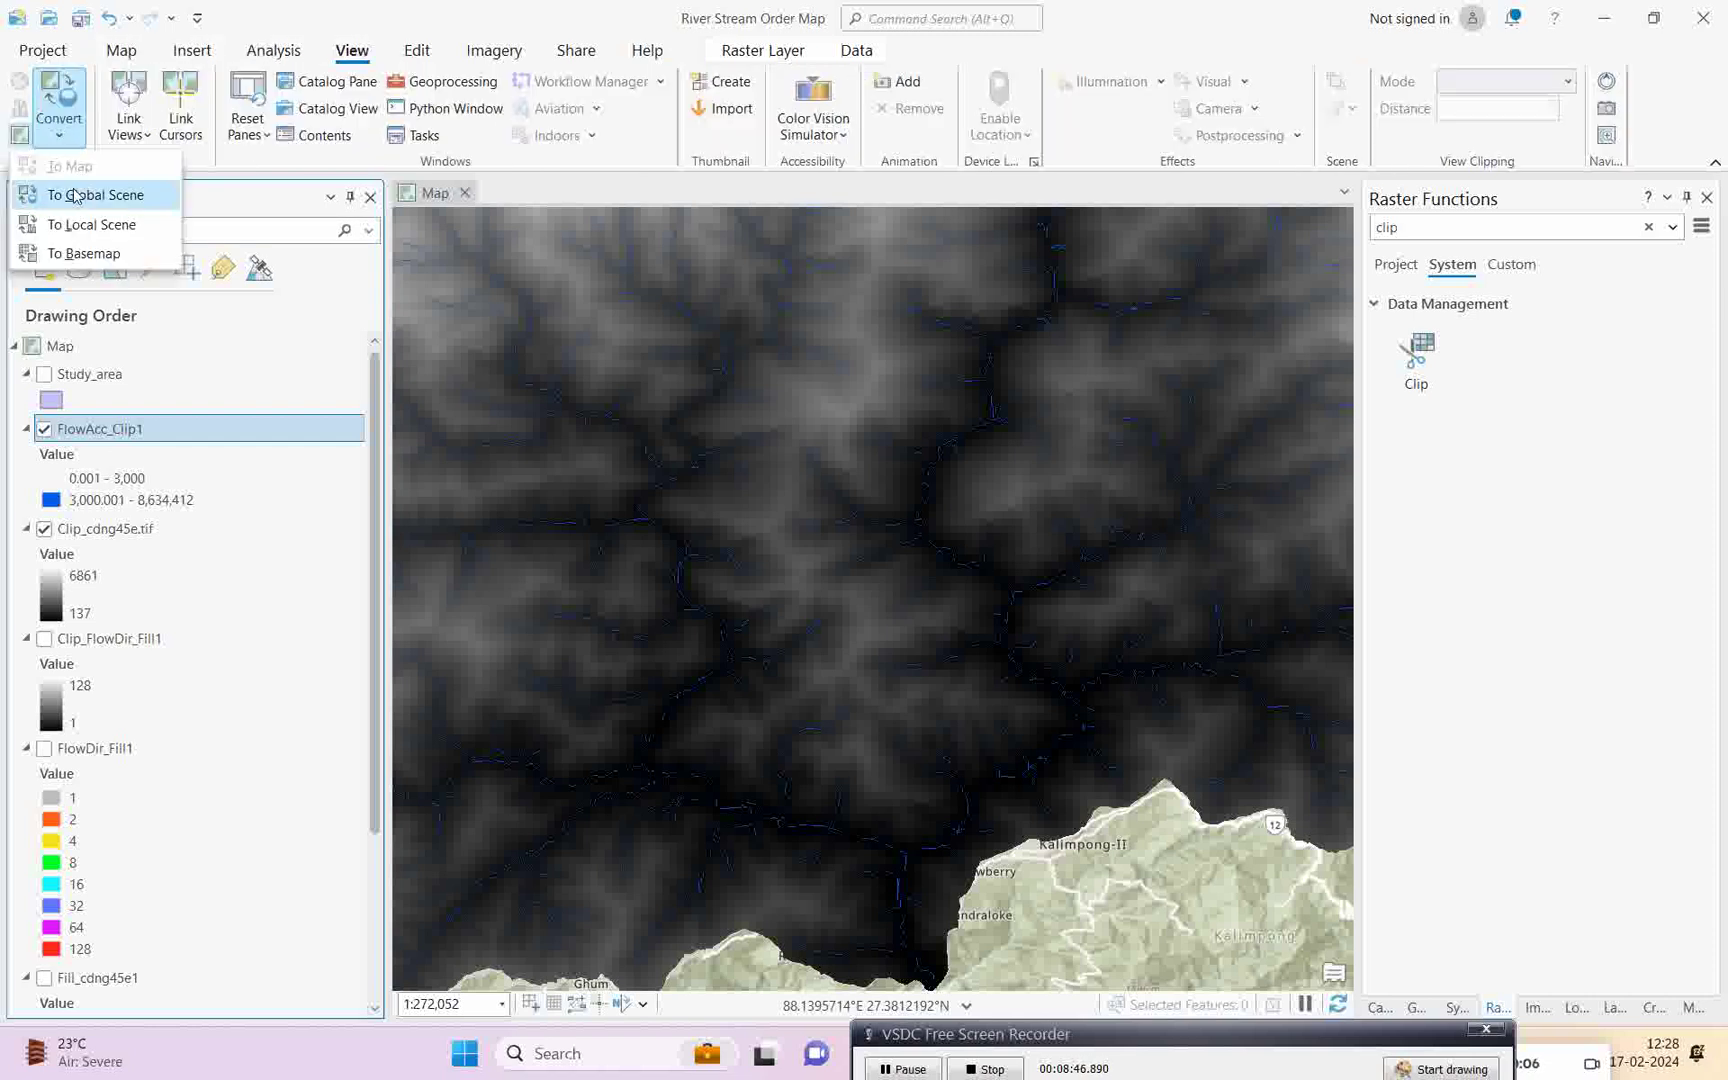
left_click(449, 12)
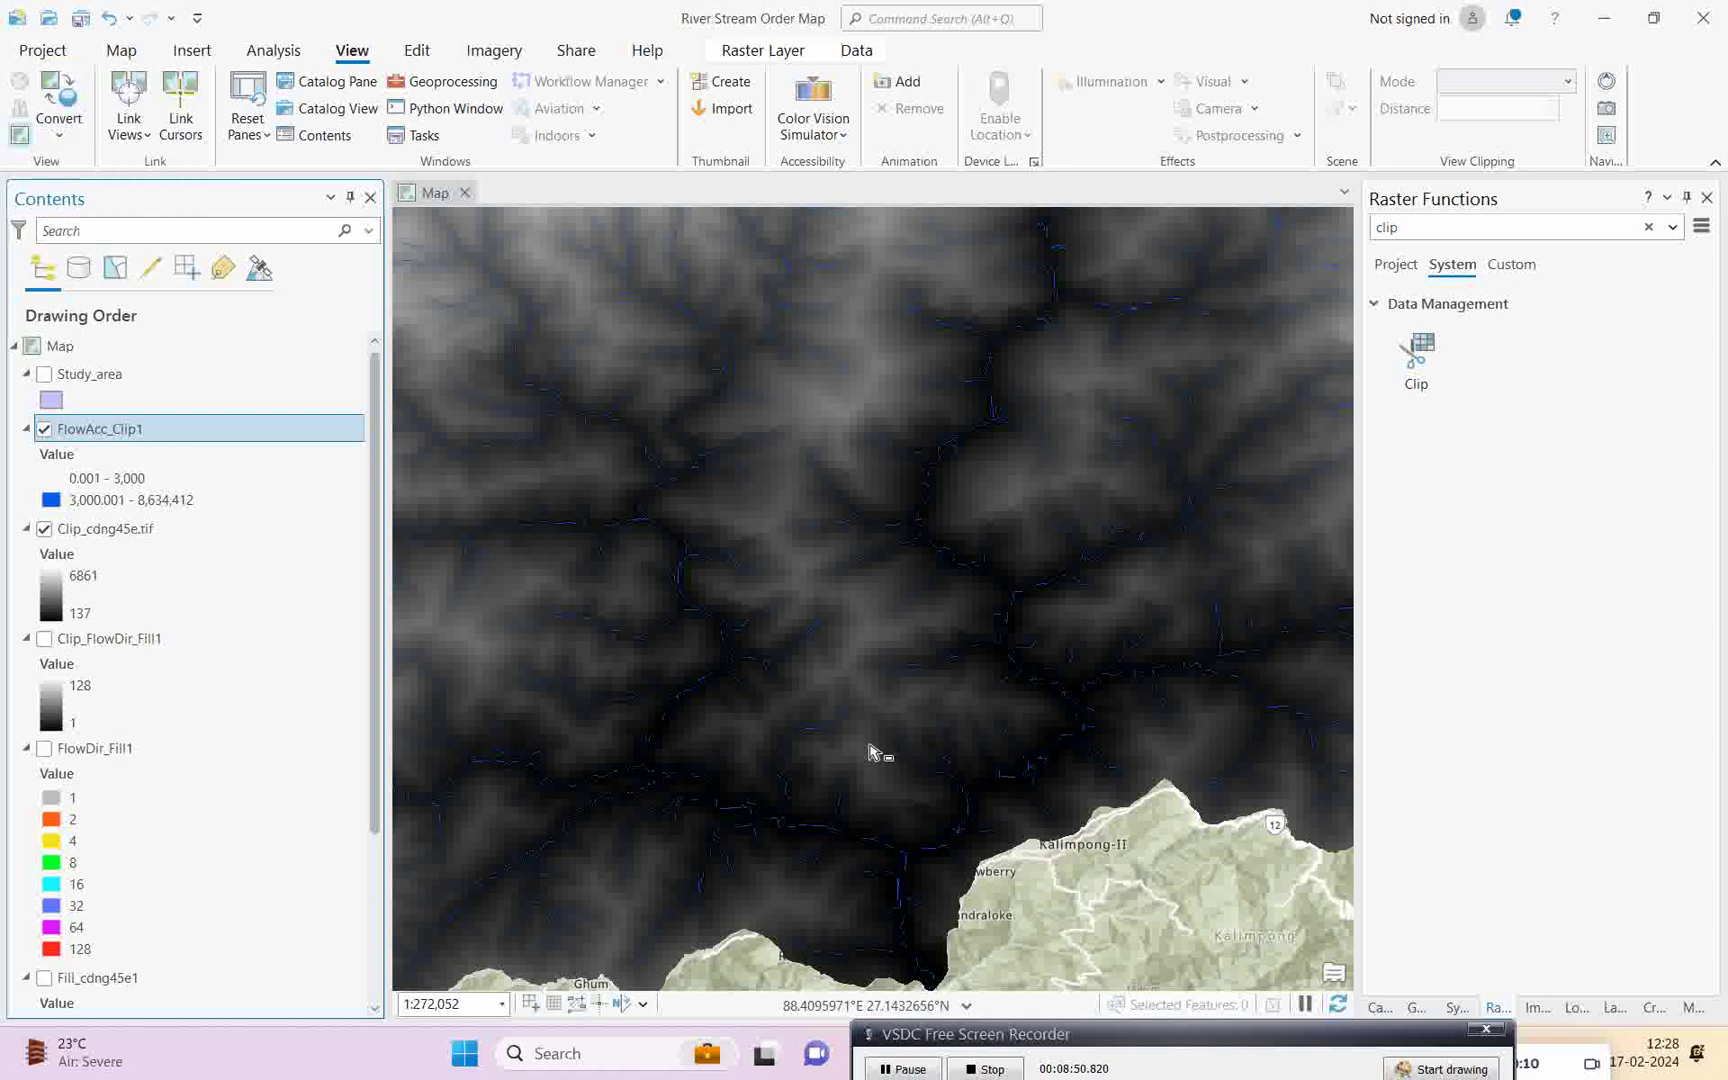
scroll(869, 752, "down", 3)
scroll(869, 752, "up", 3)
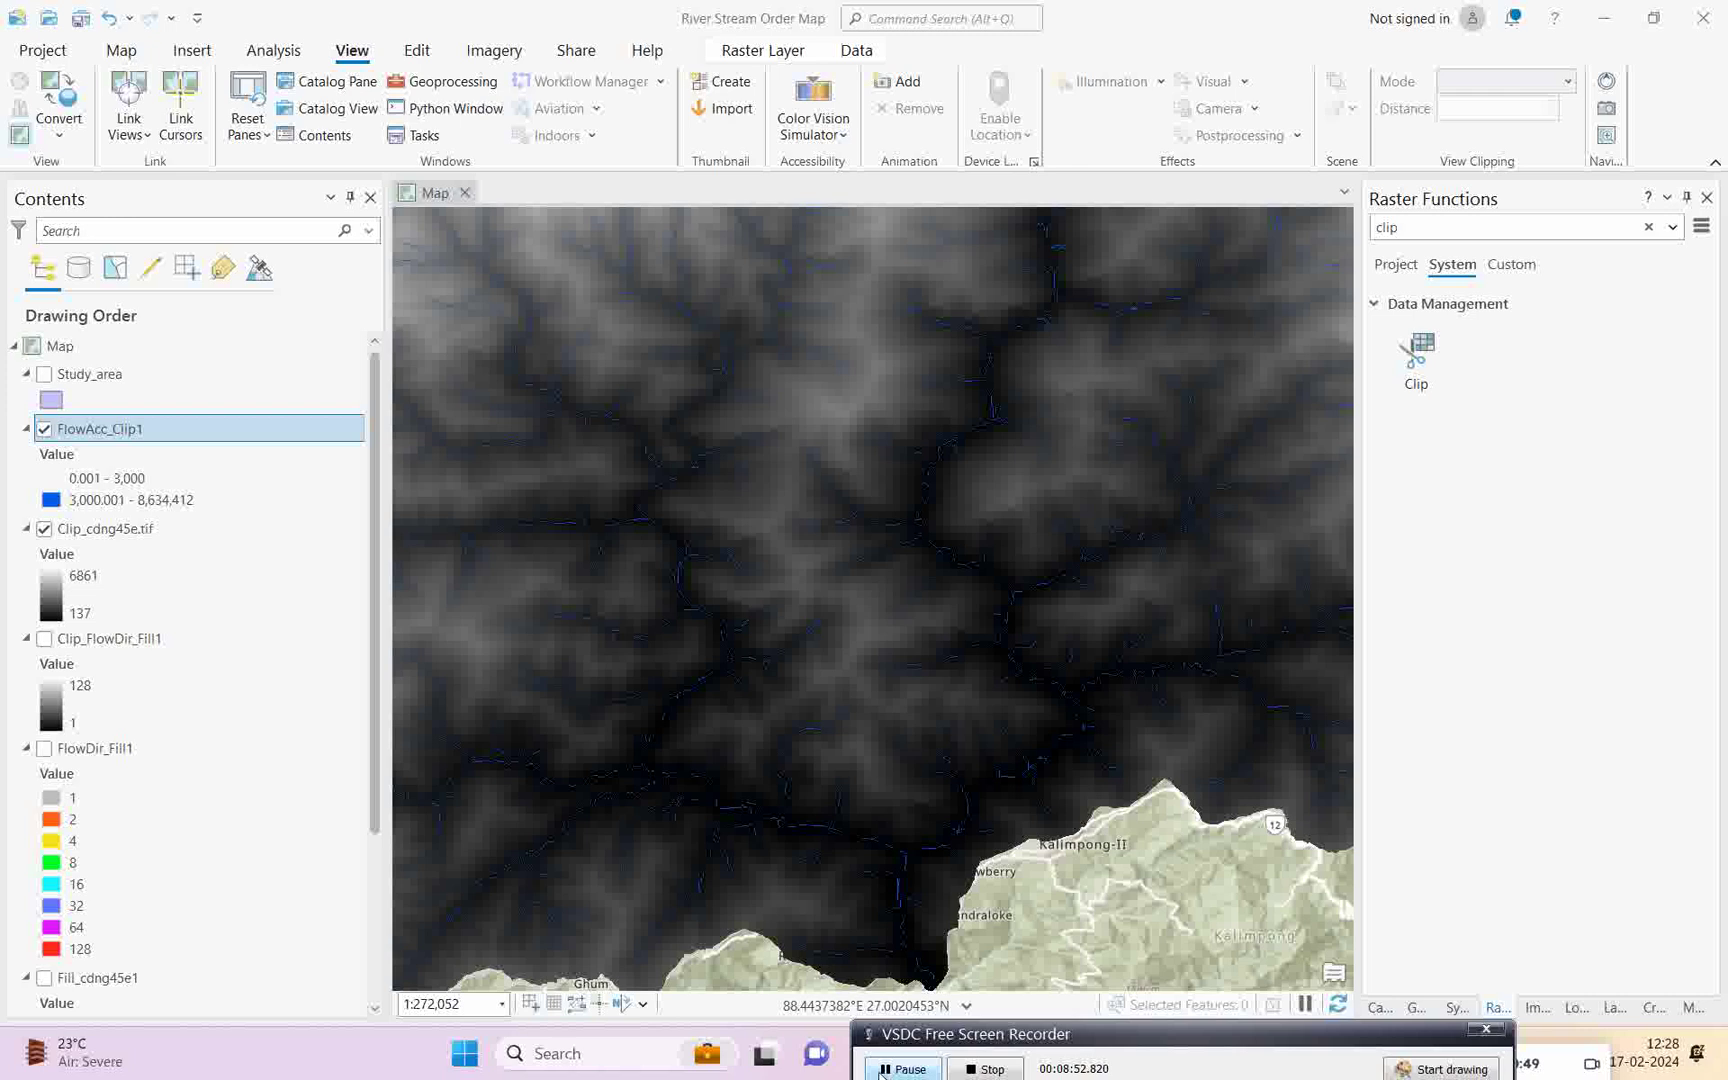
scroll(775, 705, "down", 6)
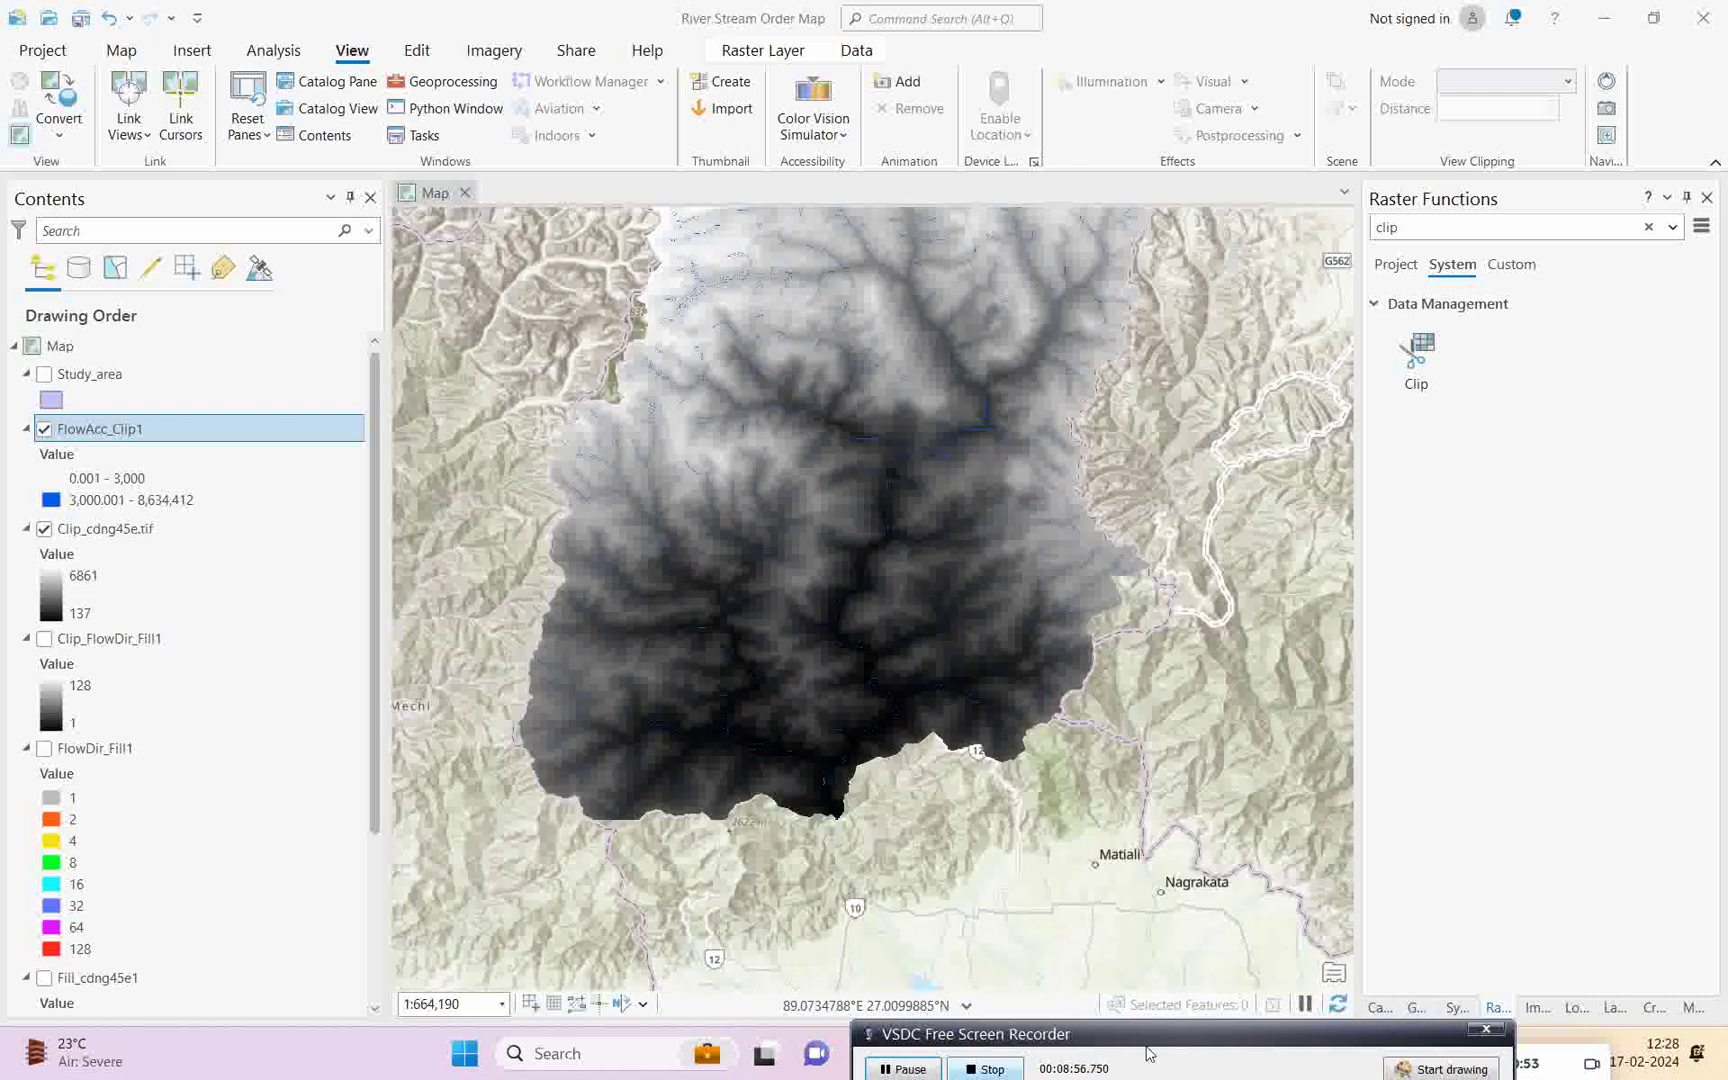
- Expand Spatial Analyst > Map Algebra in the toolboxes and launch Raster Calculator
left_click(1416, 1007)
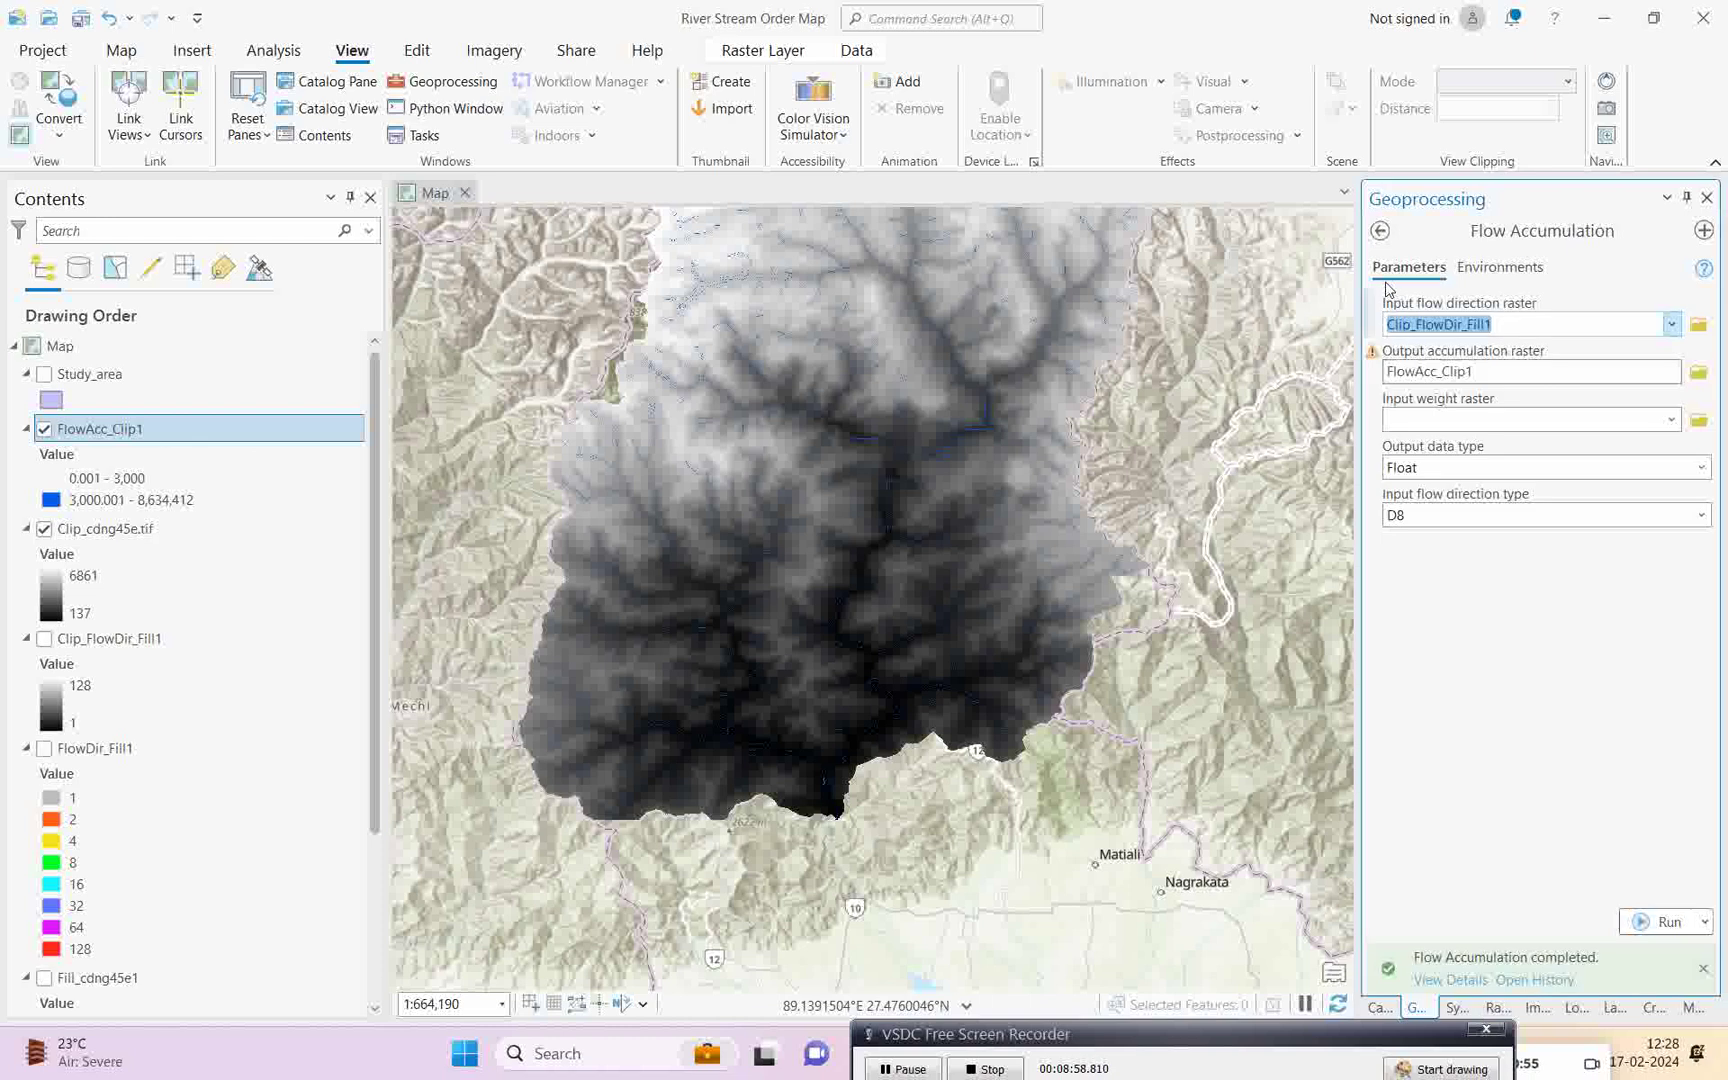
left_click(1381, 230)
scroll(1516, 708, "down", 4)
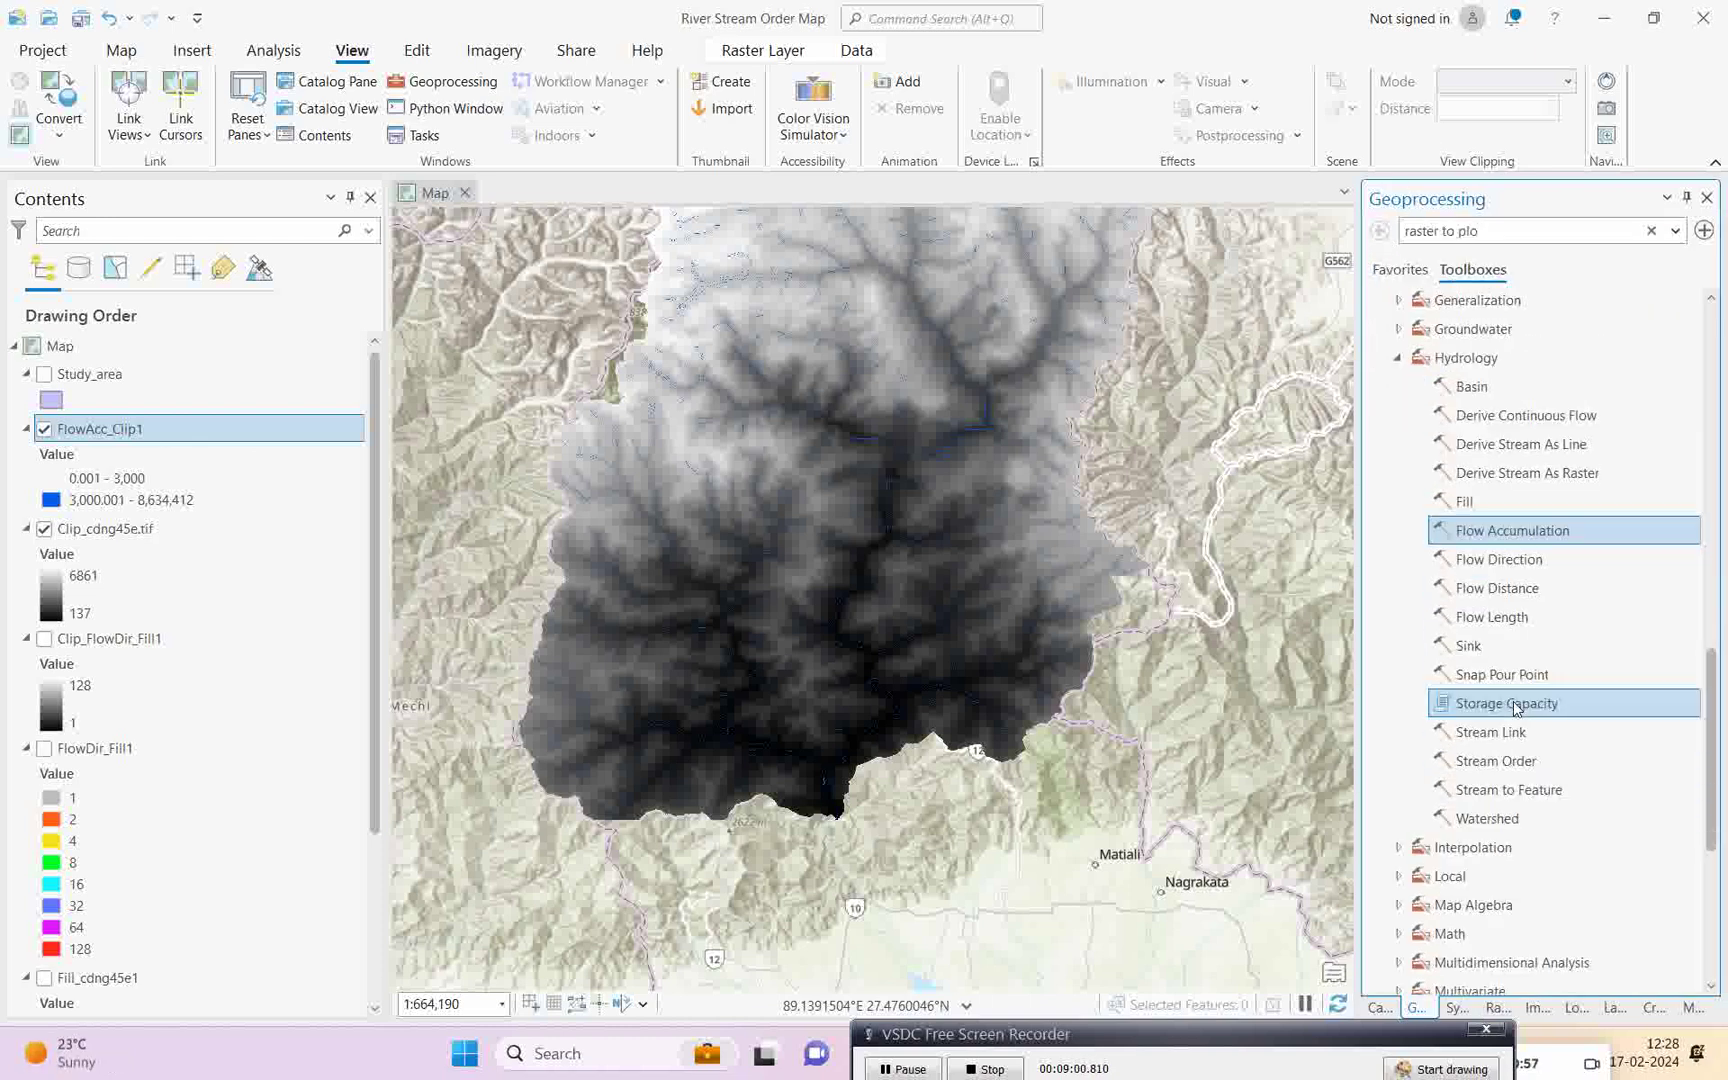
scroll(1420, 775, "down", 2)
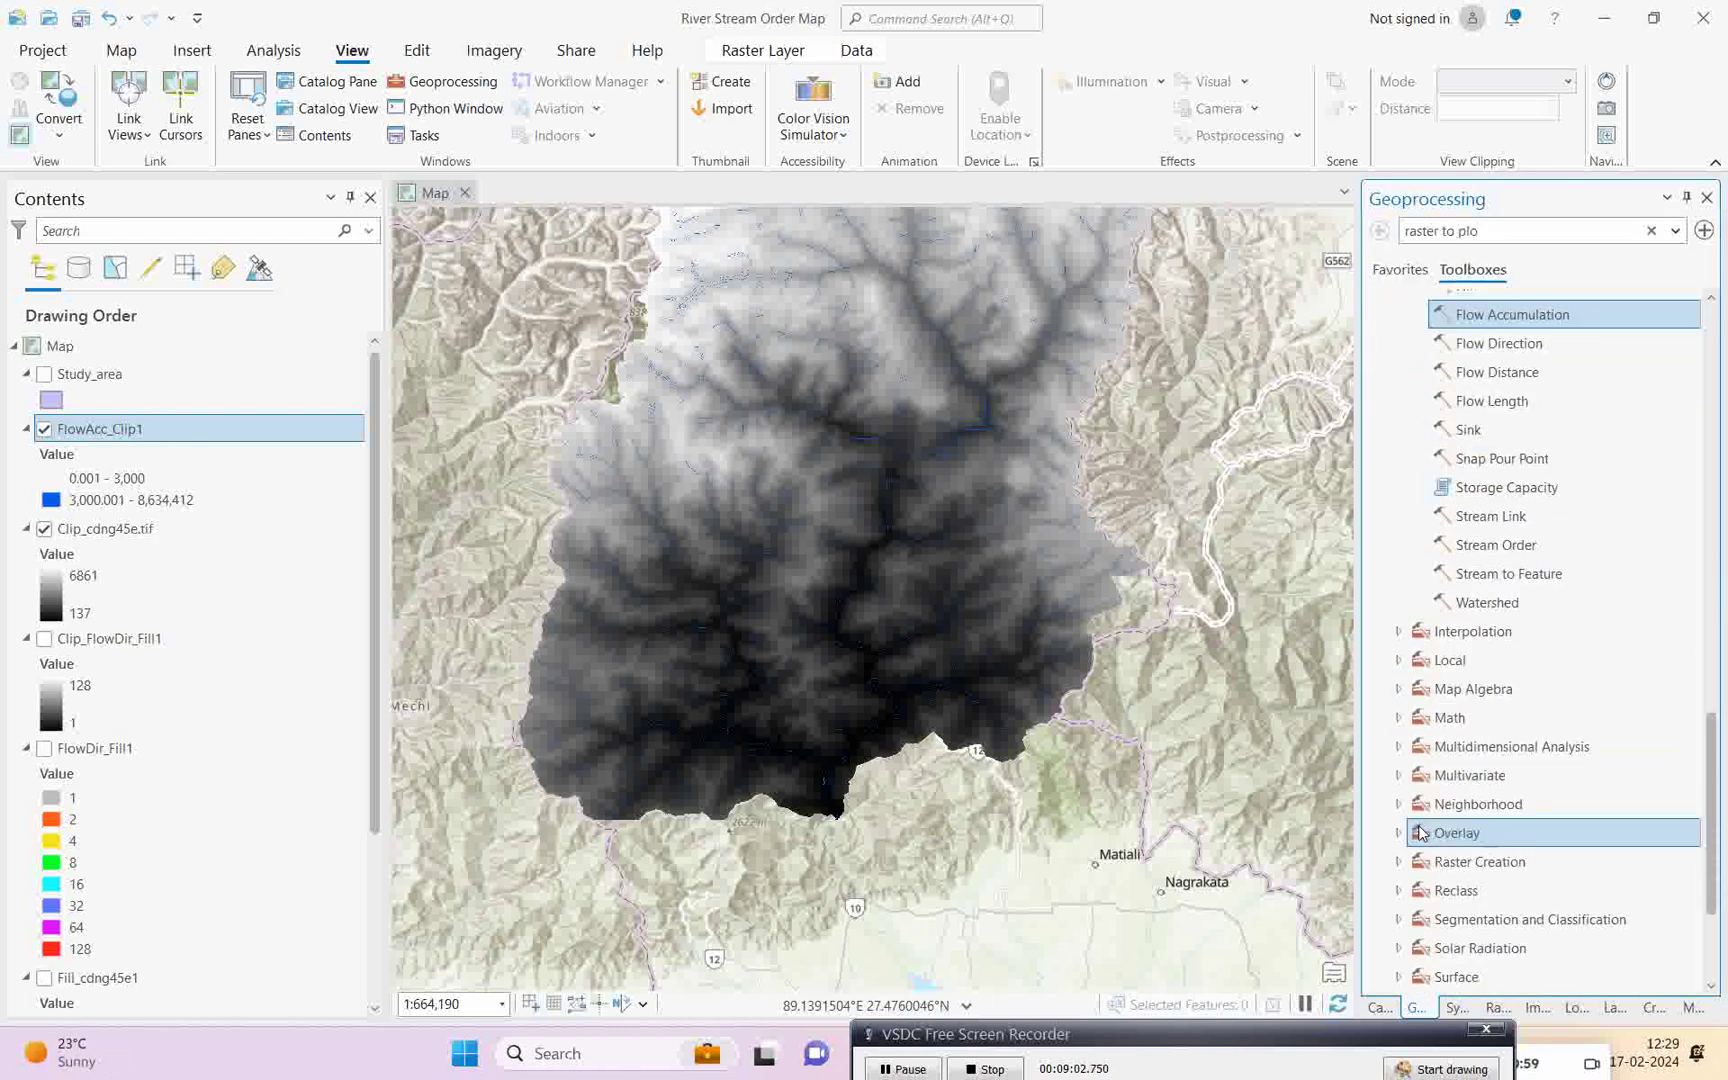
scroll(1420, 738, "up", 6)
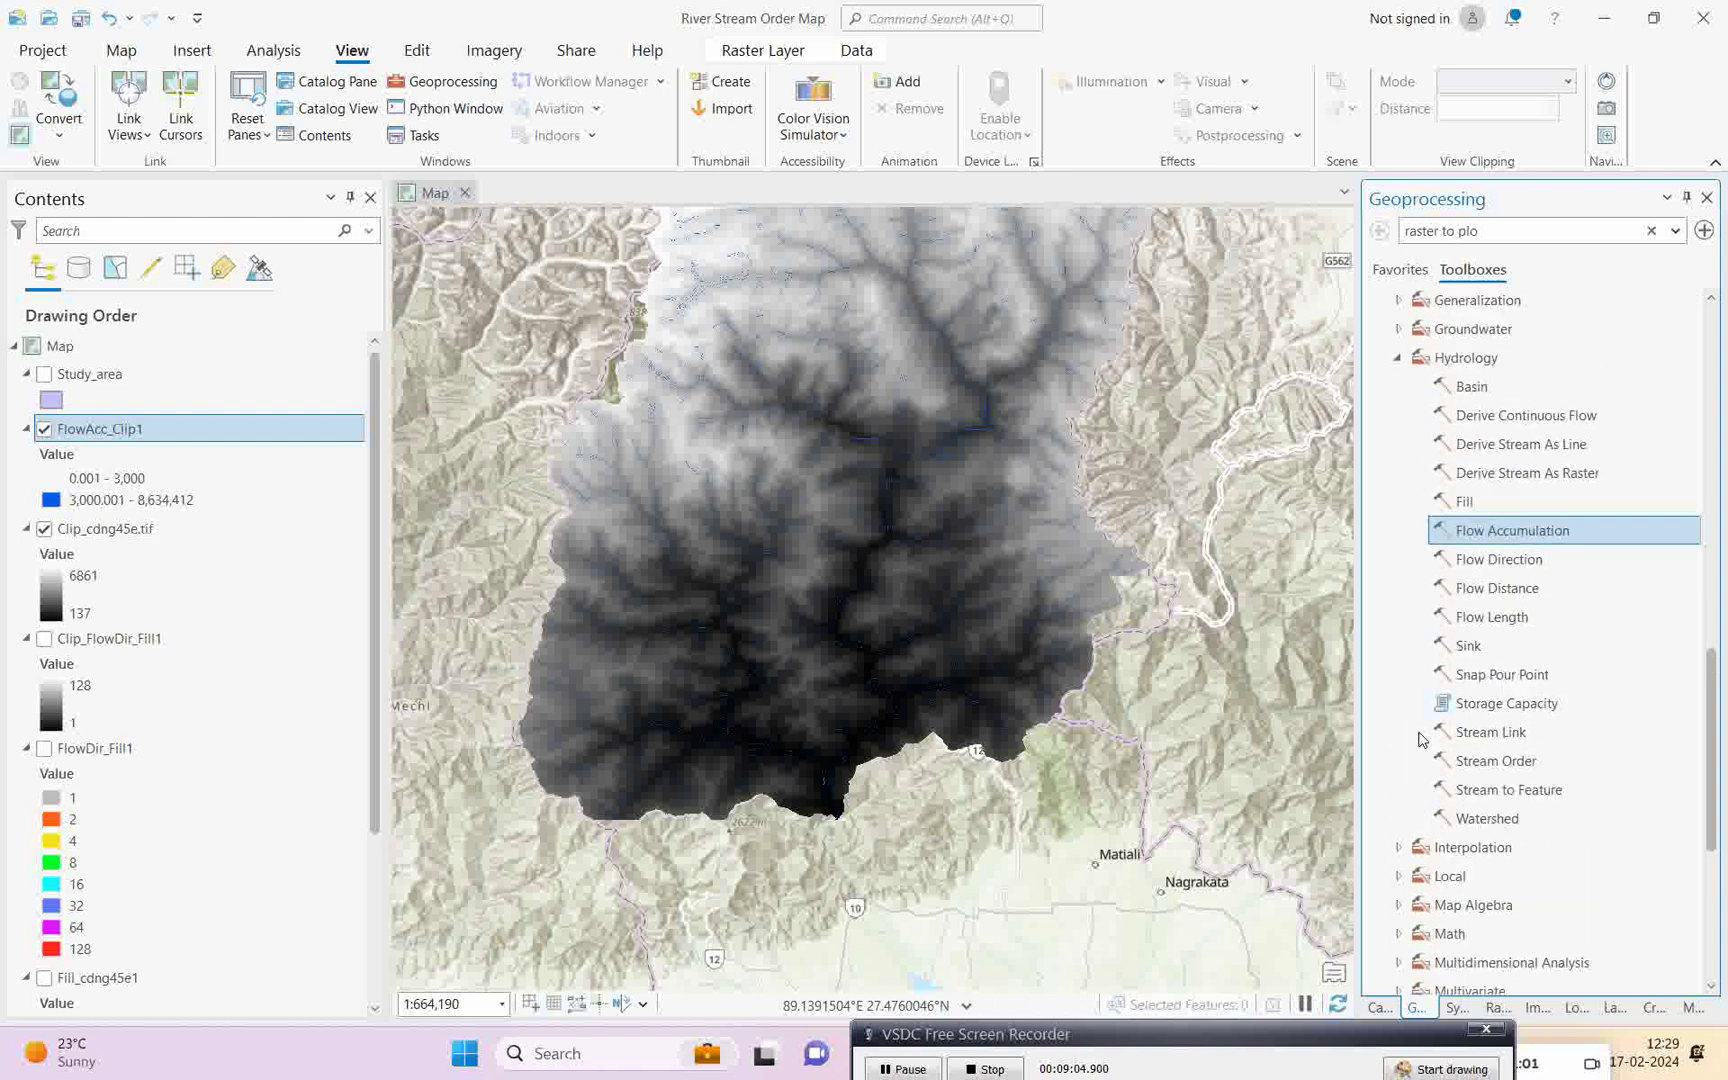
scroll(1420, 738, "up", 3)
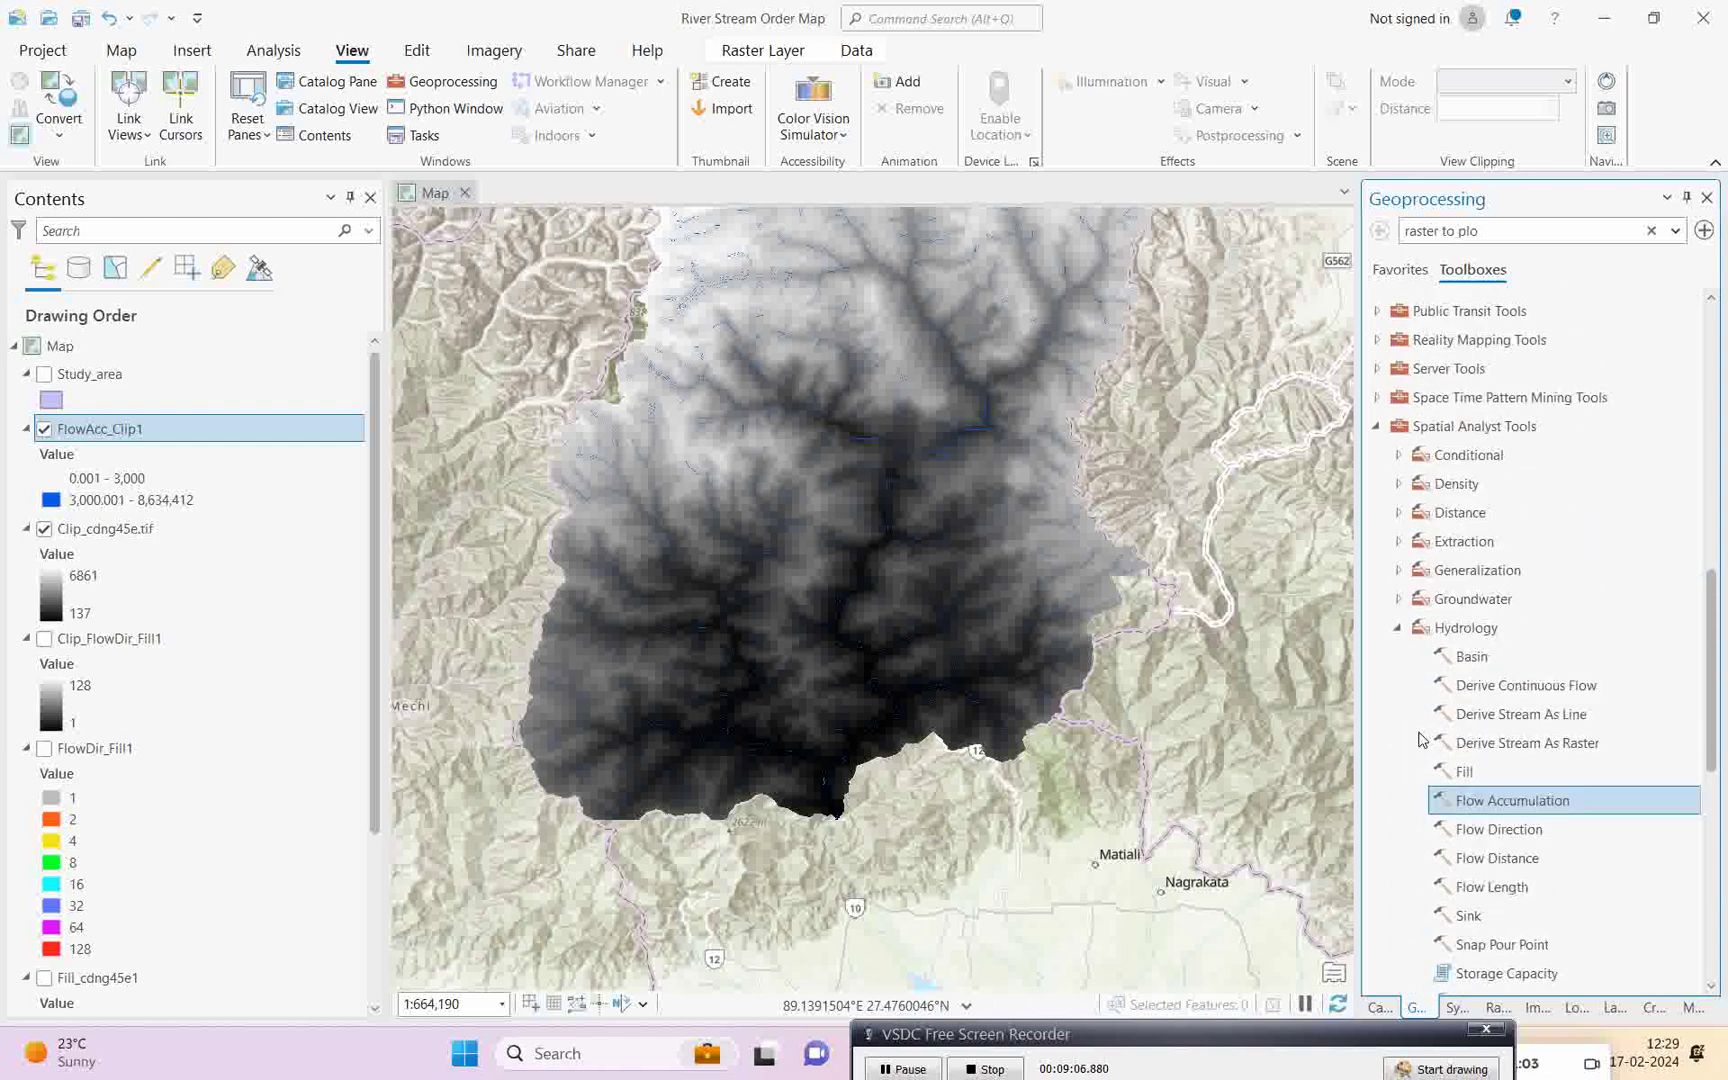
scroll(1420, 738, "down", 9)
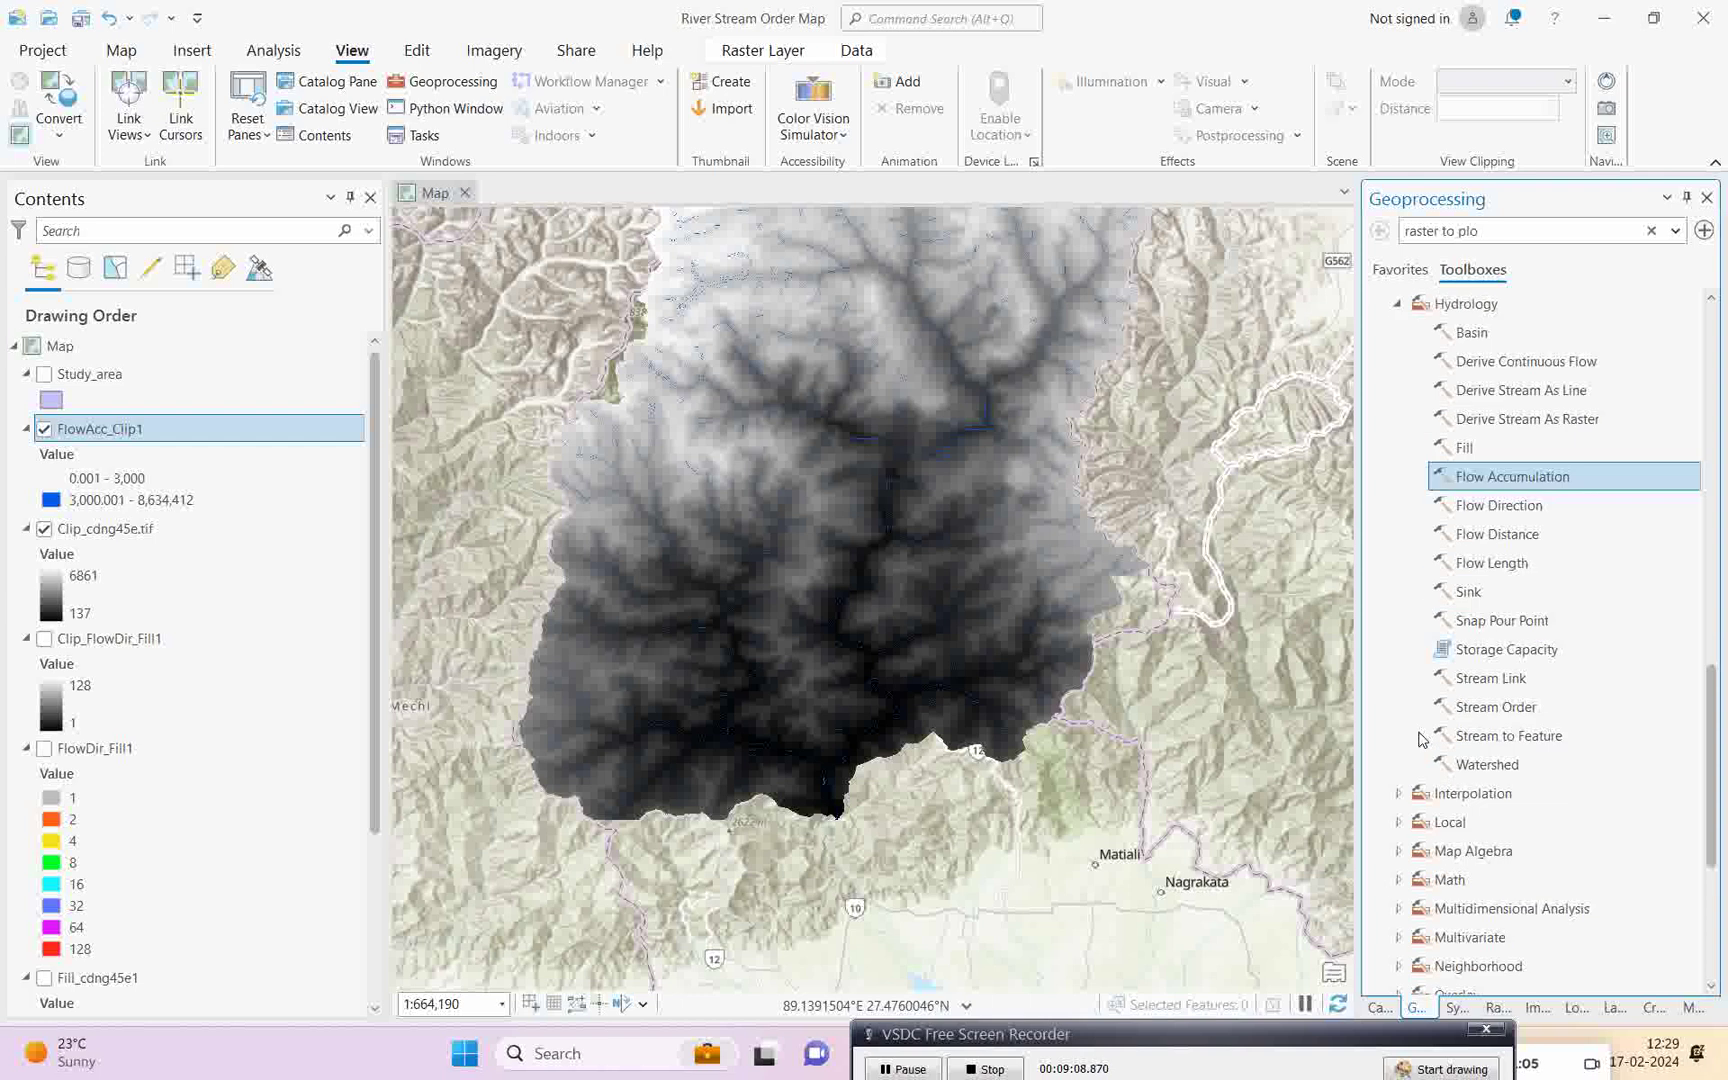
scroll(1420, 738, "down", 3)
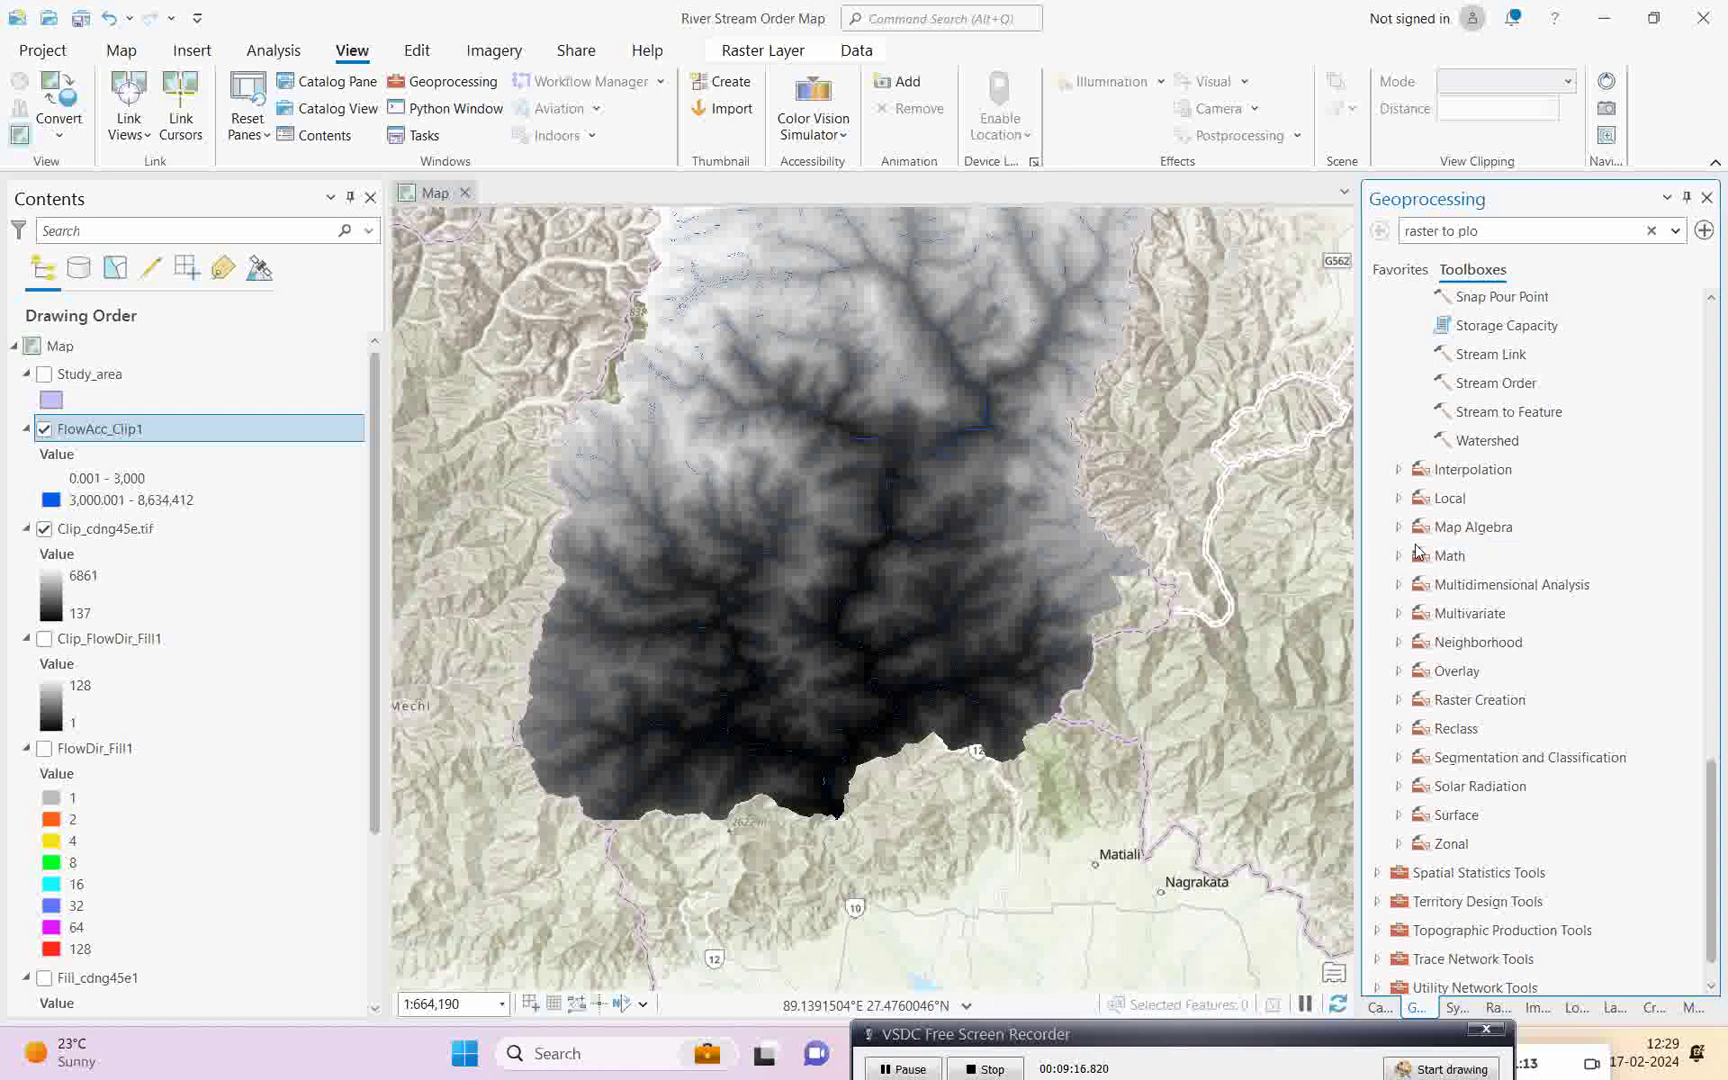
double_click(1462, 527)
scroll(1465, 530, "up", 3)
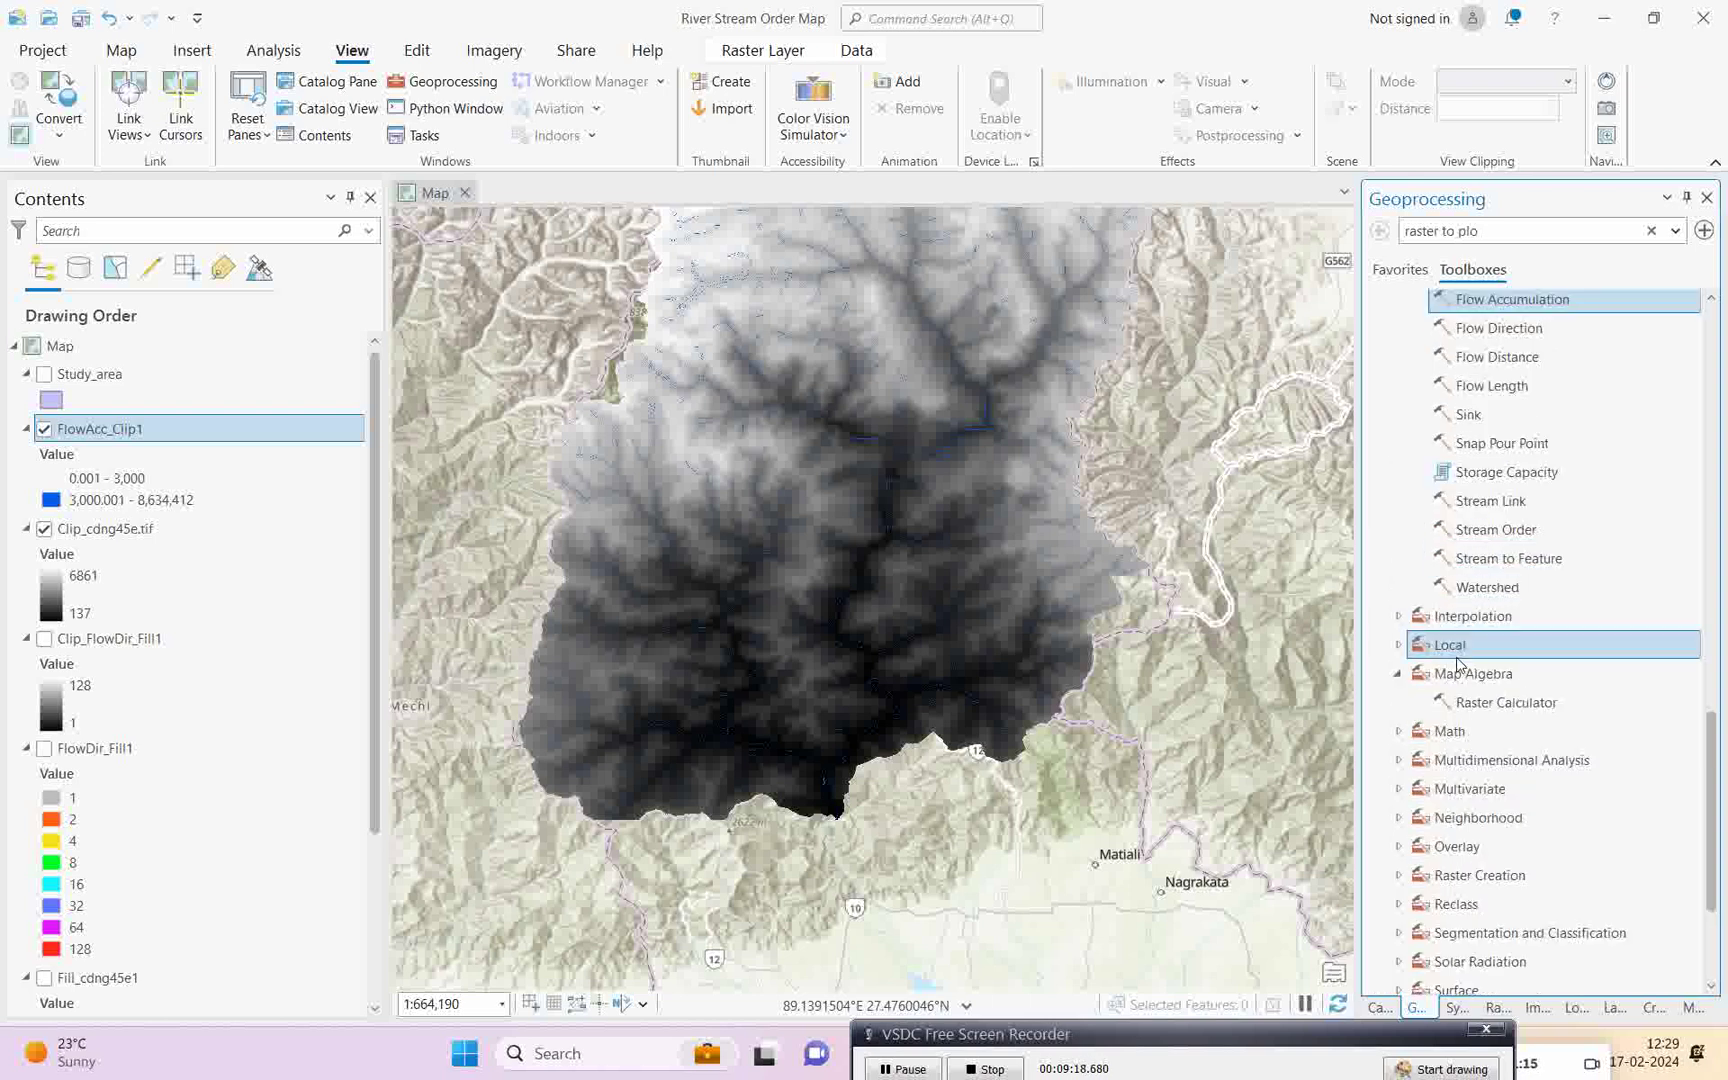
double_click(1492, 703)
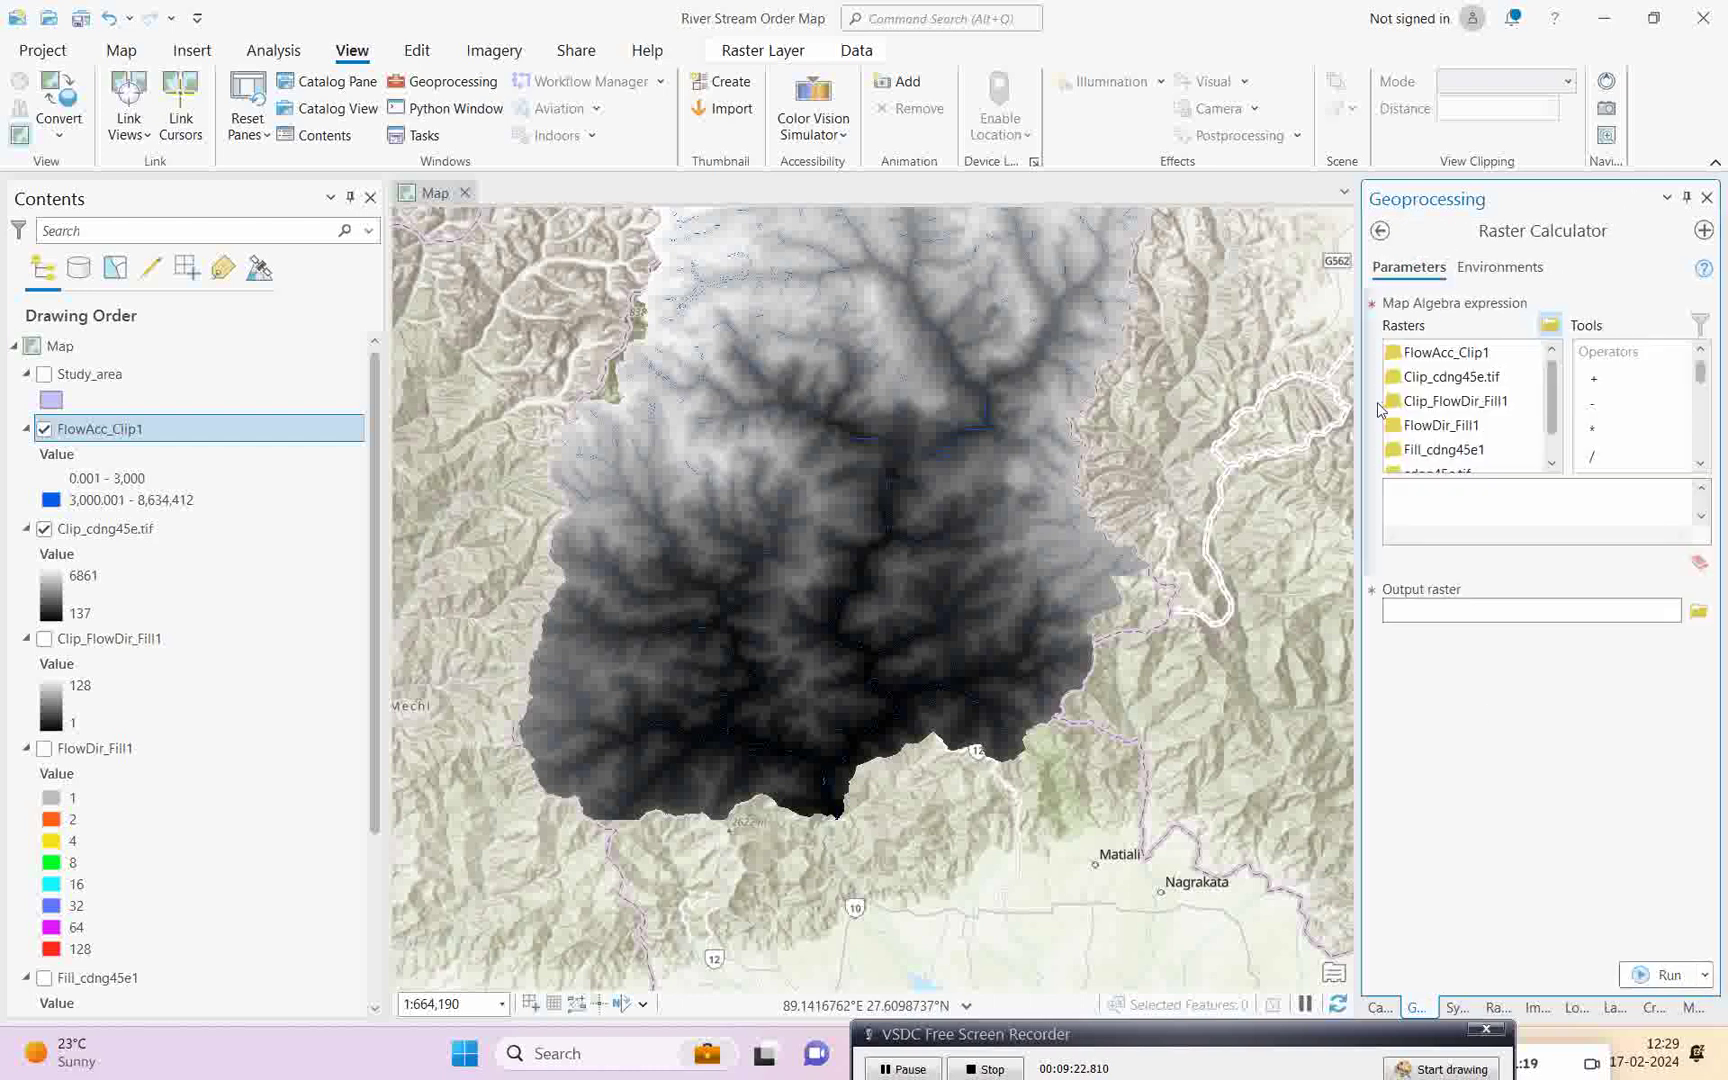
- Run Raster Calculator with "FlowAcc_Clip1" >3000, producing the flowac_raste output
double_click(1432, 355)
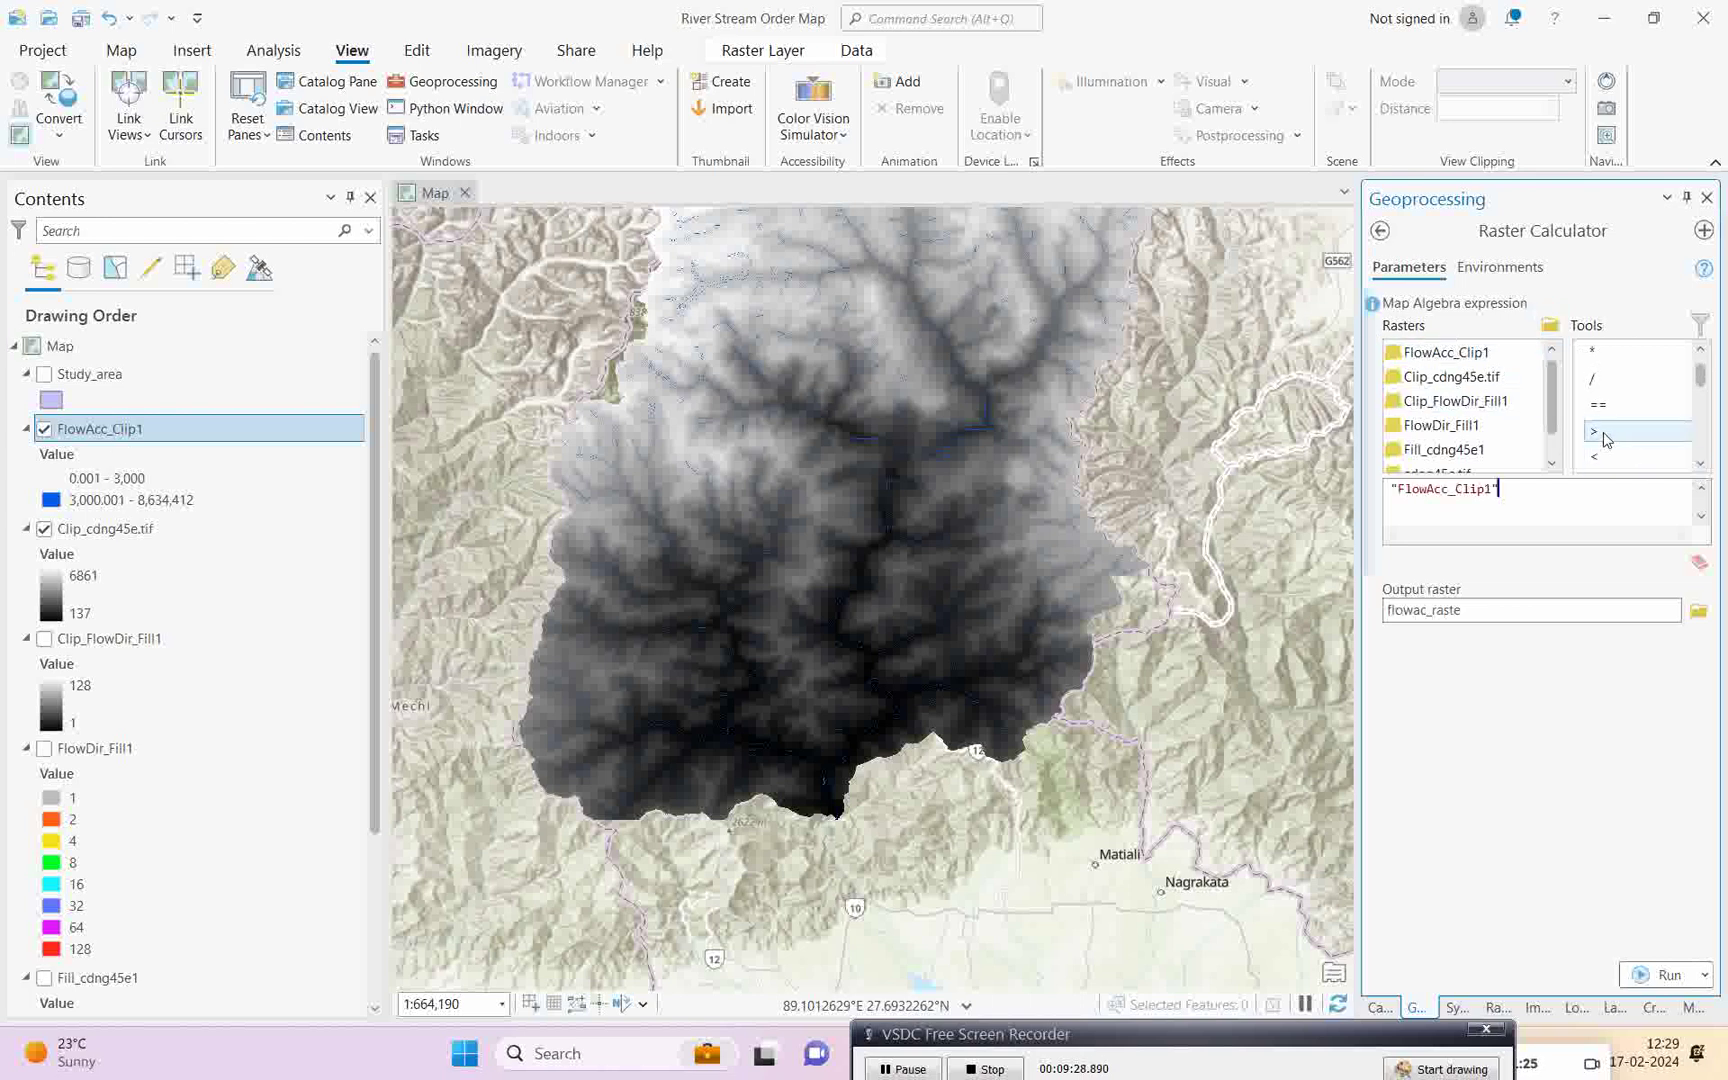
double_click(1604, 440)
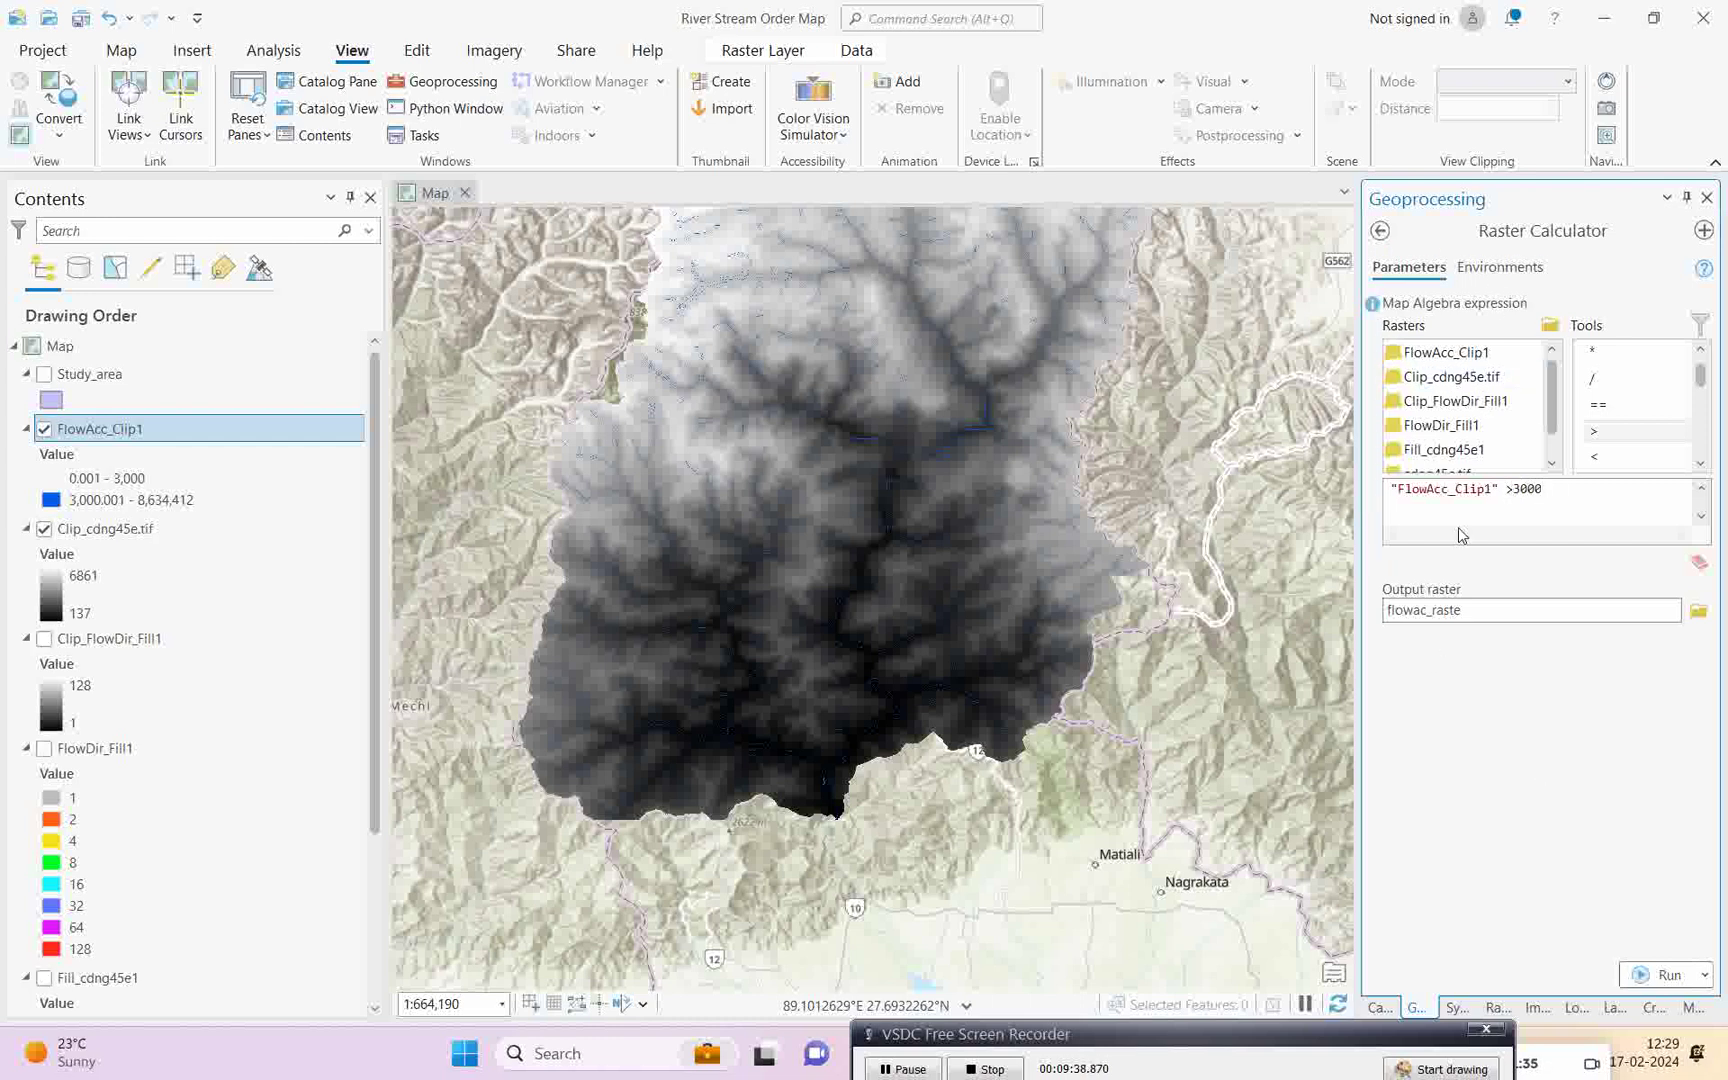
left_click(1641, 975)
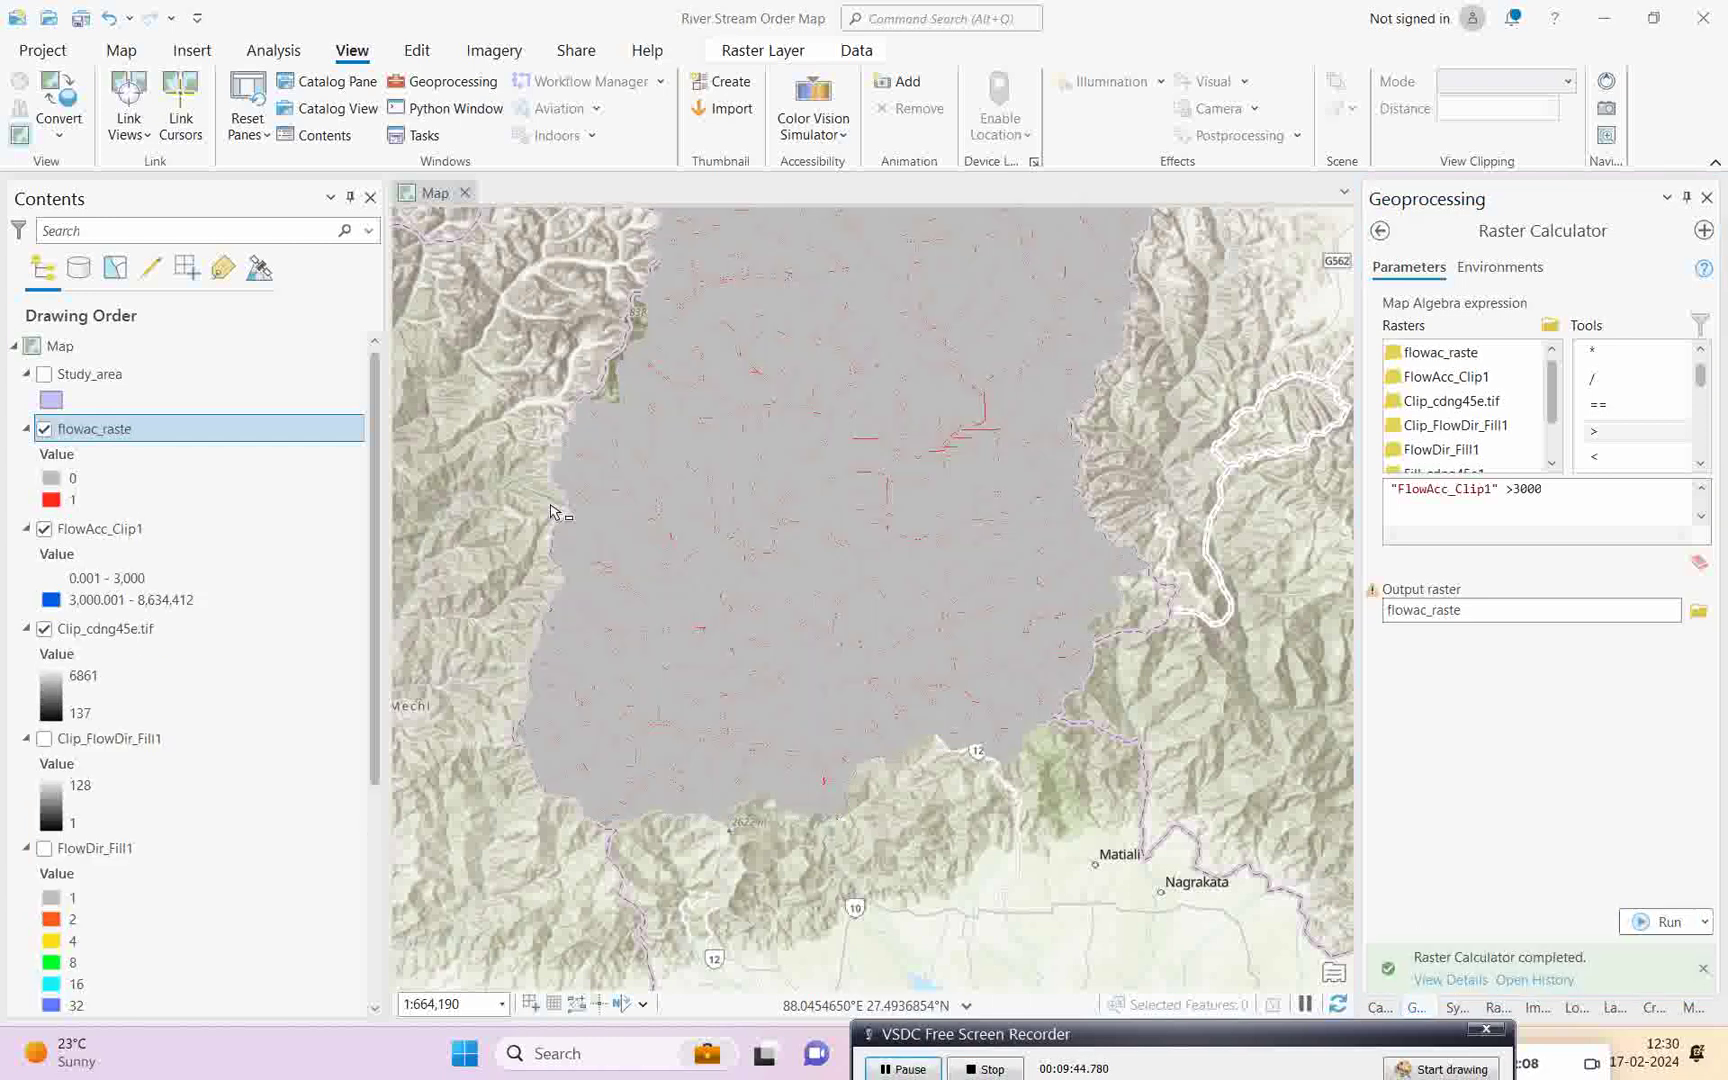
- Make flowac_raste value 0 transparent and value 1 blue, and hide FlowAcc_Clip1
left_click(50, 479)
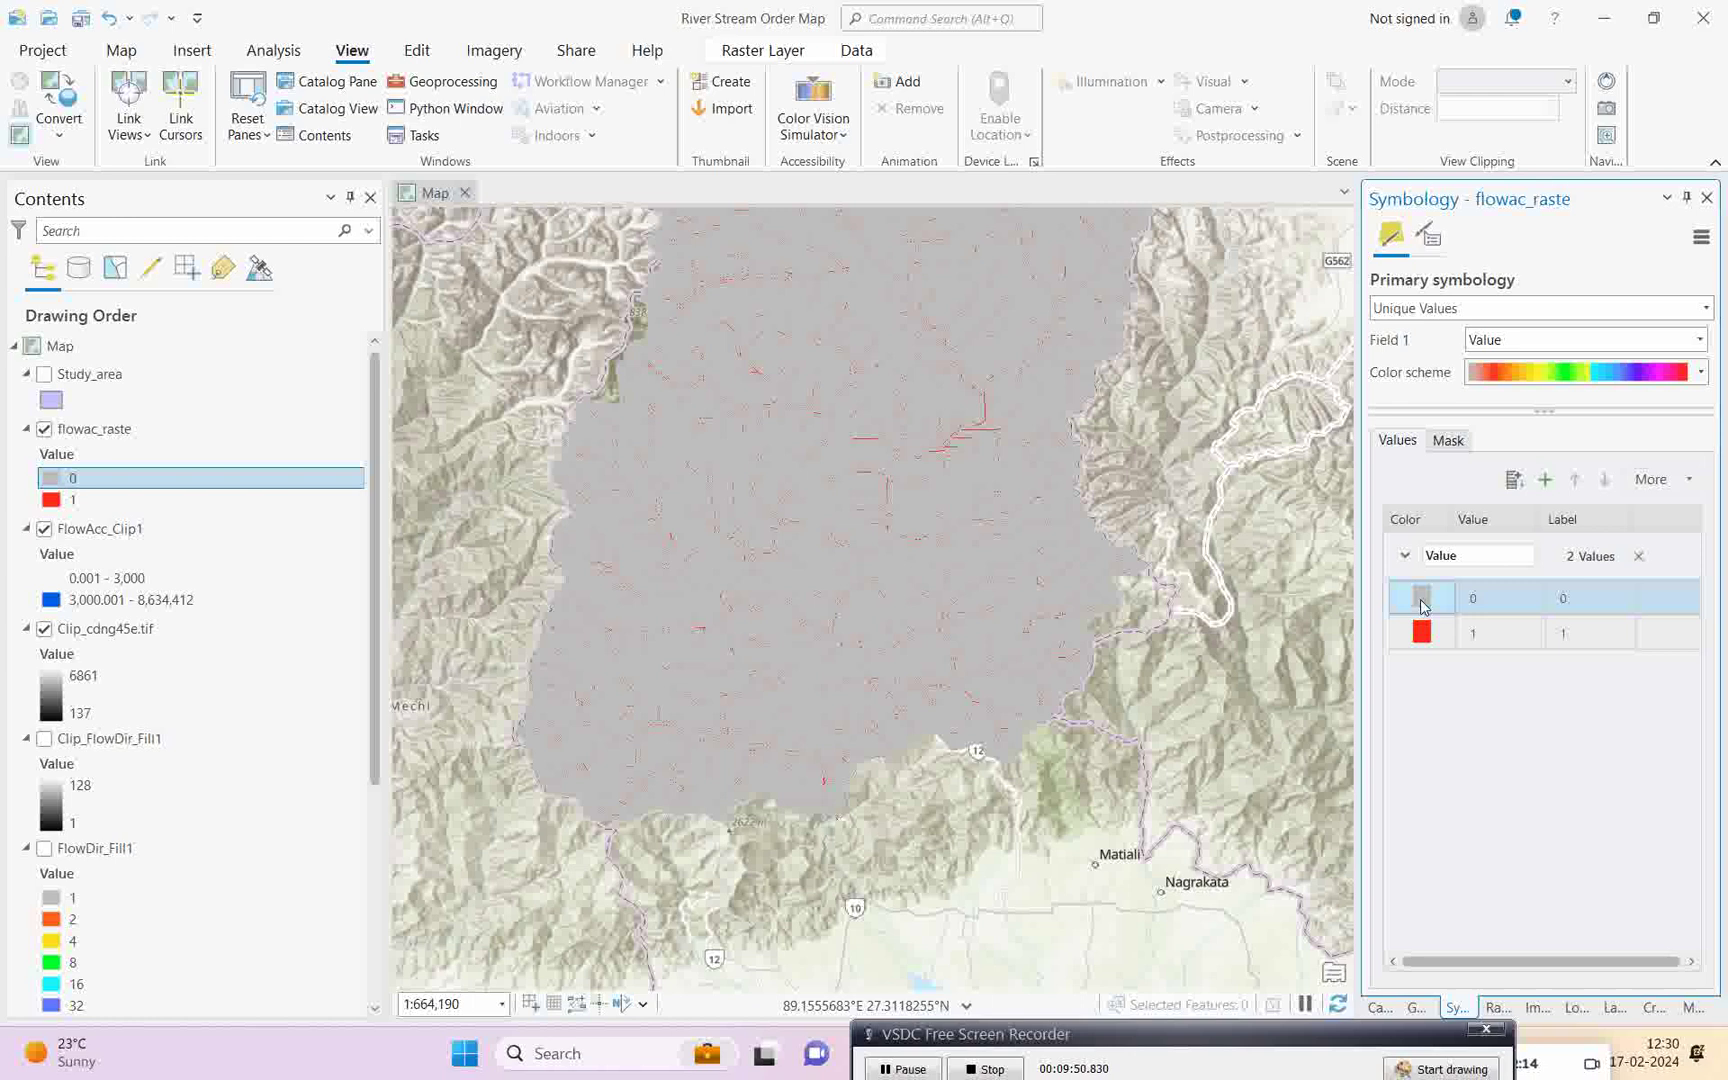
left_click(1422, 600)
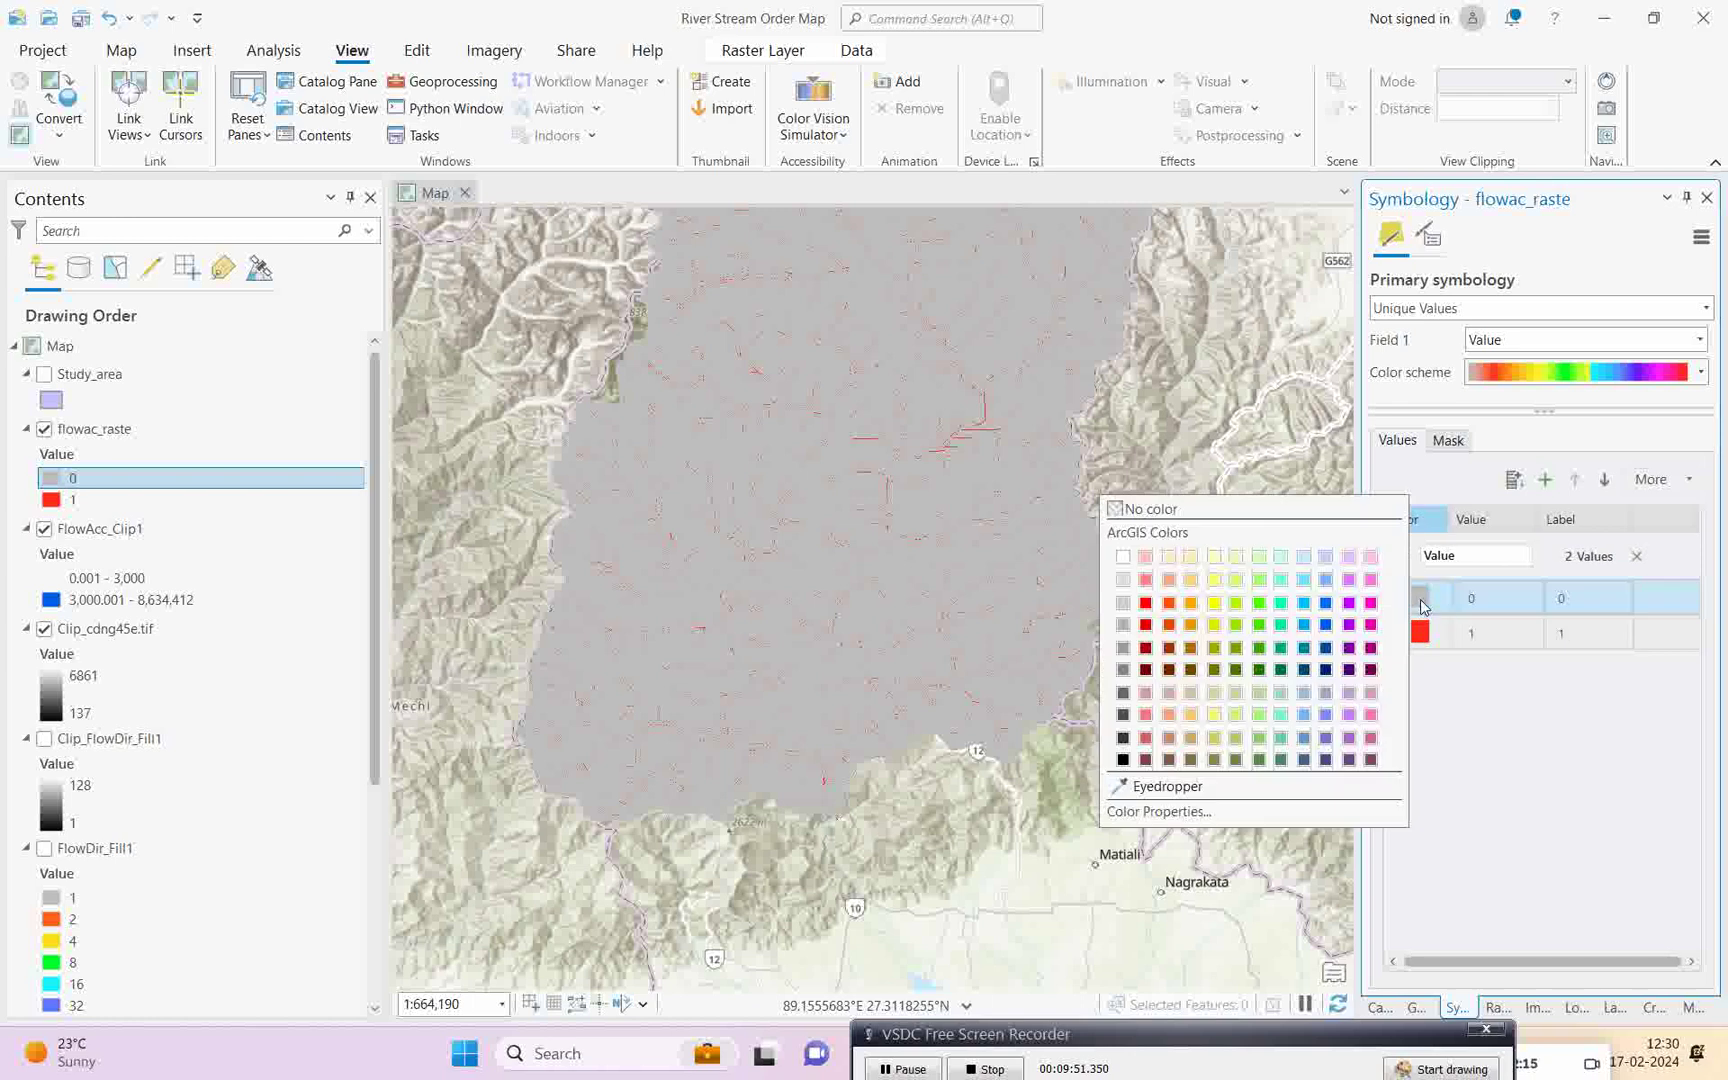
left_click(1123, 511)
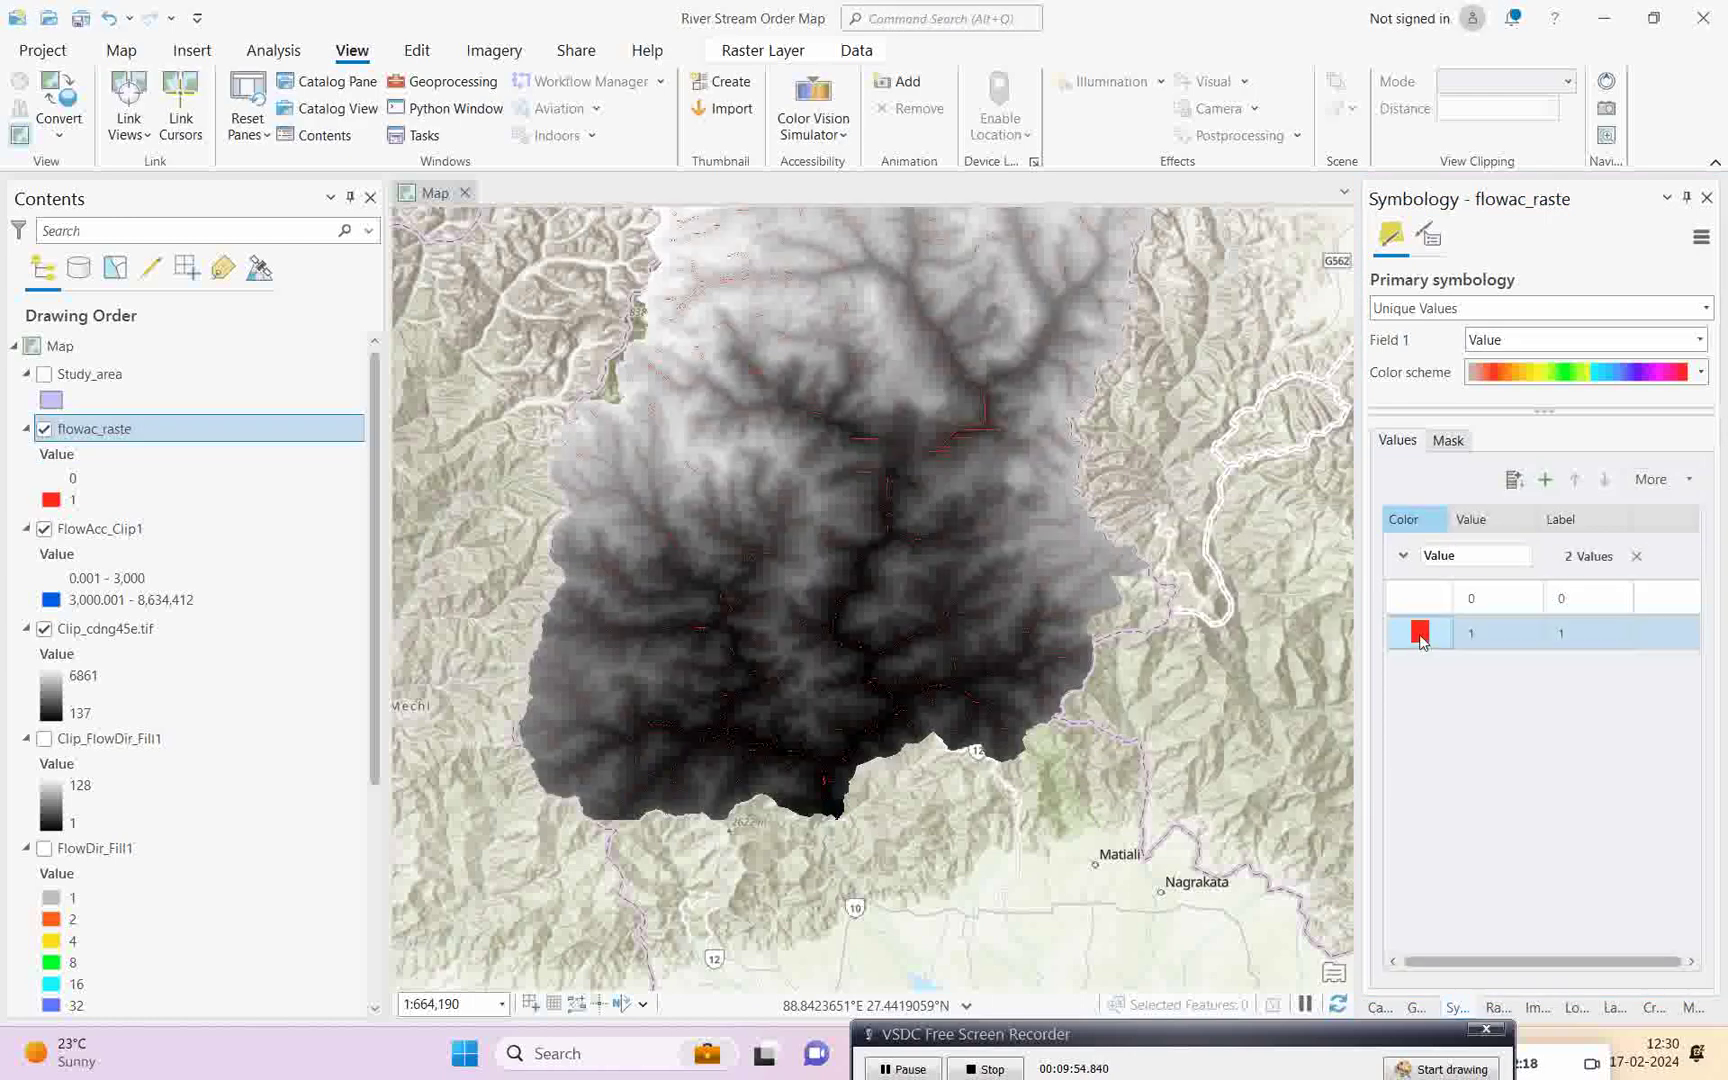
left_click(1420, 634)
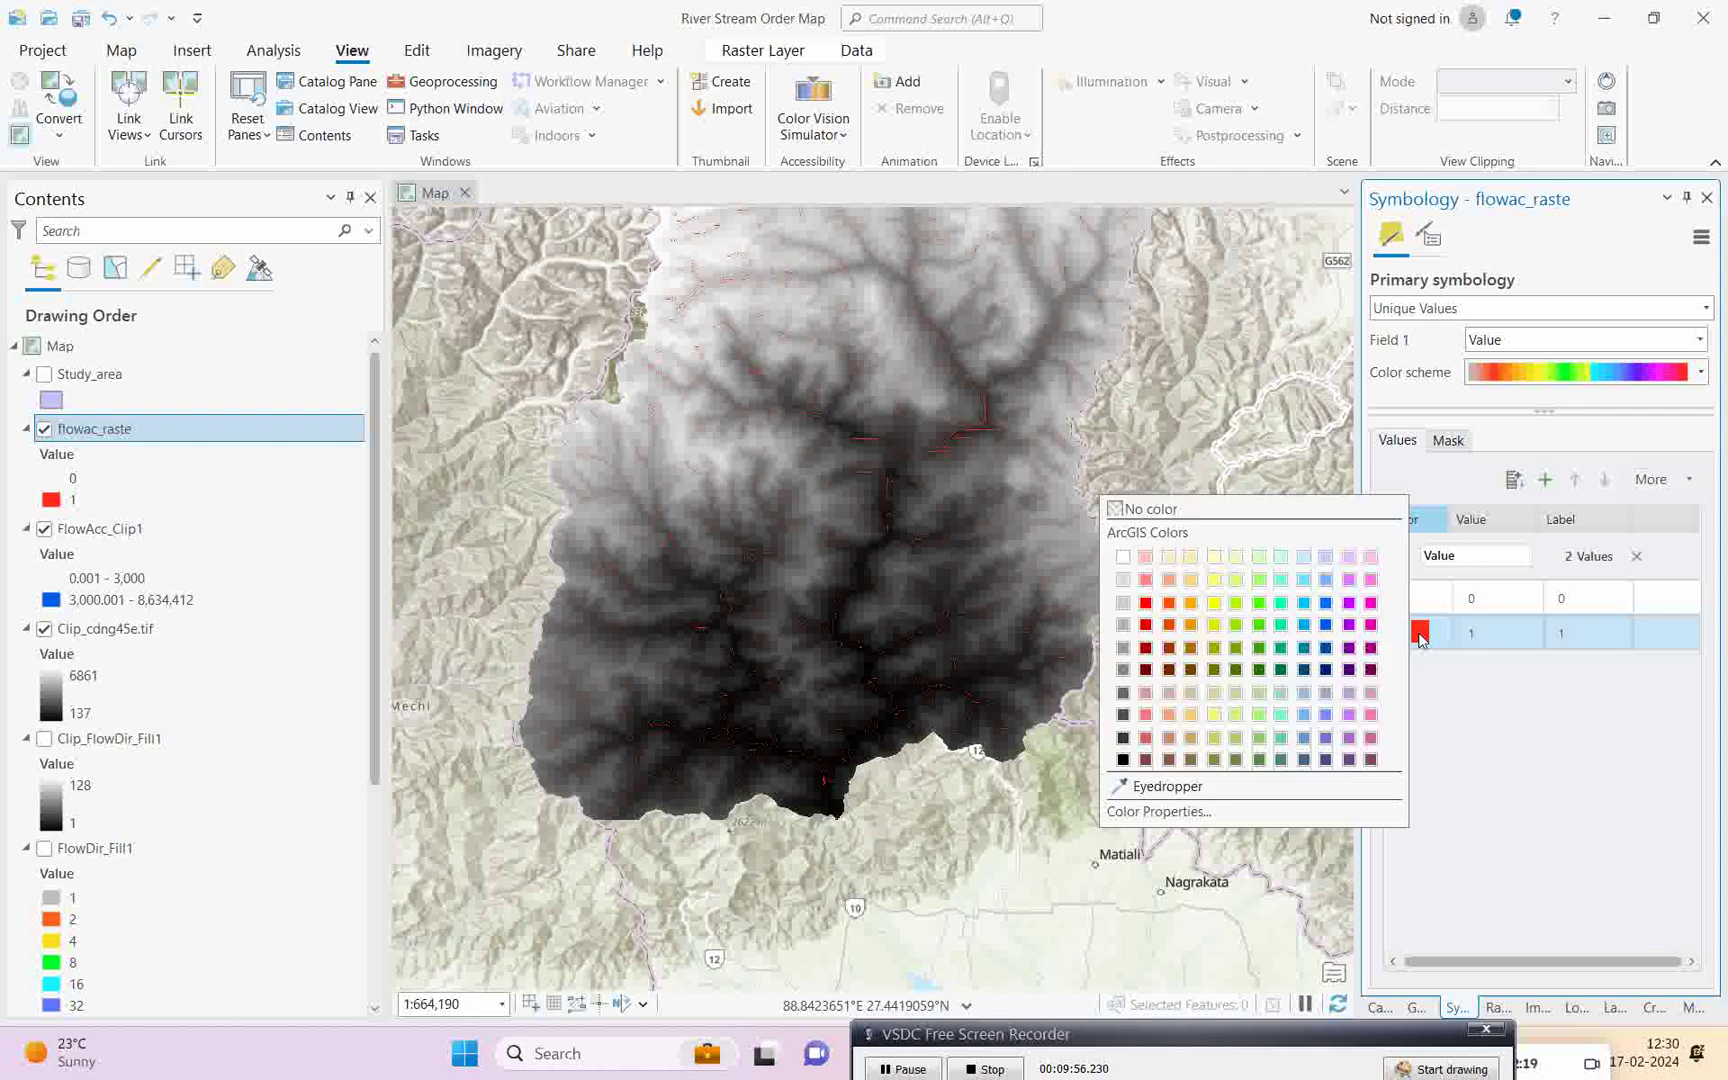
left_click(1330, 627)
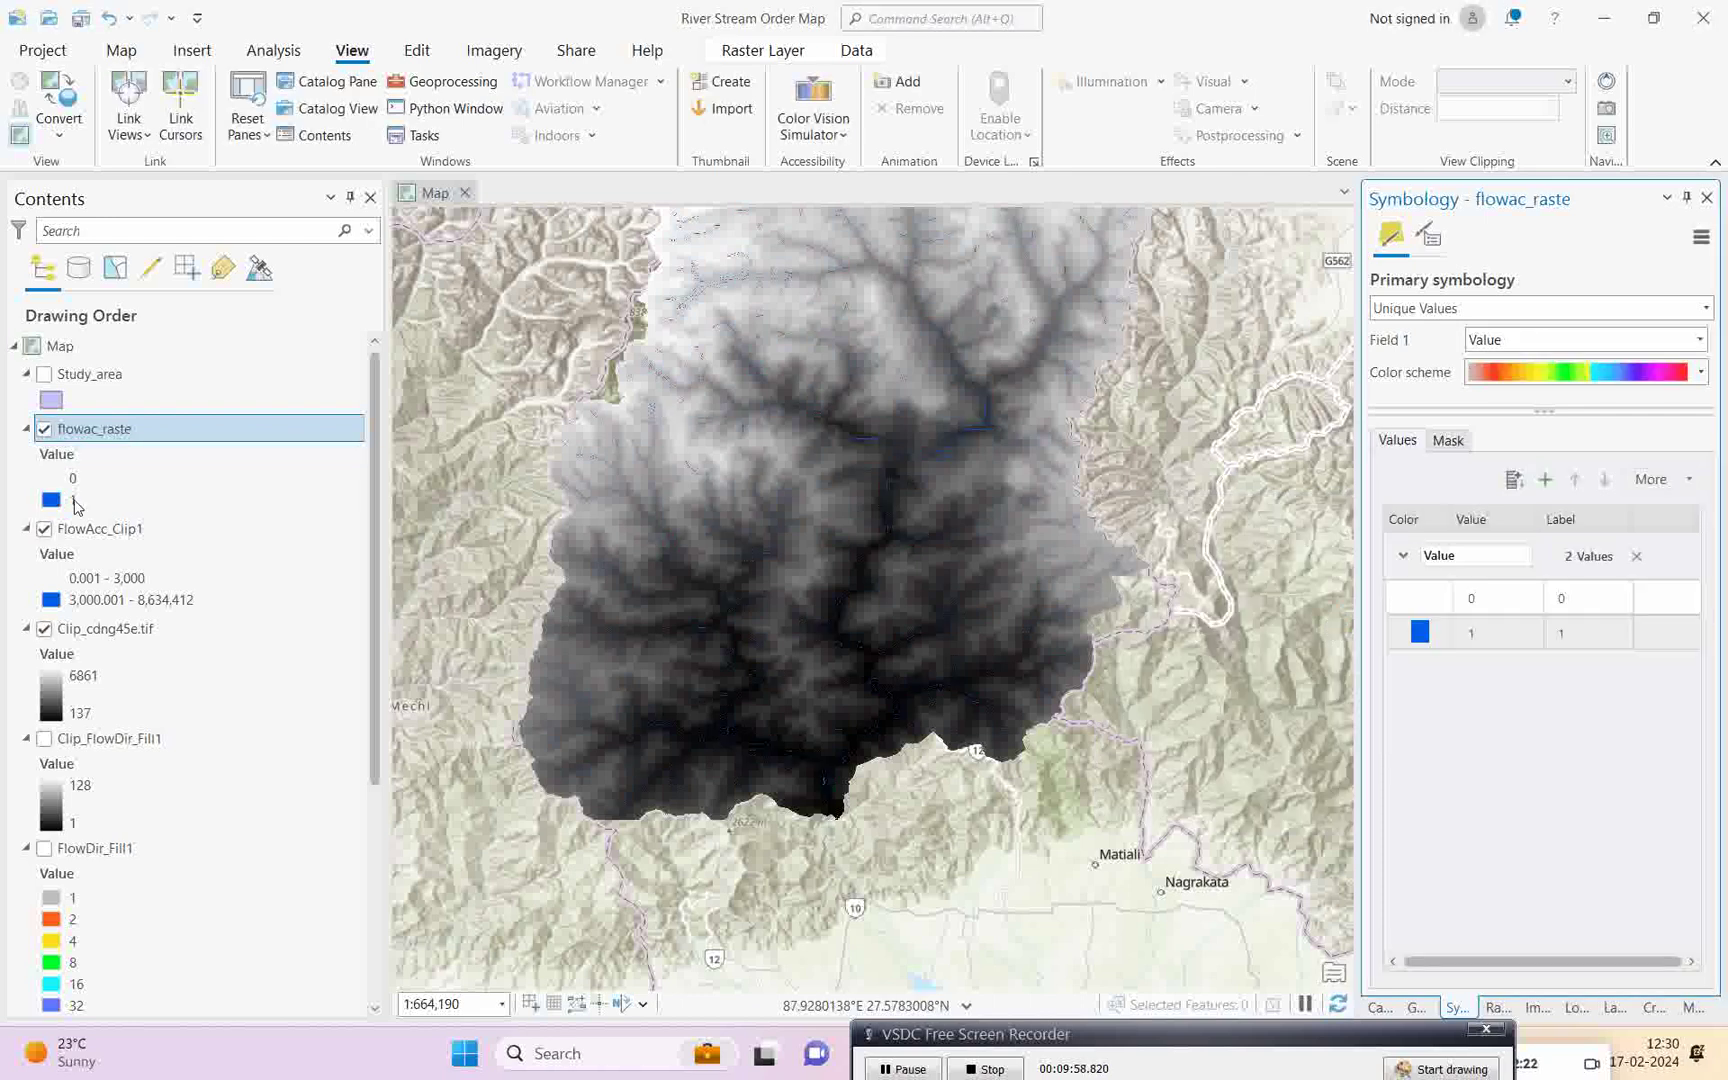
left_click(44, 528)
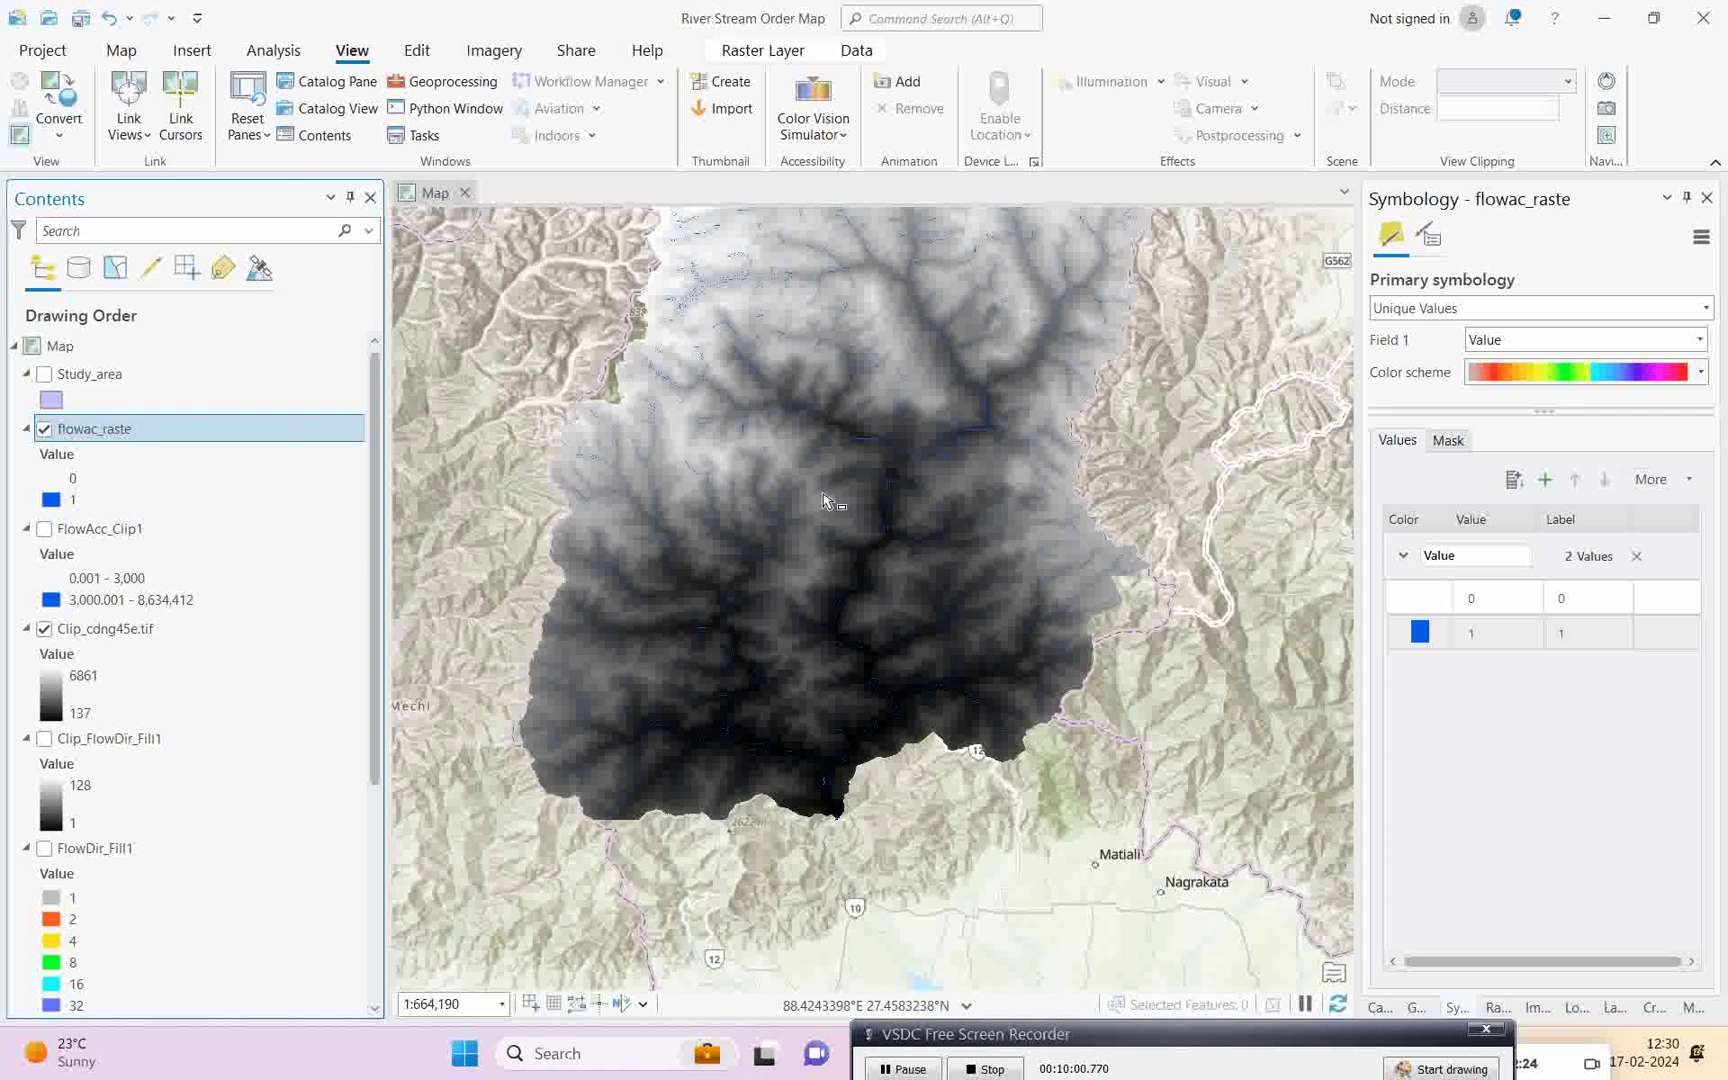
- Zoom in on the streams and bring the Raster Calculator pane back into view
left_click(121, 51)
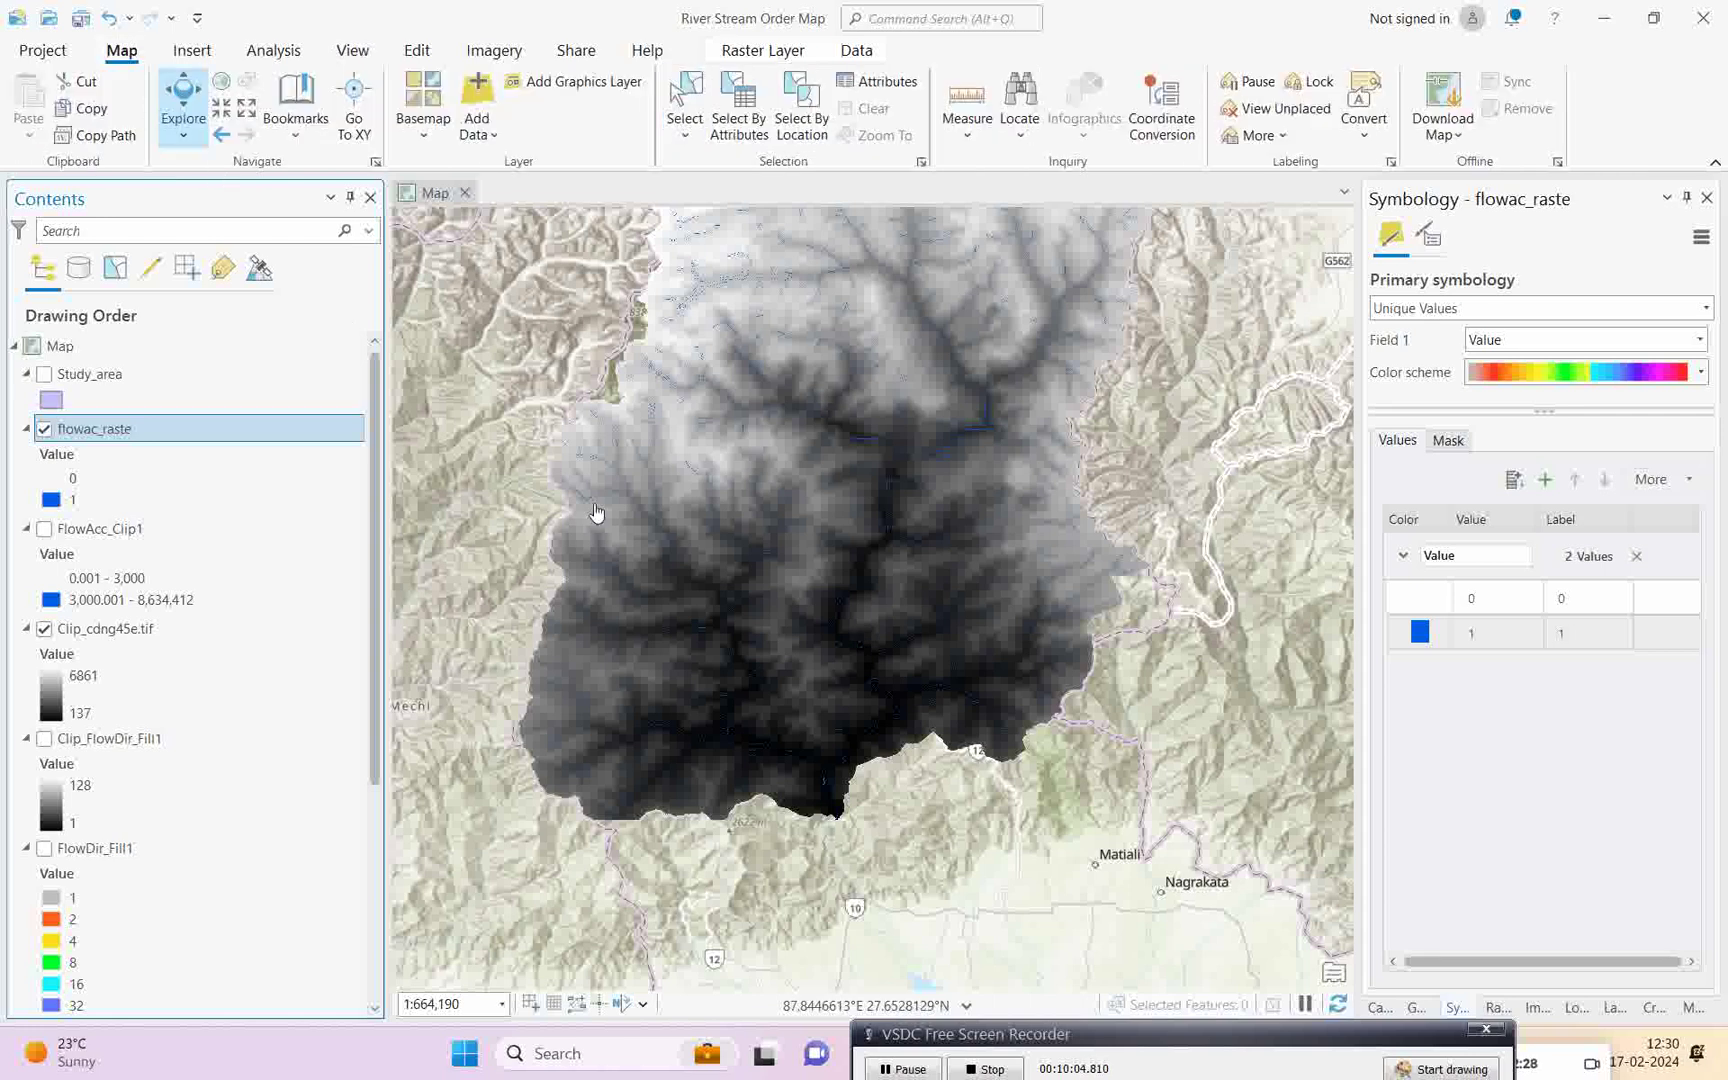
scroll(871, 653, "up", 3)
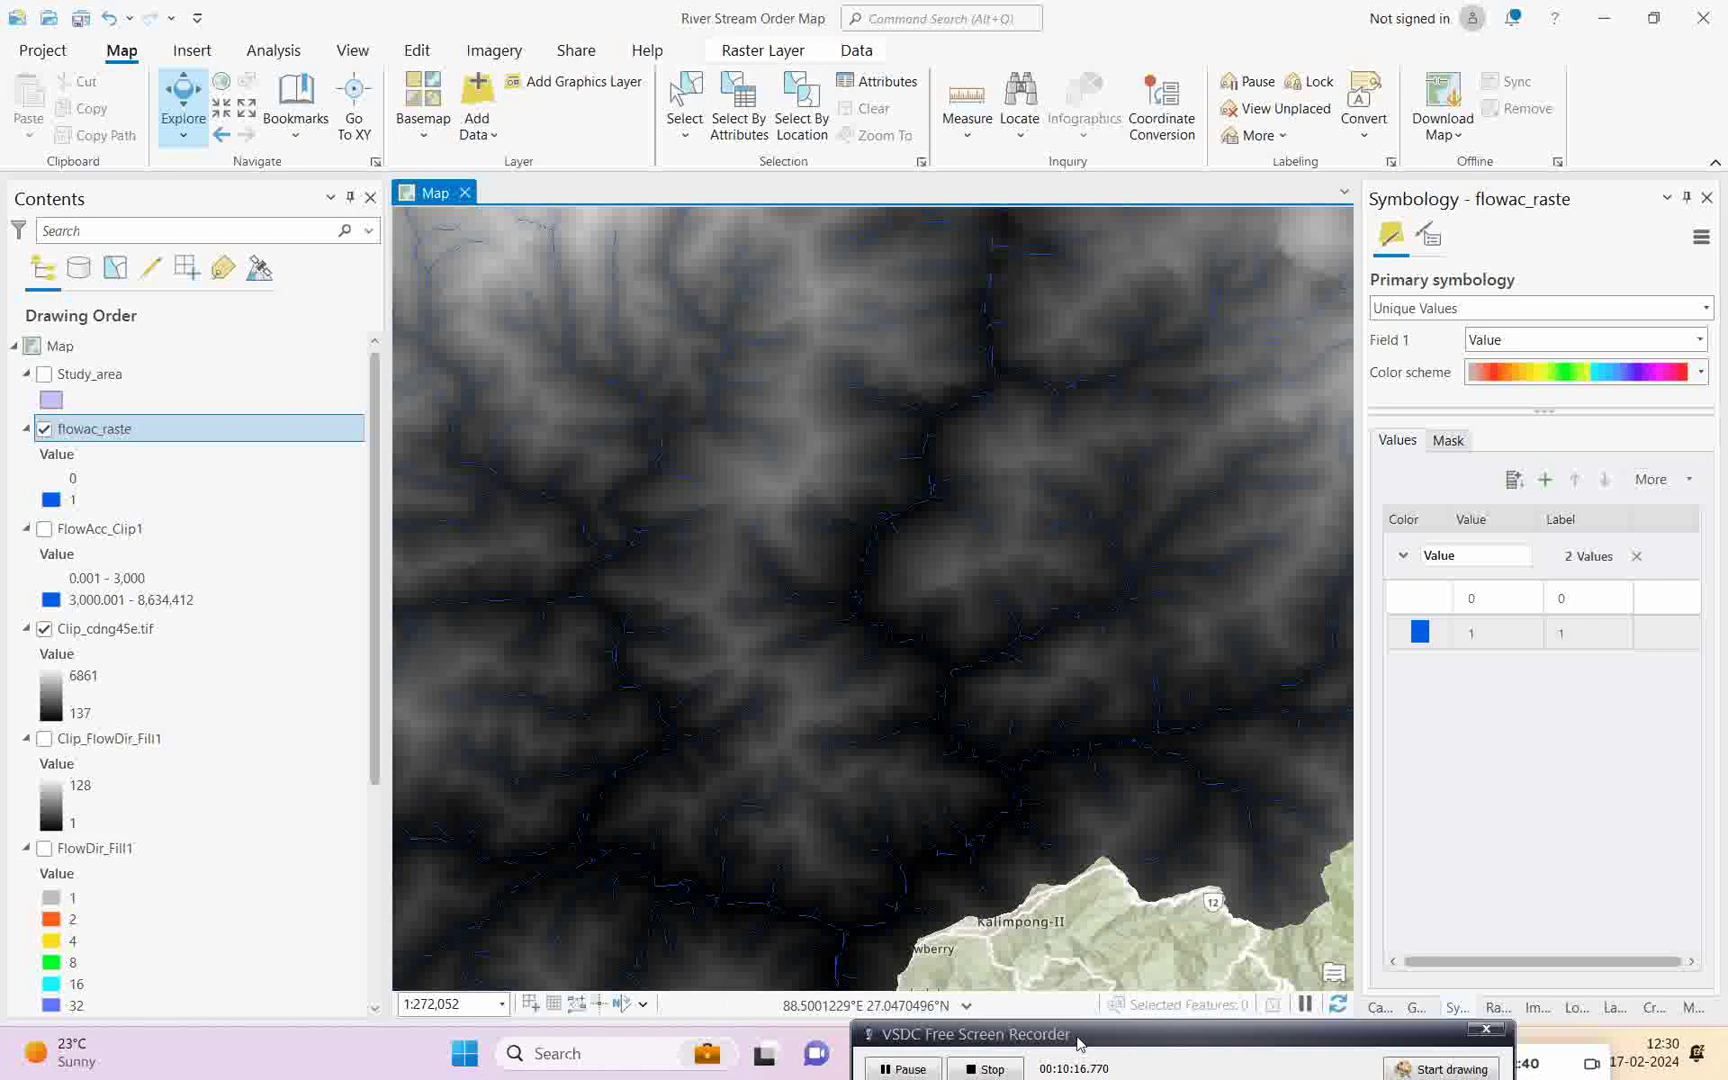
left_click_drag(1078, 1043, 1105, 1043)
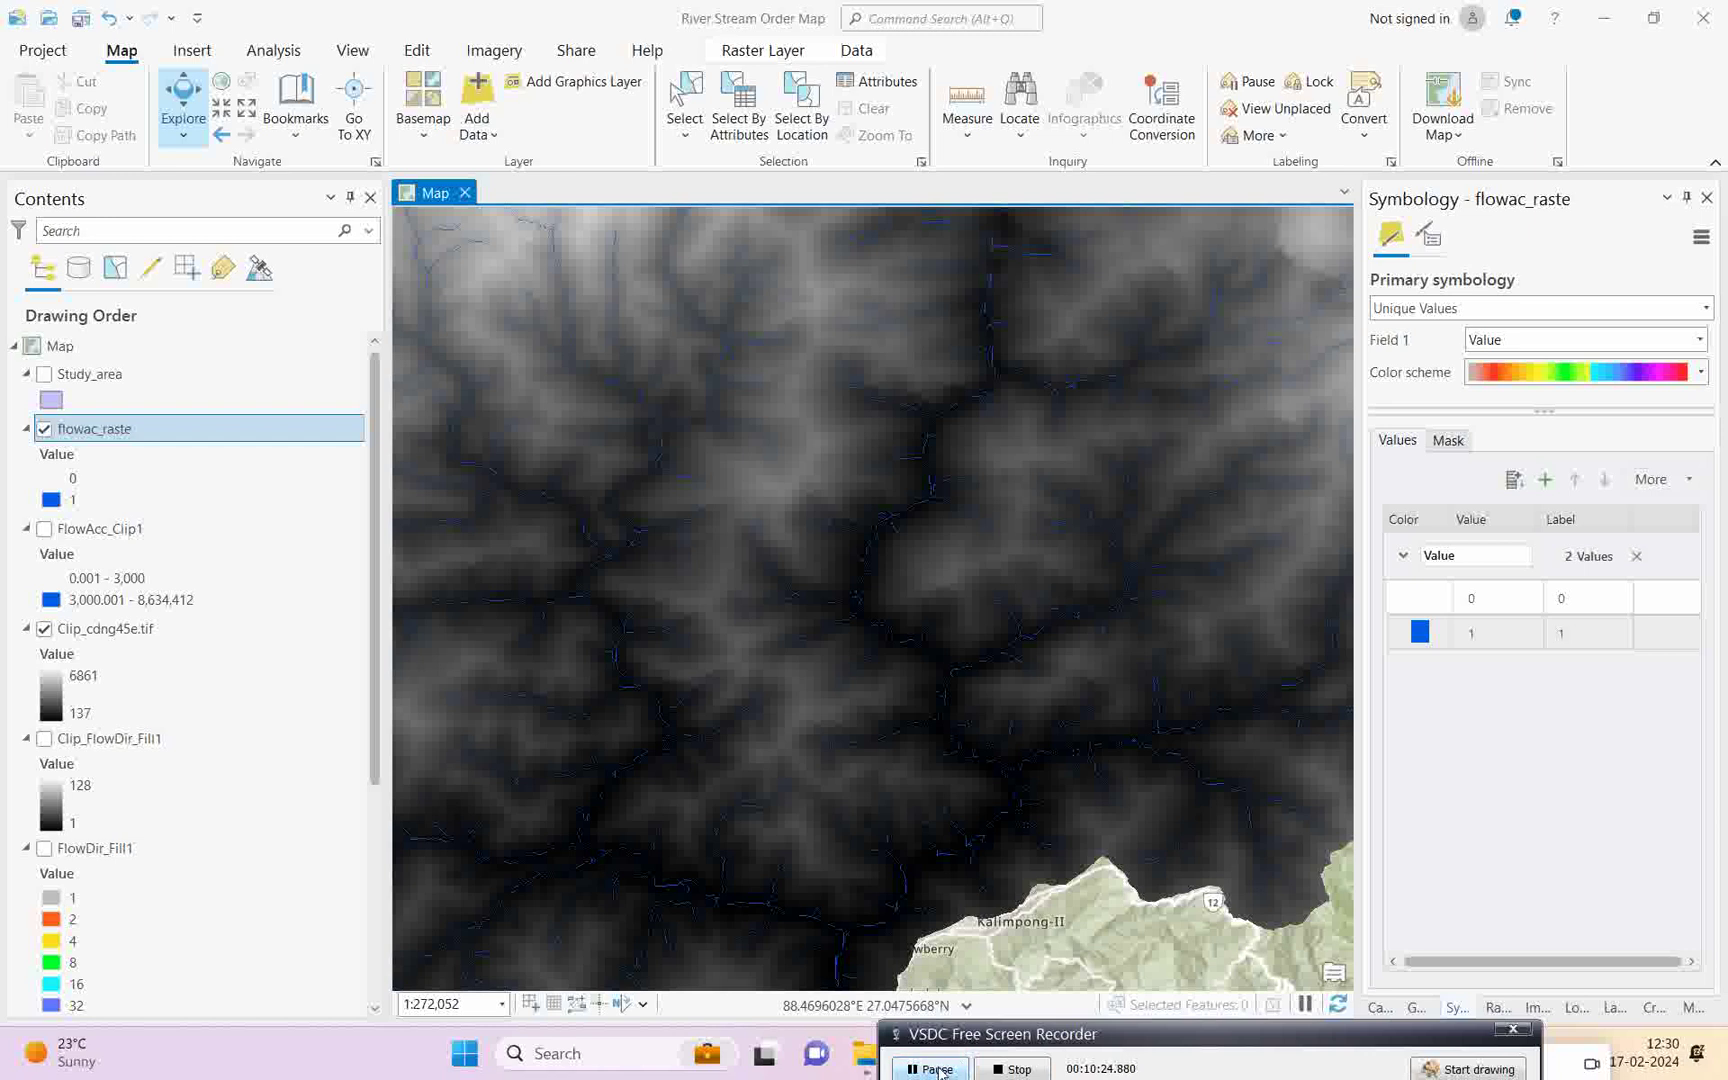
left_click_drag(1305, 1047, 1162, 1047)
- Fill in Stream Order: flowac_raste streams, Clip_FlowDir_Fill1 flow direction, Strahler method
left_click(1415, 1008)
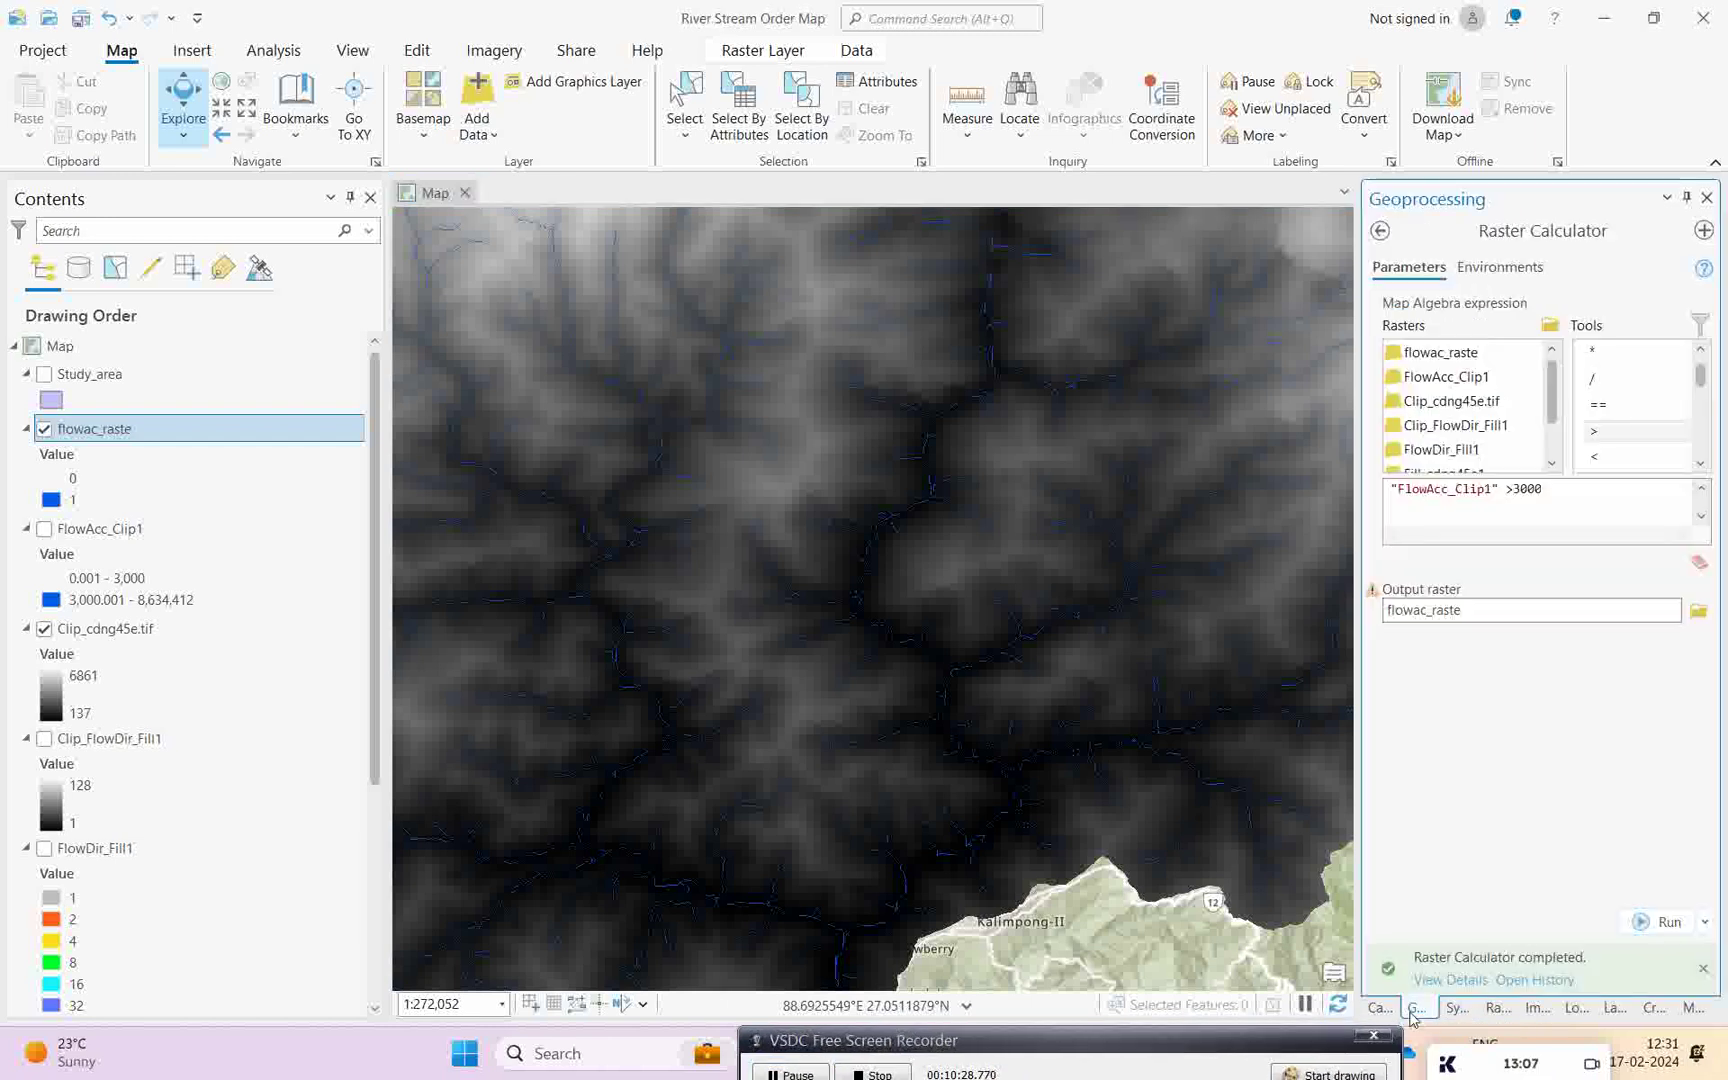
left_click(1380, 230)
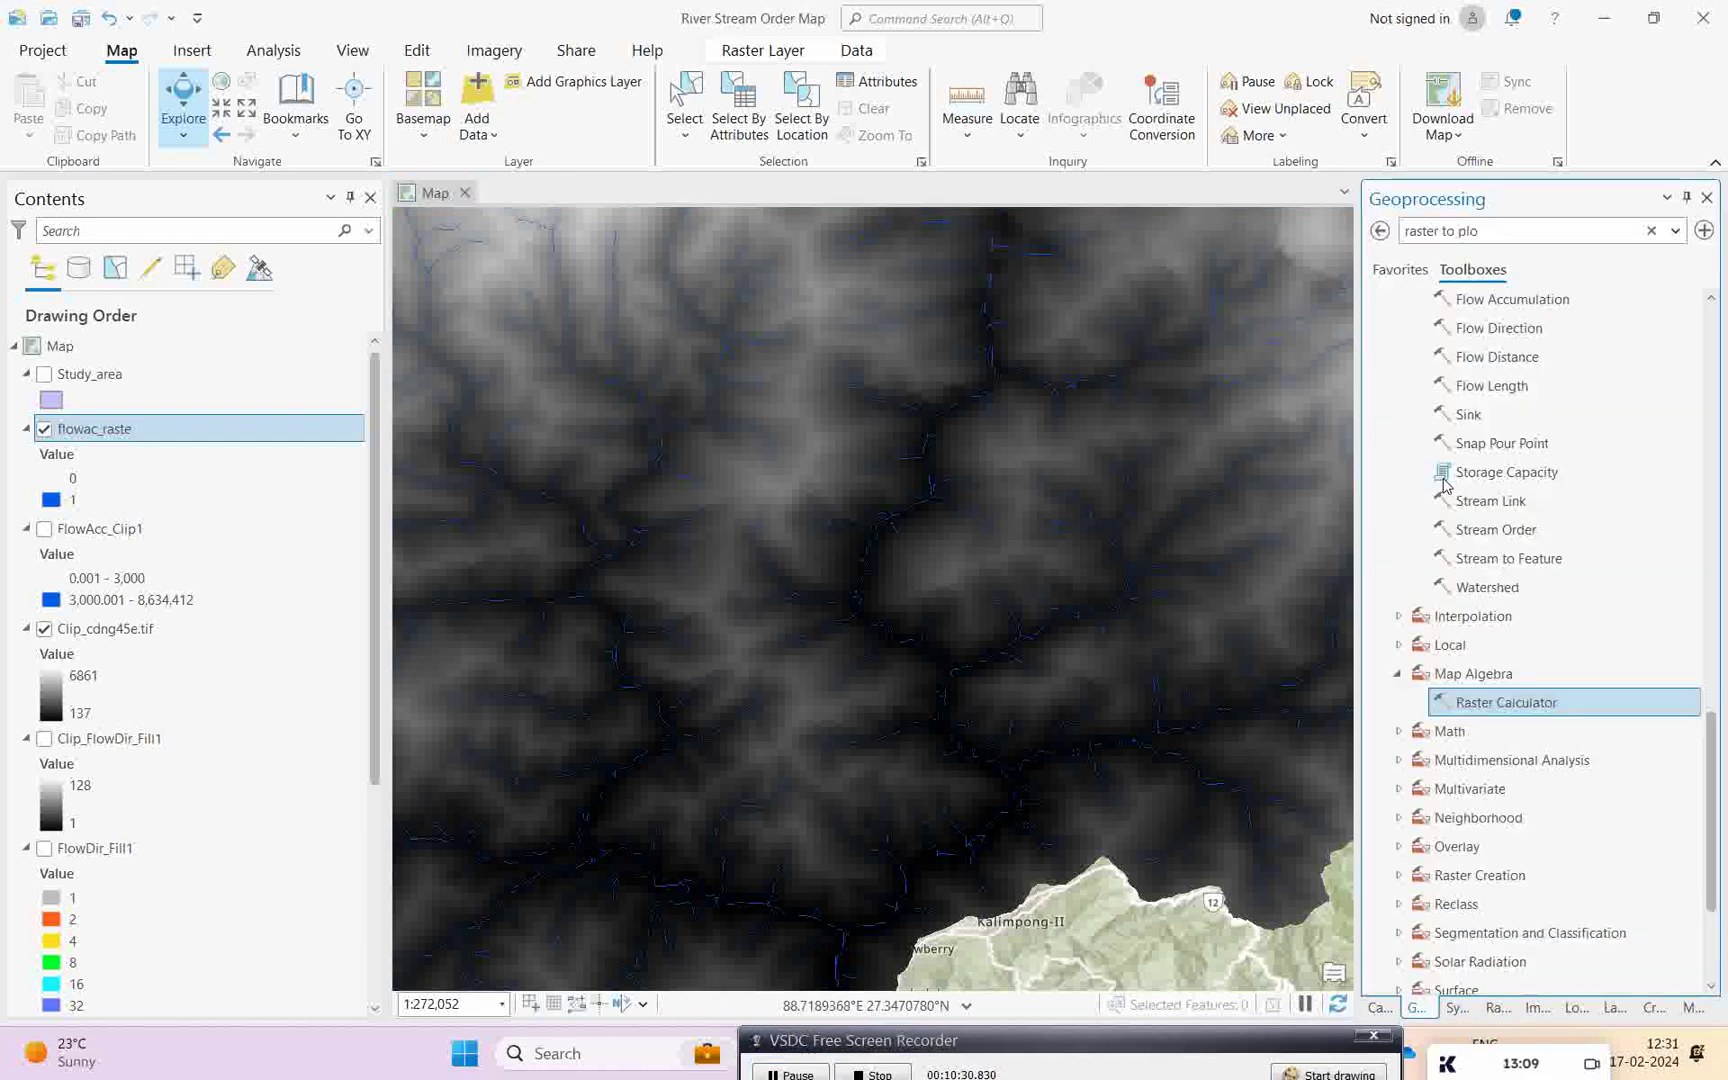
left_click(1498, 530)
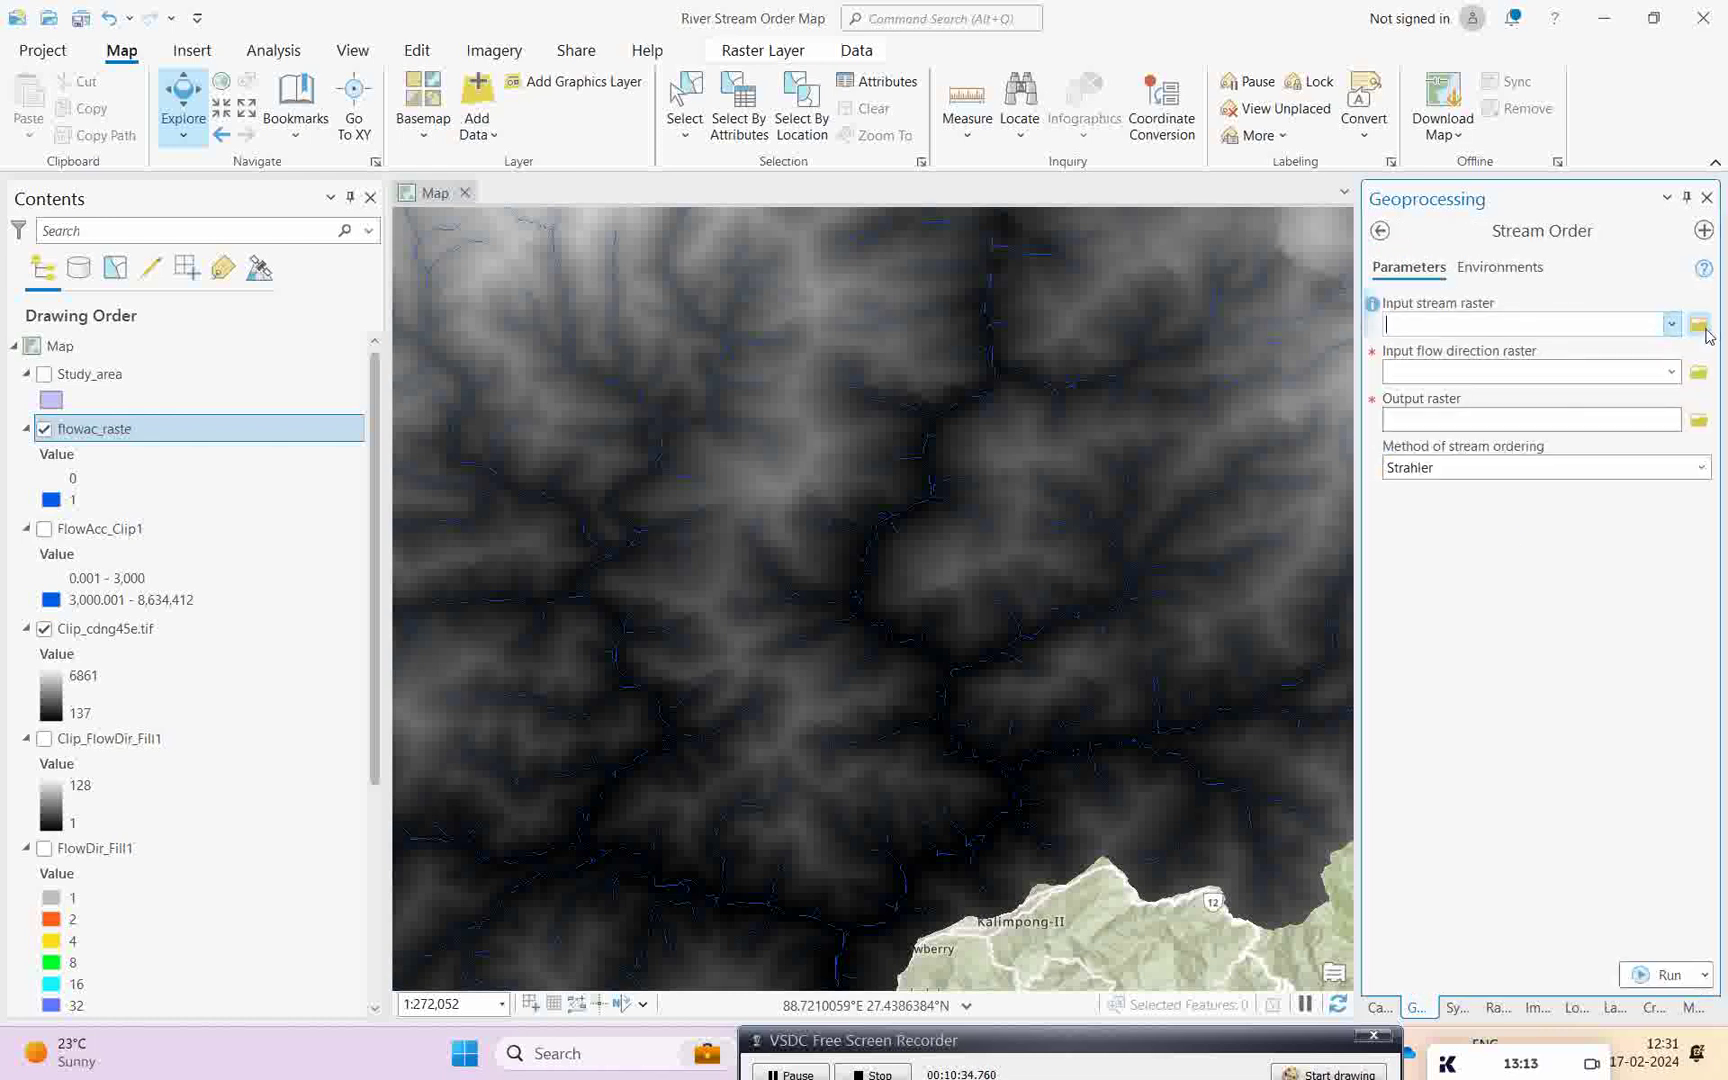
left_click(1671, 323)
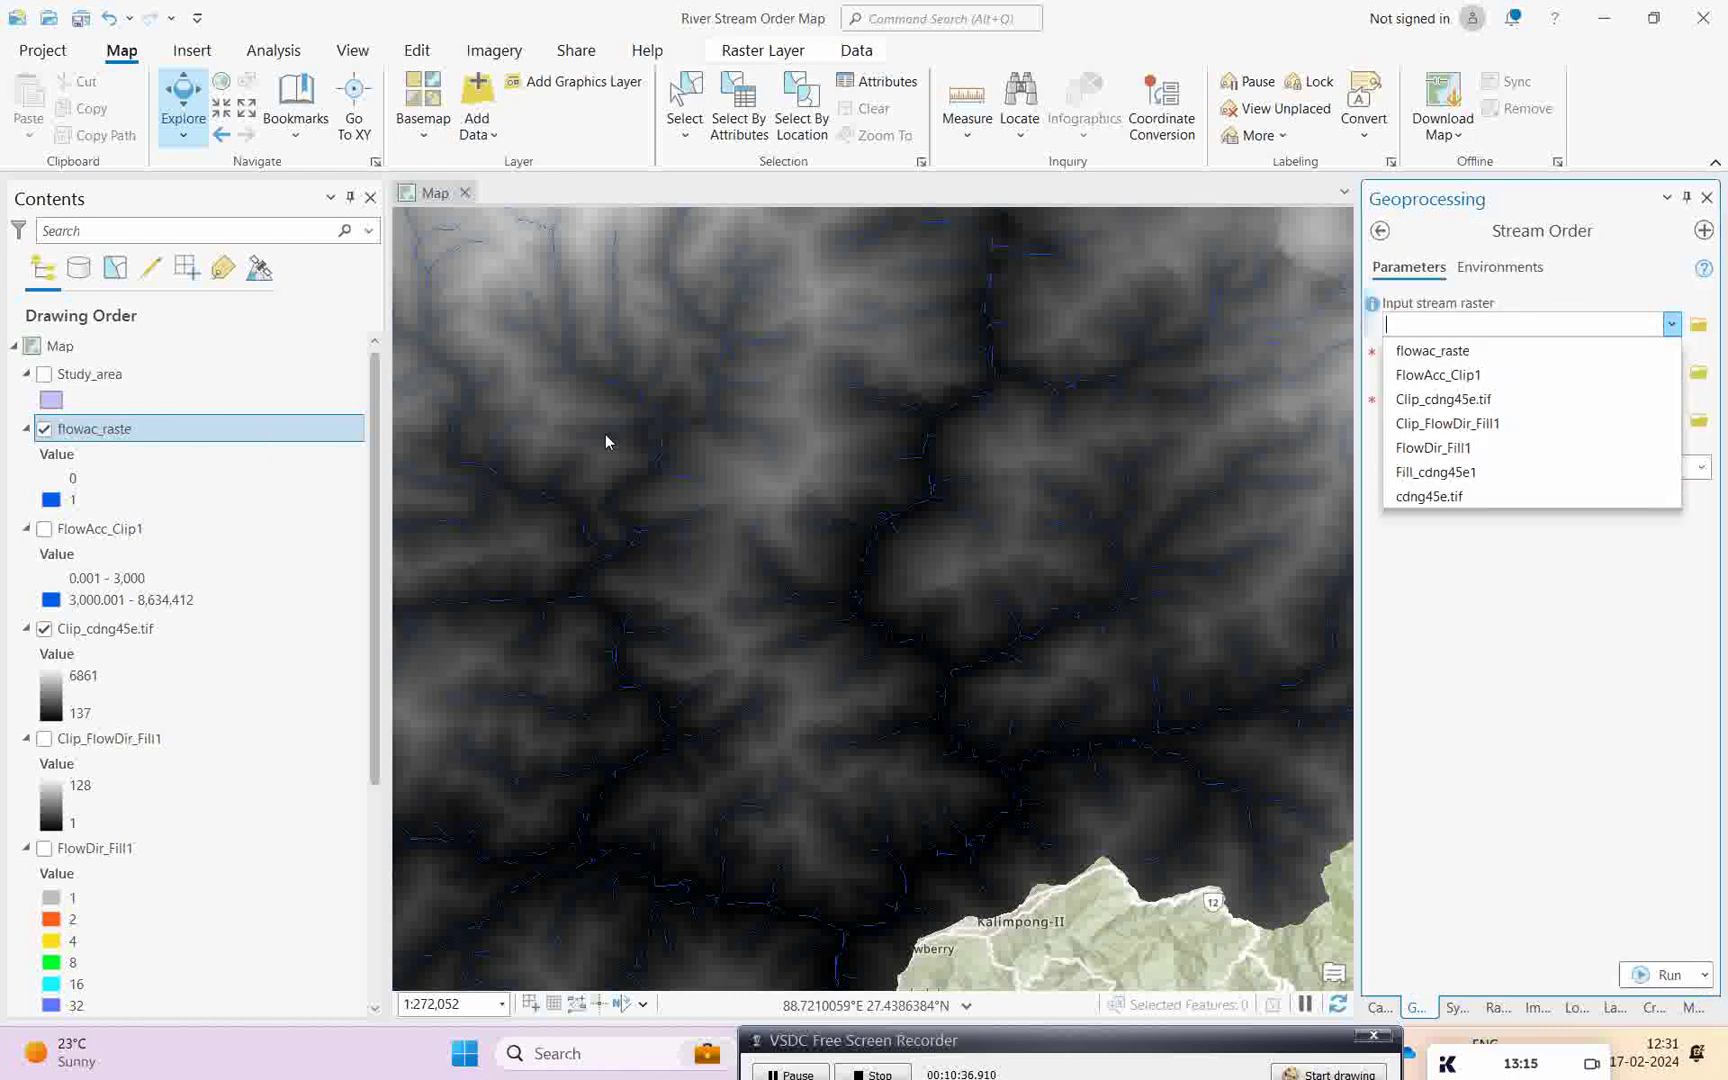
left_click(1443, 352)
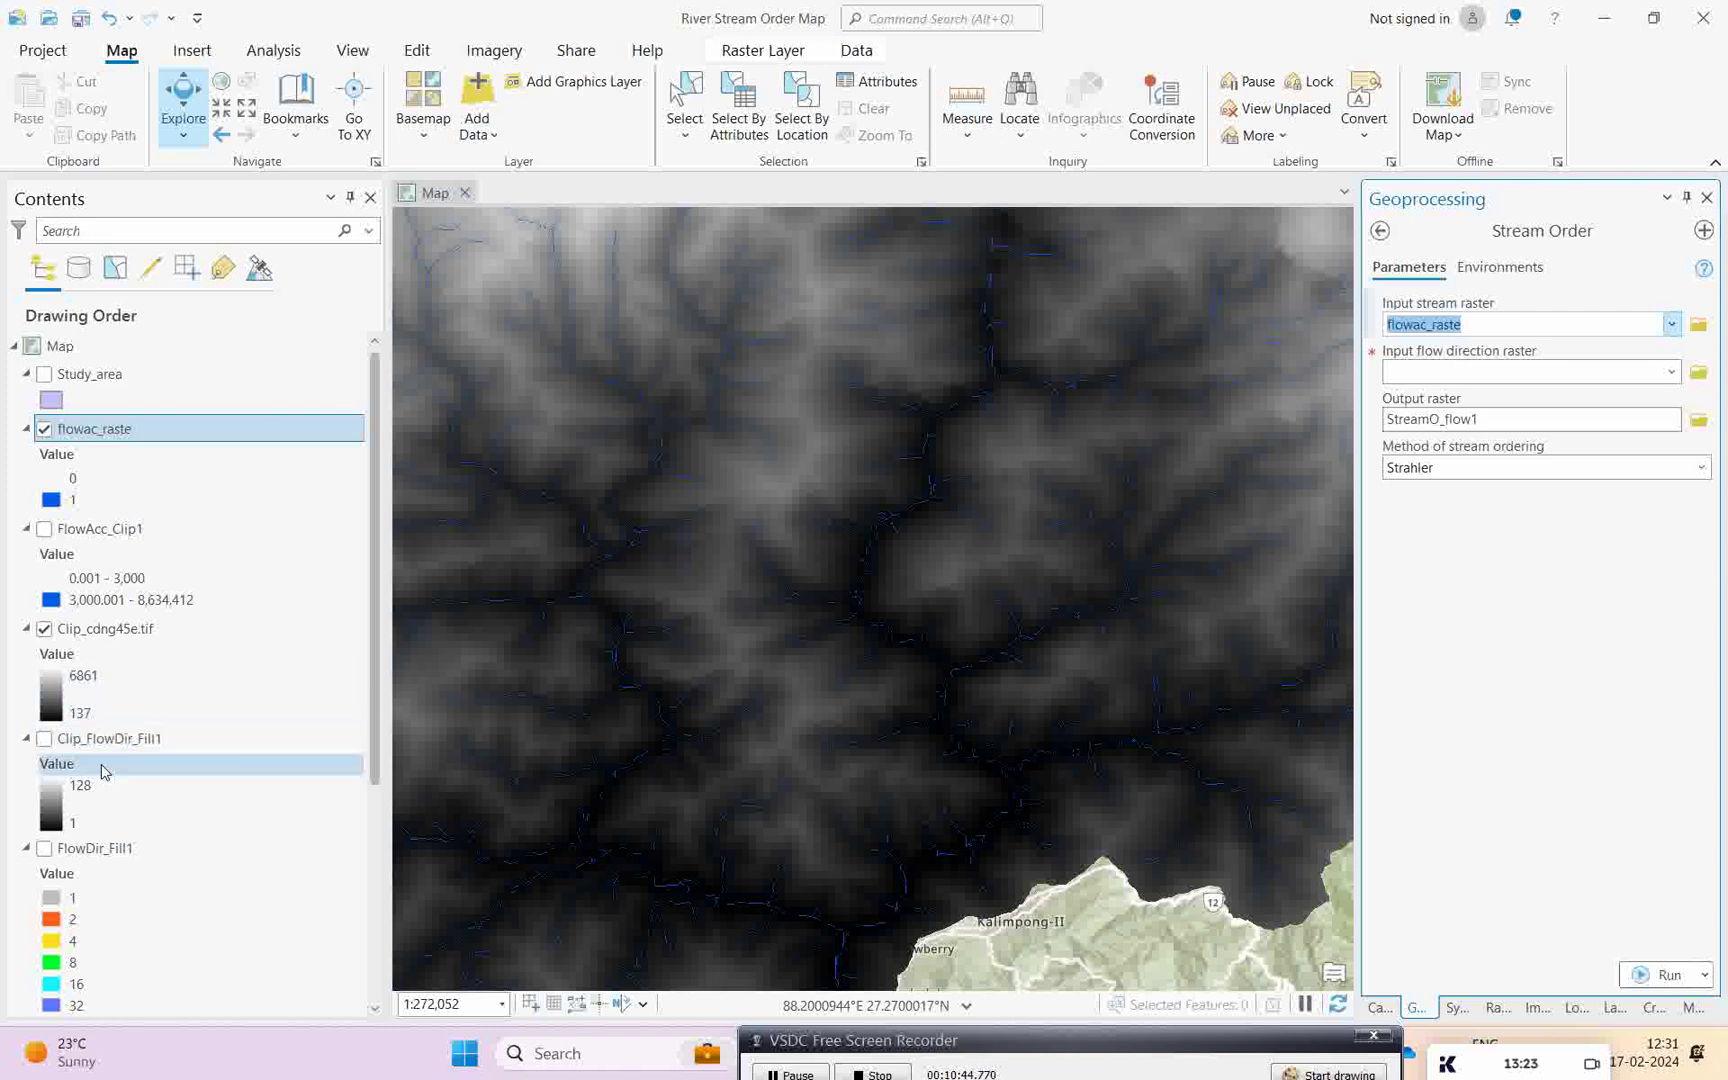
left_click(1671, 372)
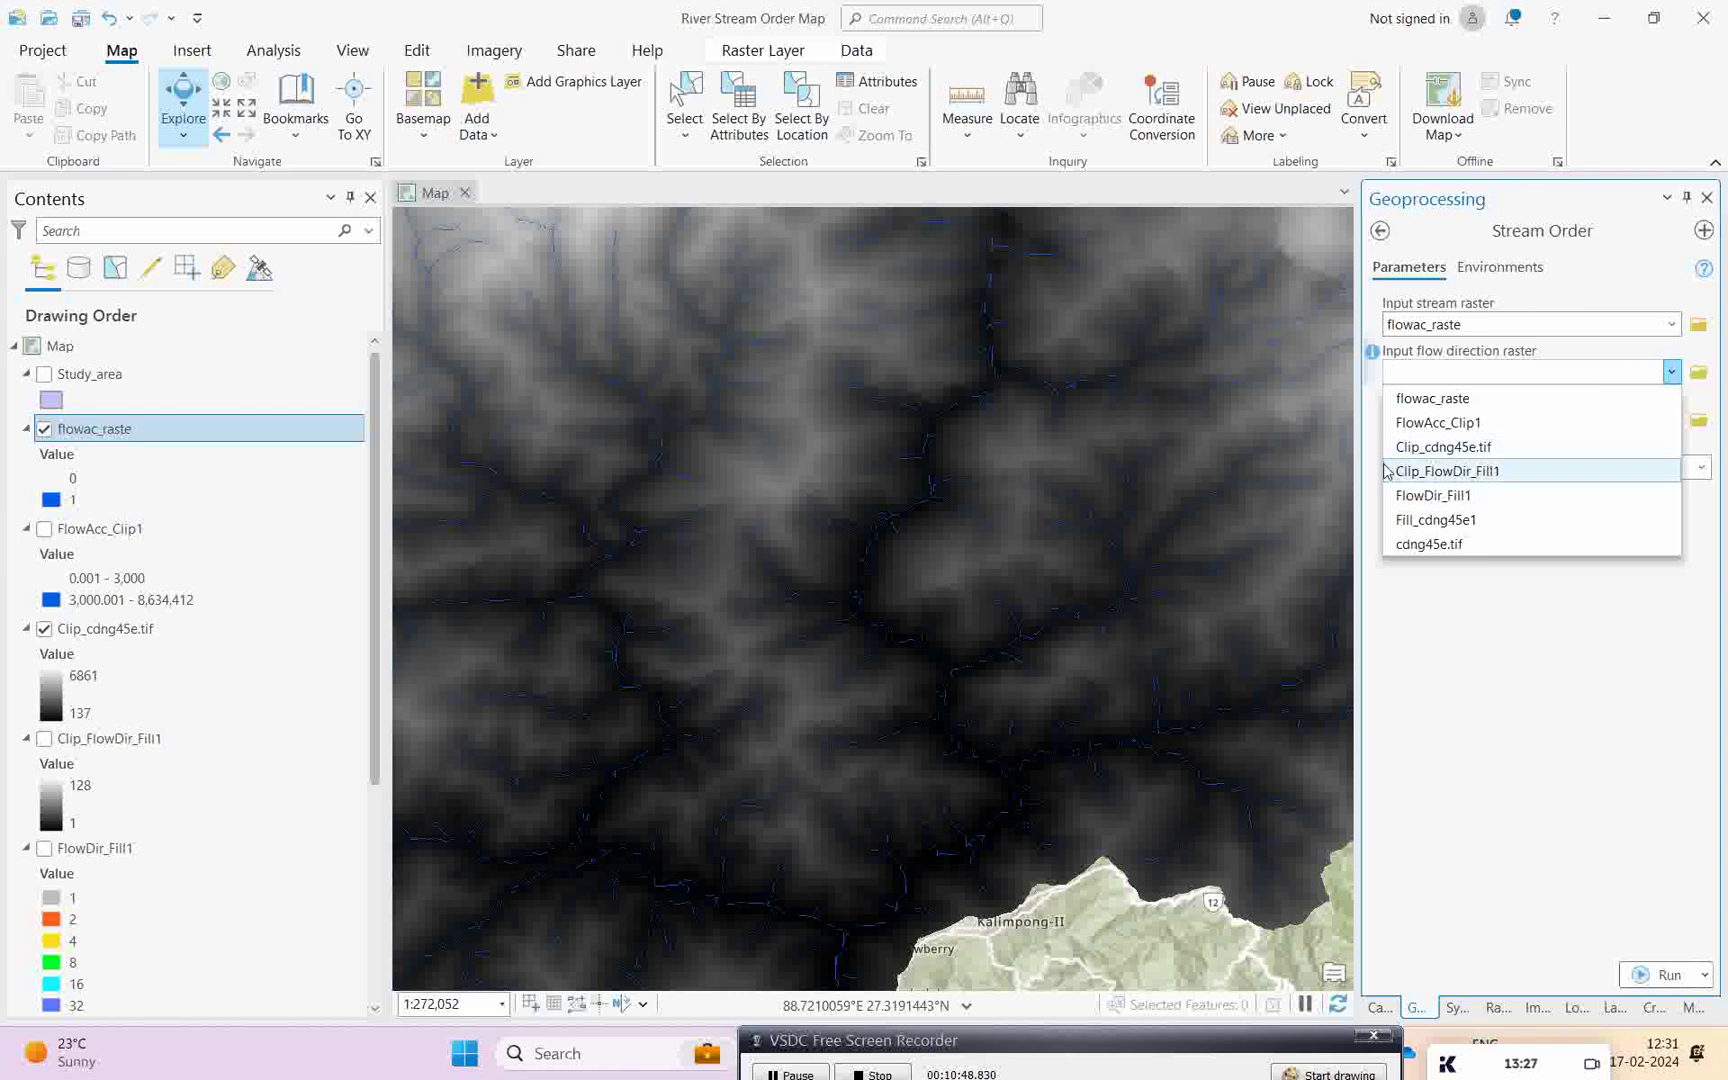
left_click(1481, 476)
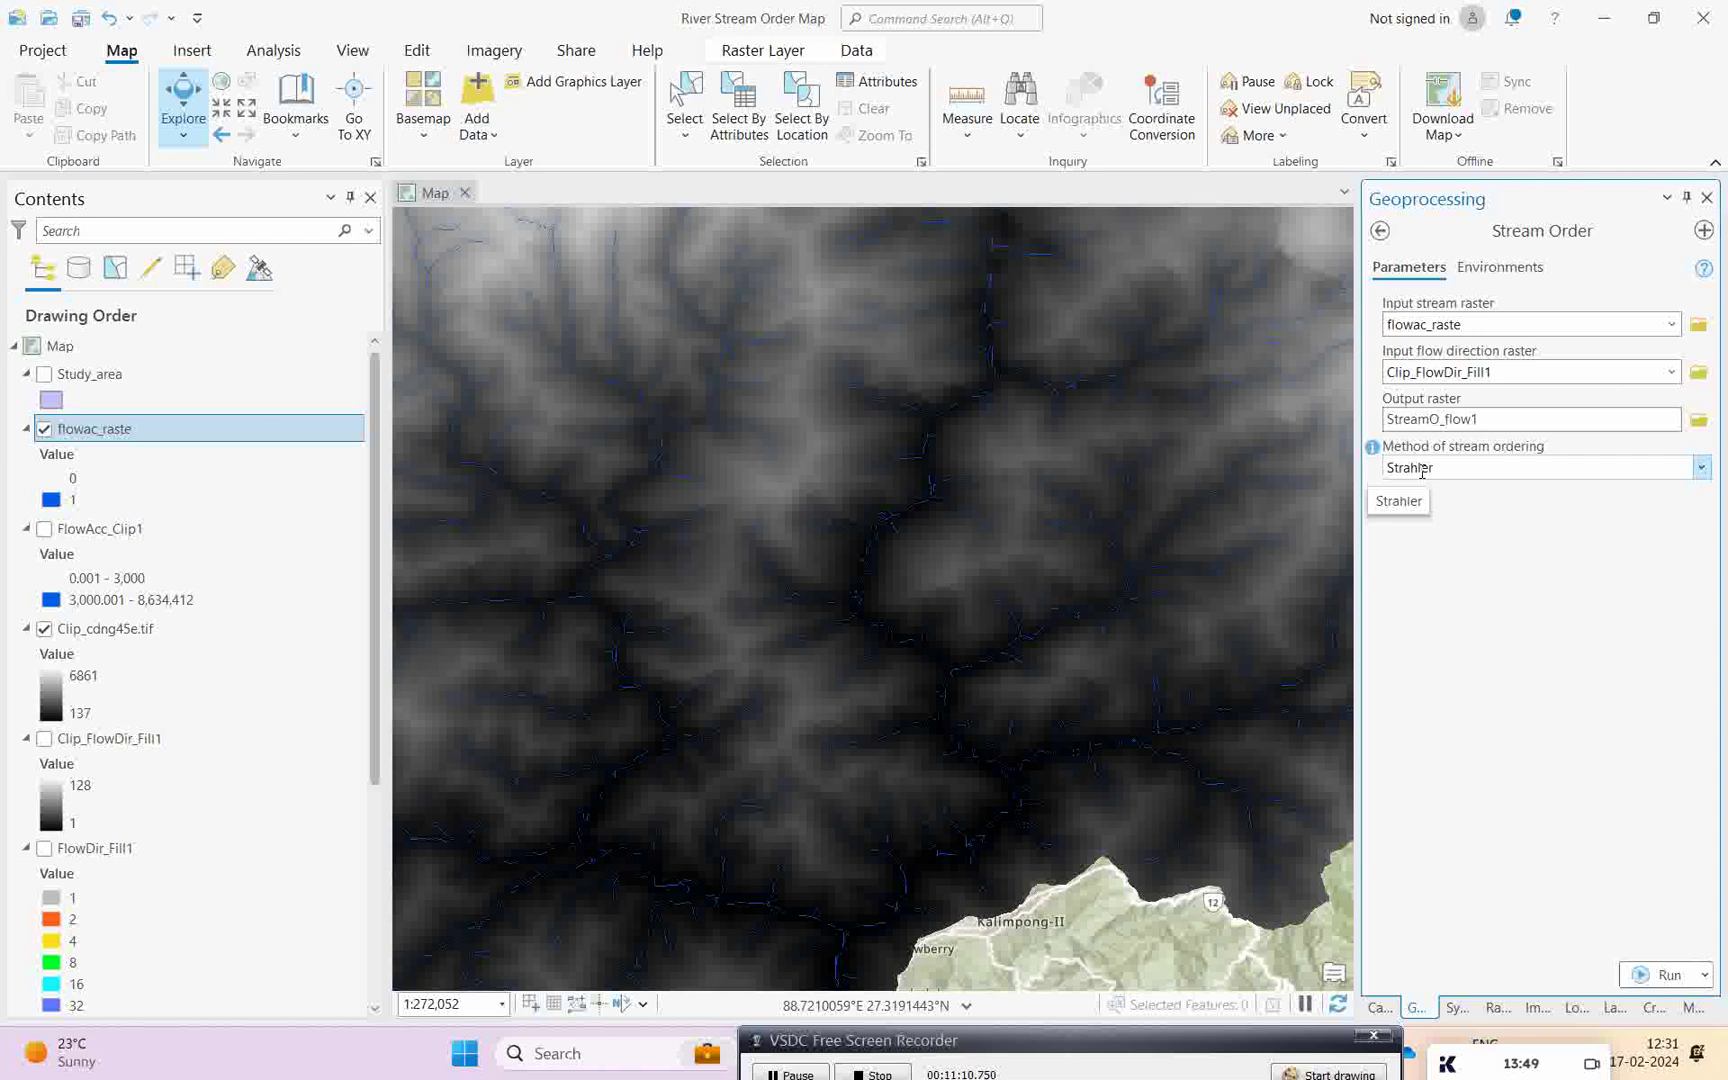
left_click(1703, 470)
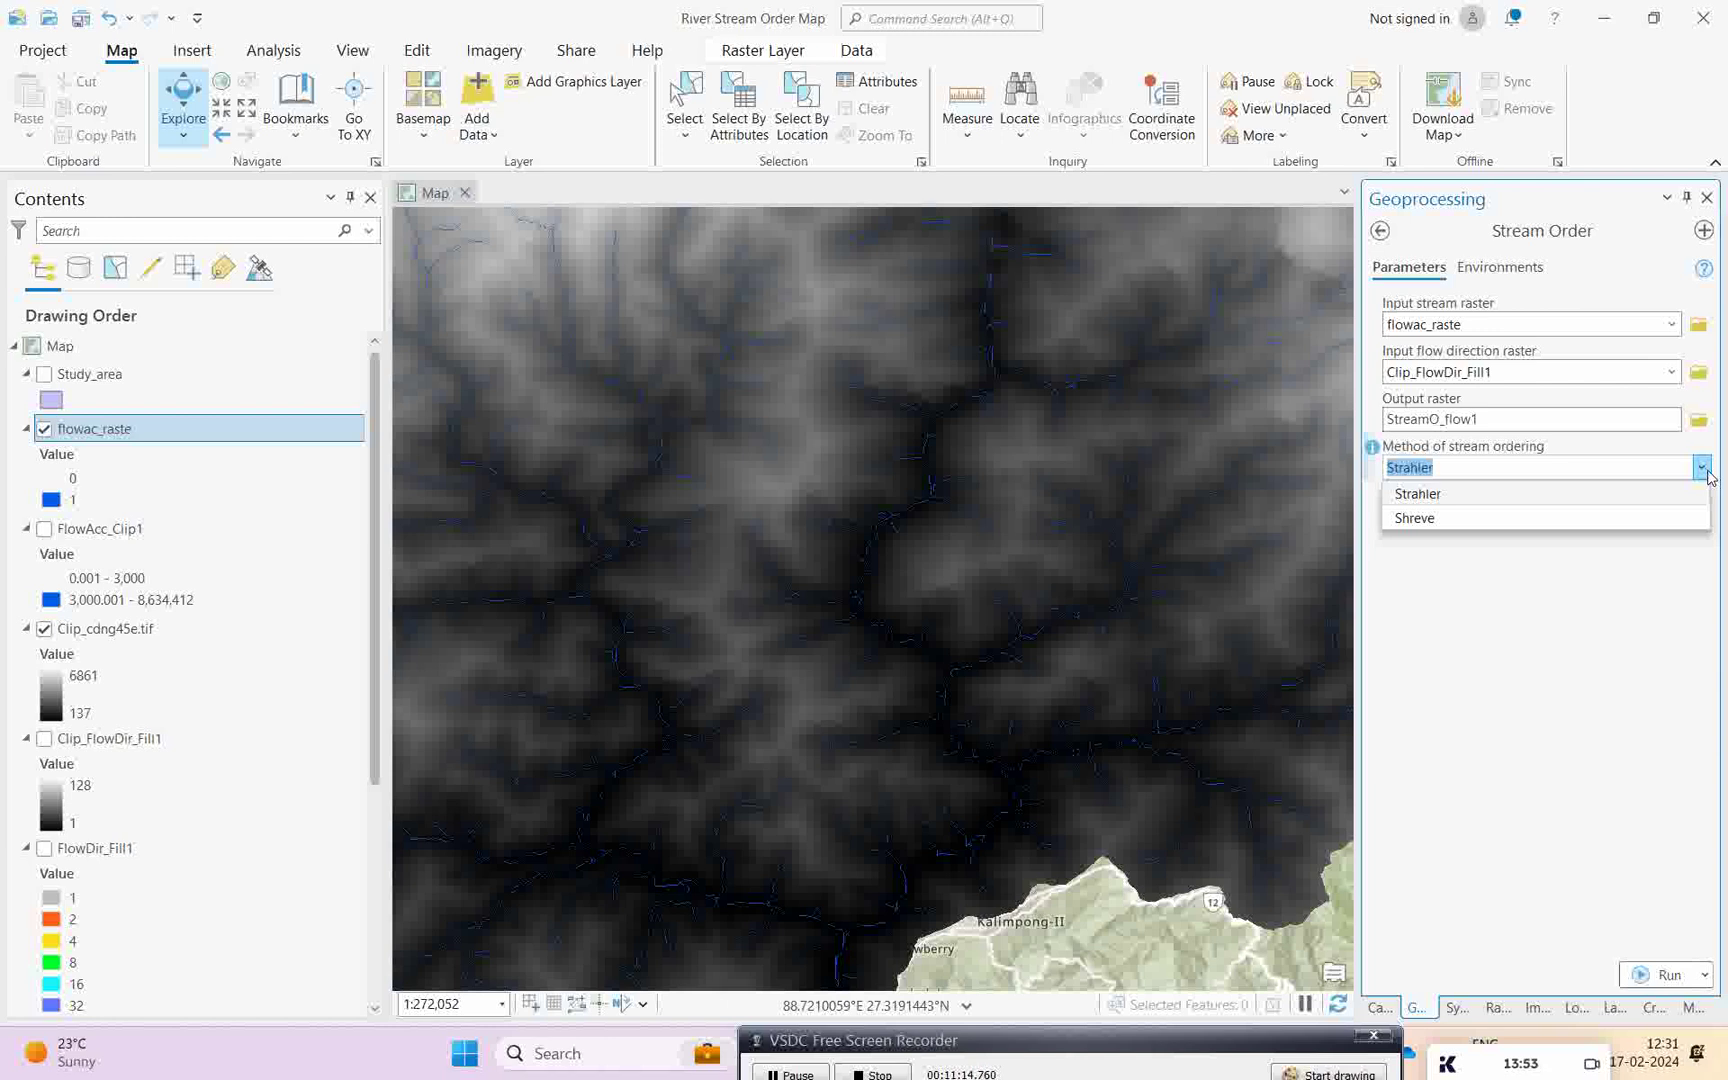
left_click(1440, 610)
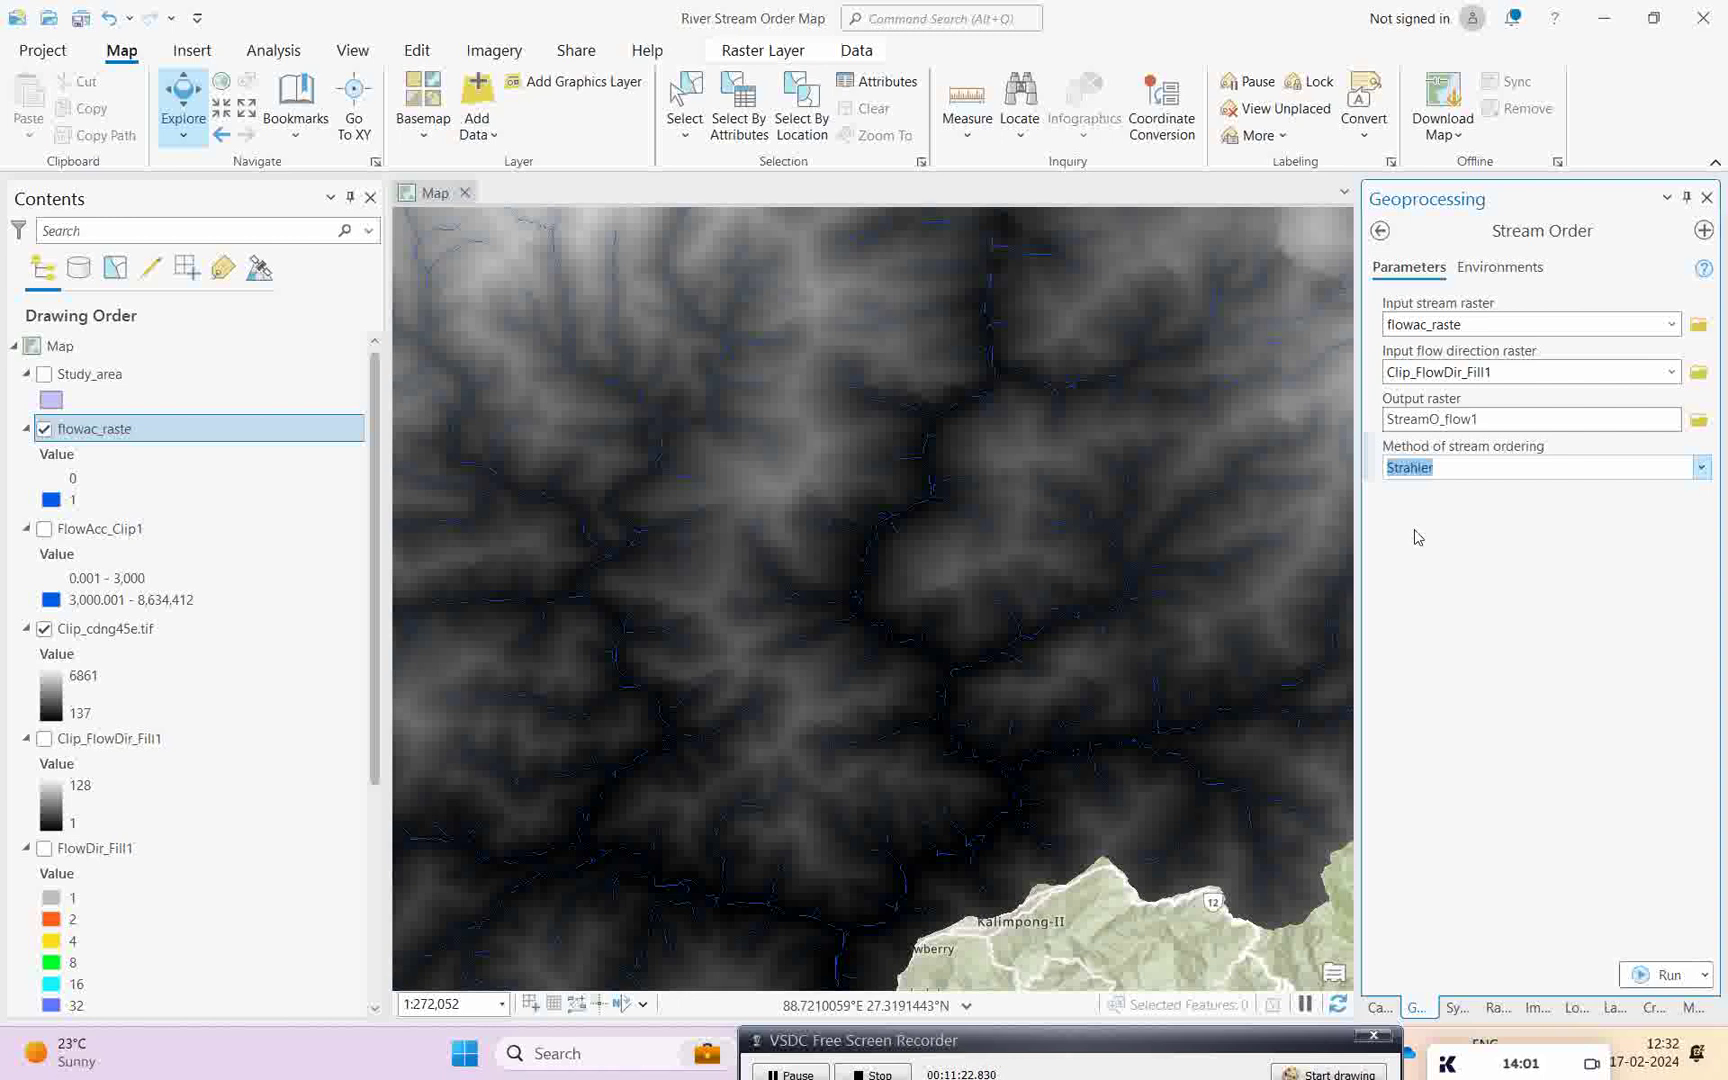
left_click(1483, 638)
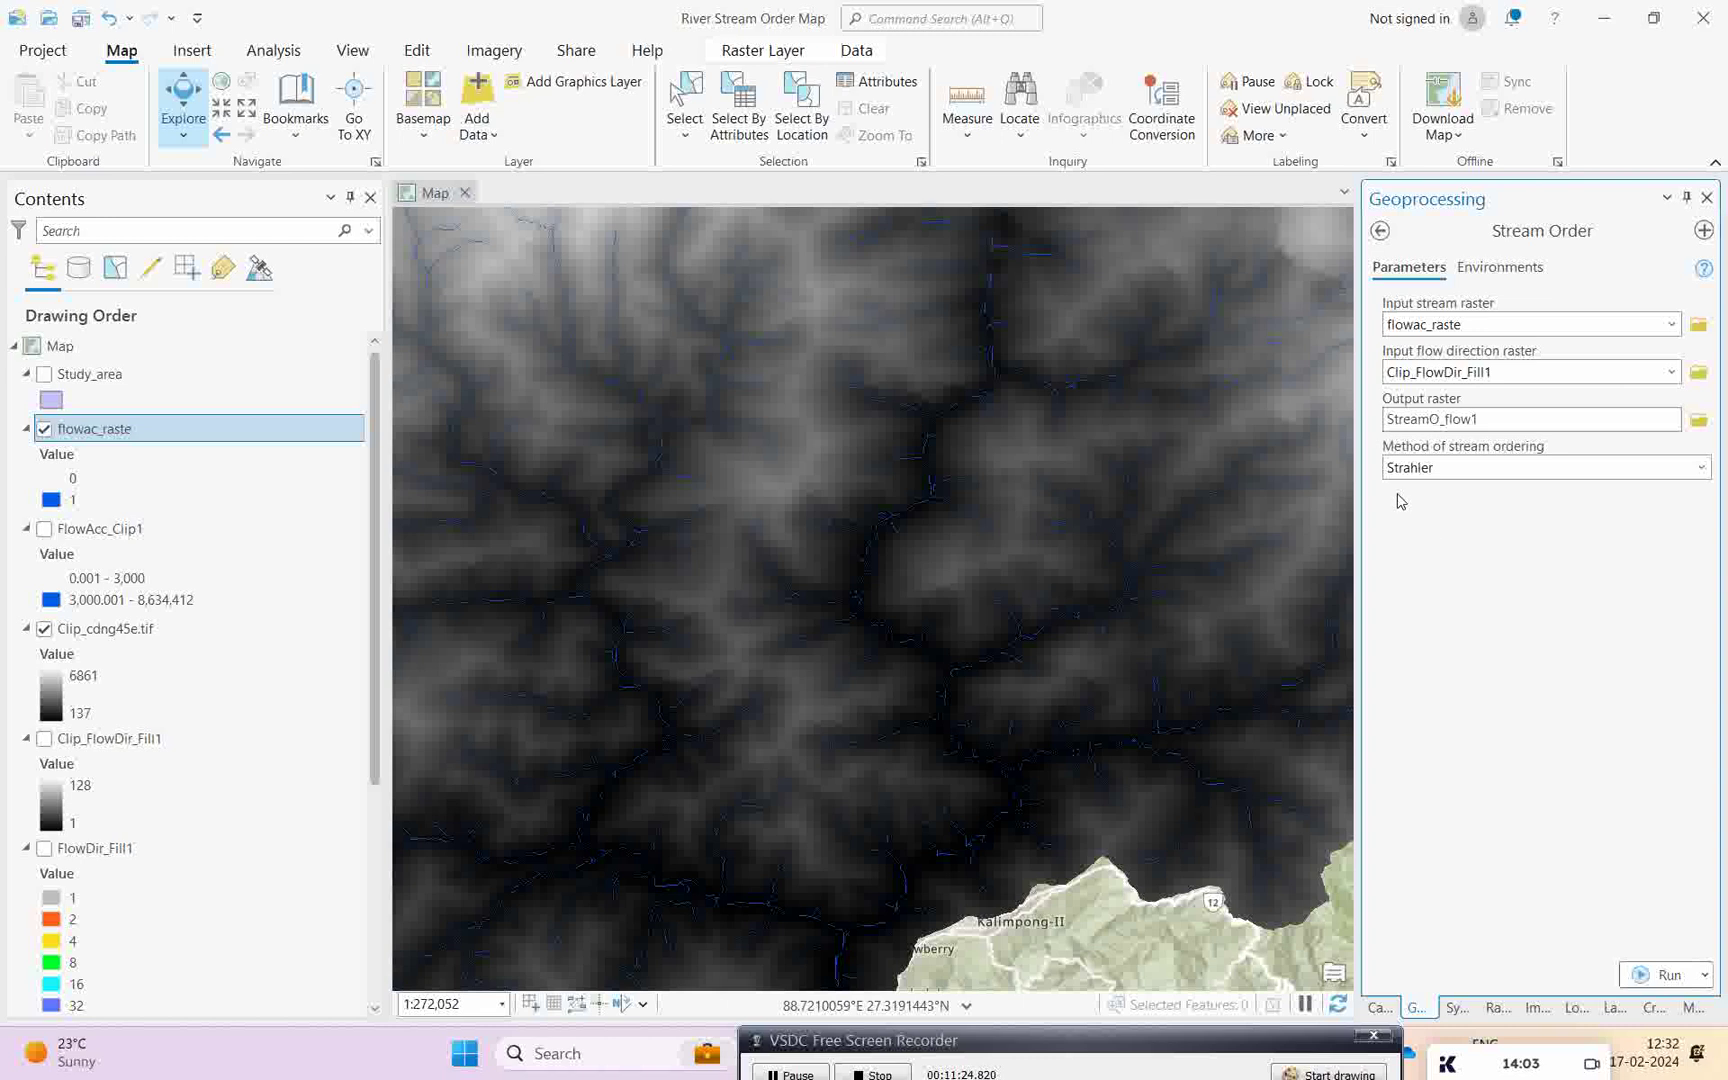
- Run Stream Order to produce the StreamO_flow1 layer (orders 1–6), then hide flowac_raste
left_click(1643, 976)
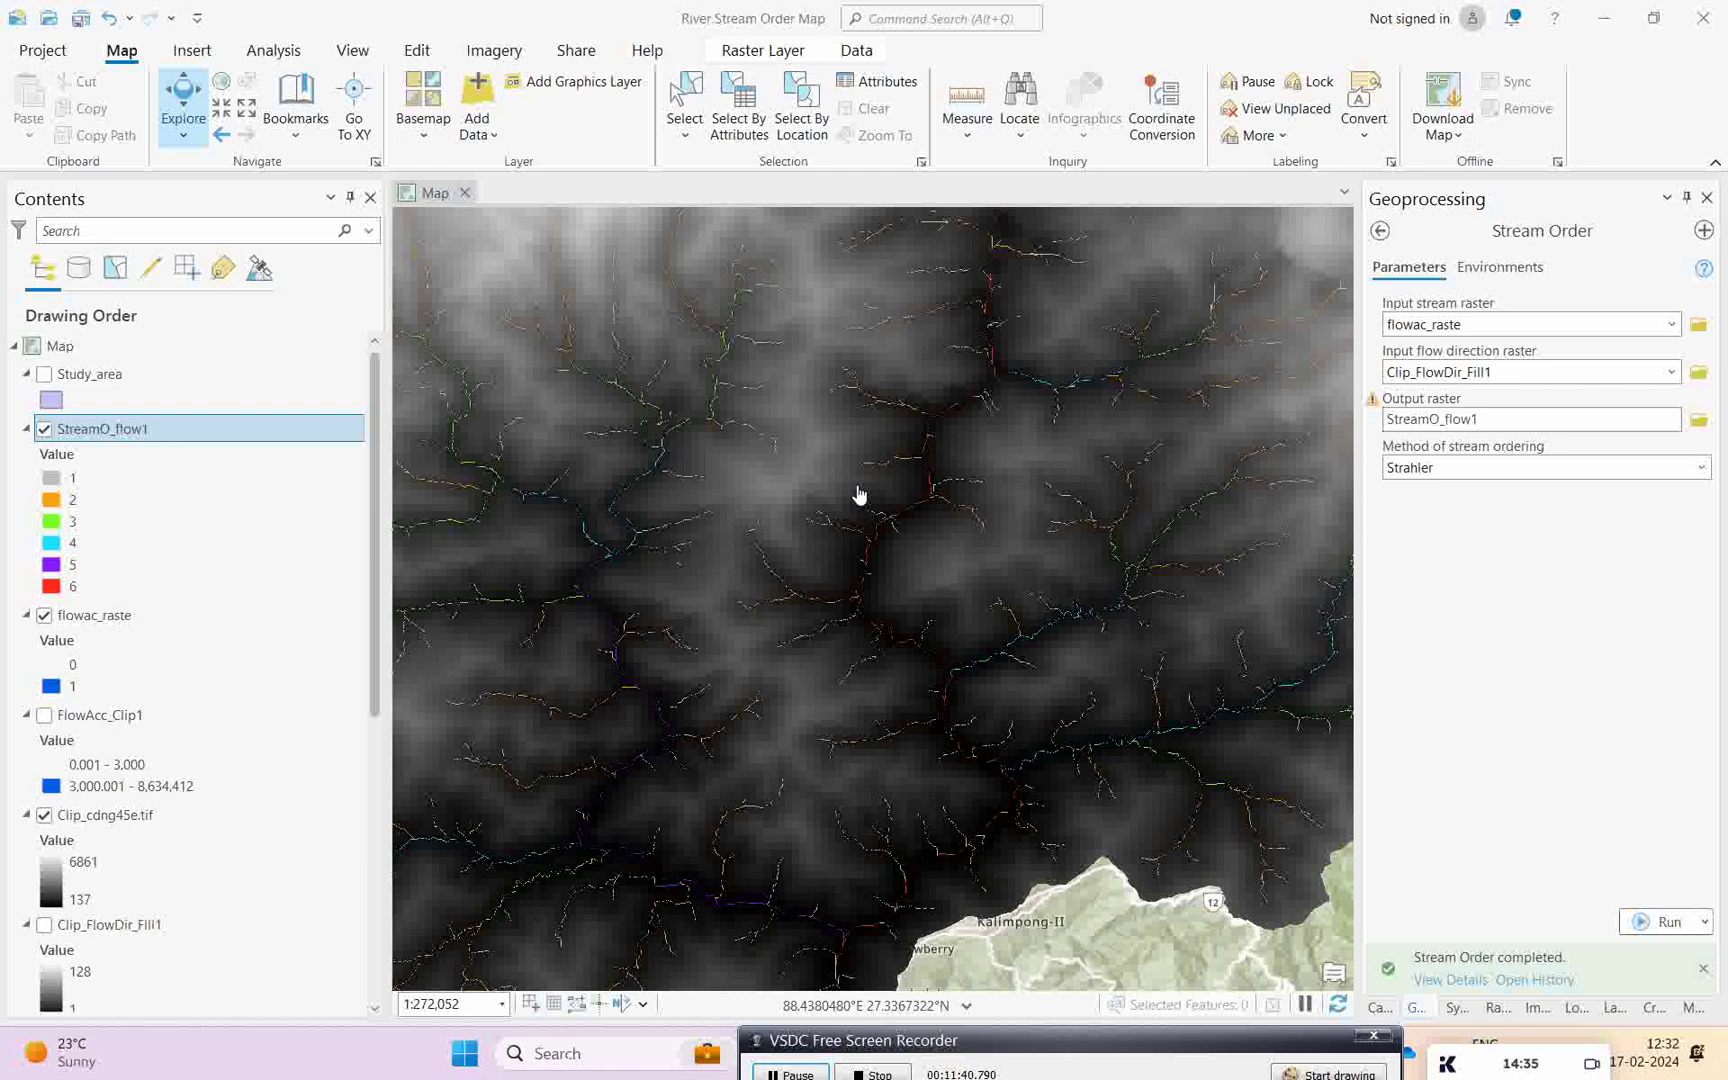
scroll(629, 725, "up", 2)
left_click_drag(625, 671, 733, 706)
scroll(805, 658, "down", 2)
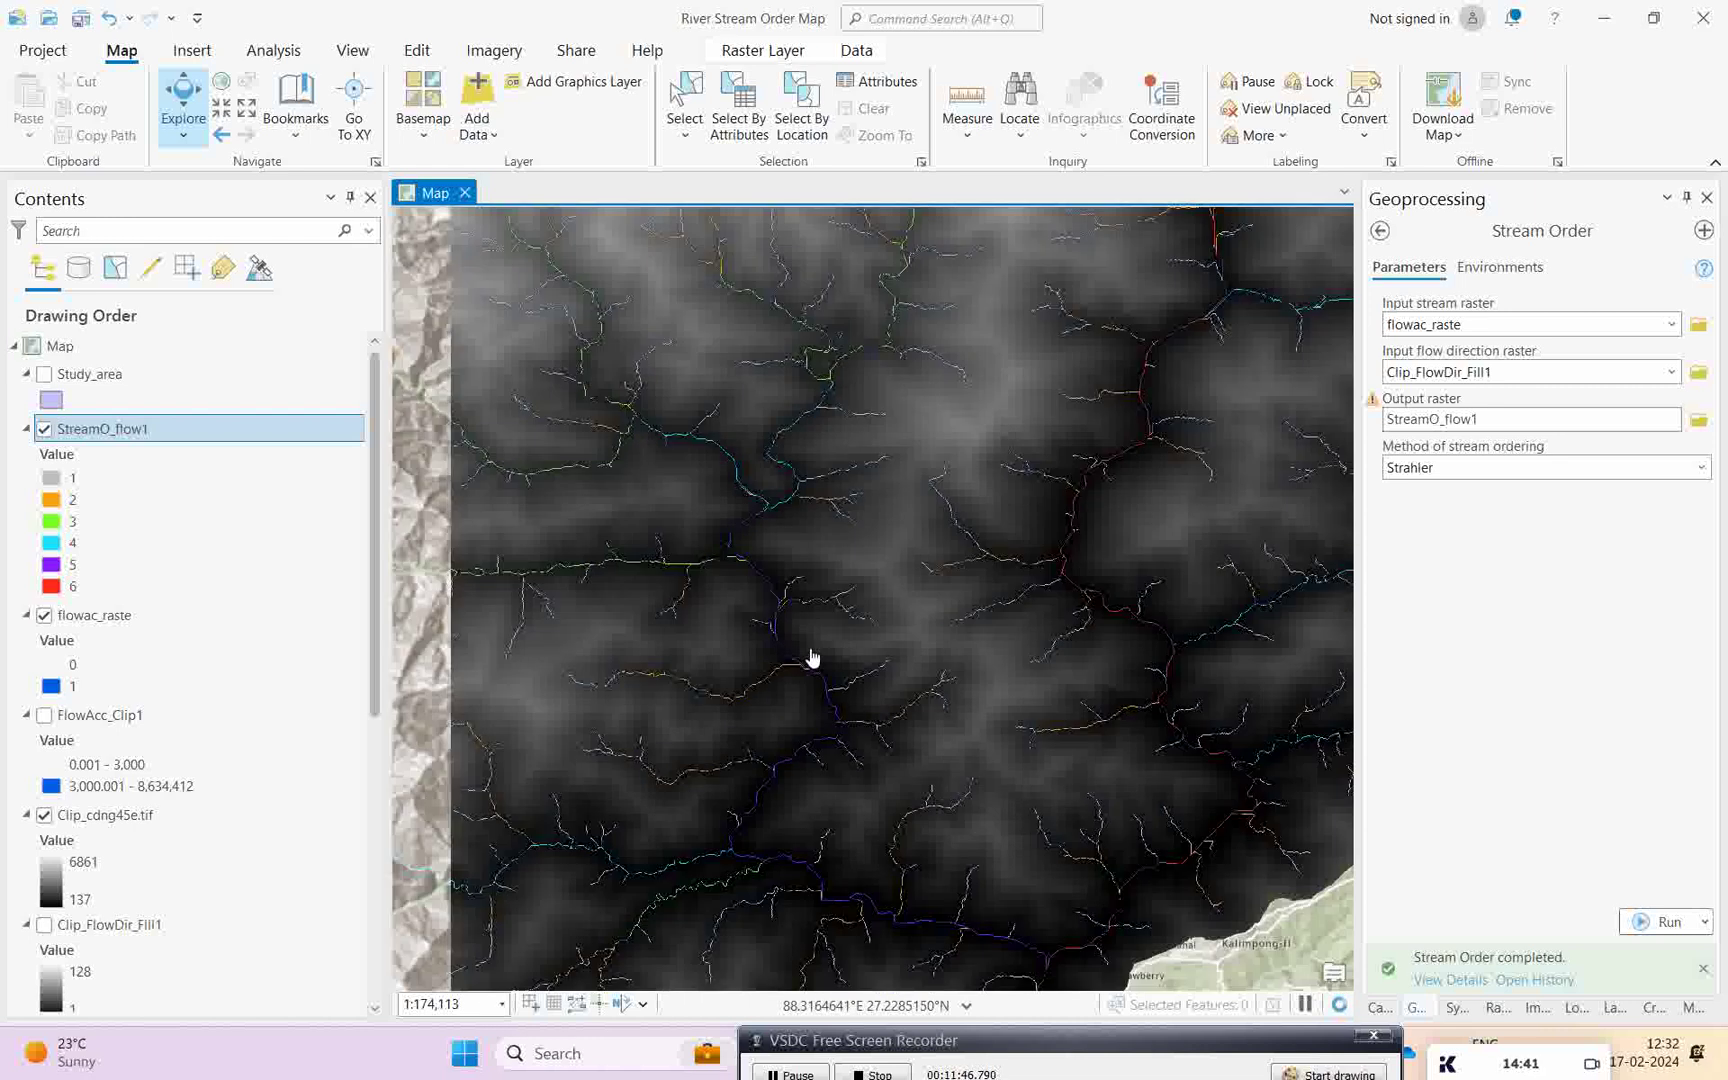
left_click(44, 615)
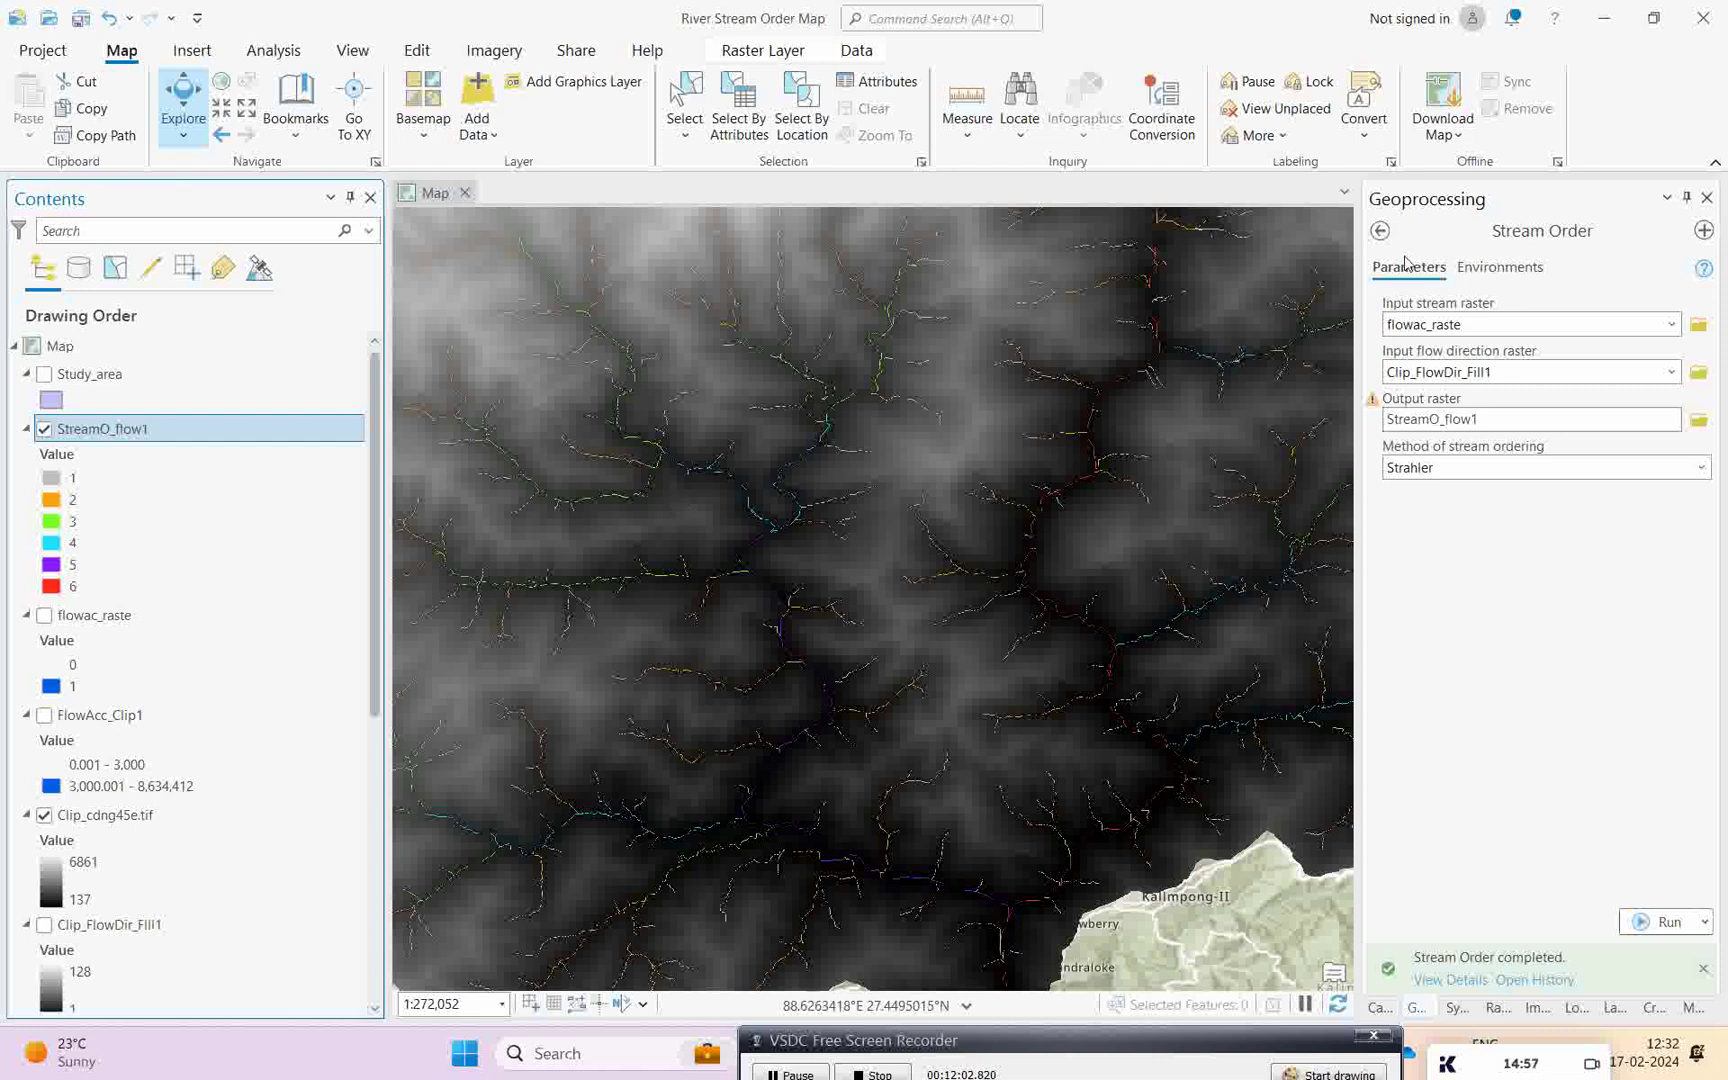
- Run Stream to Feature on StreamO_flow1 with Clip_FlowDir_Fill1 to create StreamT_StreamO1 polylines
left_click(1380, 231)
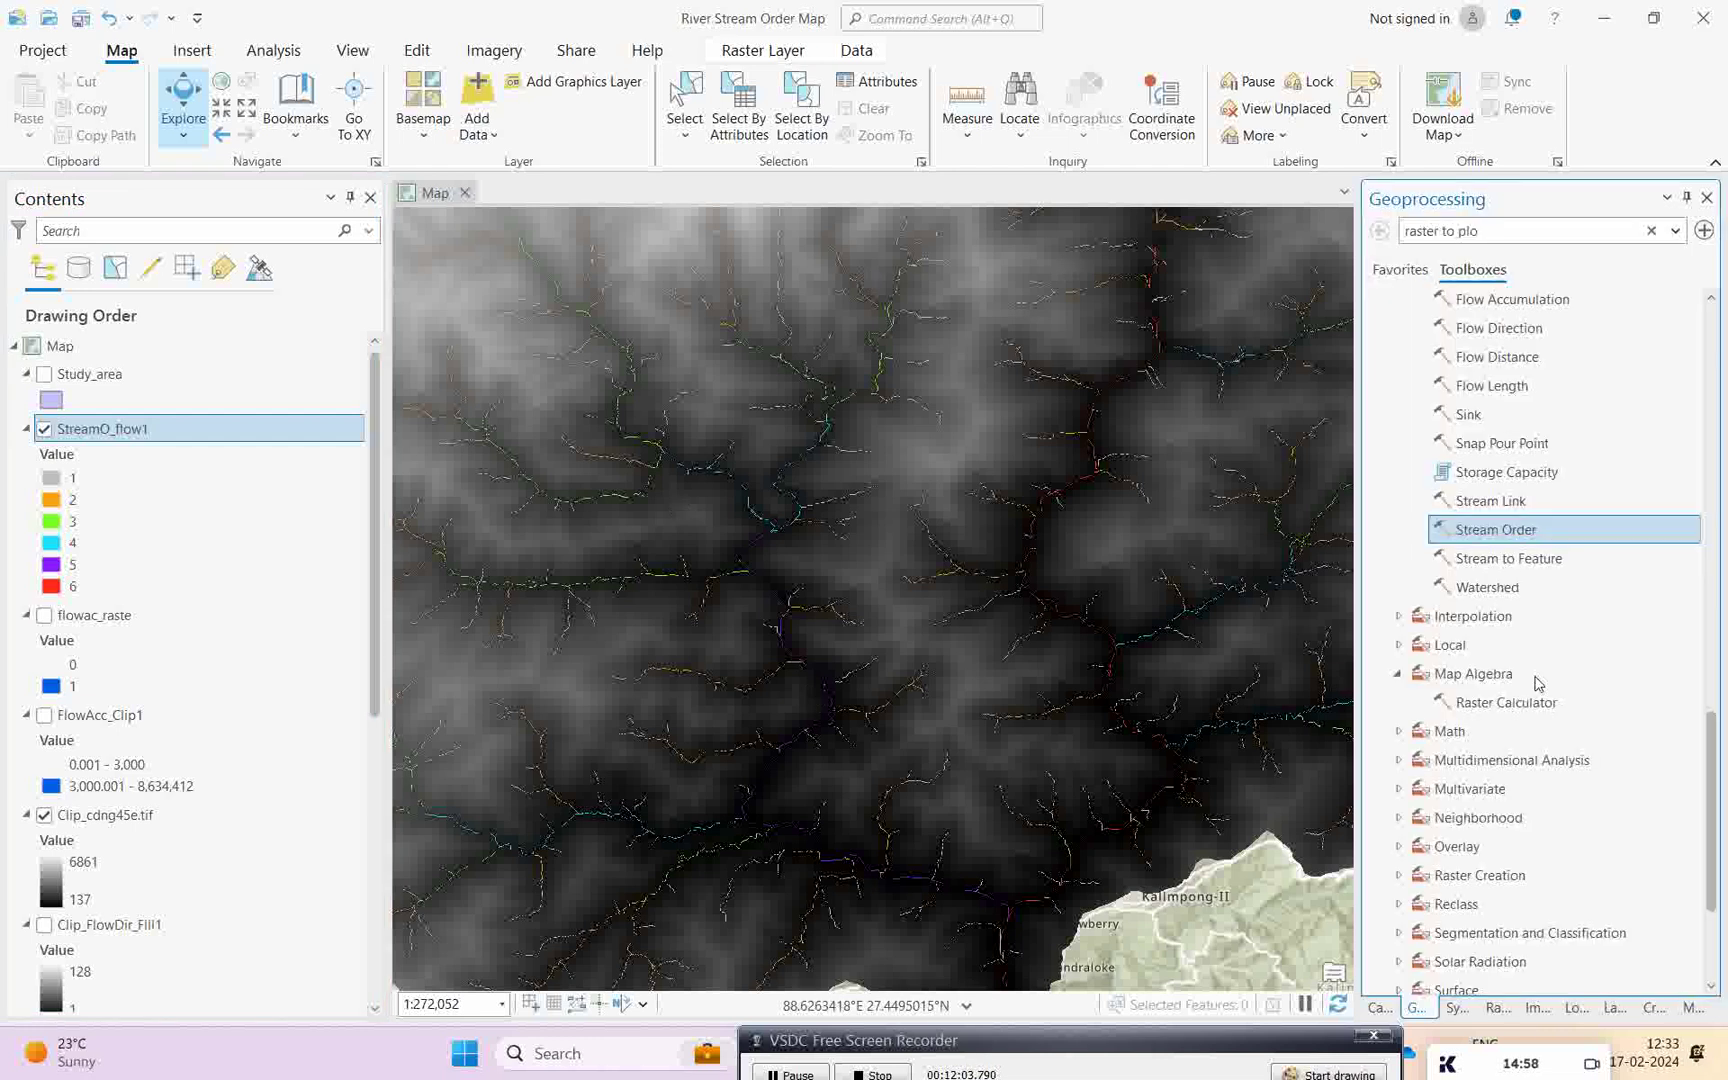
double_click(1506, 559)
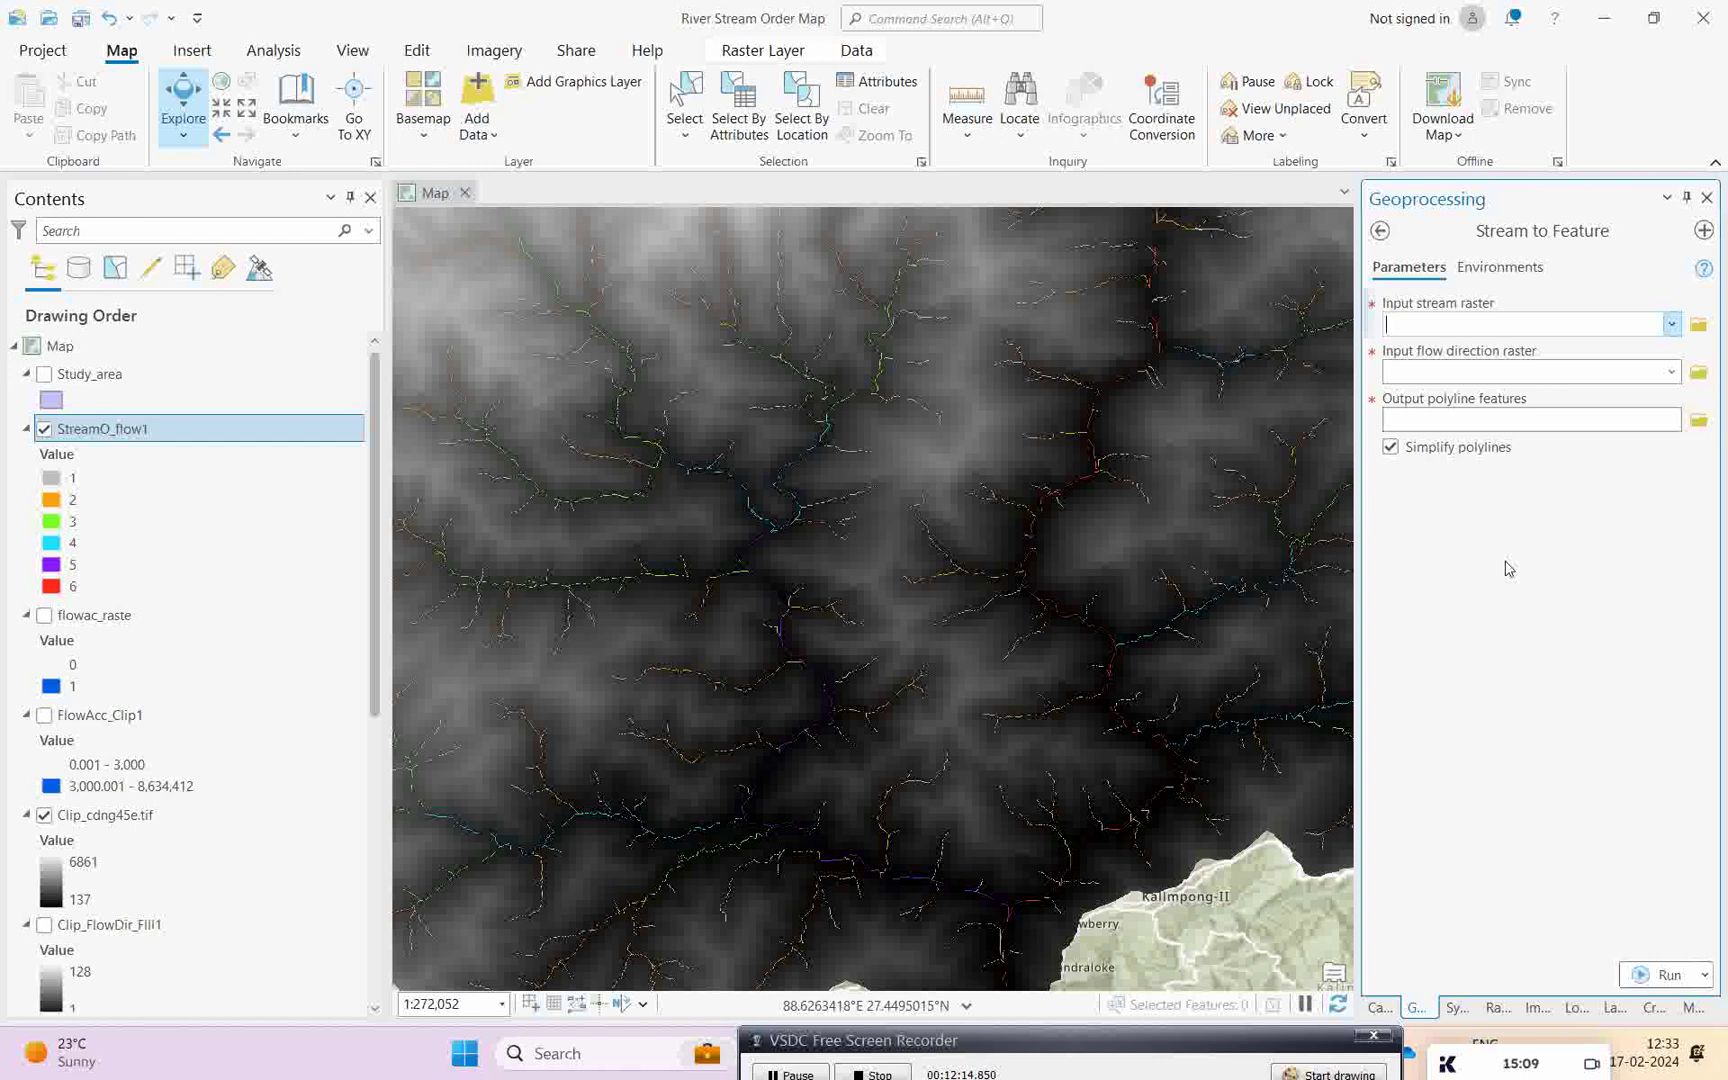
left_click(1666, 325)
left_click(1671, 324)
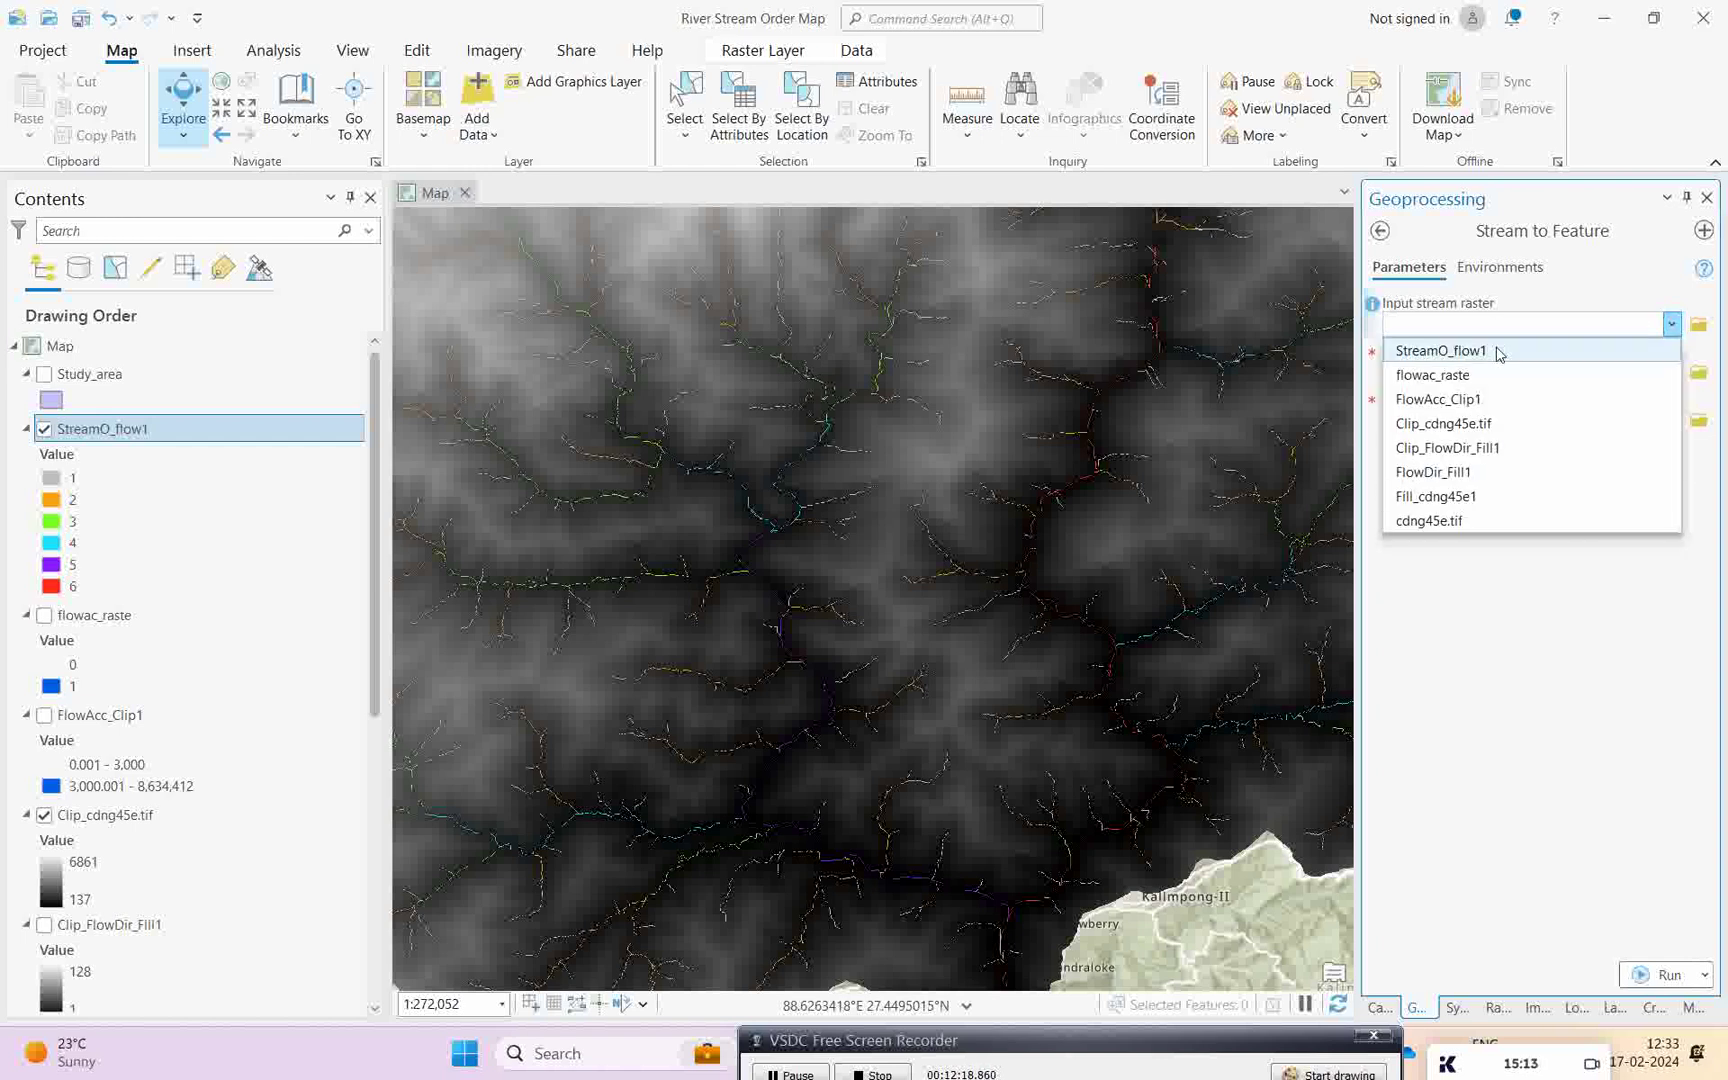
left_click(1484, 352)
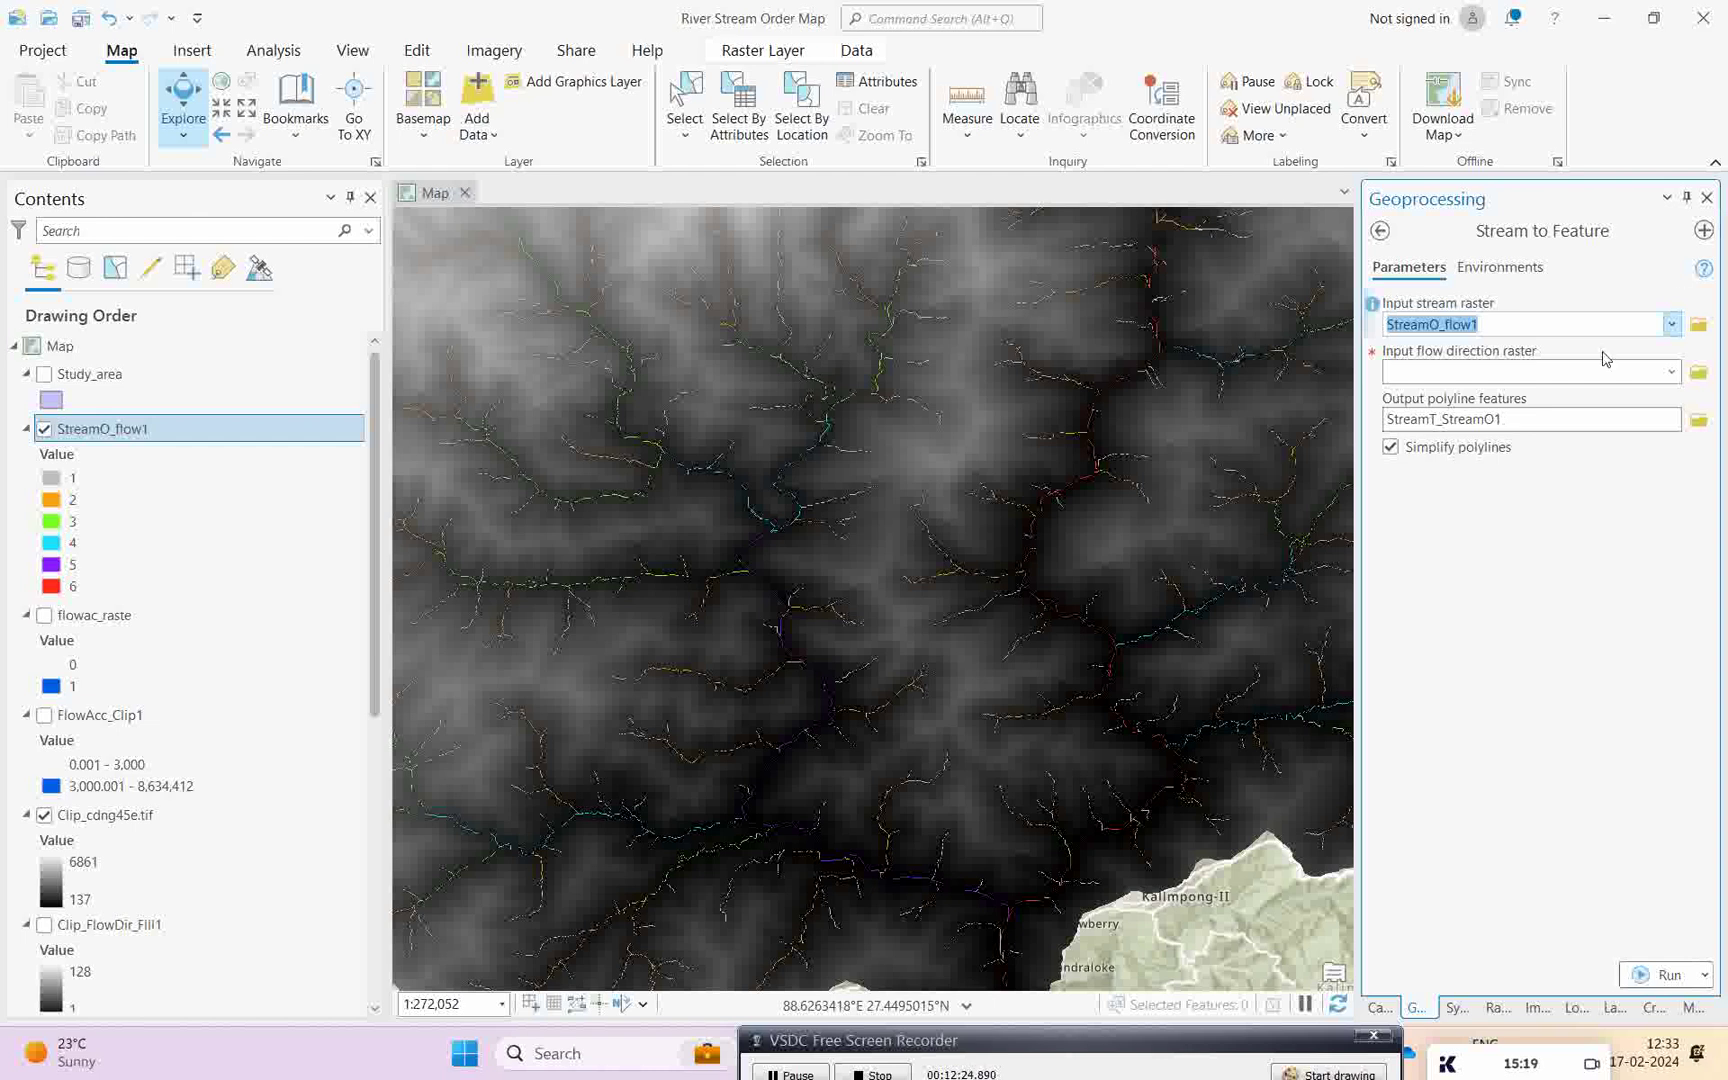
left_click(1671, 373)
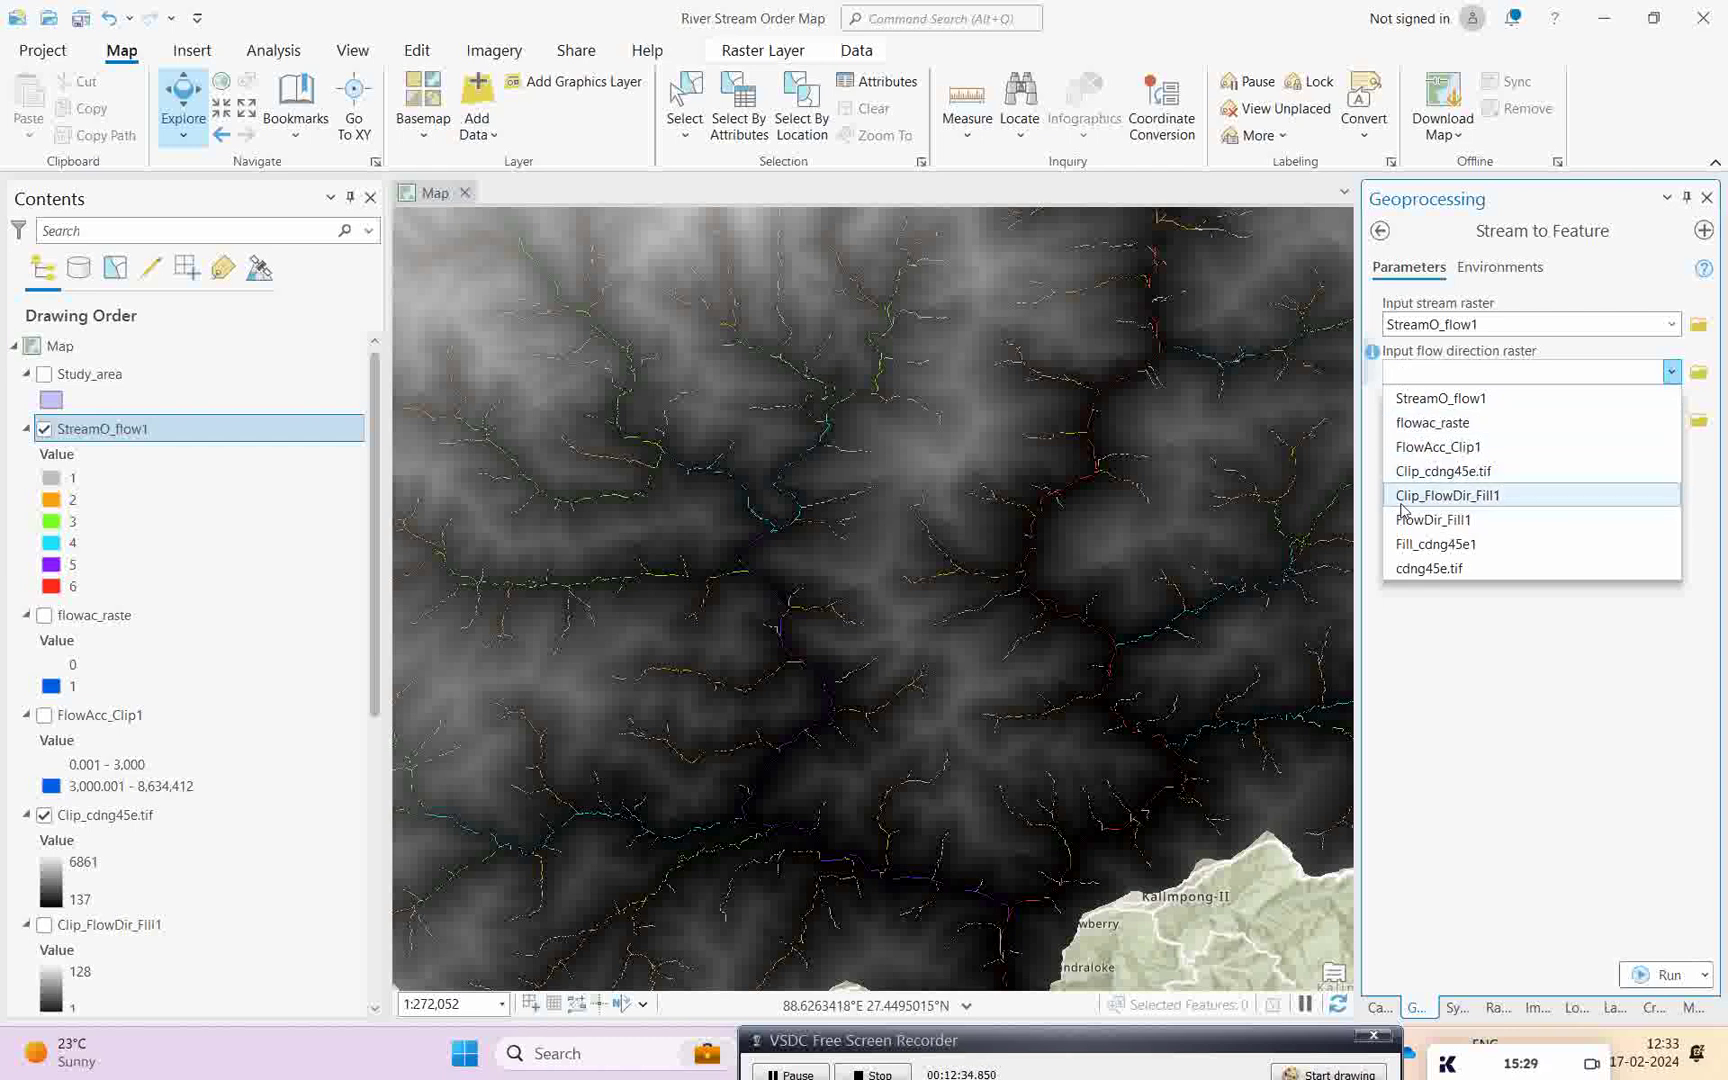
left_click(1457, 497)
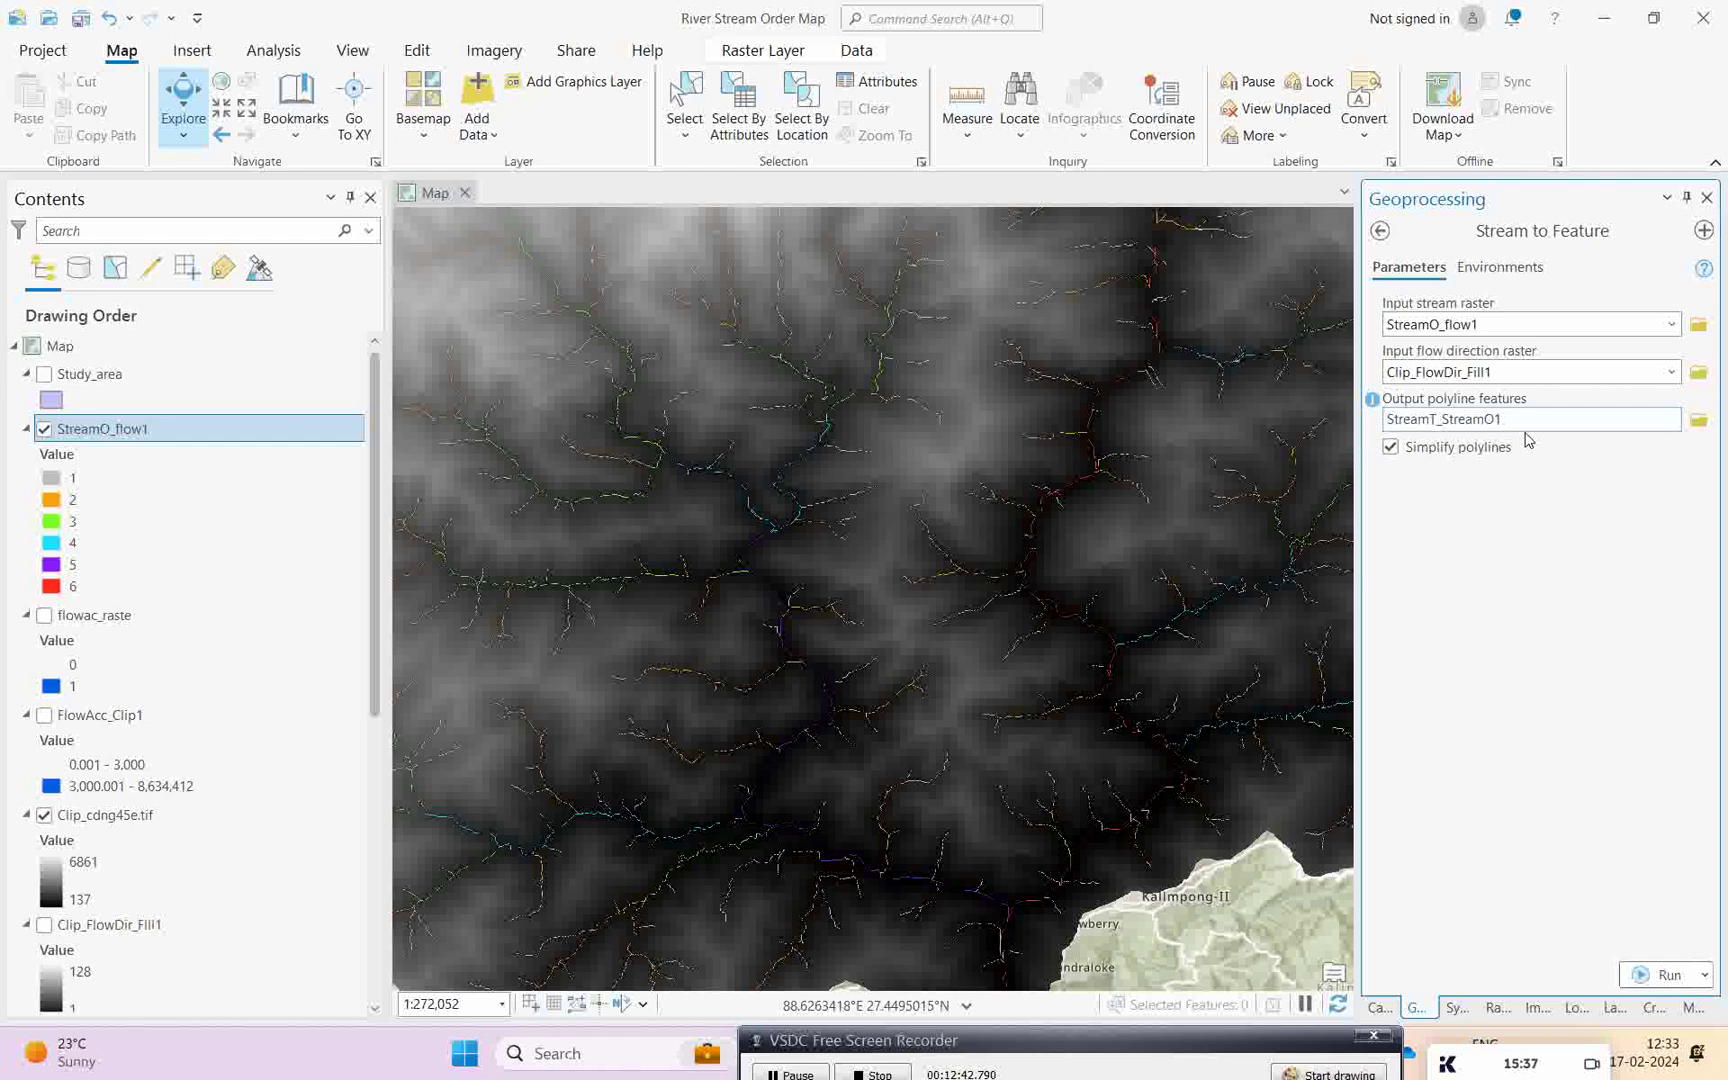
left_click(1640, 982)
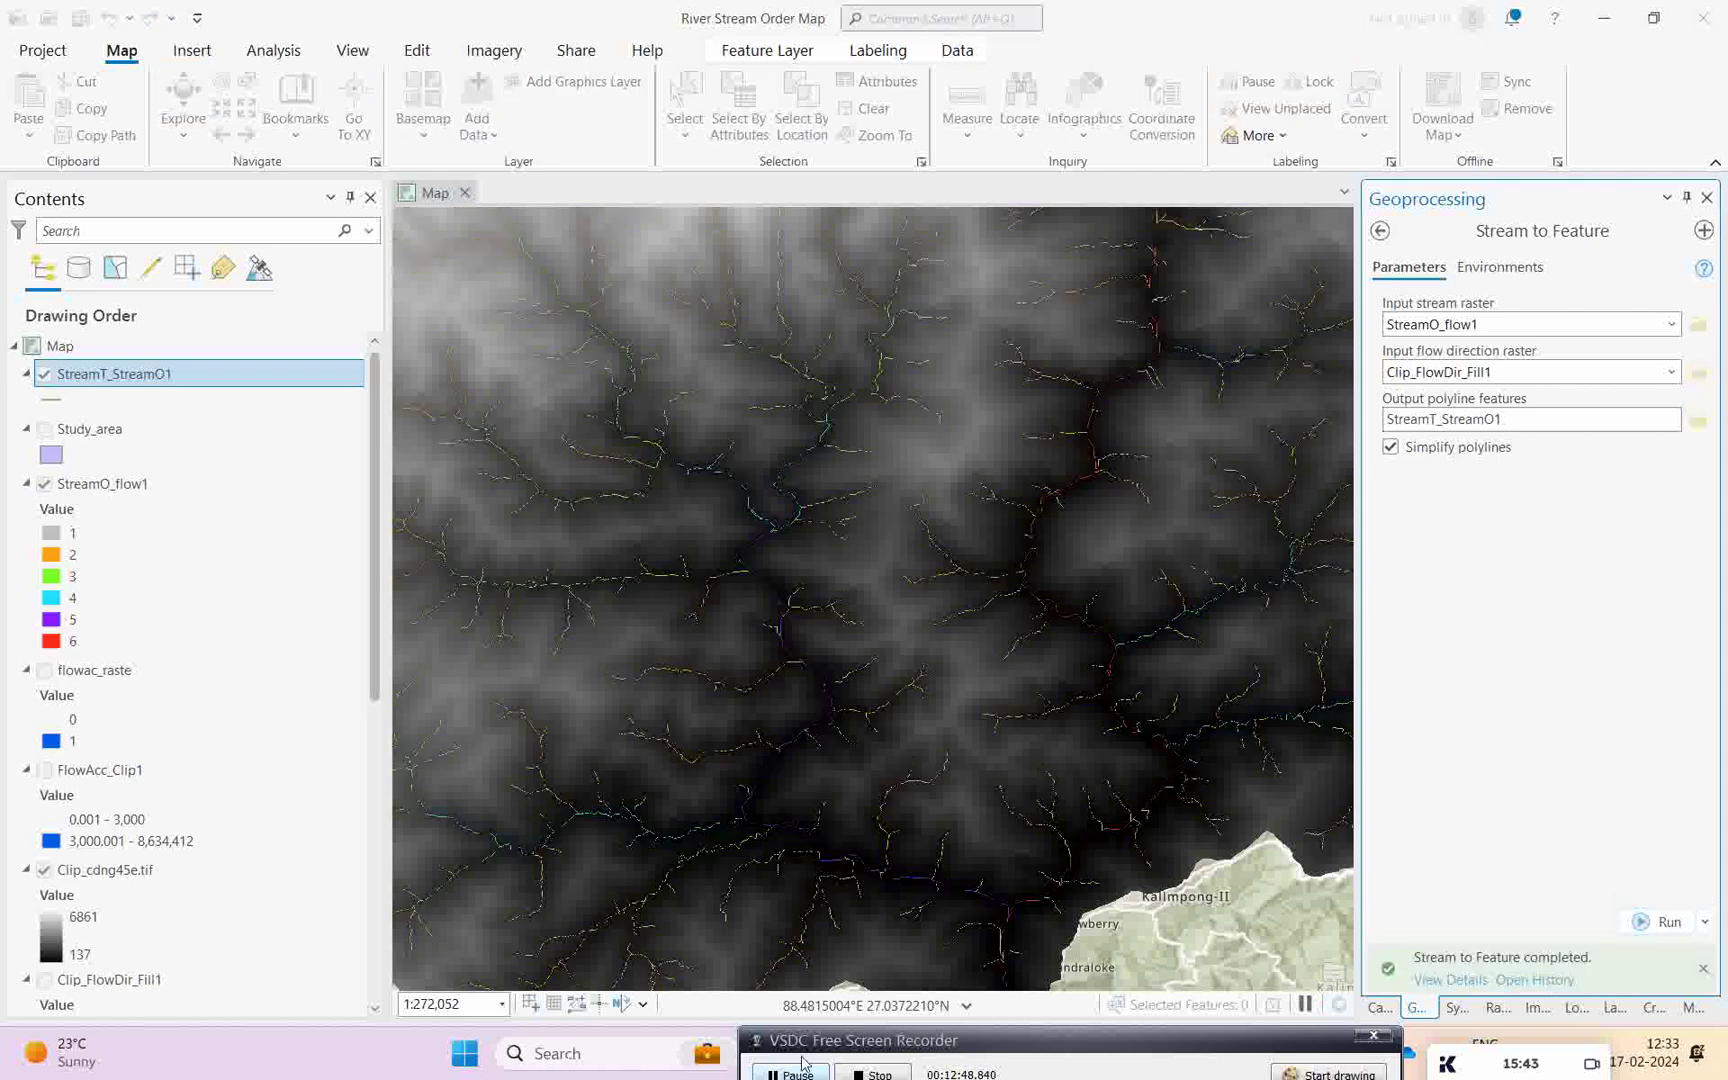
- Select the new StreamT_StreamO1 layer in Contents and bring up its Feature Layer commands
left_click_drag(860, 1042, 847, 1033)
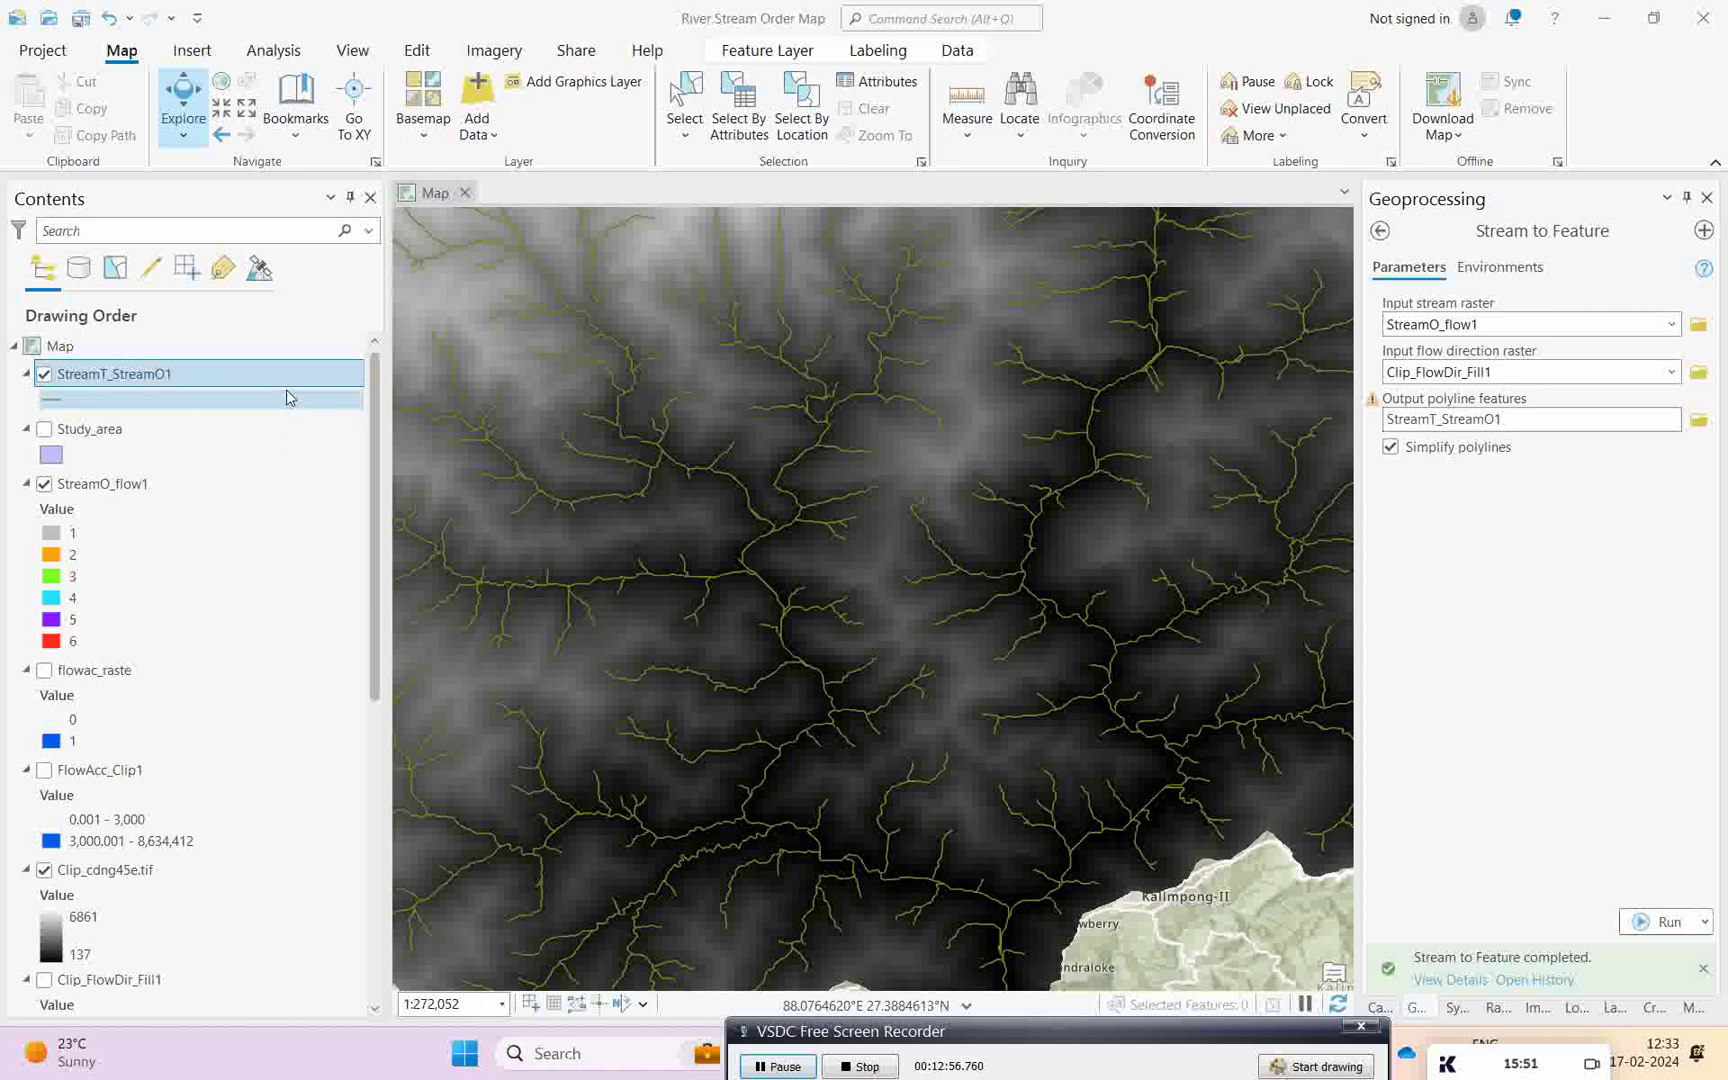
left_click(122, 376)
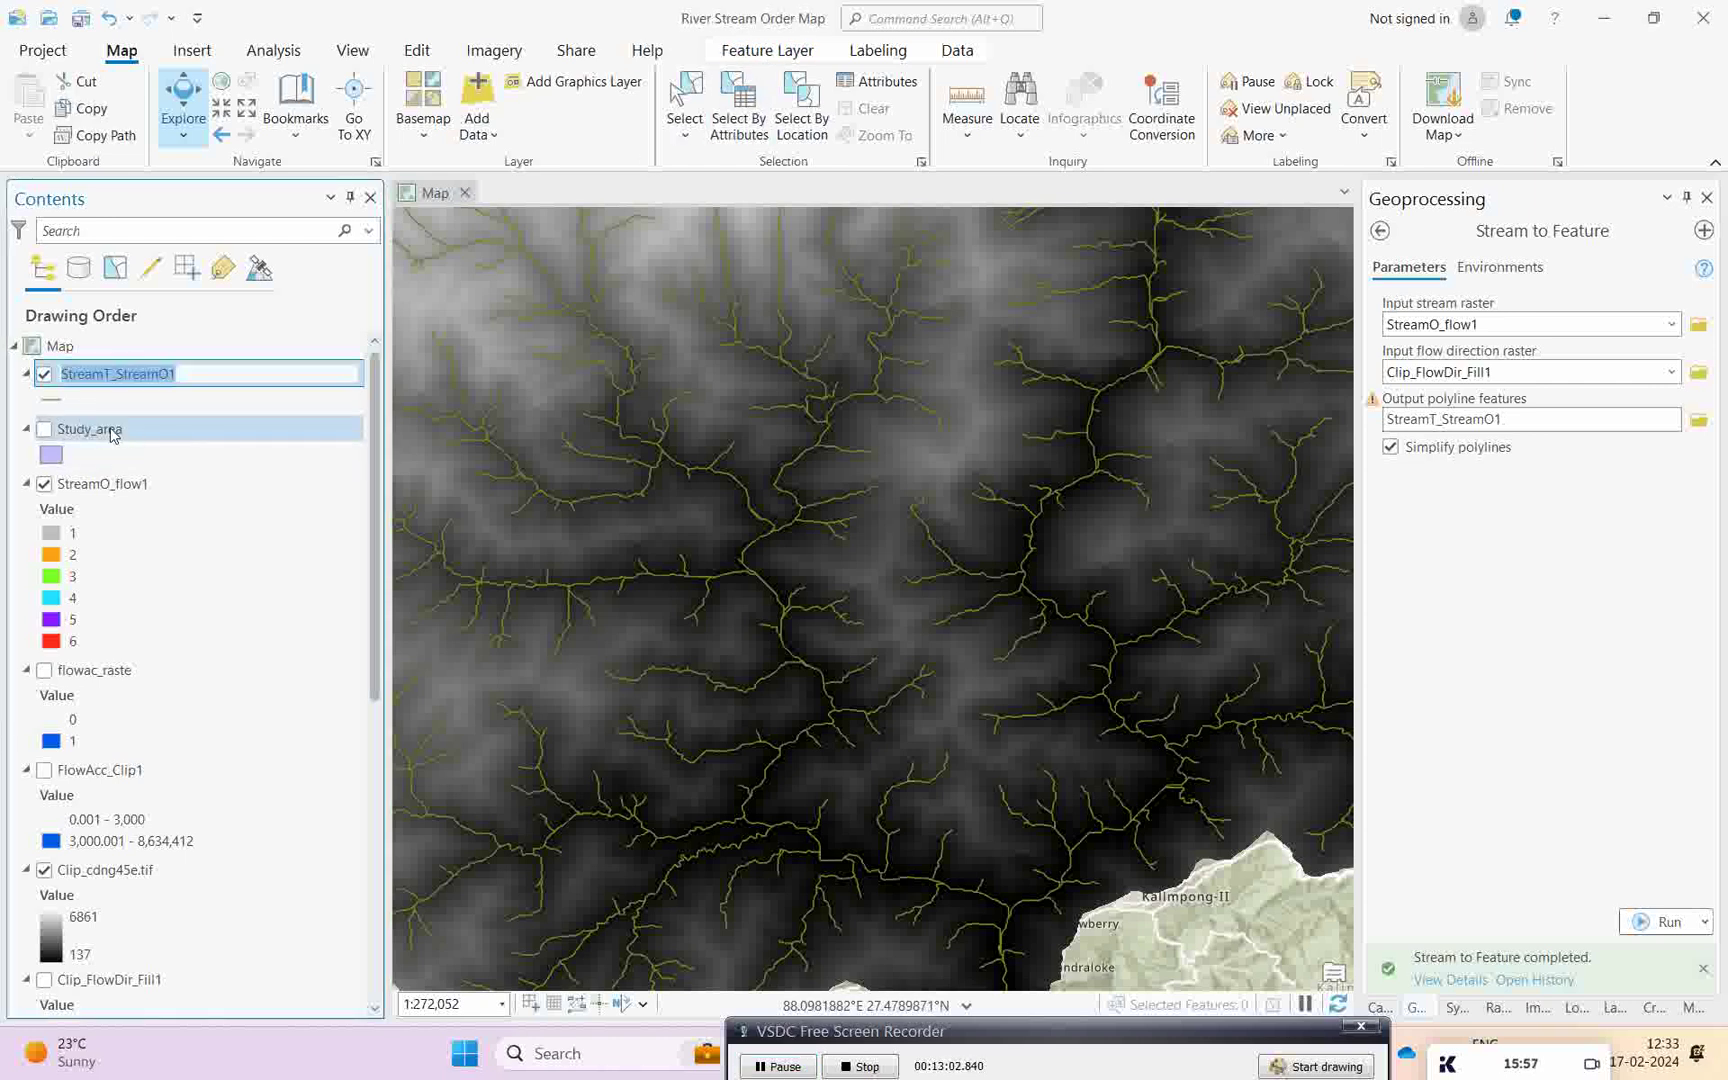
key("Return")
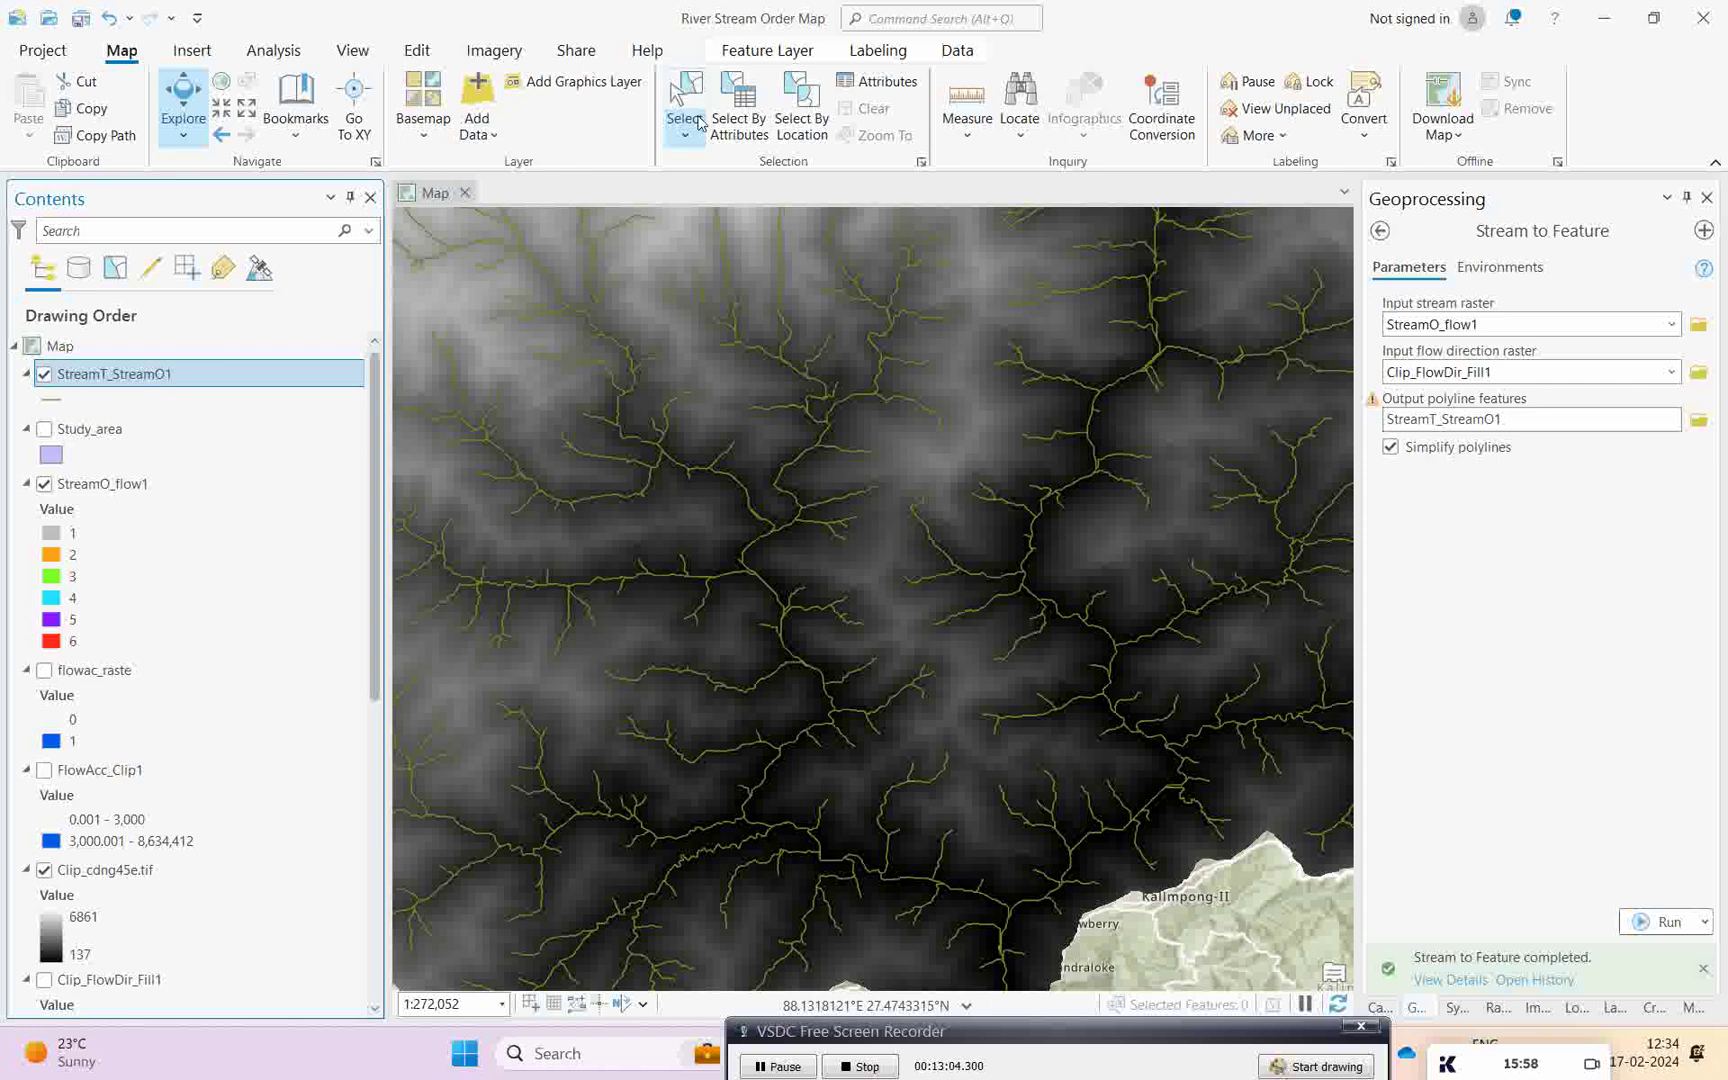
left_click(767, 50)
- Symbolize StreamT_StreamO1 with Unique Values on the grid_code field
left_click(714, 98)
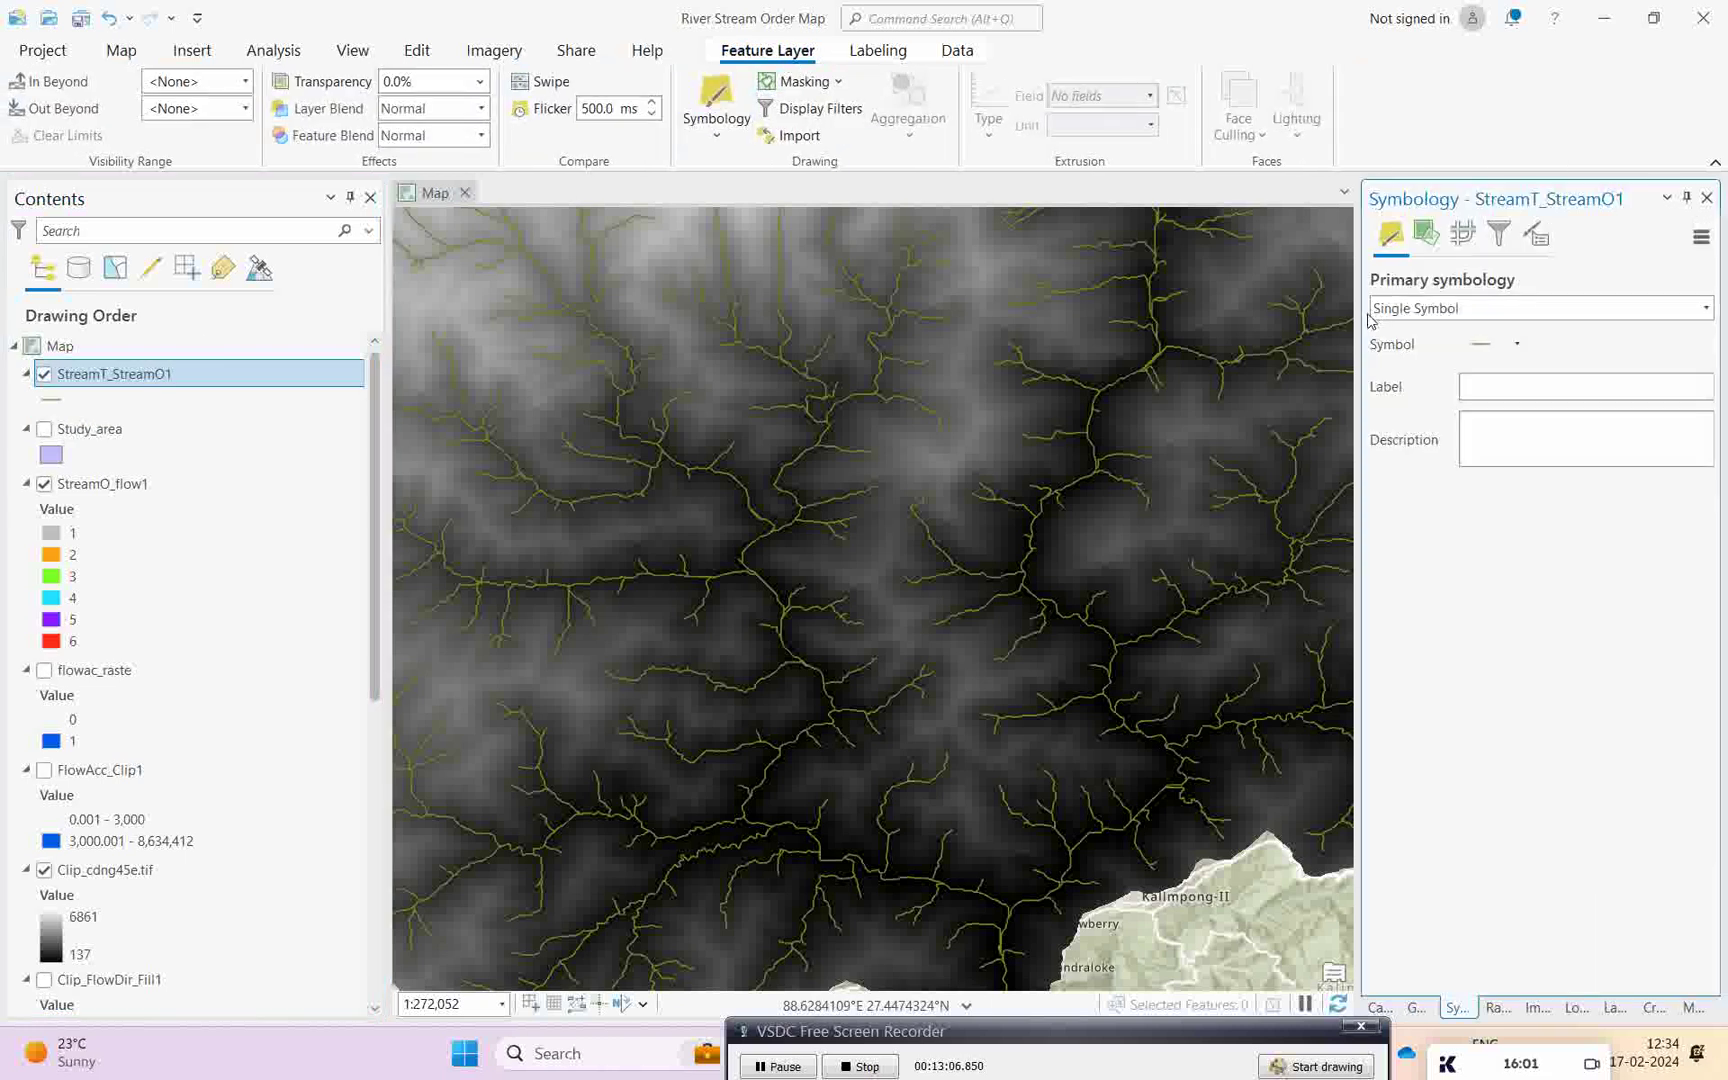
left_click(1706, 311)
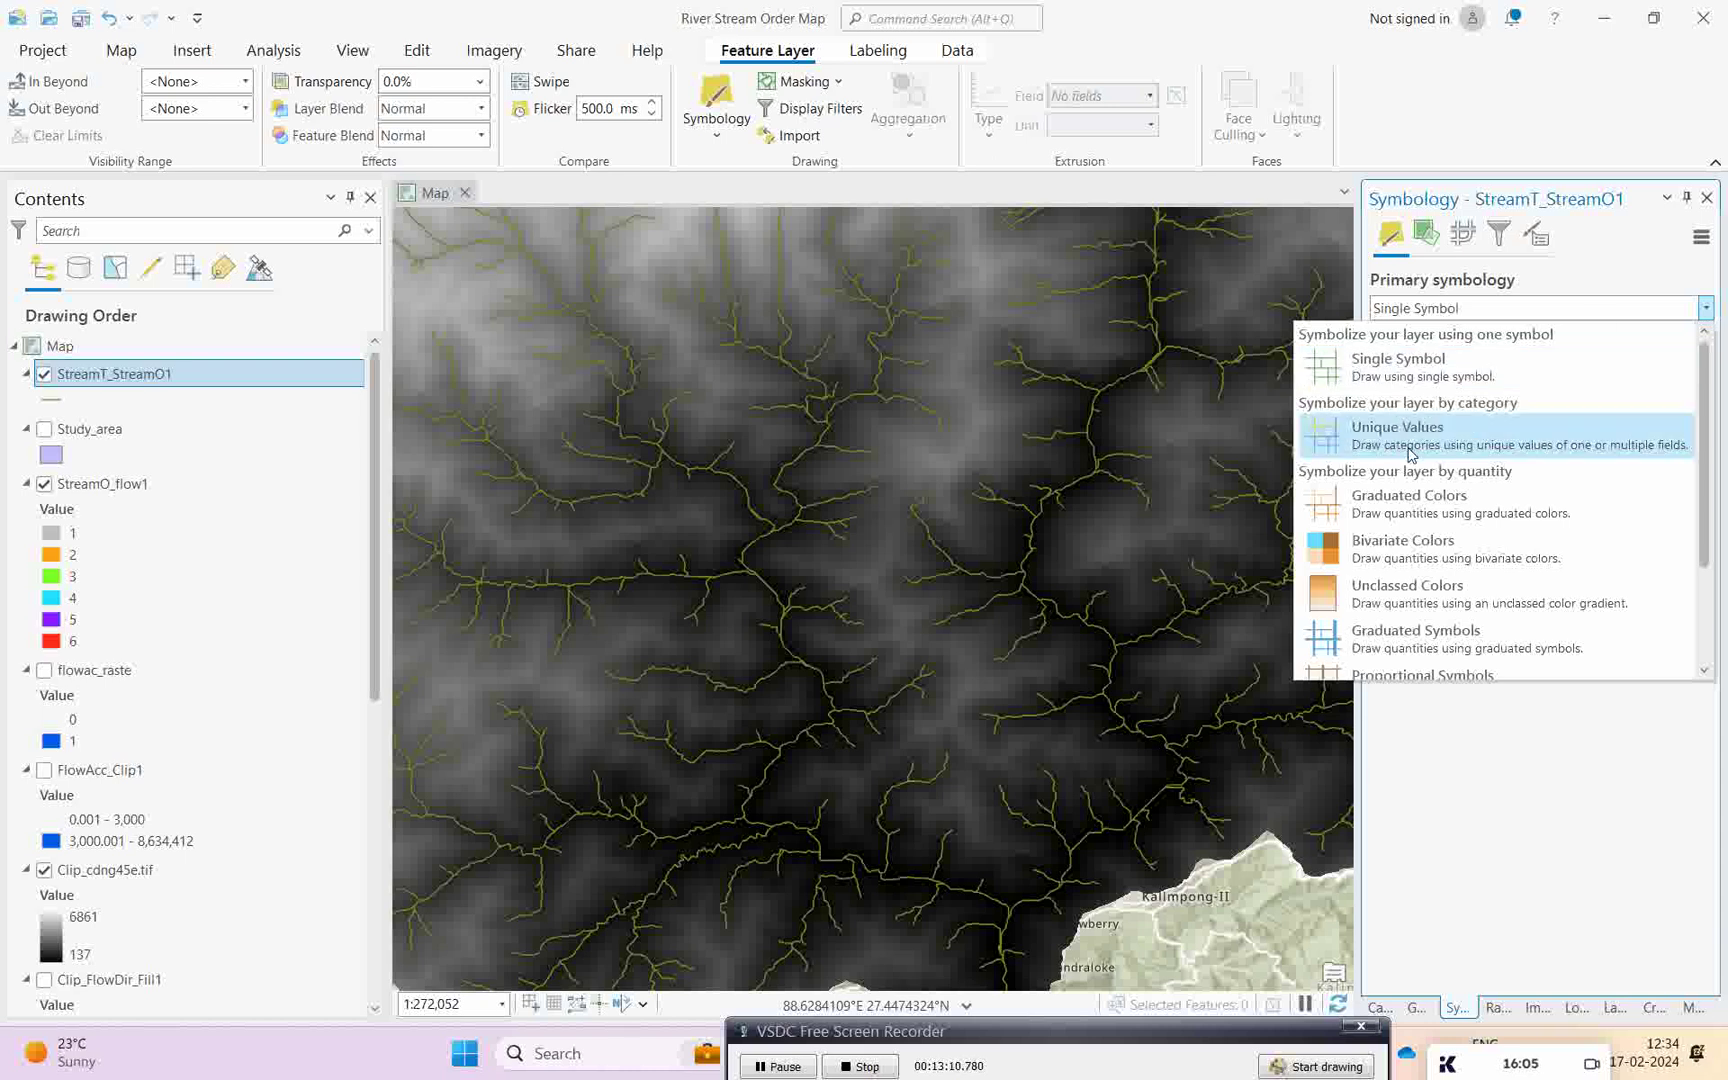
key("Escape")
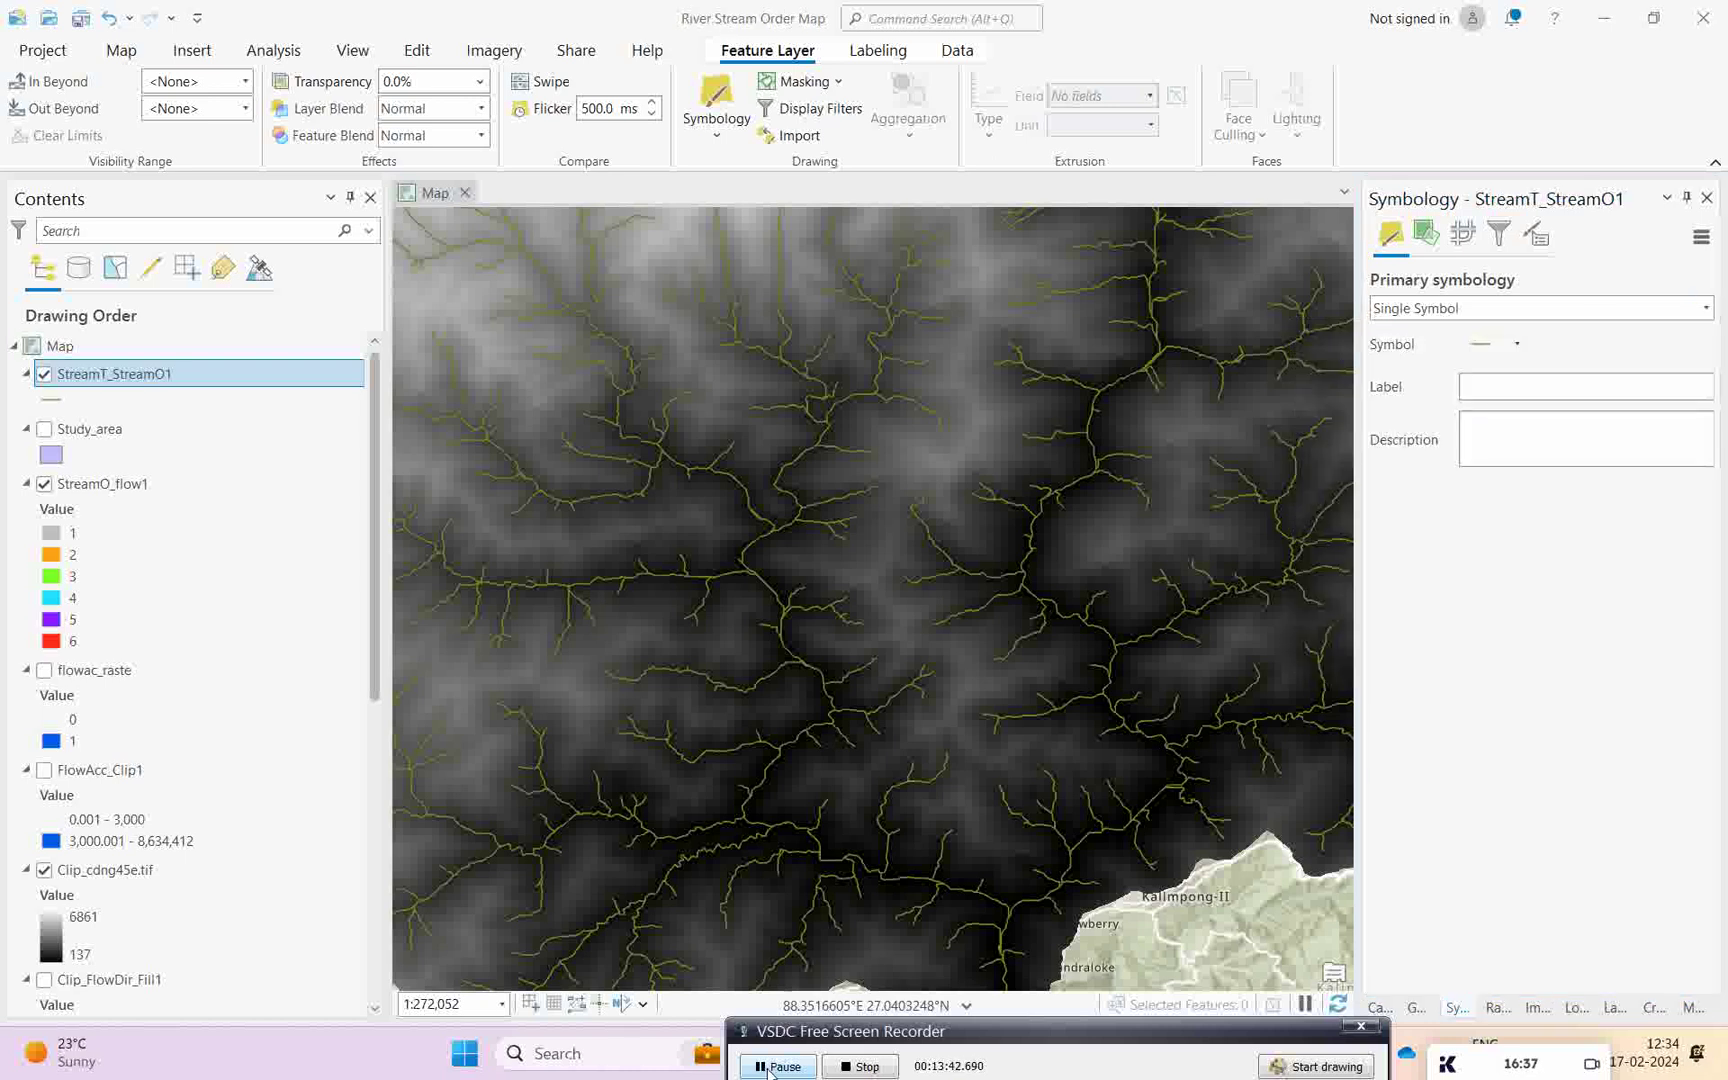
left_click(1706, 311)
left_click(1400, 447)
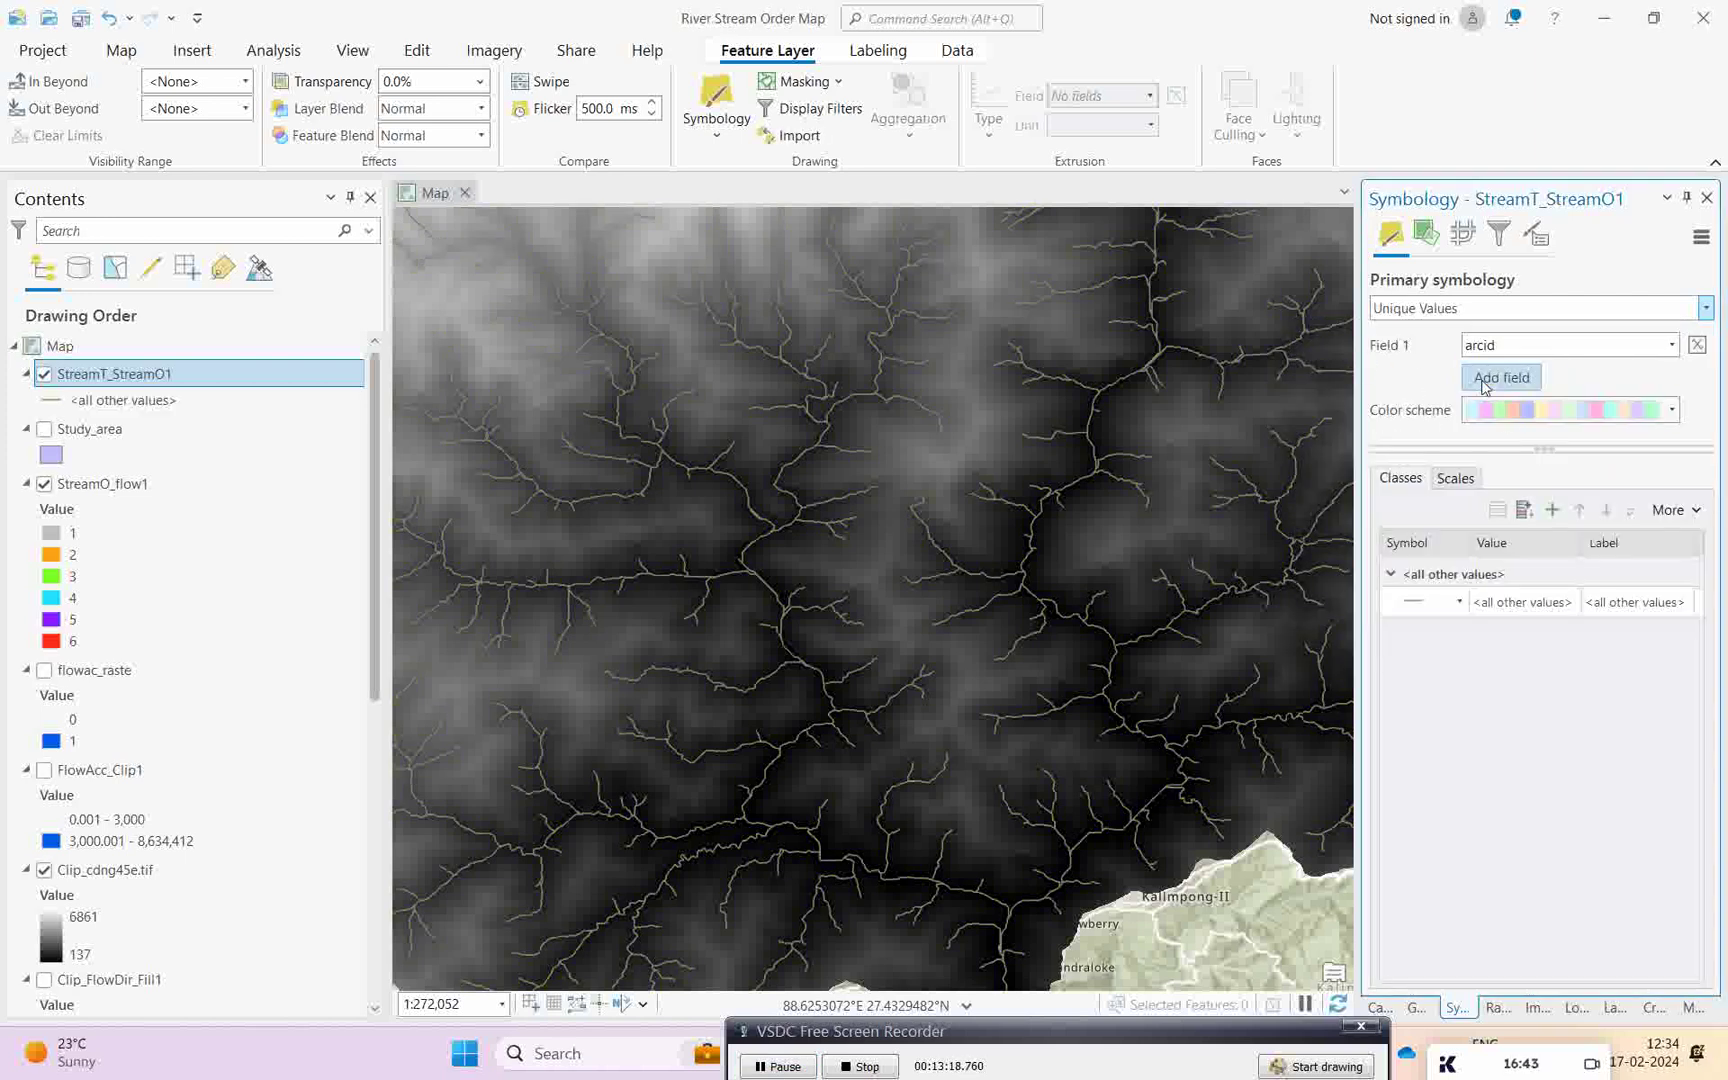
left_click(1671, 345)
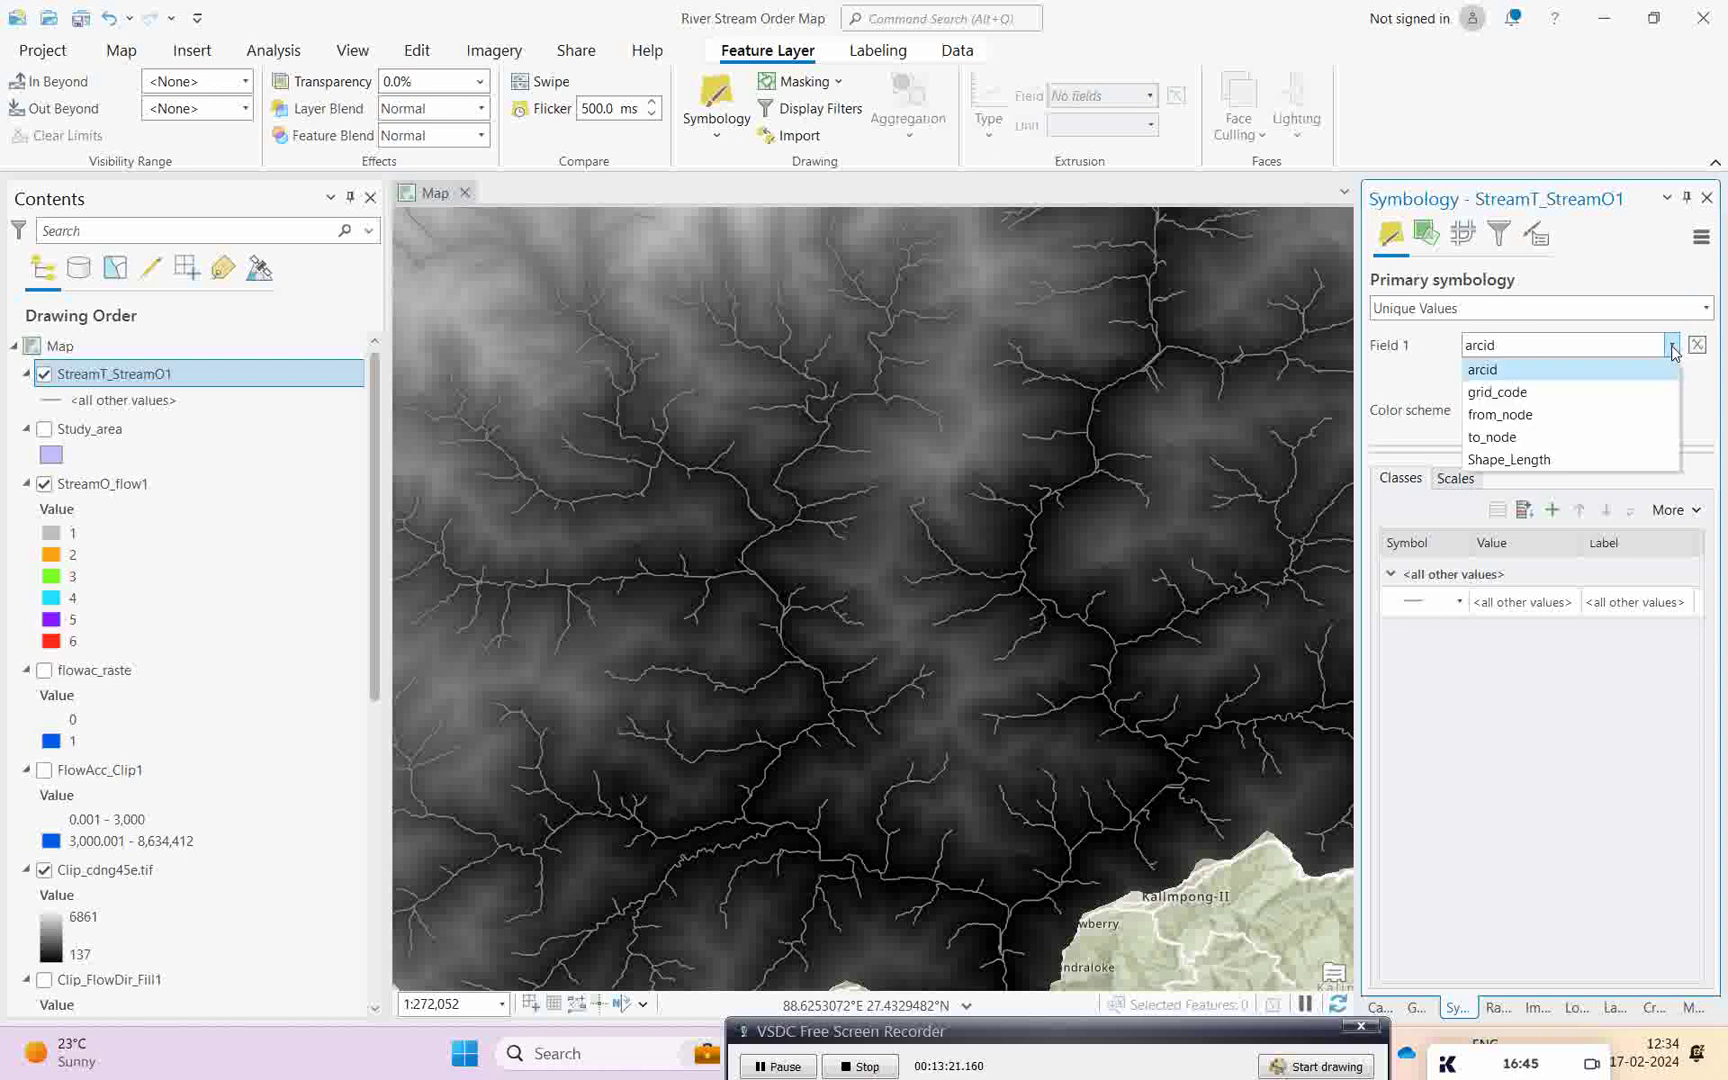
left_click(1497, 392)
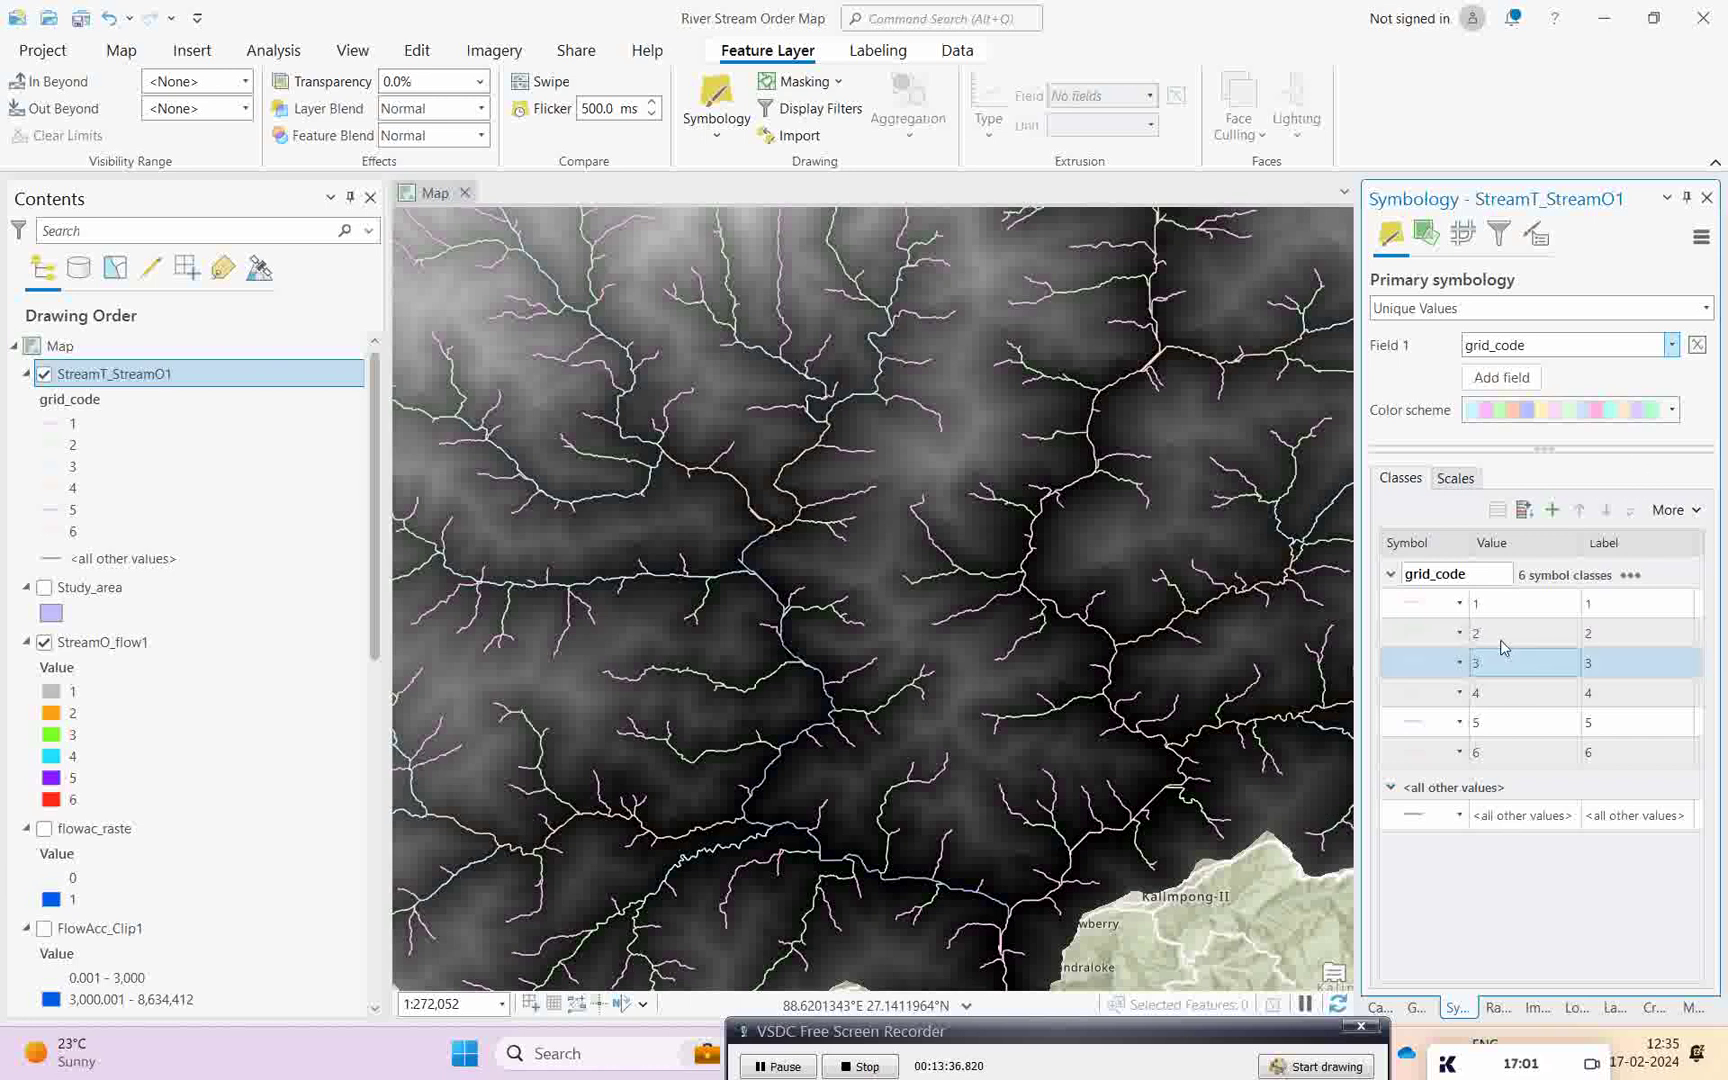
- Apply a multicolour scheme to the six grid_code stream classes
left_click(1671, 410)
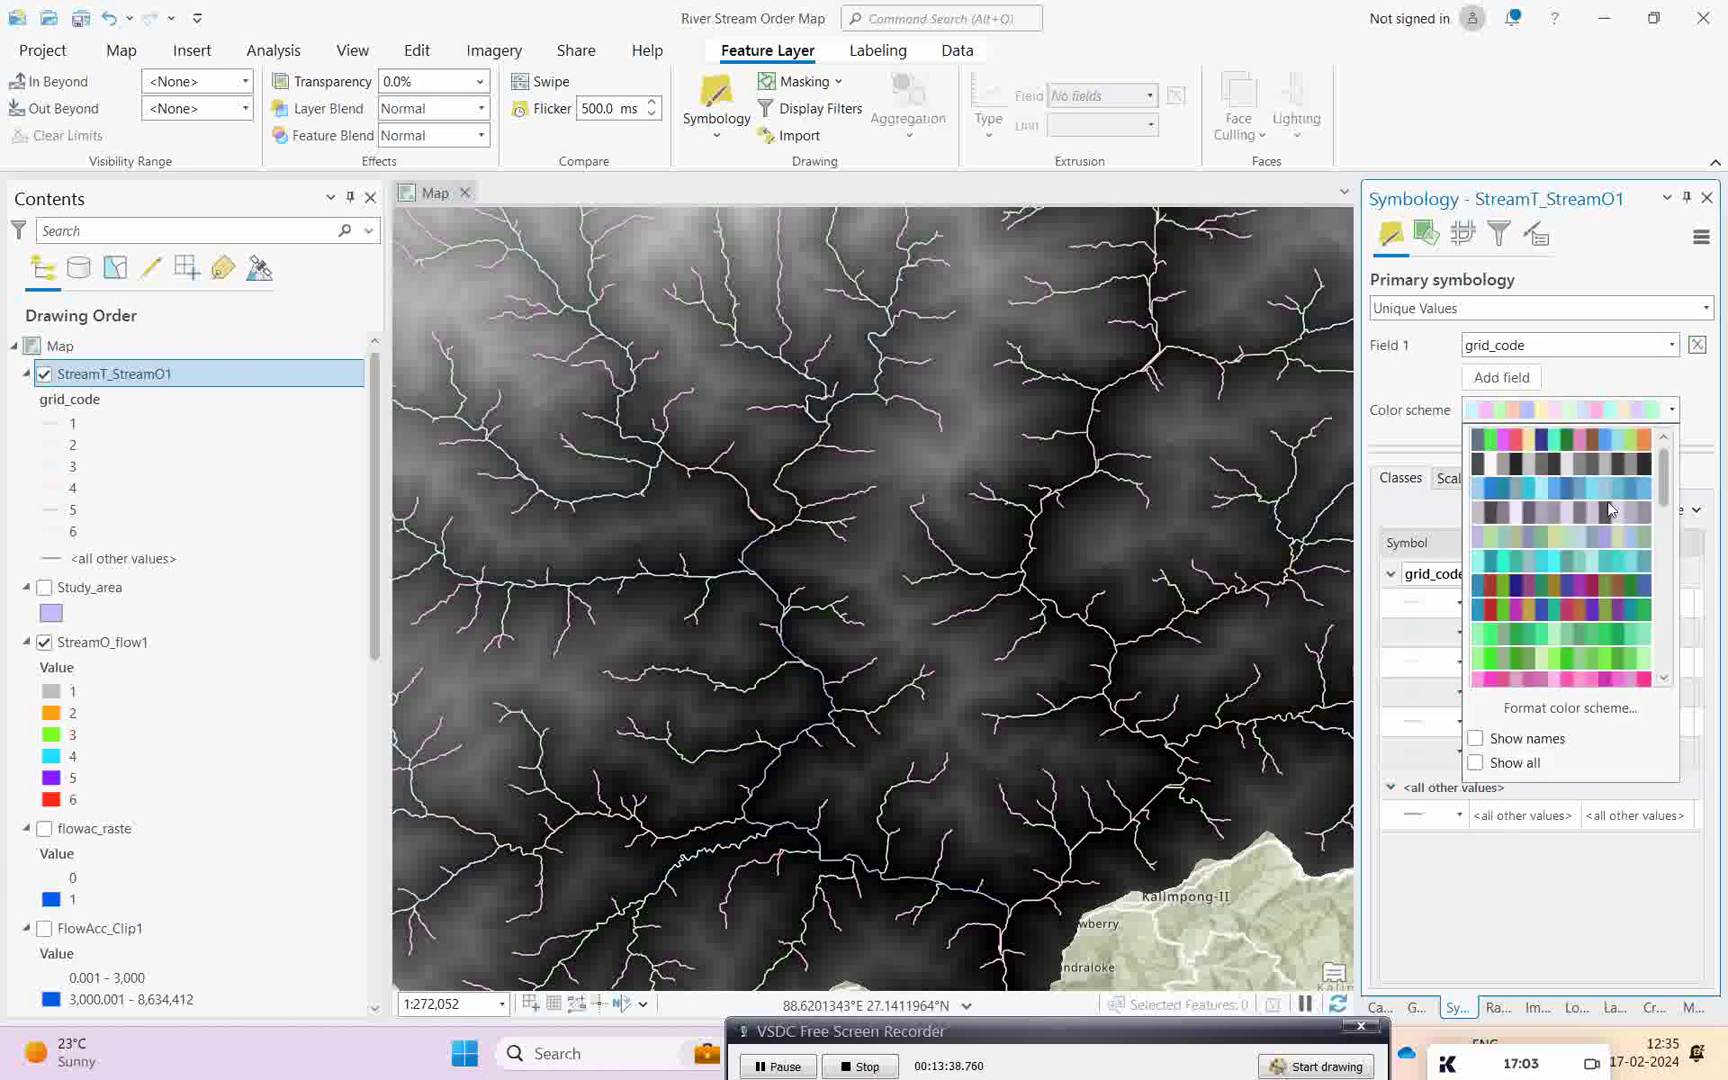
scroll(1640, 538, "down", 2)
scroll(1640, 538, "up", 2)
left_click(1594, 585)
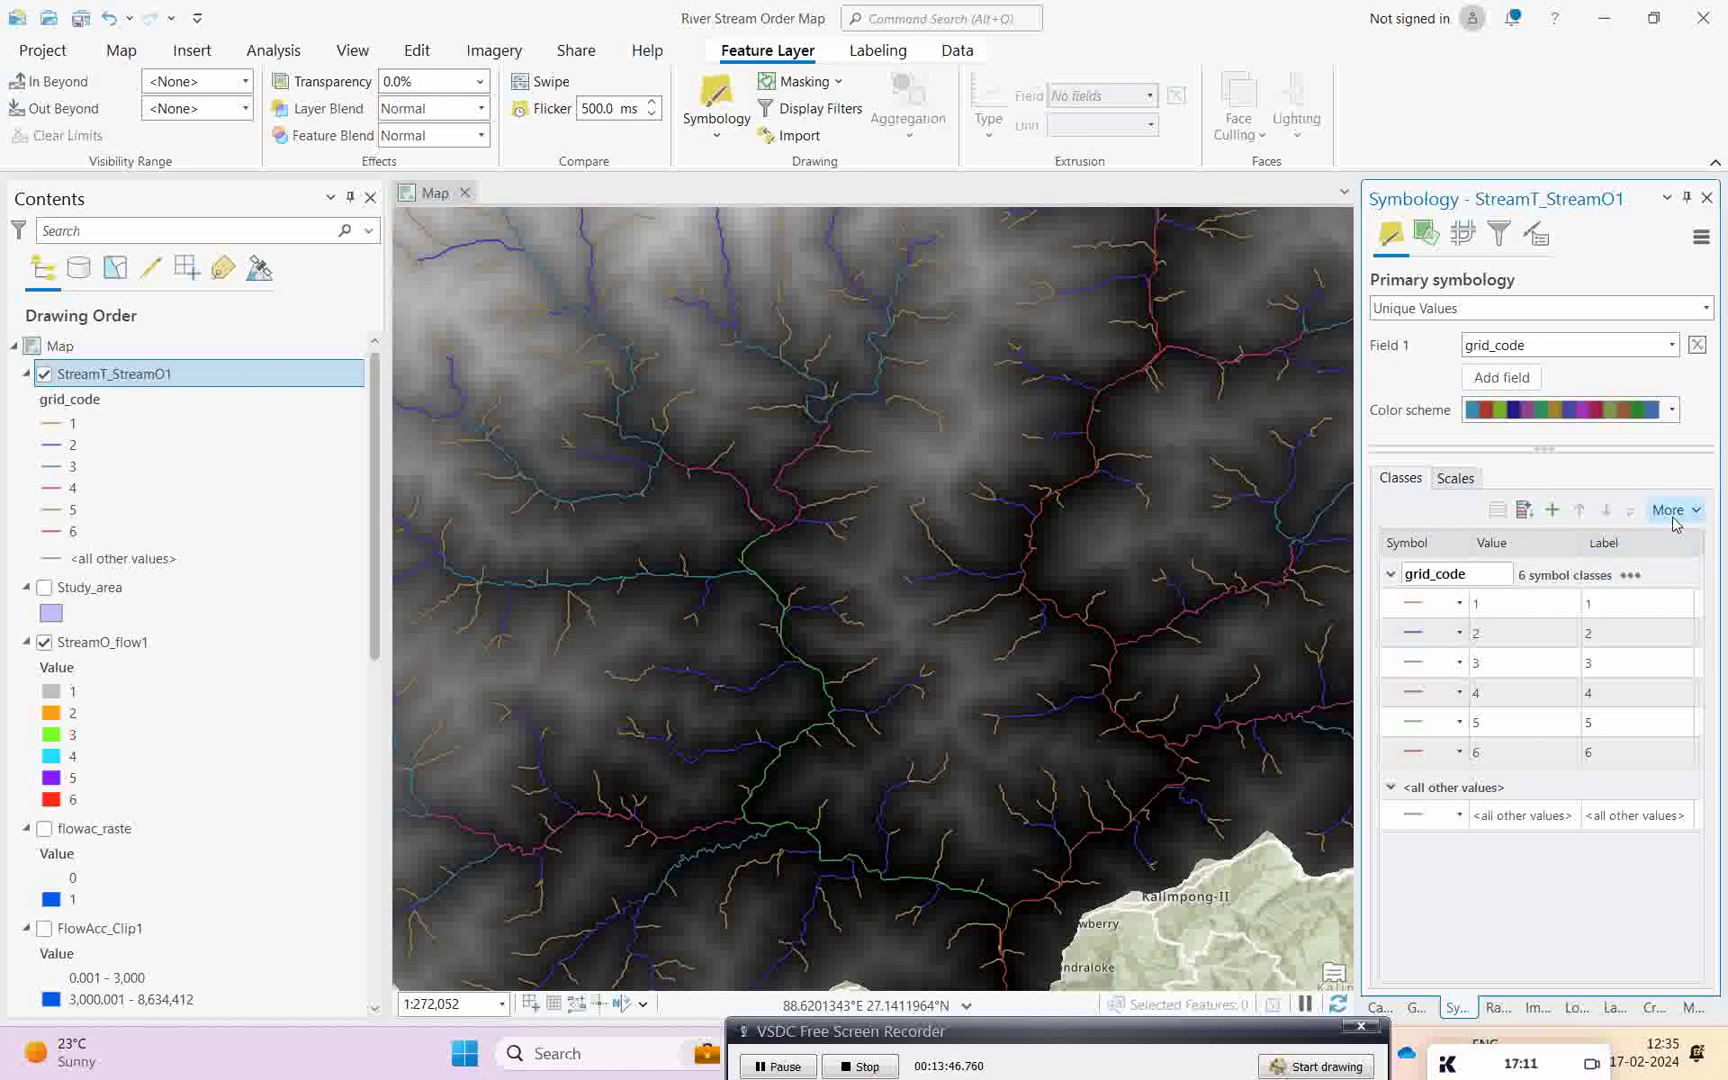
left_click(1672, 410)
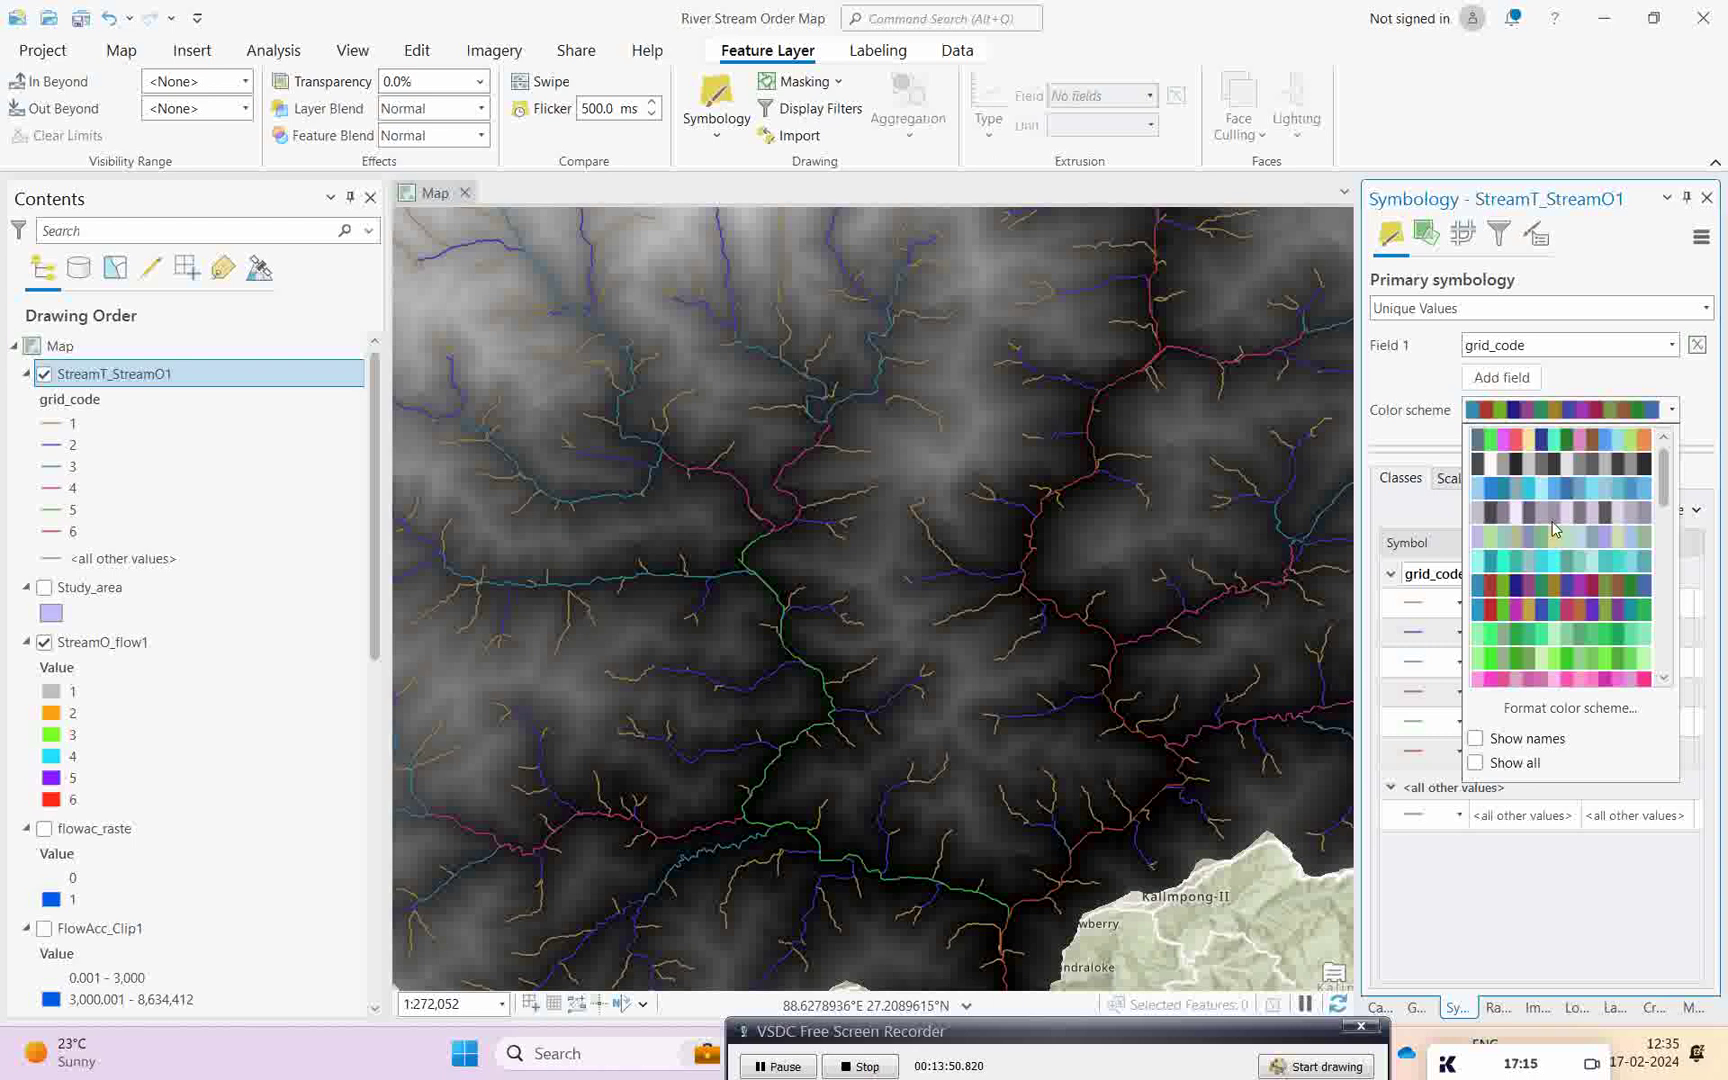
left_click(1555, 438)
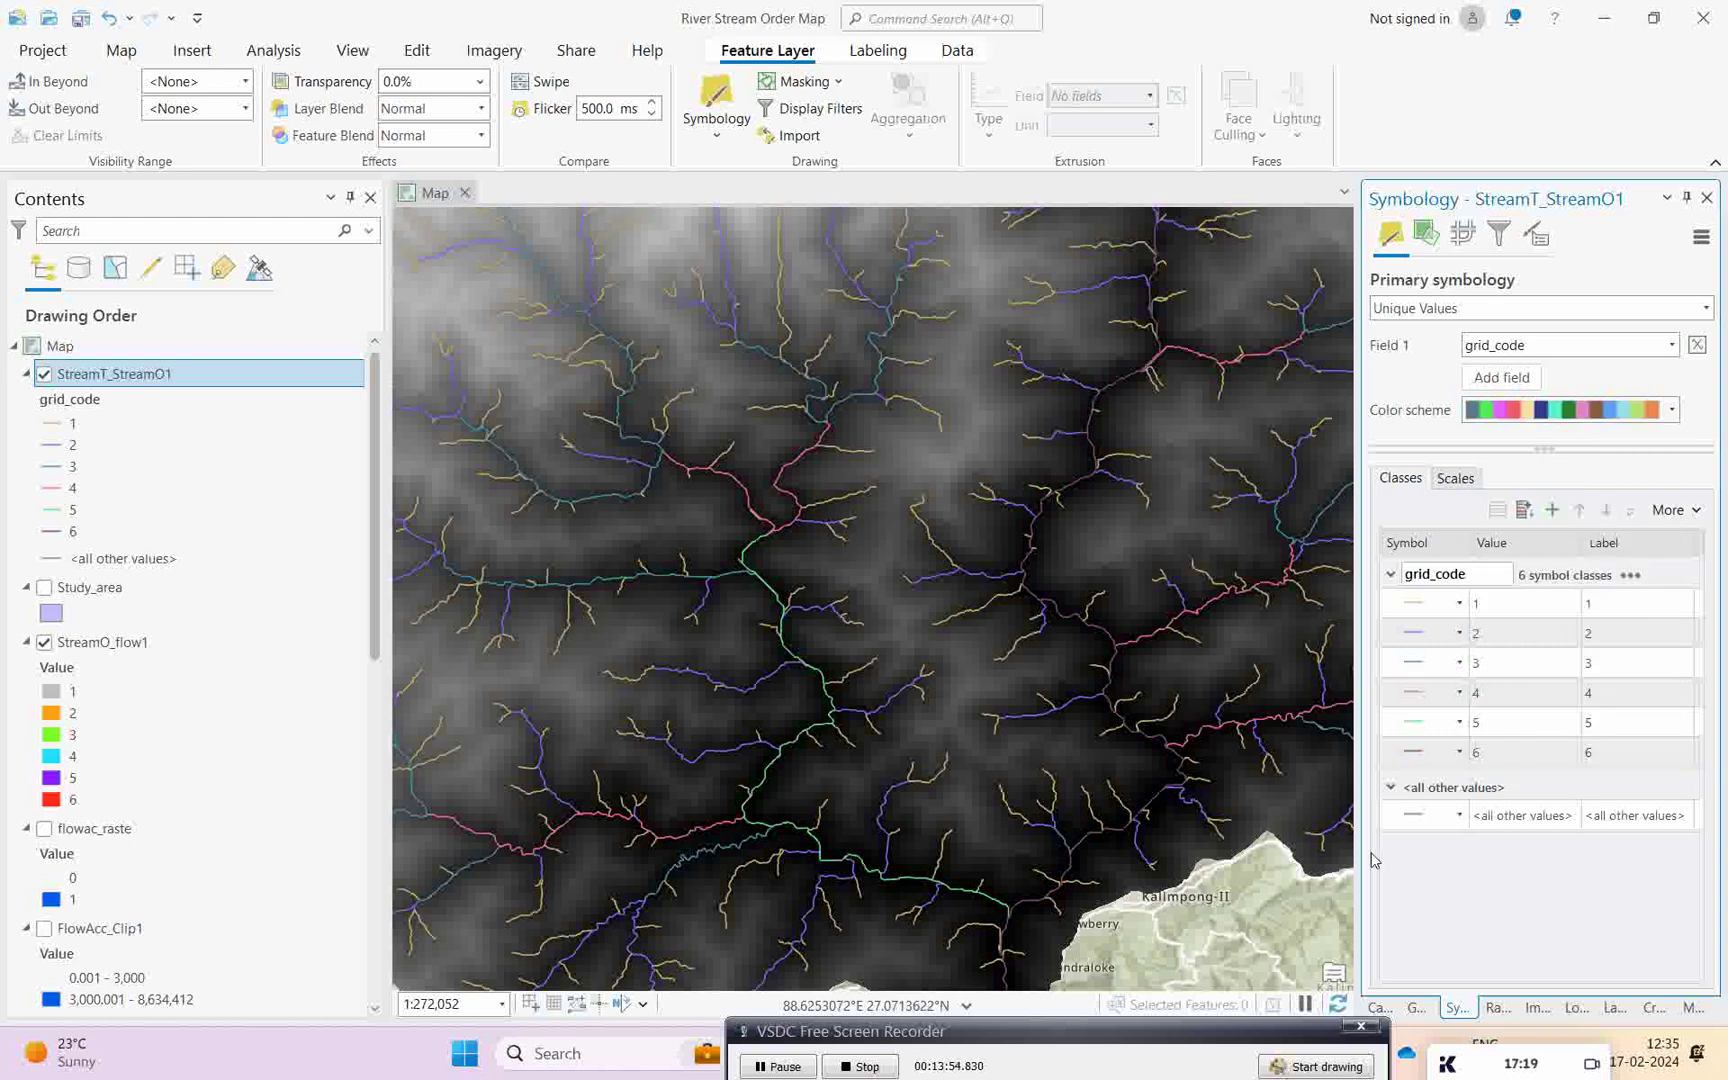
- Widen the grid_code 6 stream line to 10 pt and apply the change
left_click(1415, 760)
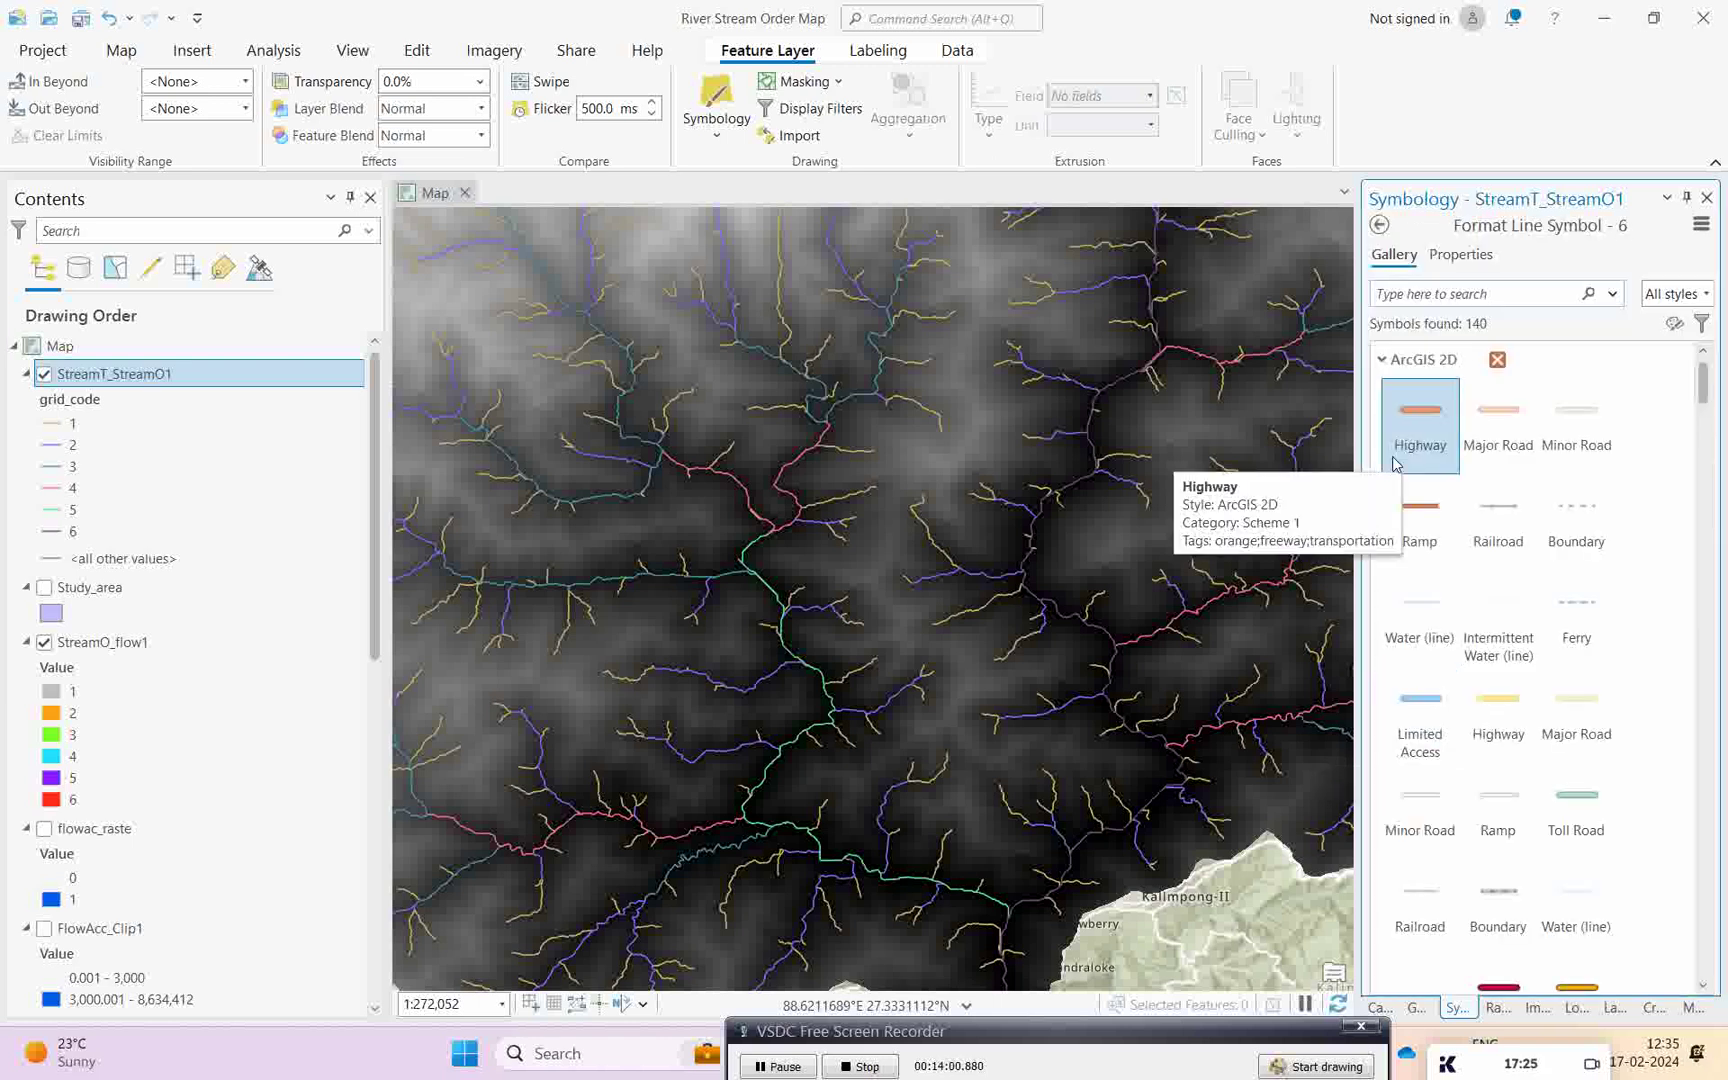
left_click(1463, 256)
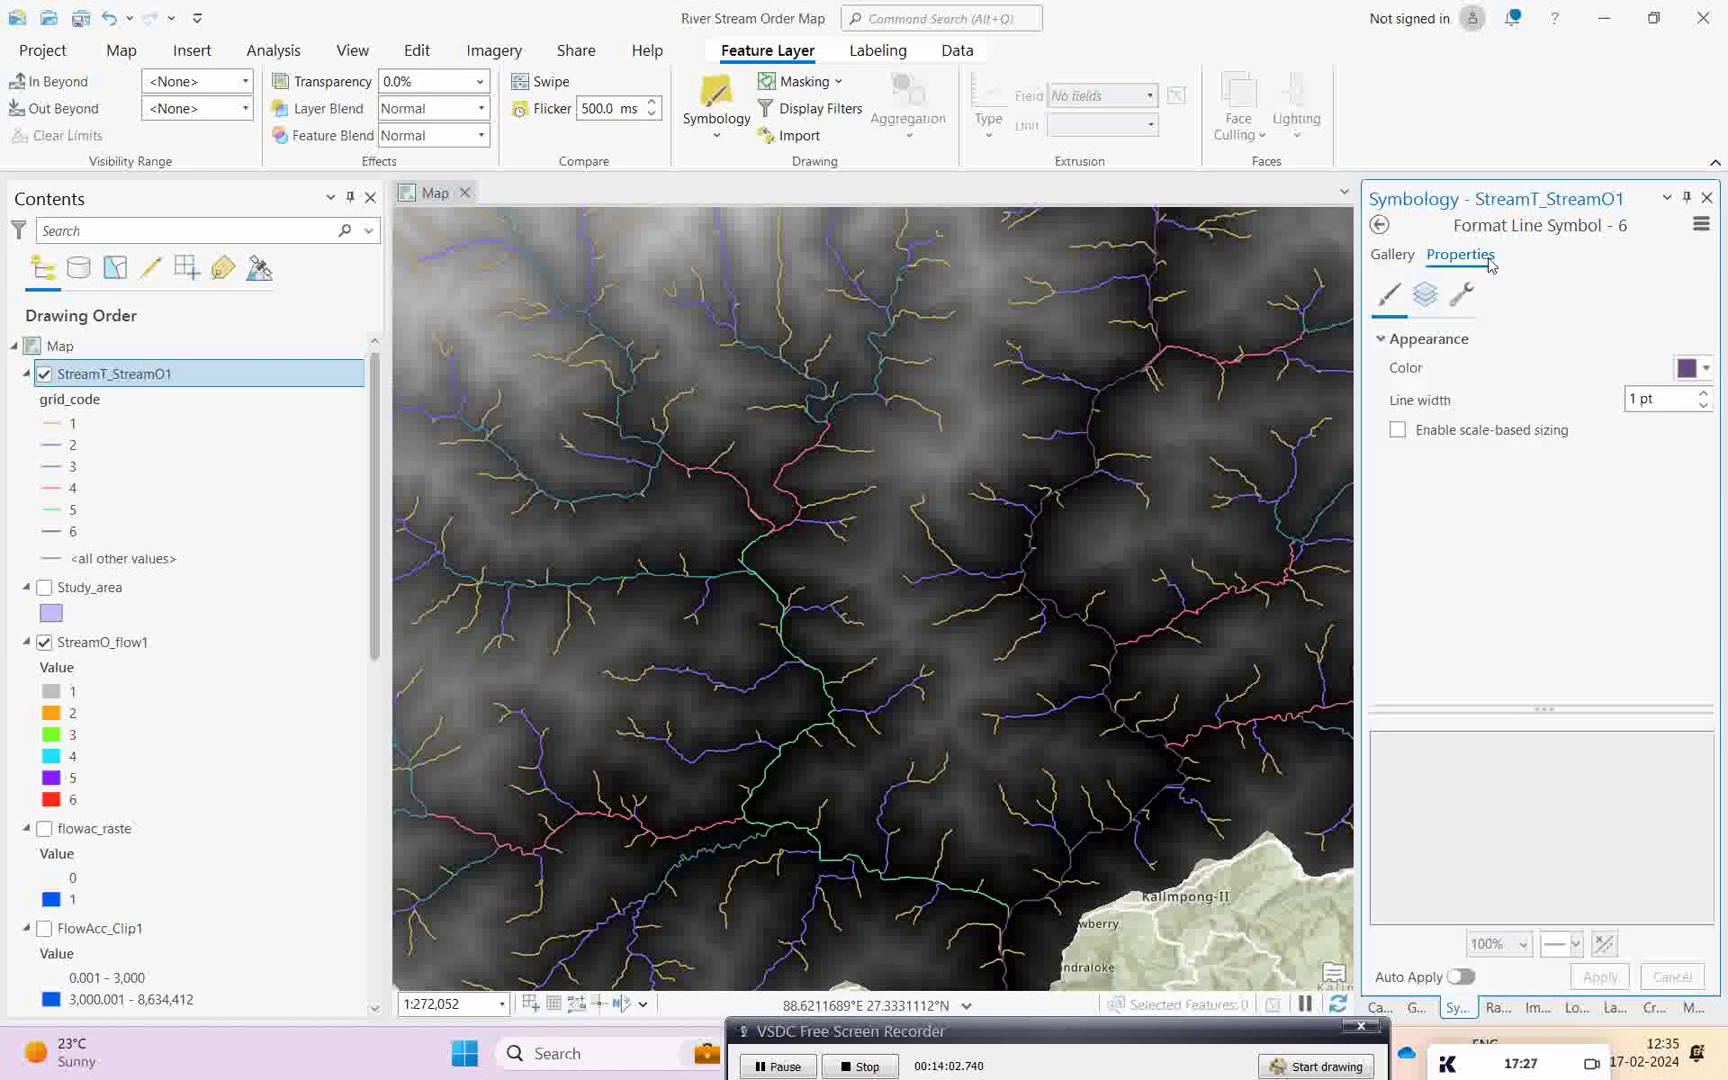
left_click(1703, 398)
left_click(1703, 398)
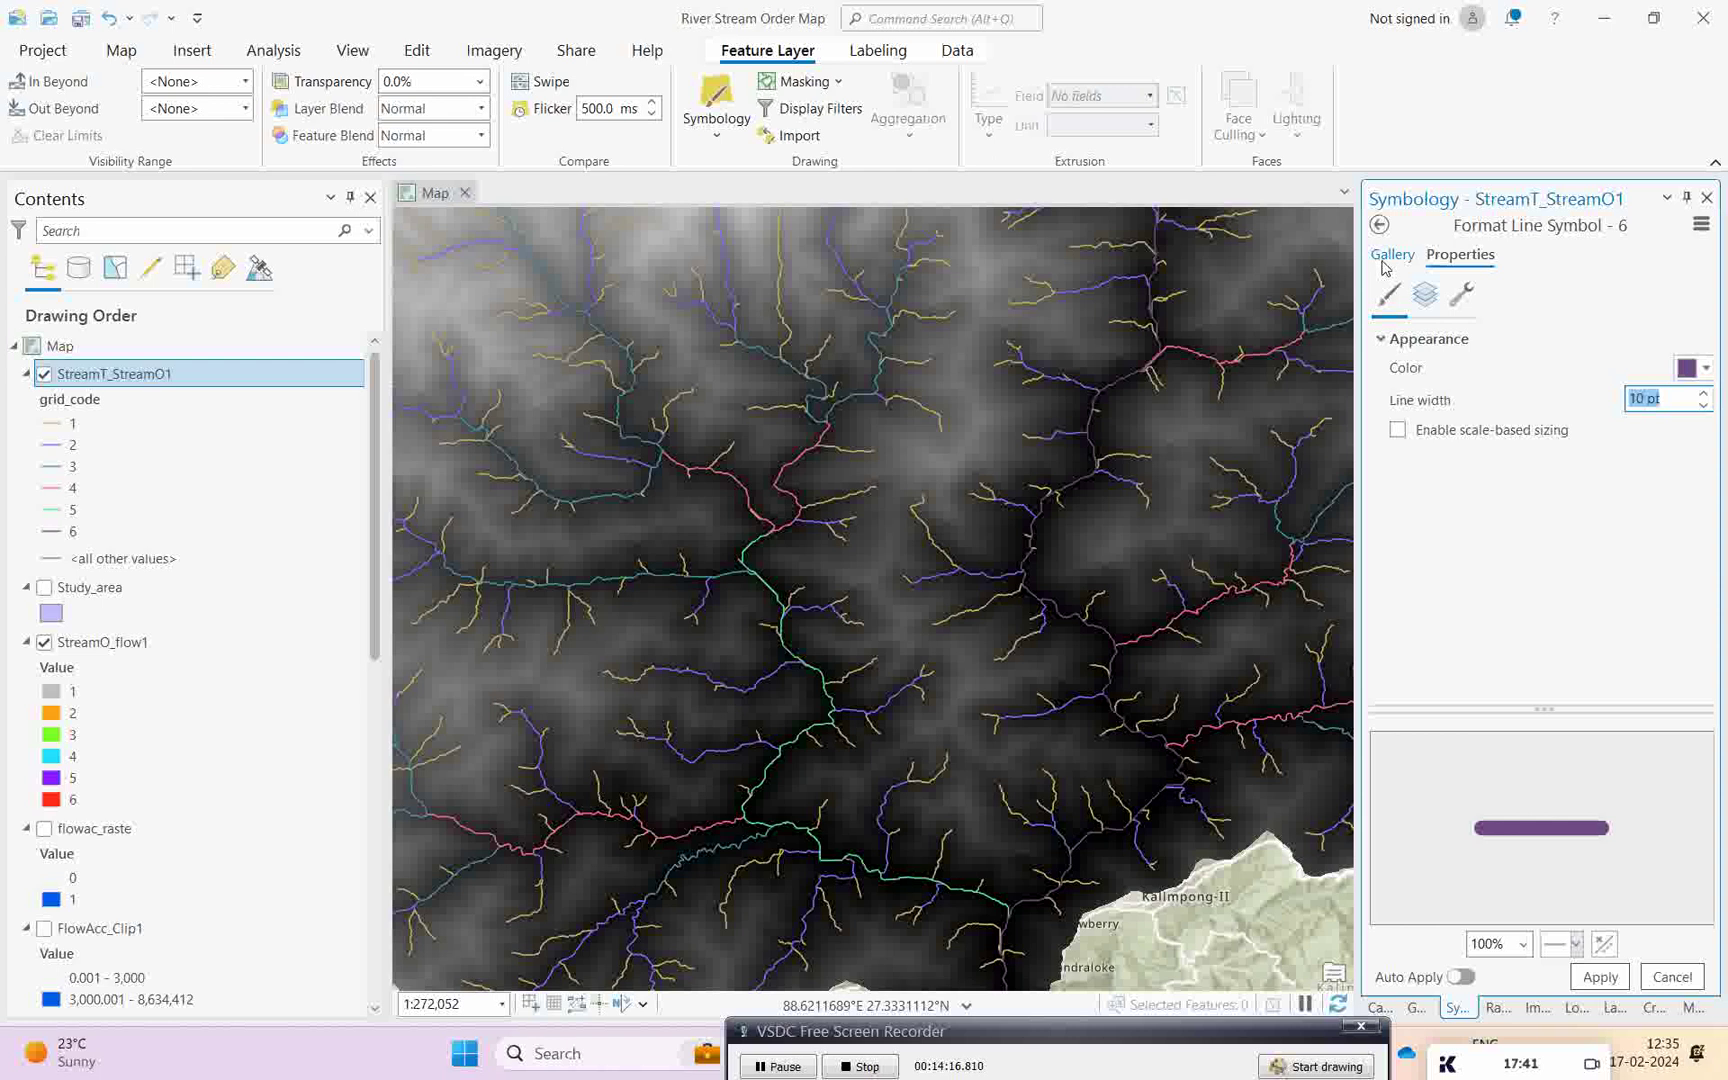
left_click(1390, 256)
left_click(1378, 228)
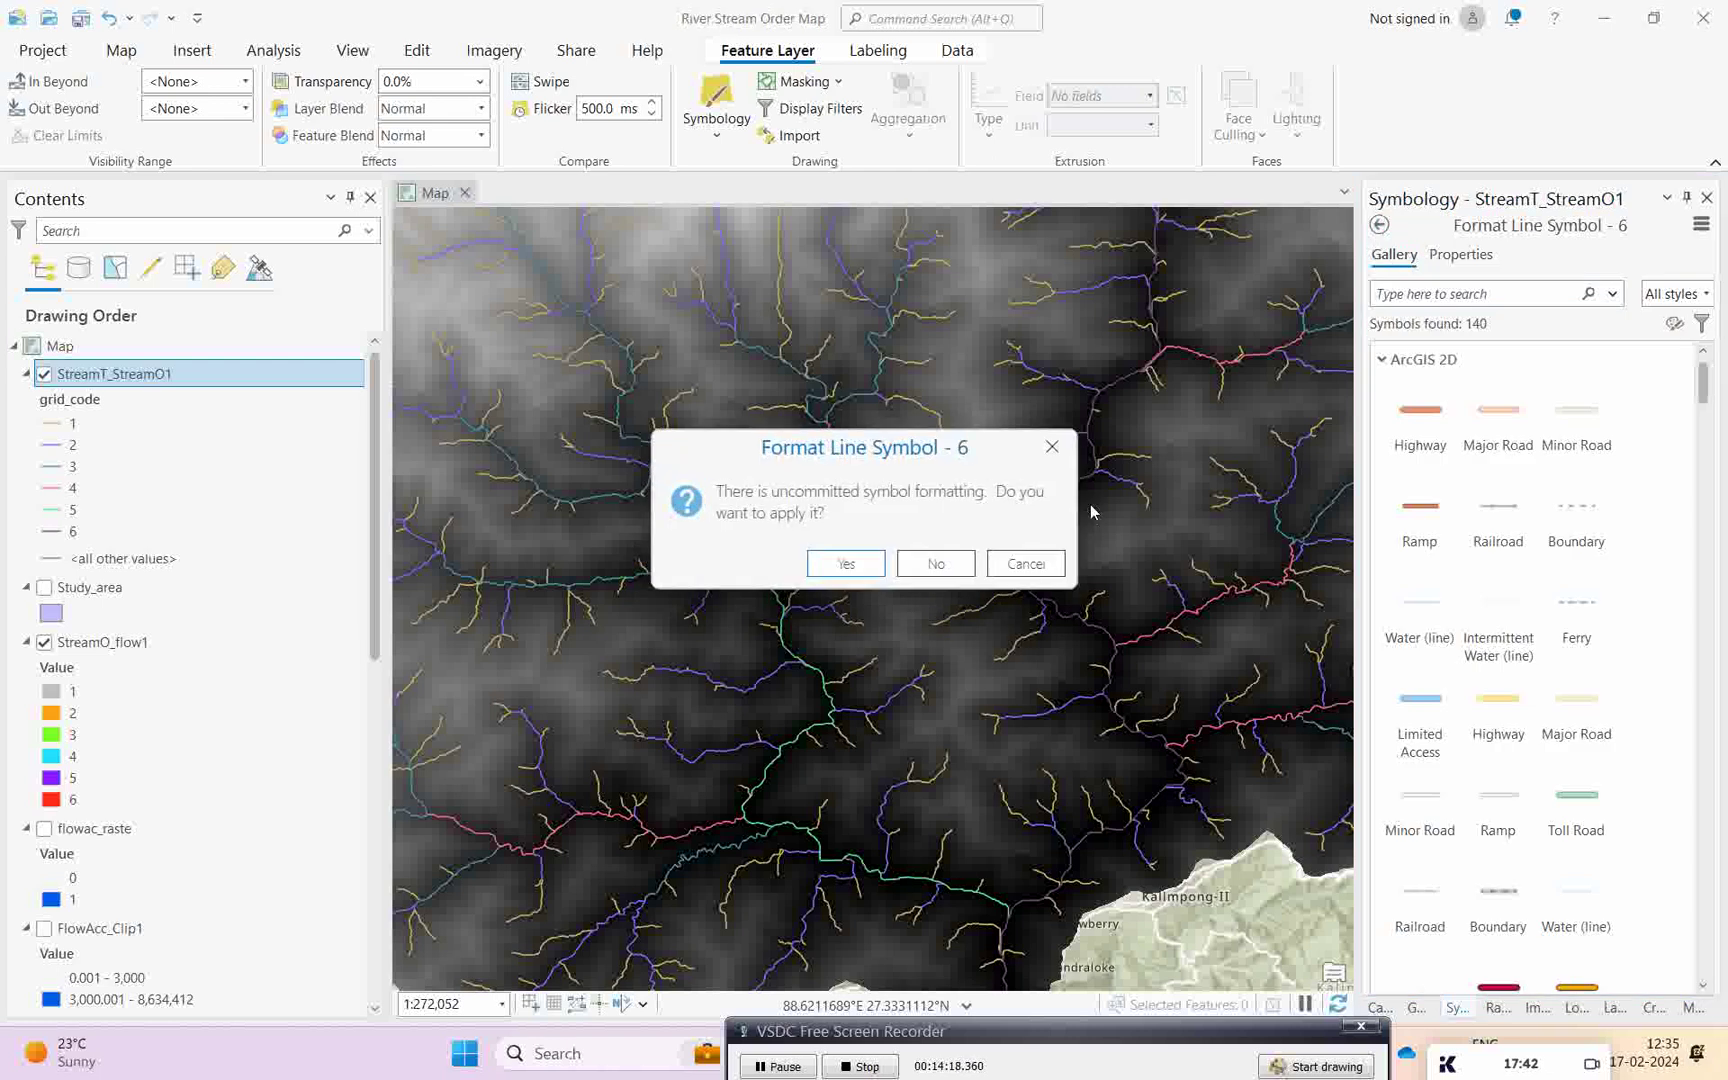
left_click(846, 564)
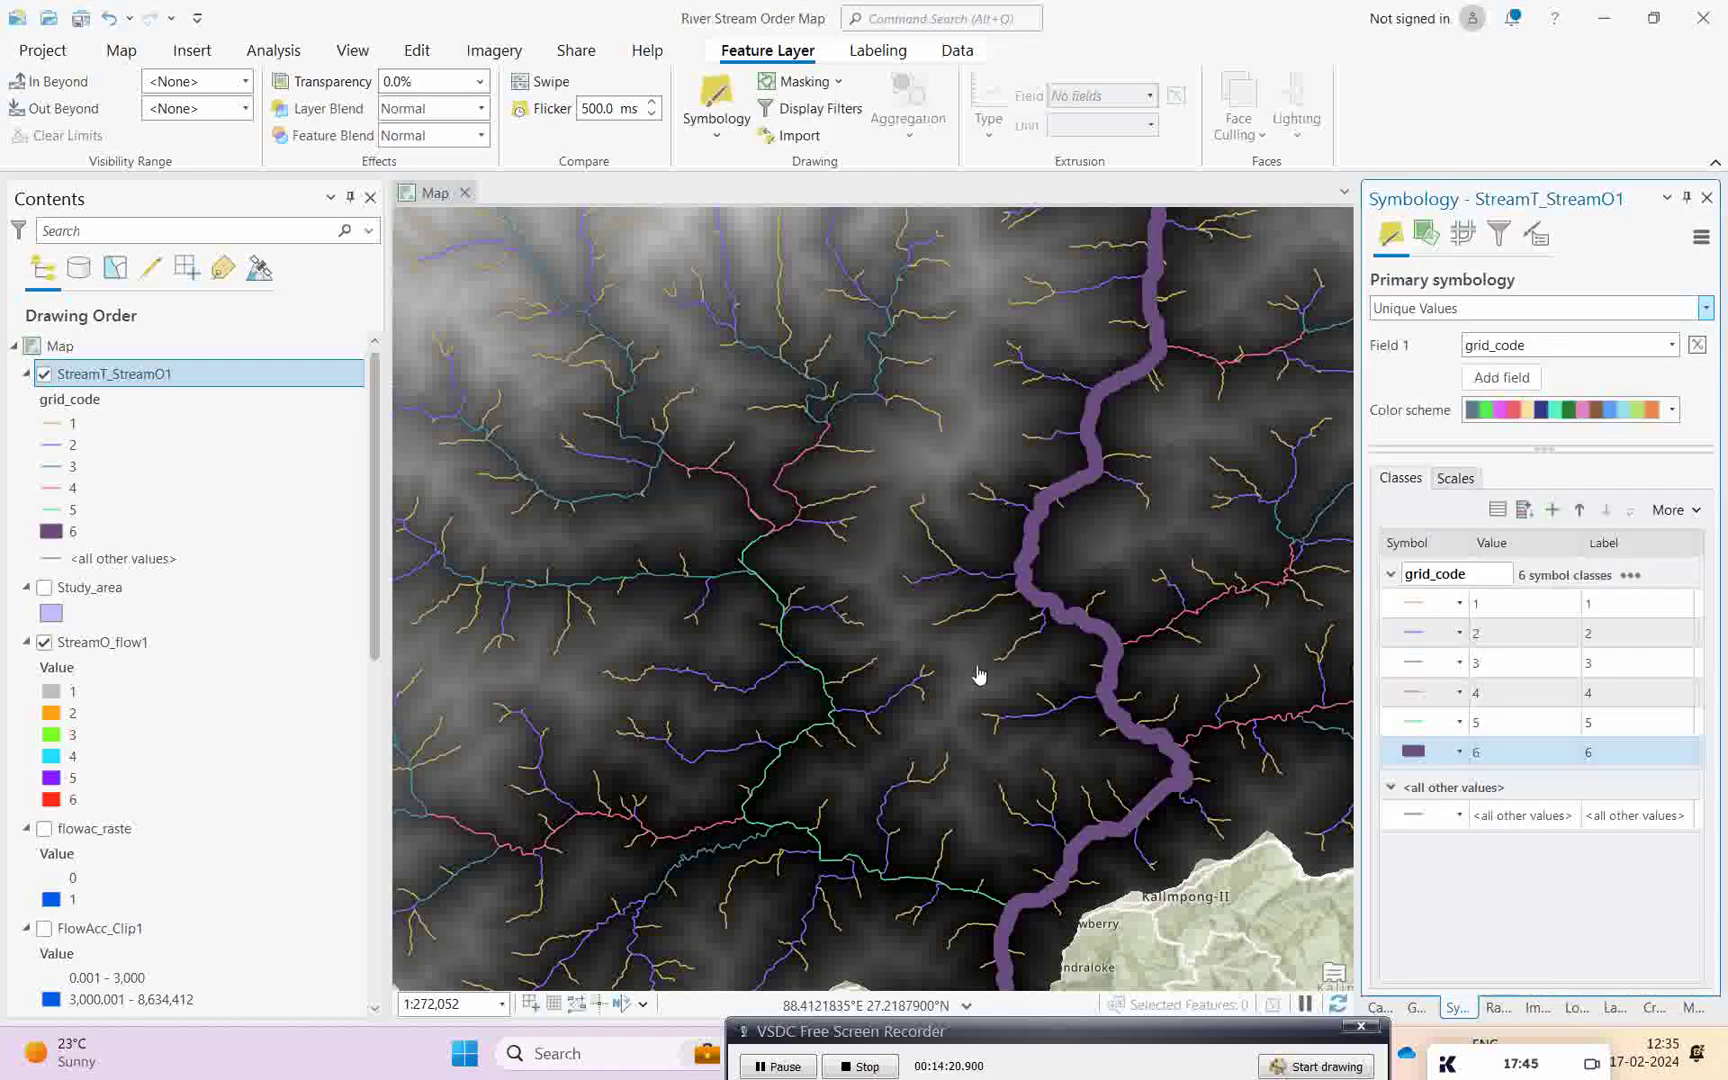
scroll(991, 671, "down", 2)
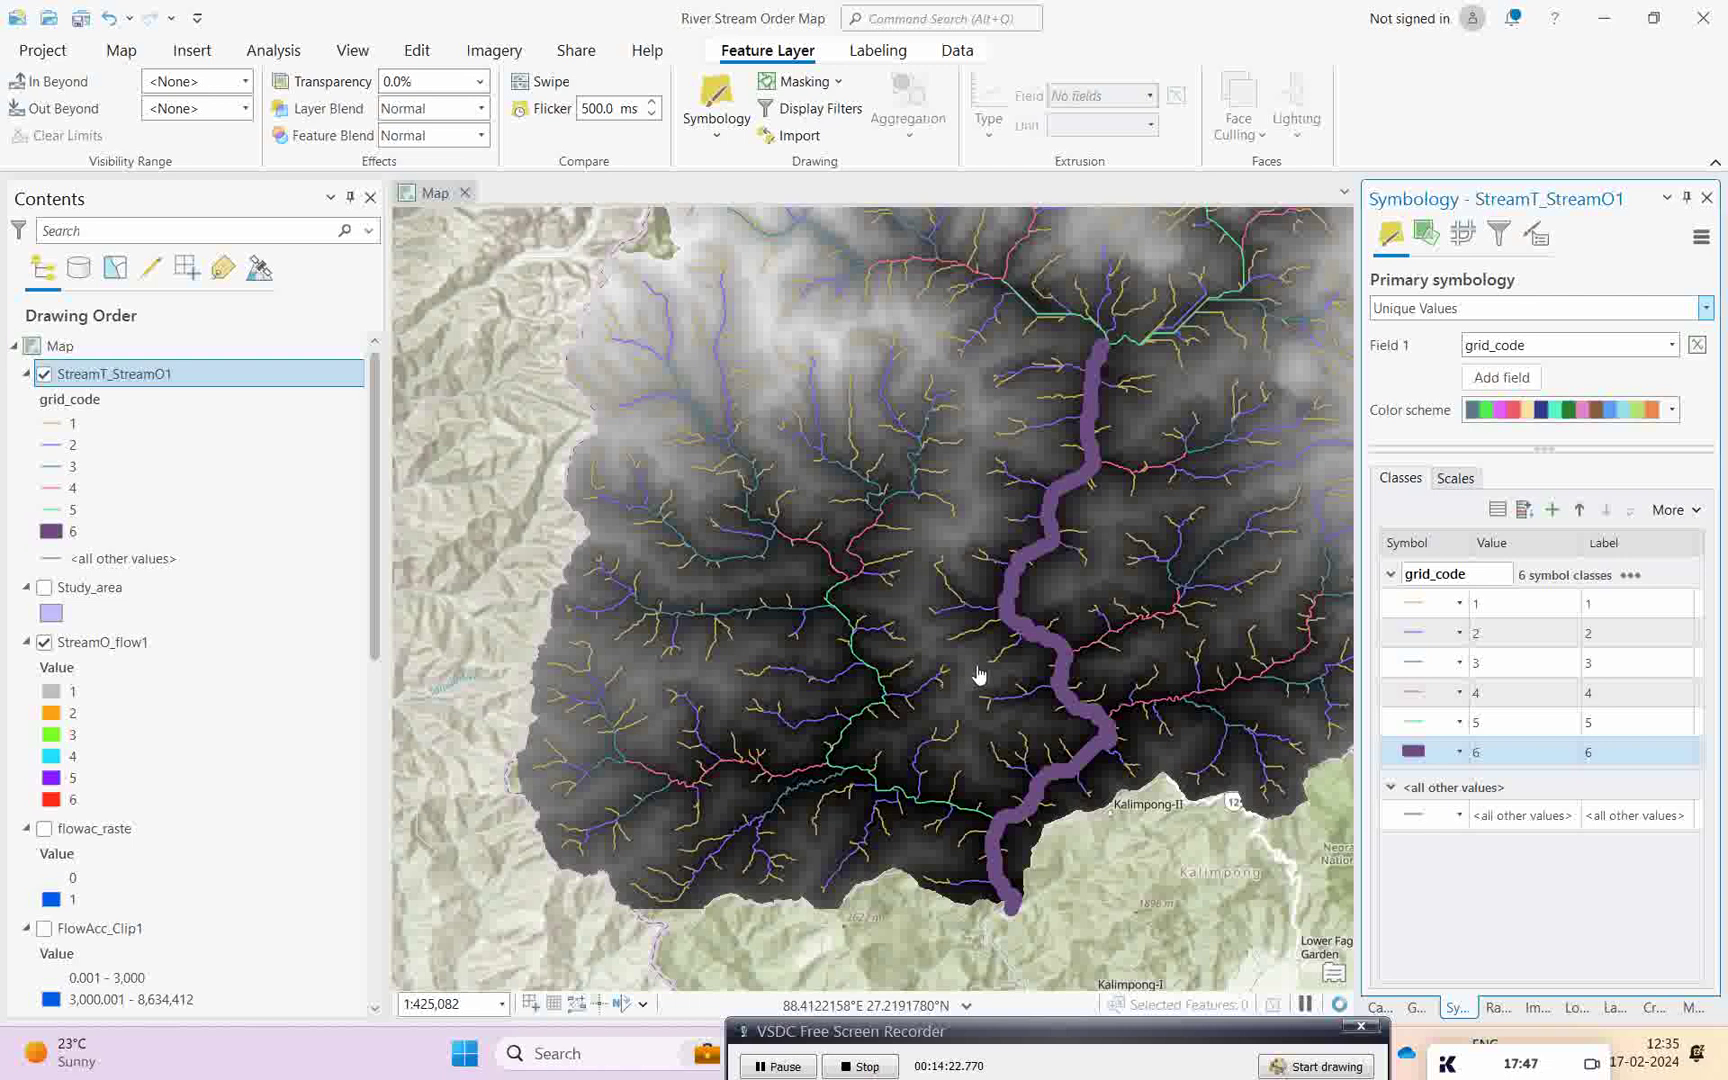
scroll(979, 676, "up", 2)
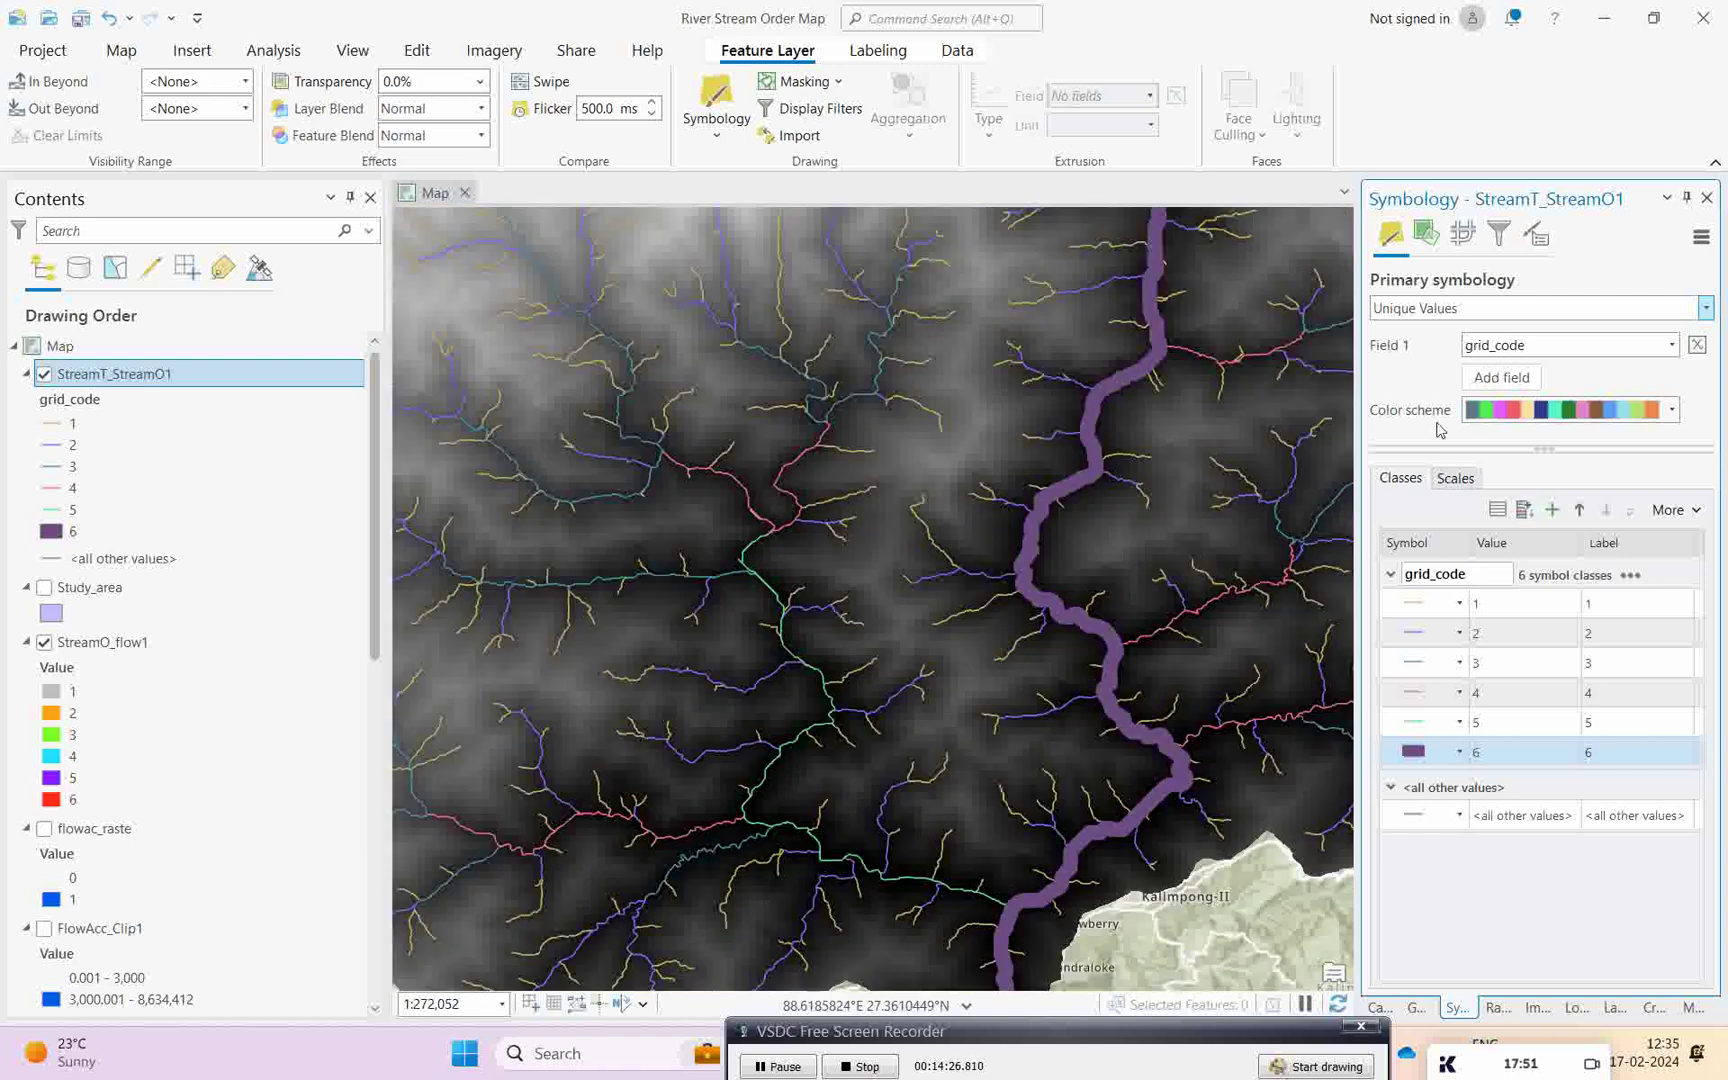
- Raise the grid_code 5 stream line width from 1 pt to 8 pt
left_click(1413, 723)
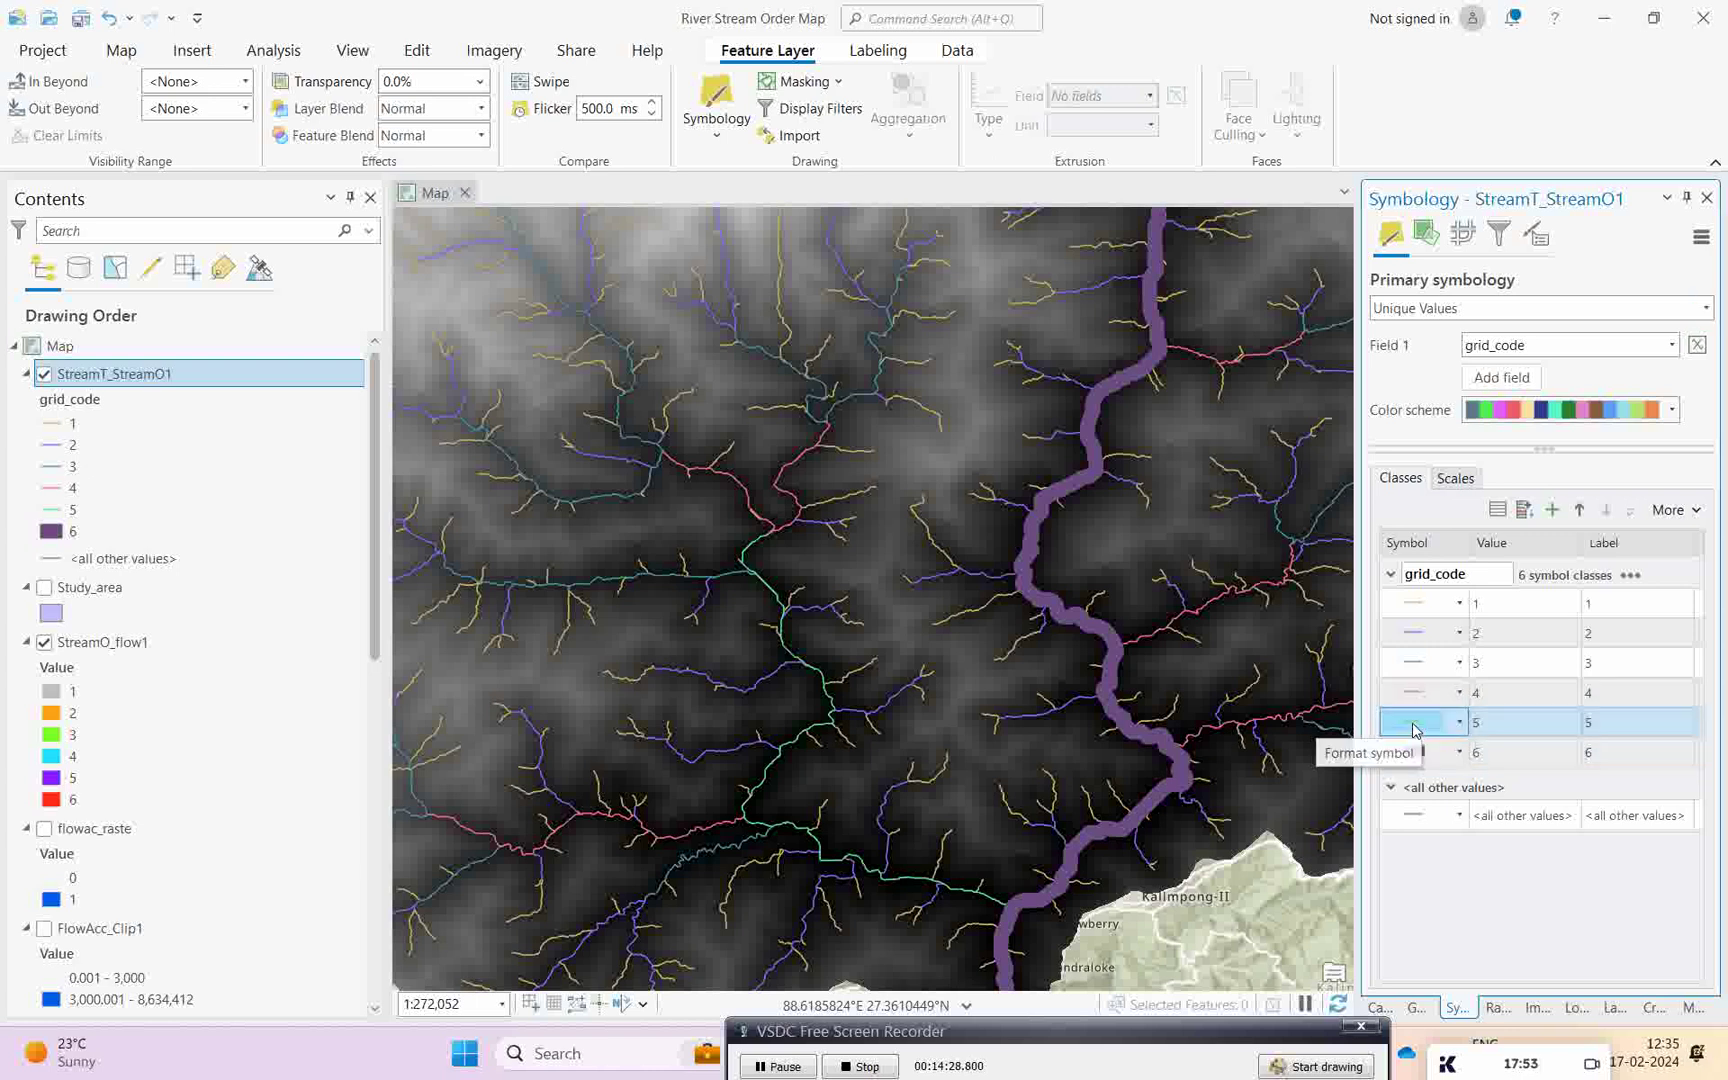
left_click(1413, 725)
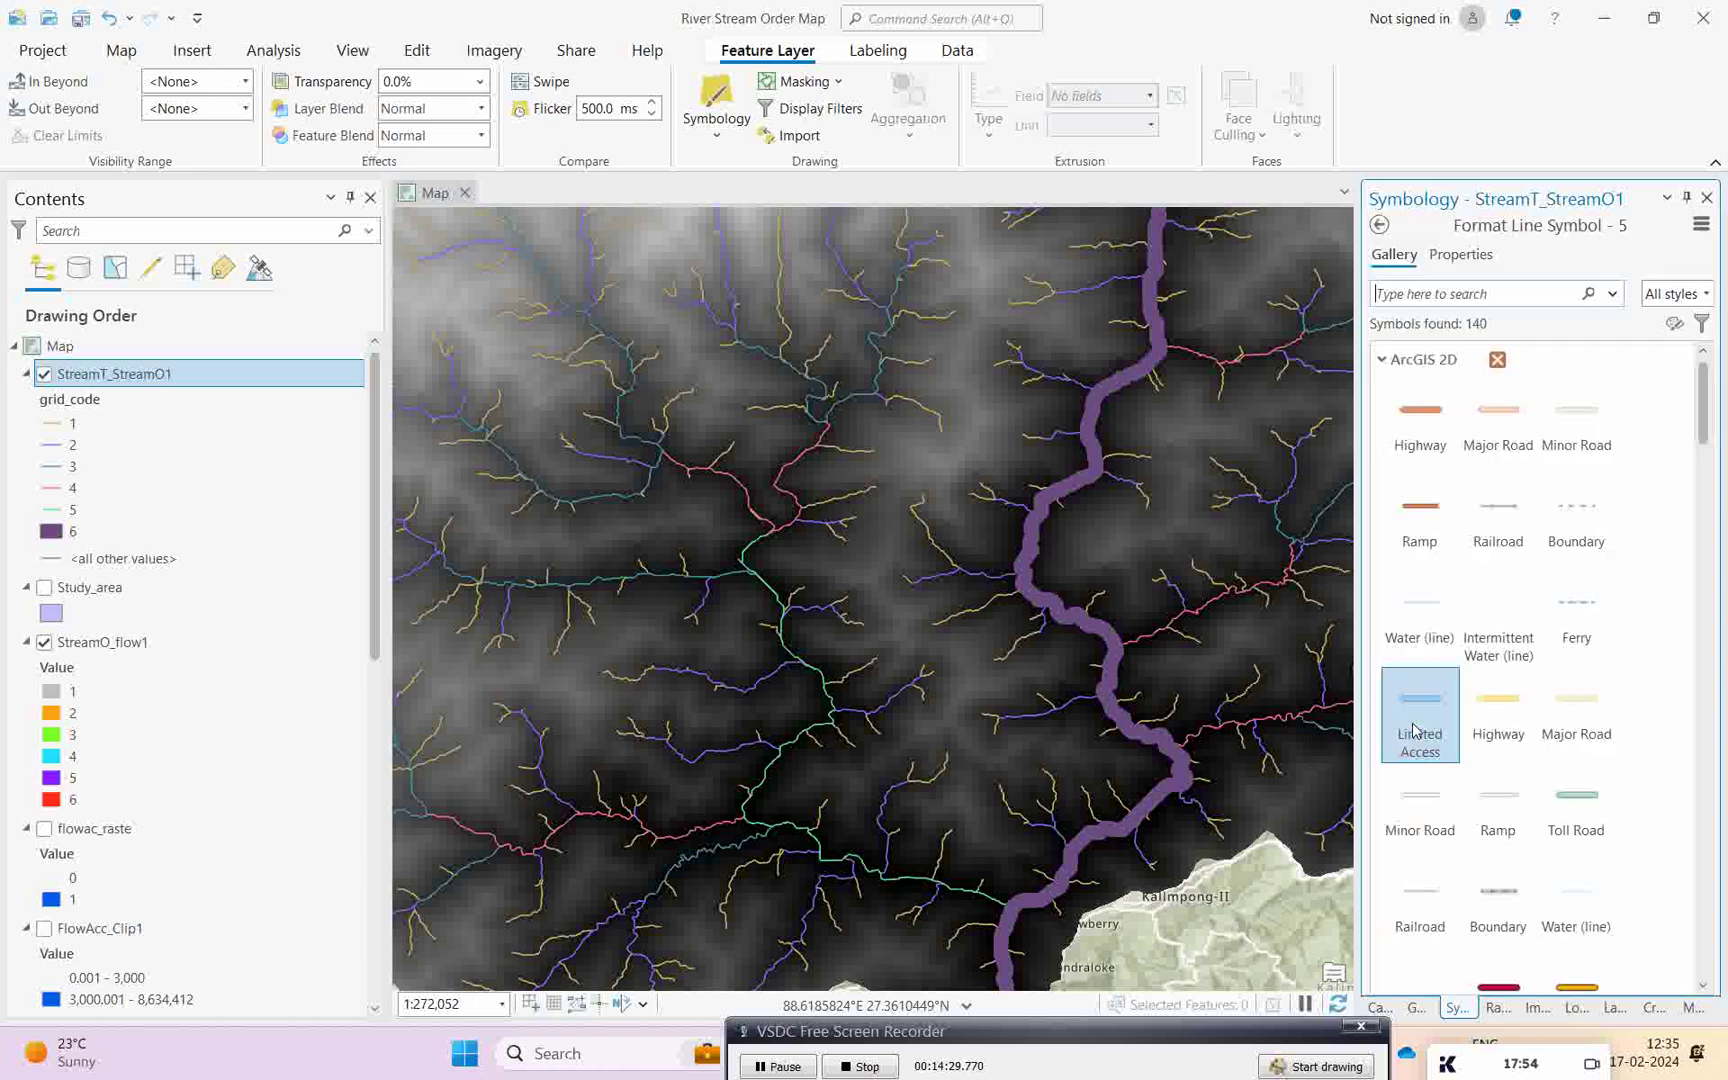
left_click(1462, 255)
left_click(1705, 395)
left_click(1705, 395)
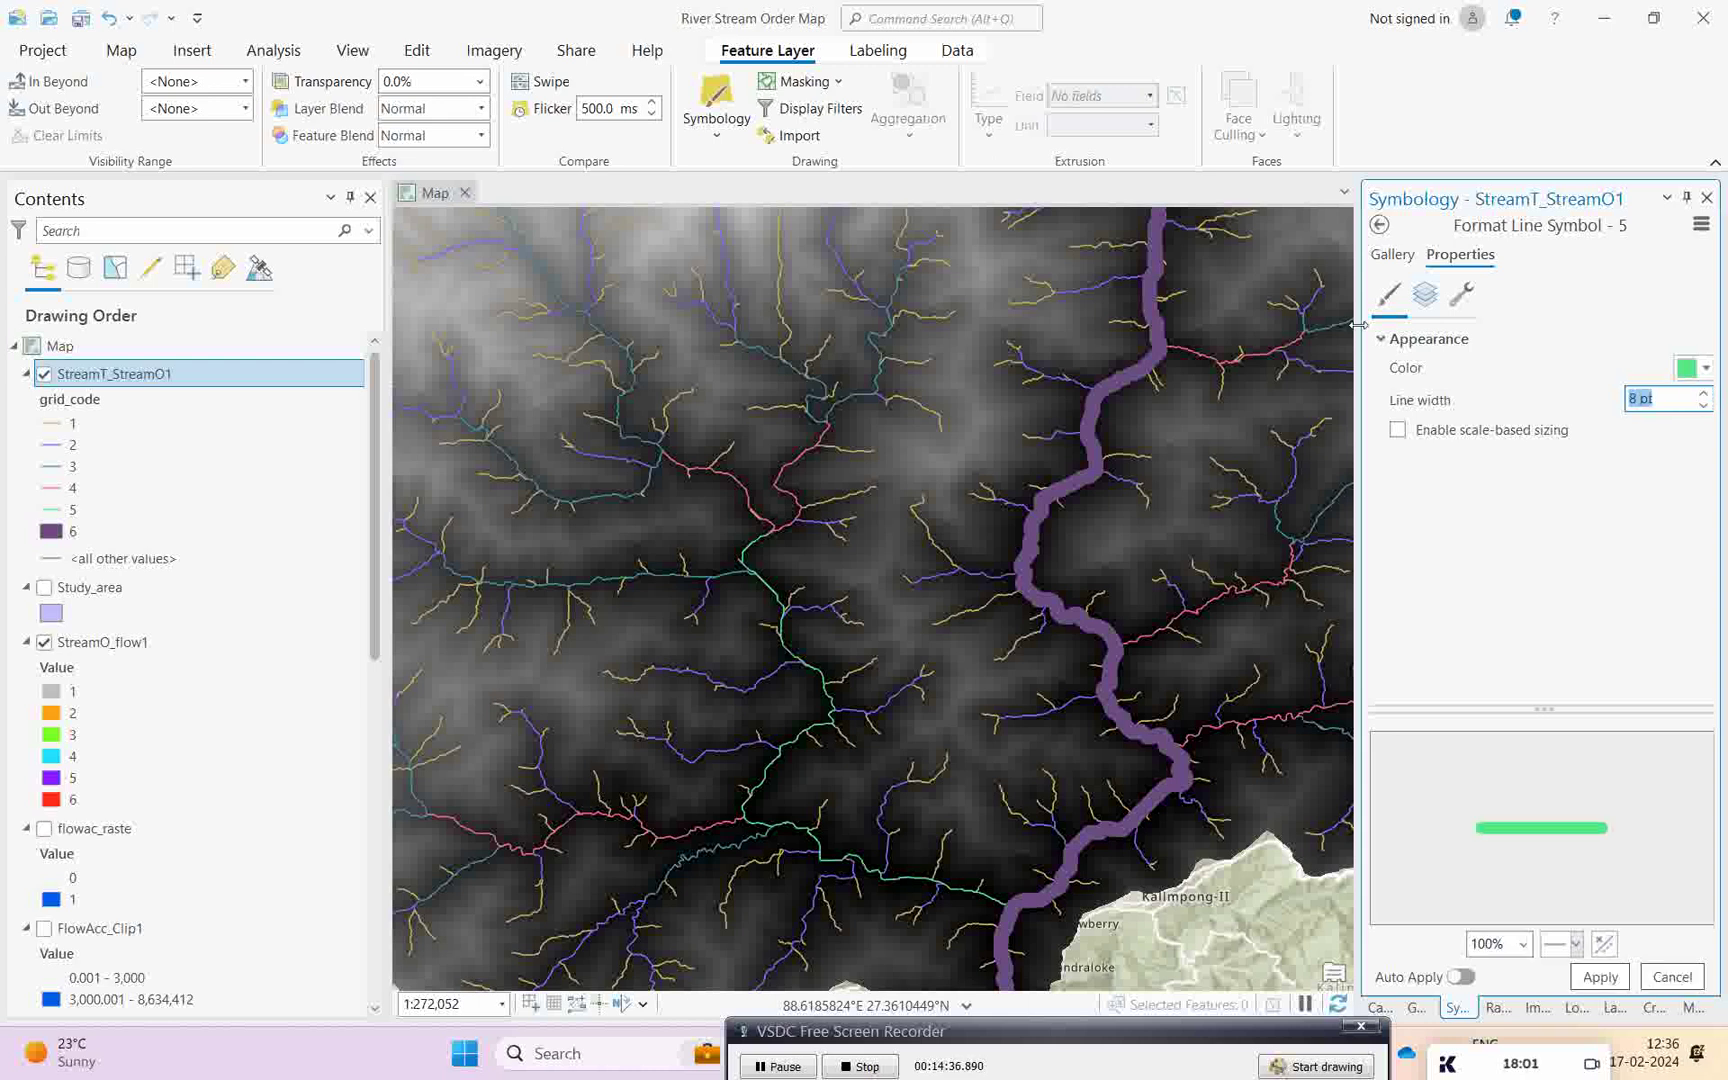
left_click(1390, 256)
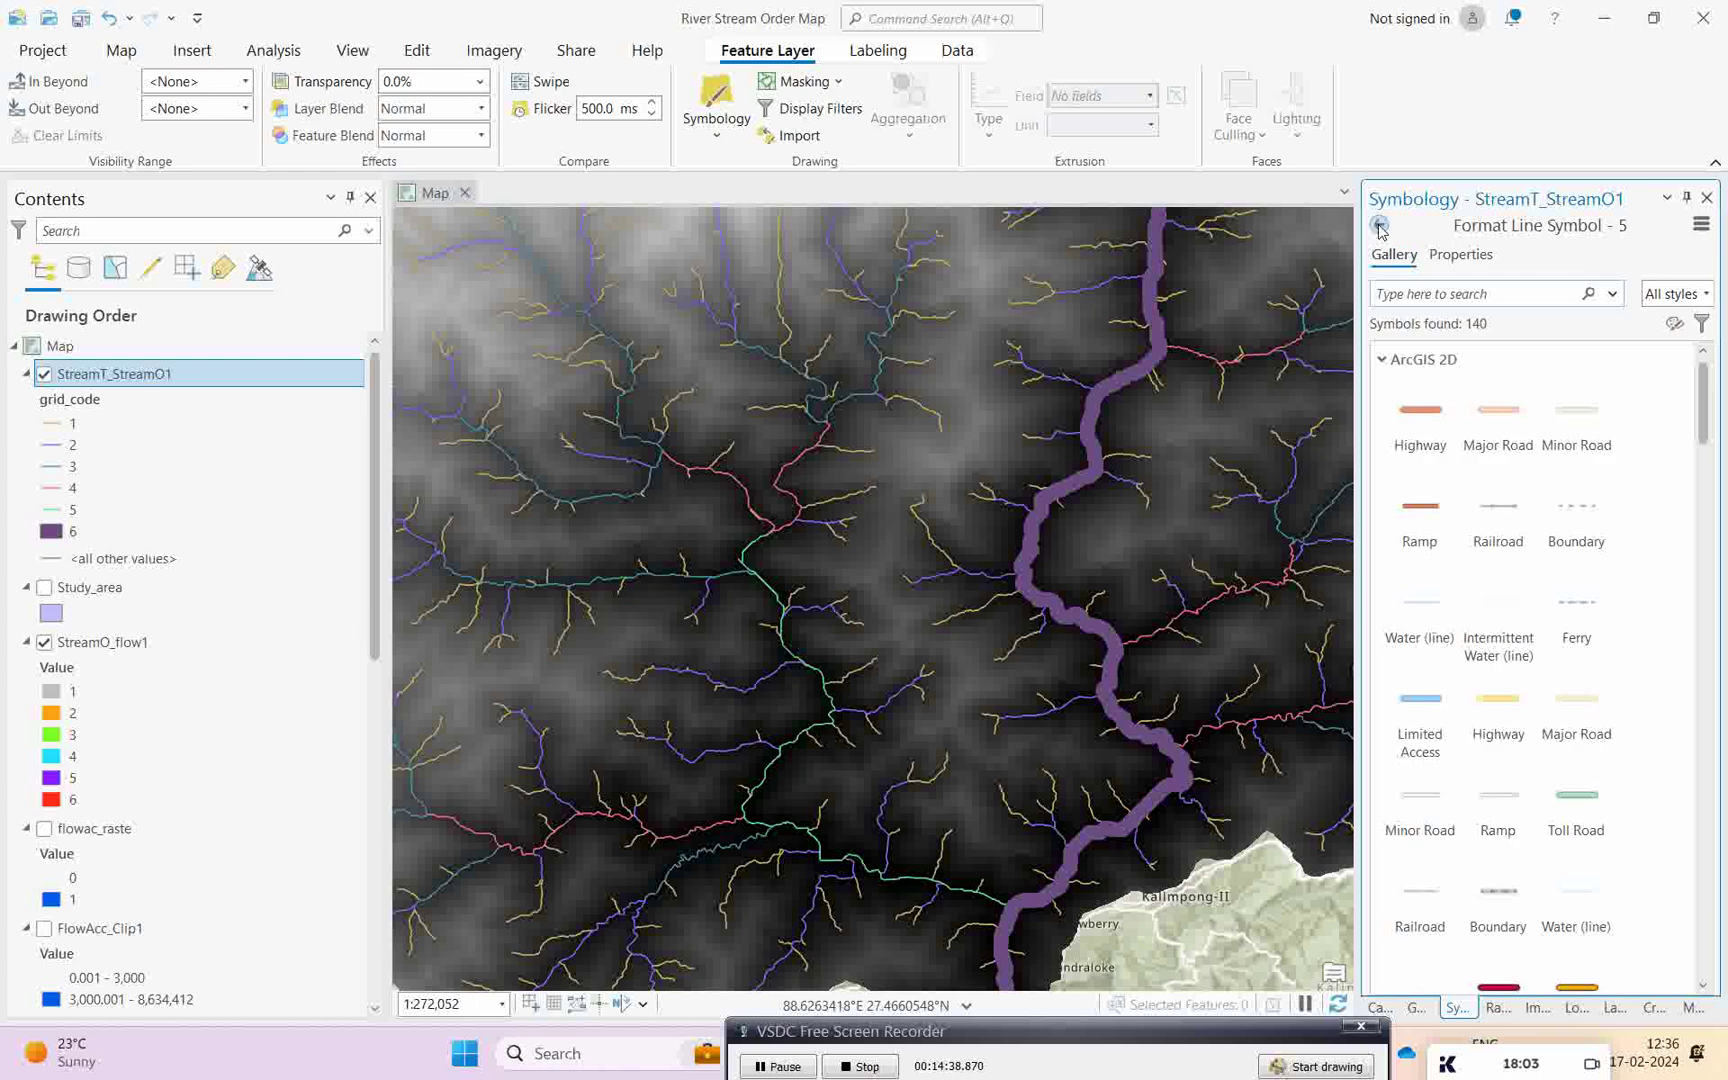
- Apply the 8 pt order 5 line, then widen and apply the order 4 line
left_click(1380, 230)
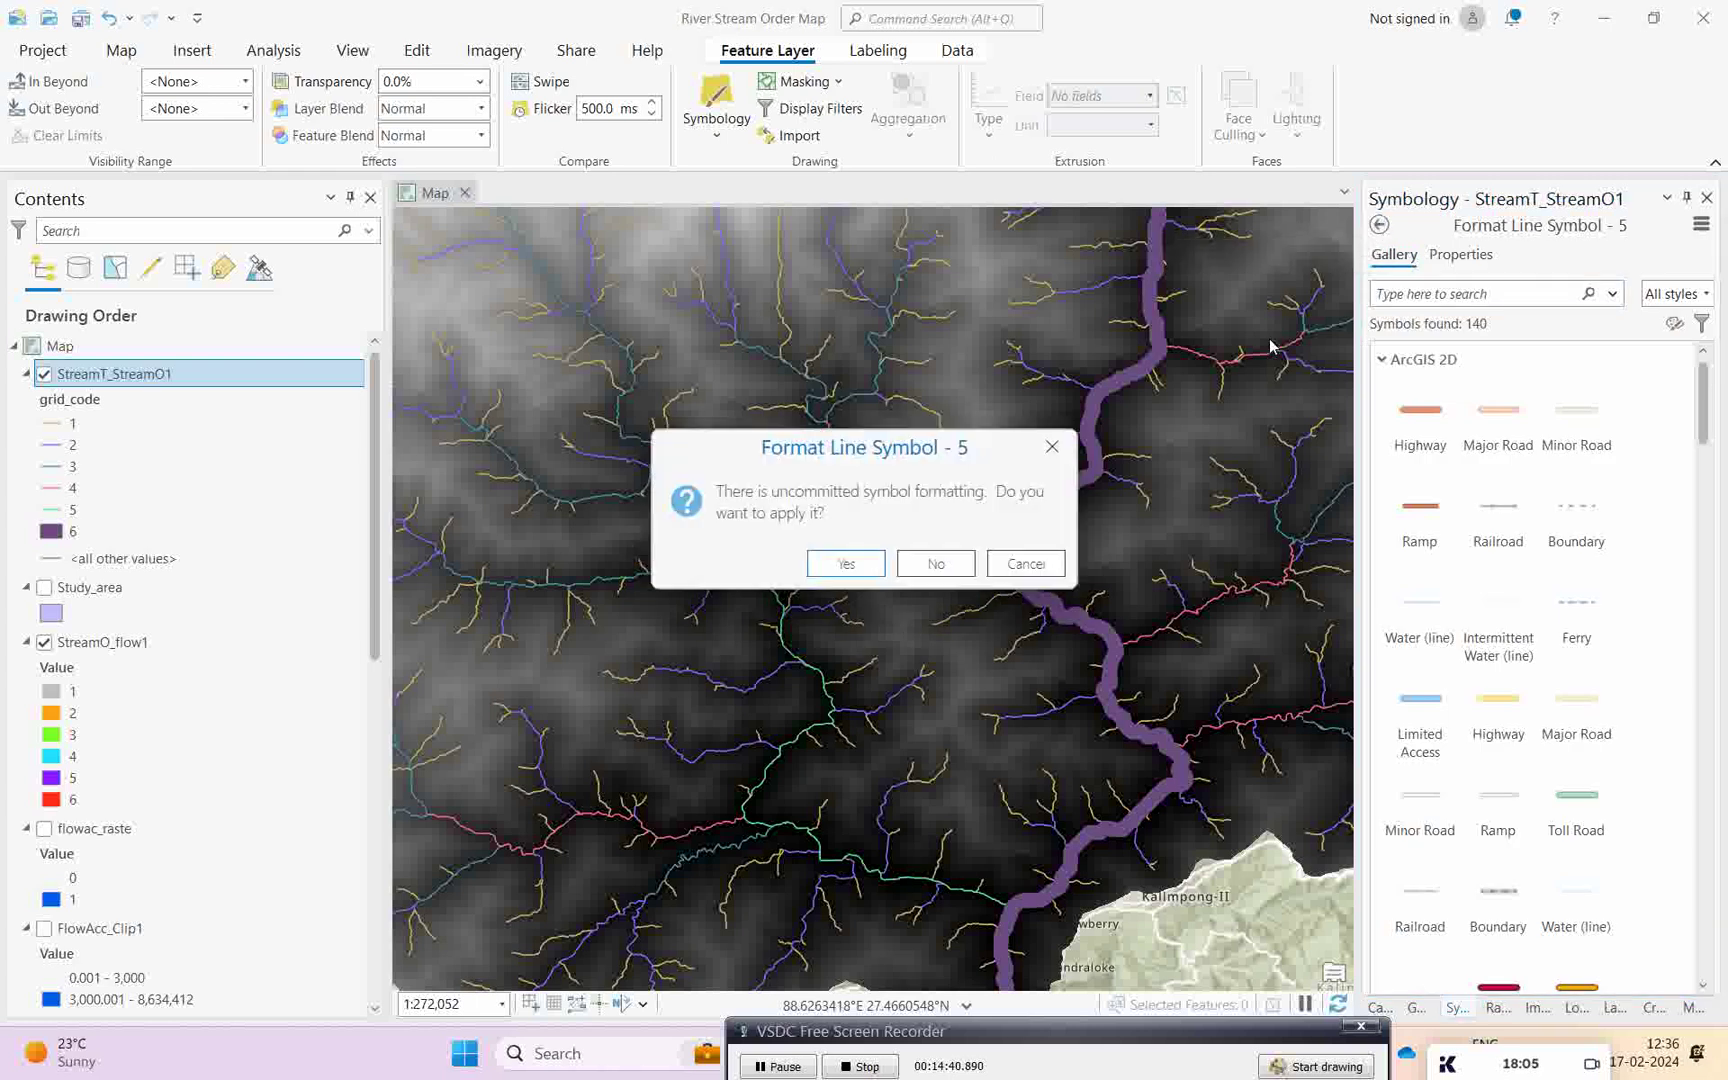
left_click(836, 565)
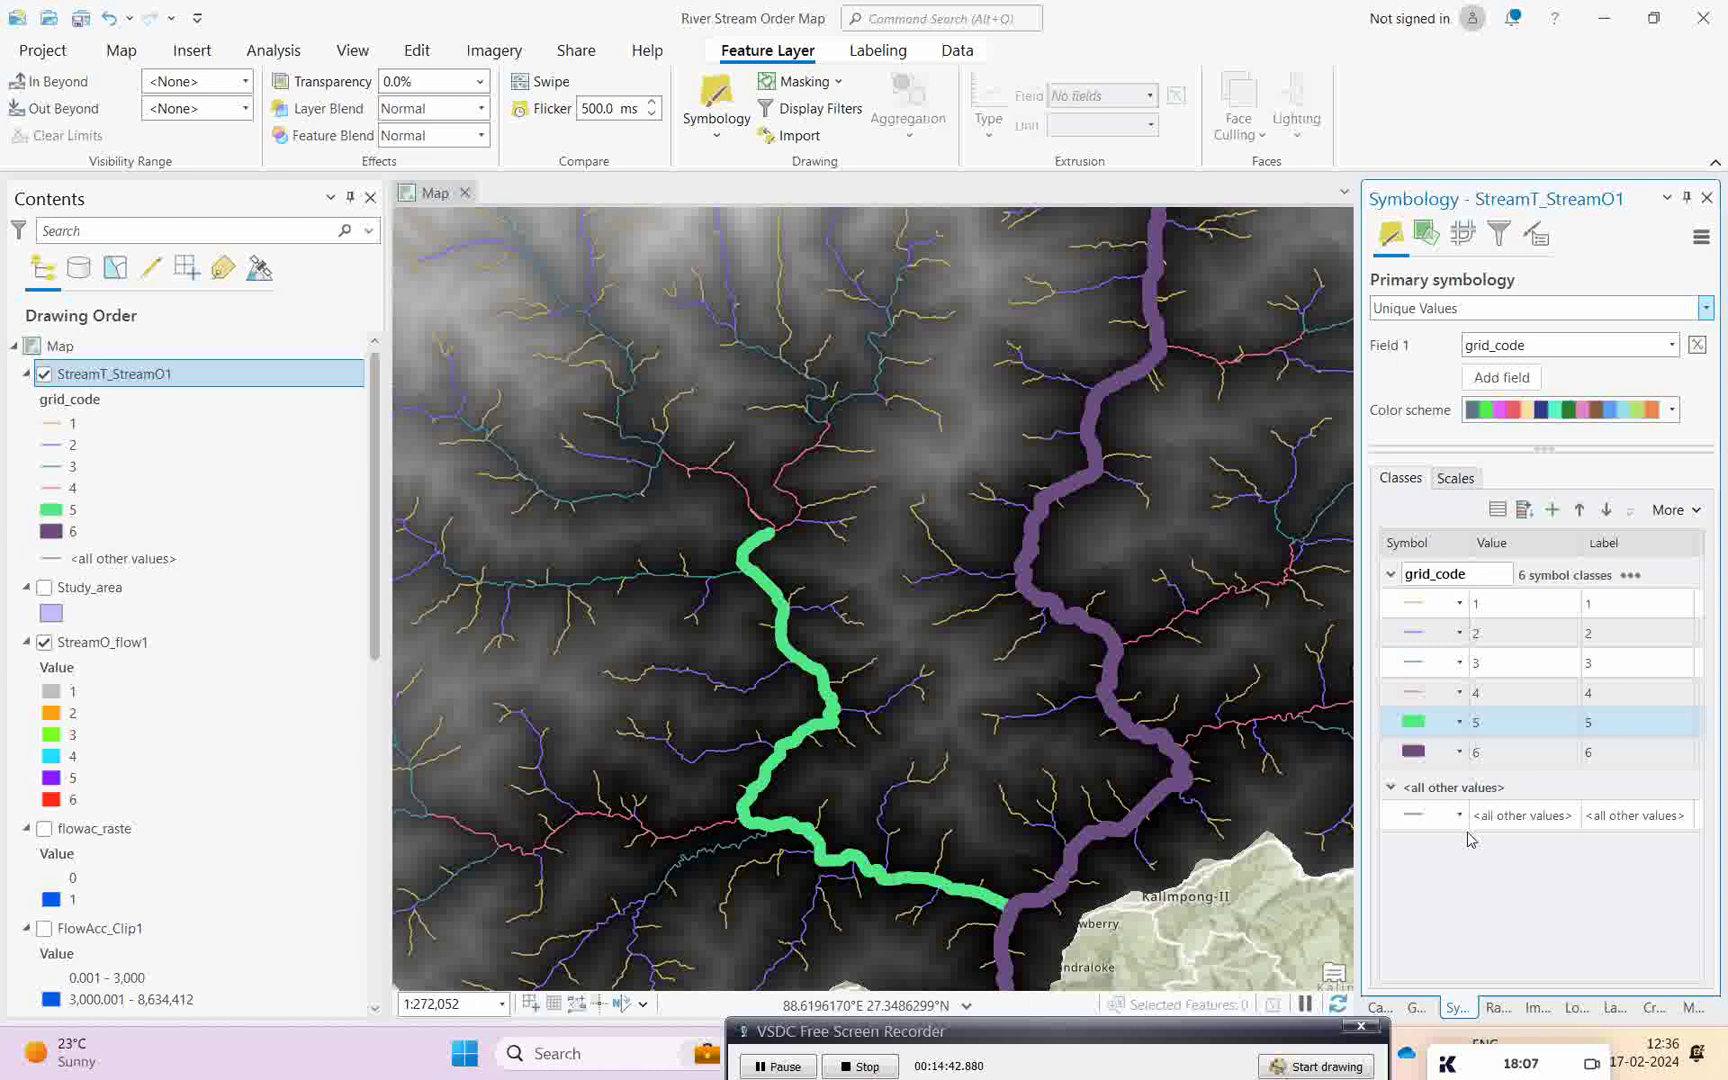
left_click(1421, 697)
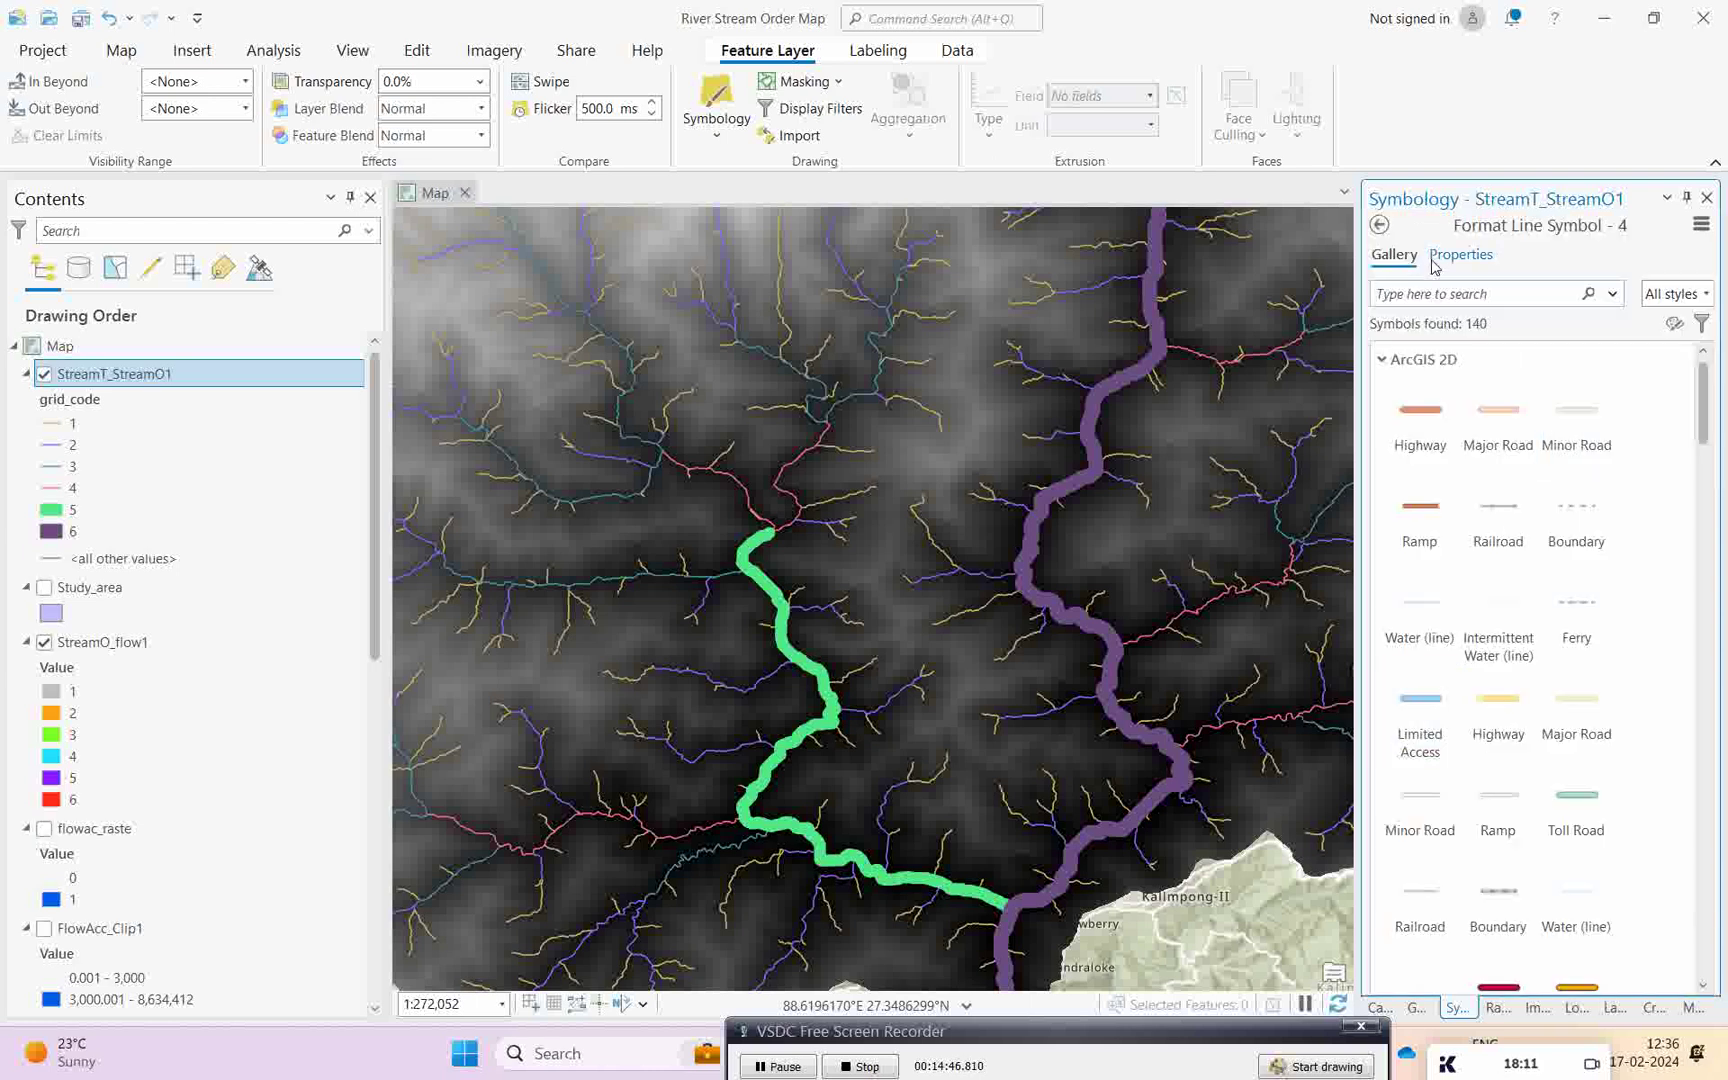
left_click(1458, 256)
left_click(1704, 395)
left_click(1704, 395)
left_click(1704, 395)
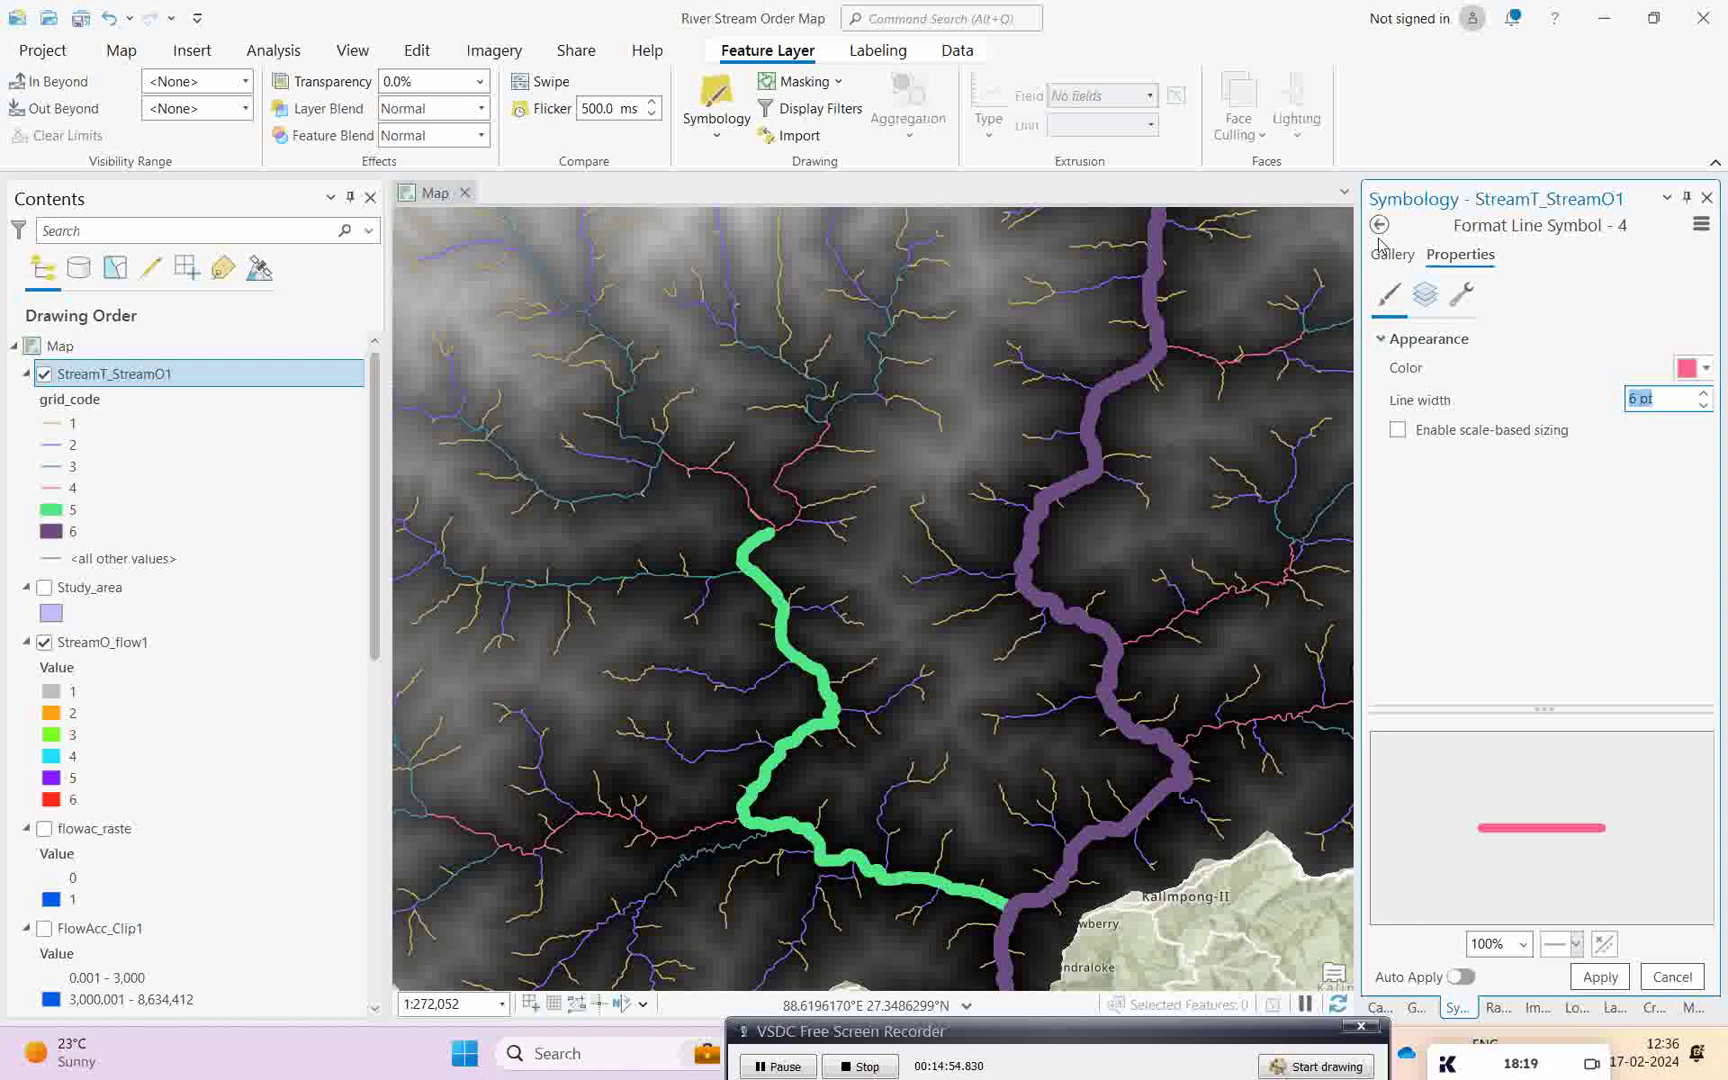
left_click(1600, 977)
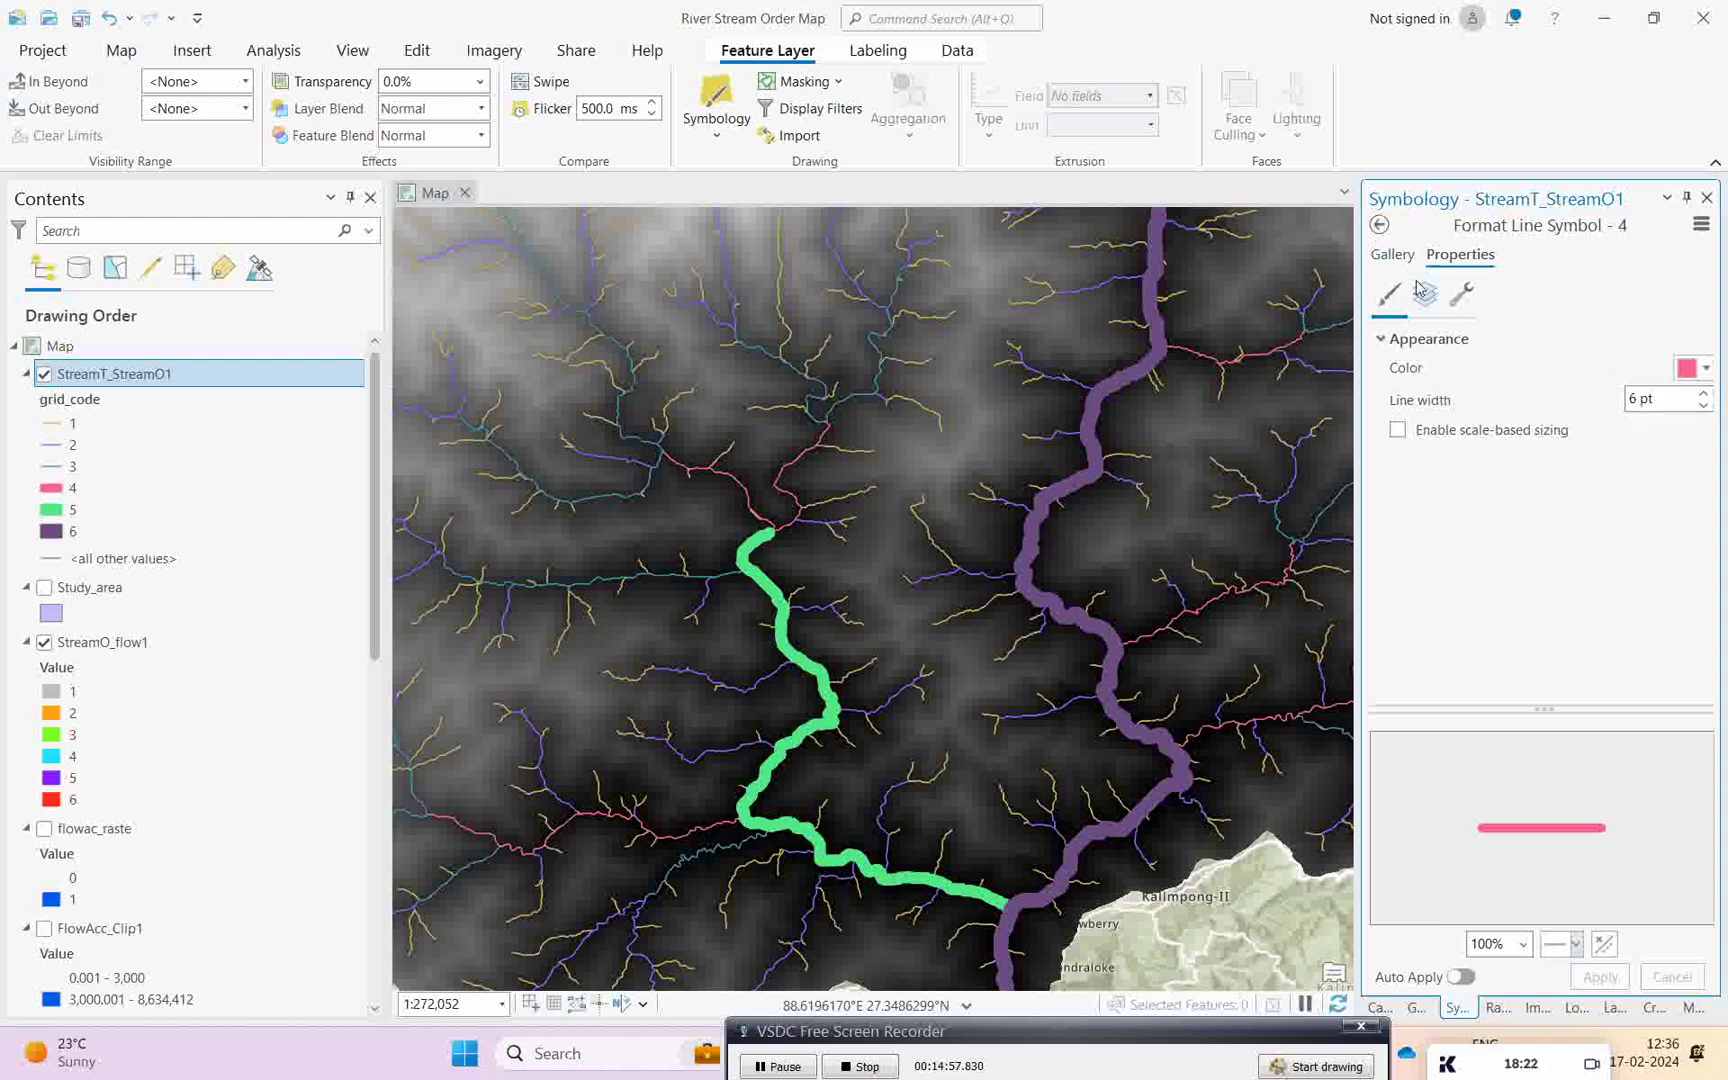
left_click(1380, 226)
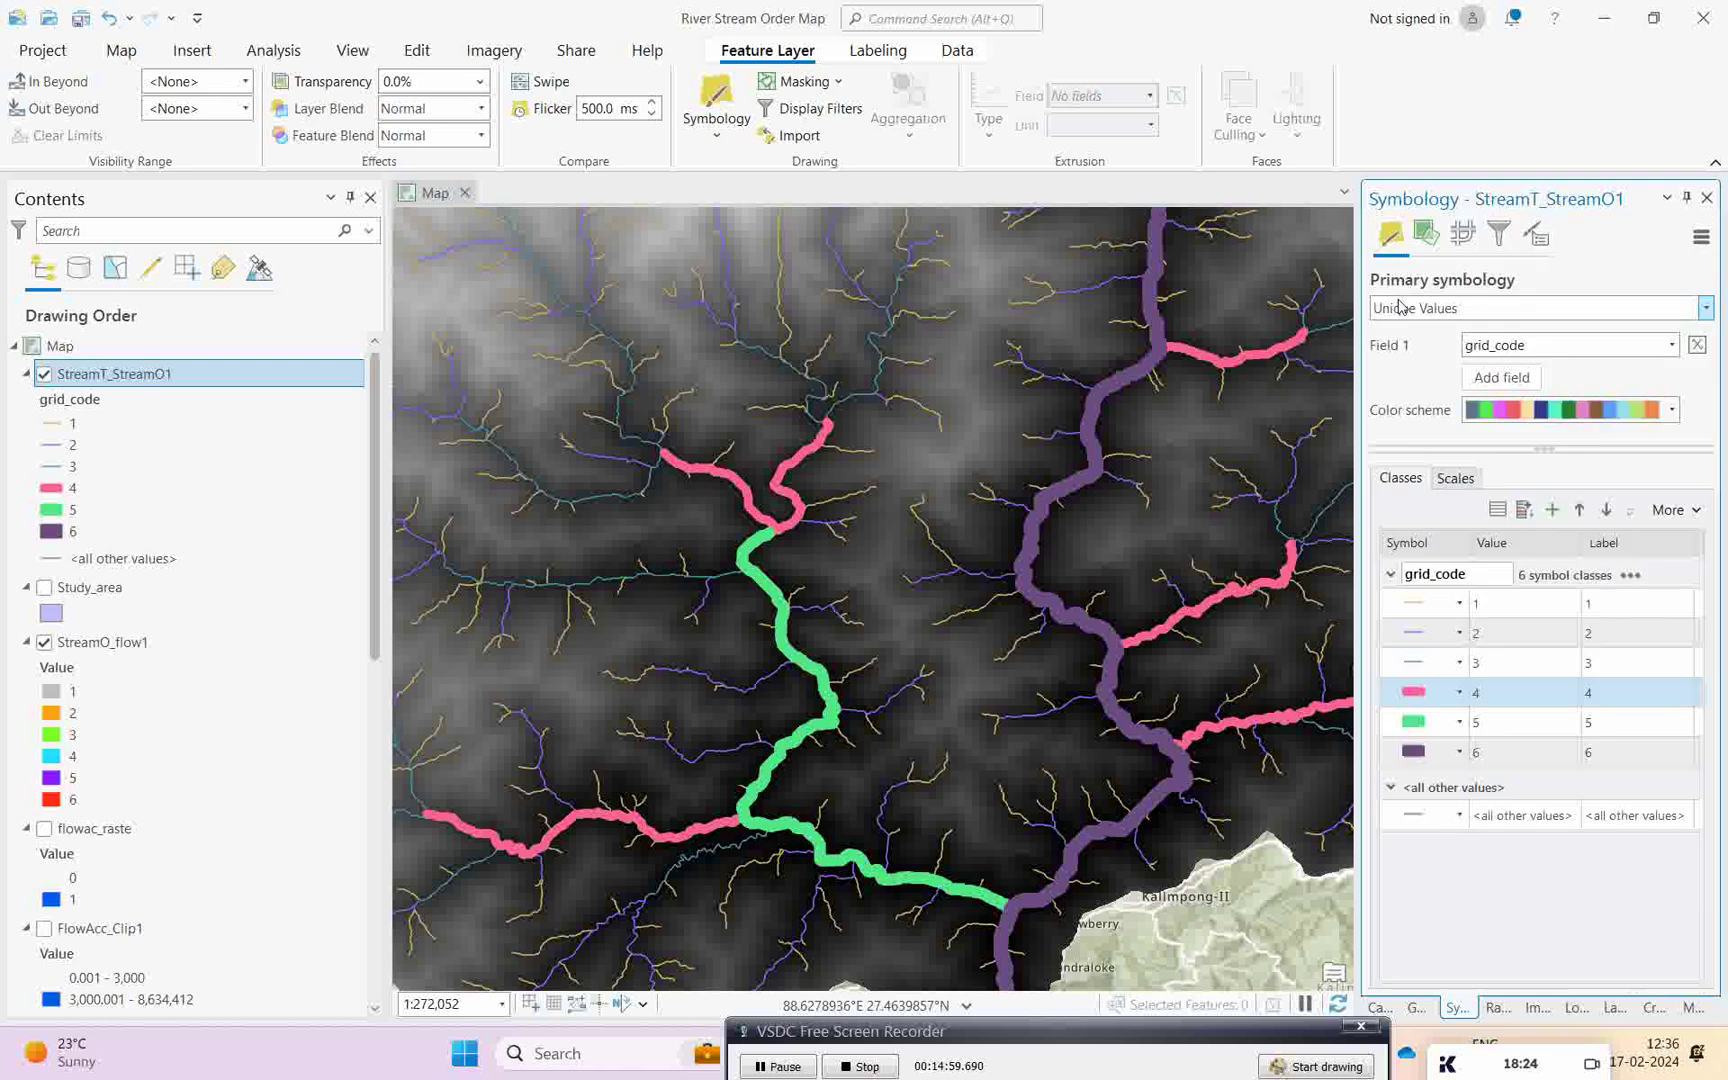
- Widen the grid_code 3 stream line to 4 pt and apply it
left_click(1416, 676, "ctrl")
left_click(1414, 668)
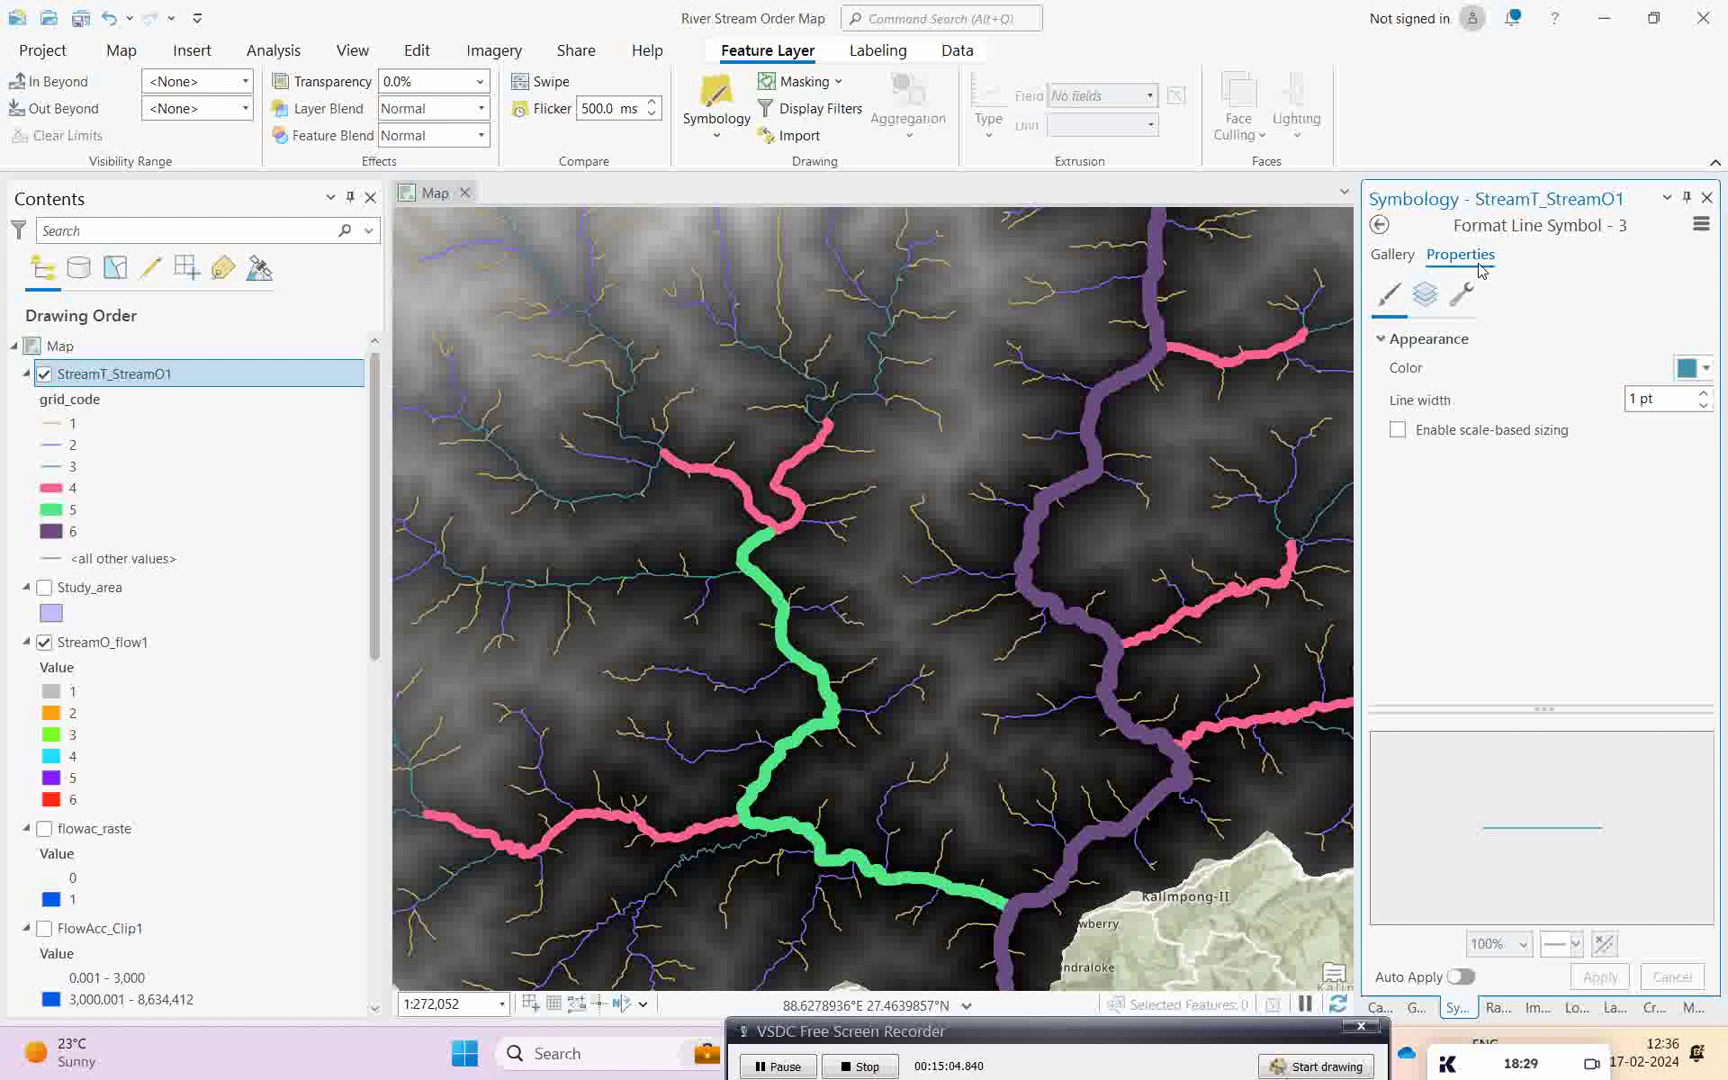
left_click(1400, 259)
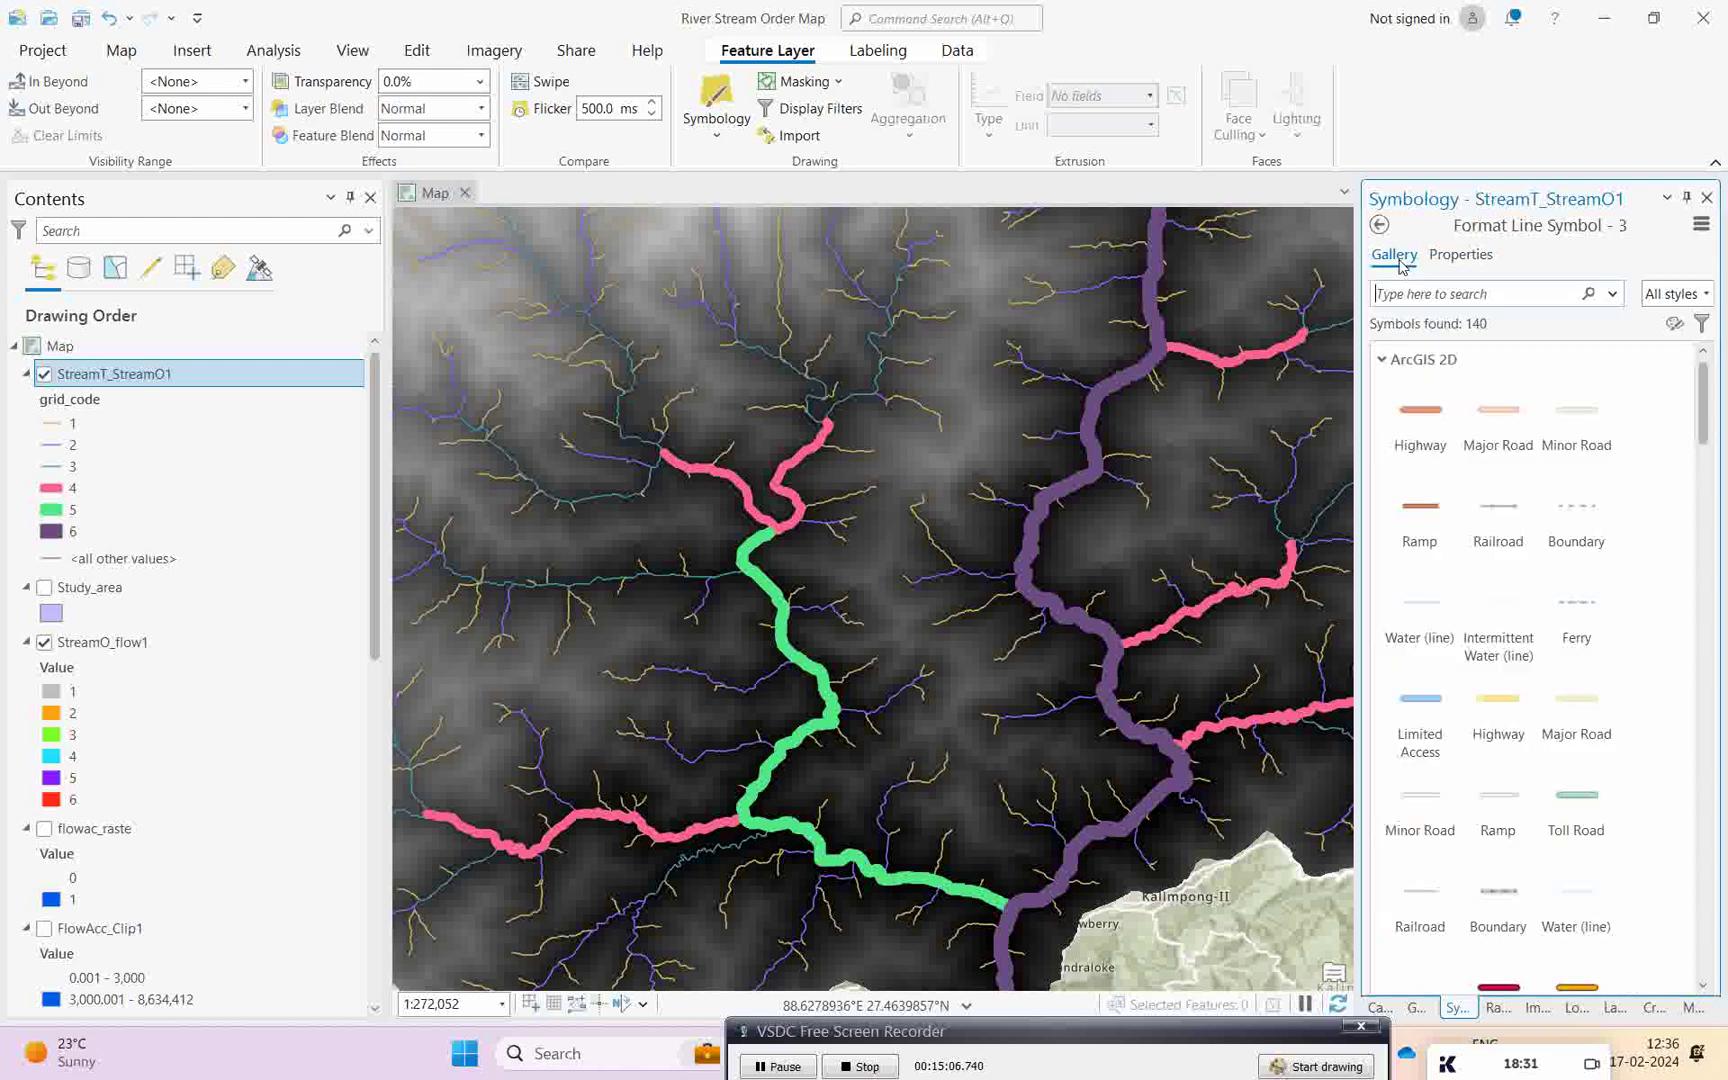
left_click(1477, 255)
left_click(1703, 395)
left_click(1703, 395)
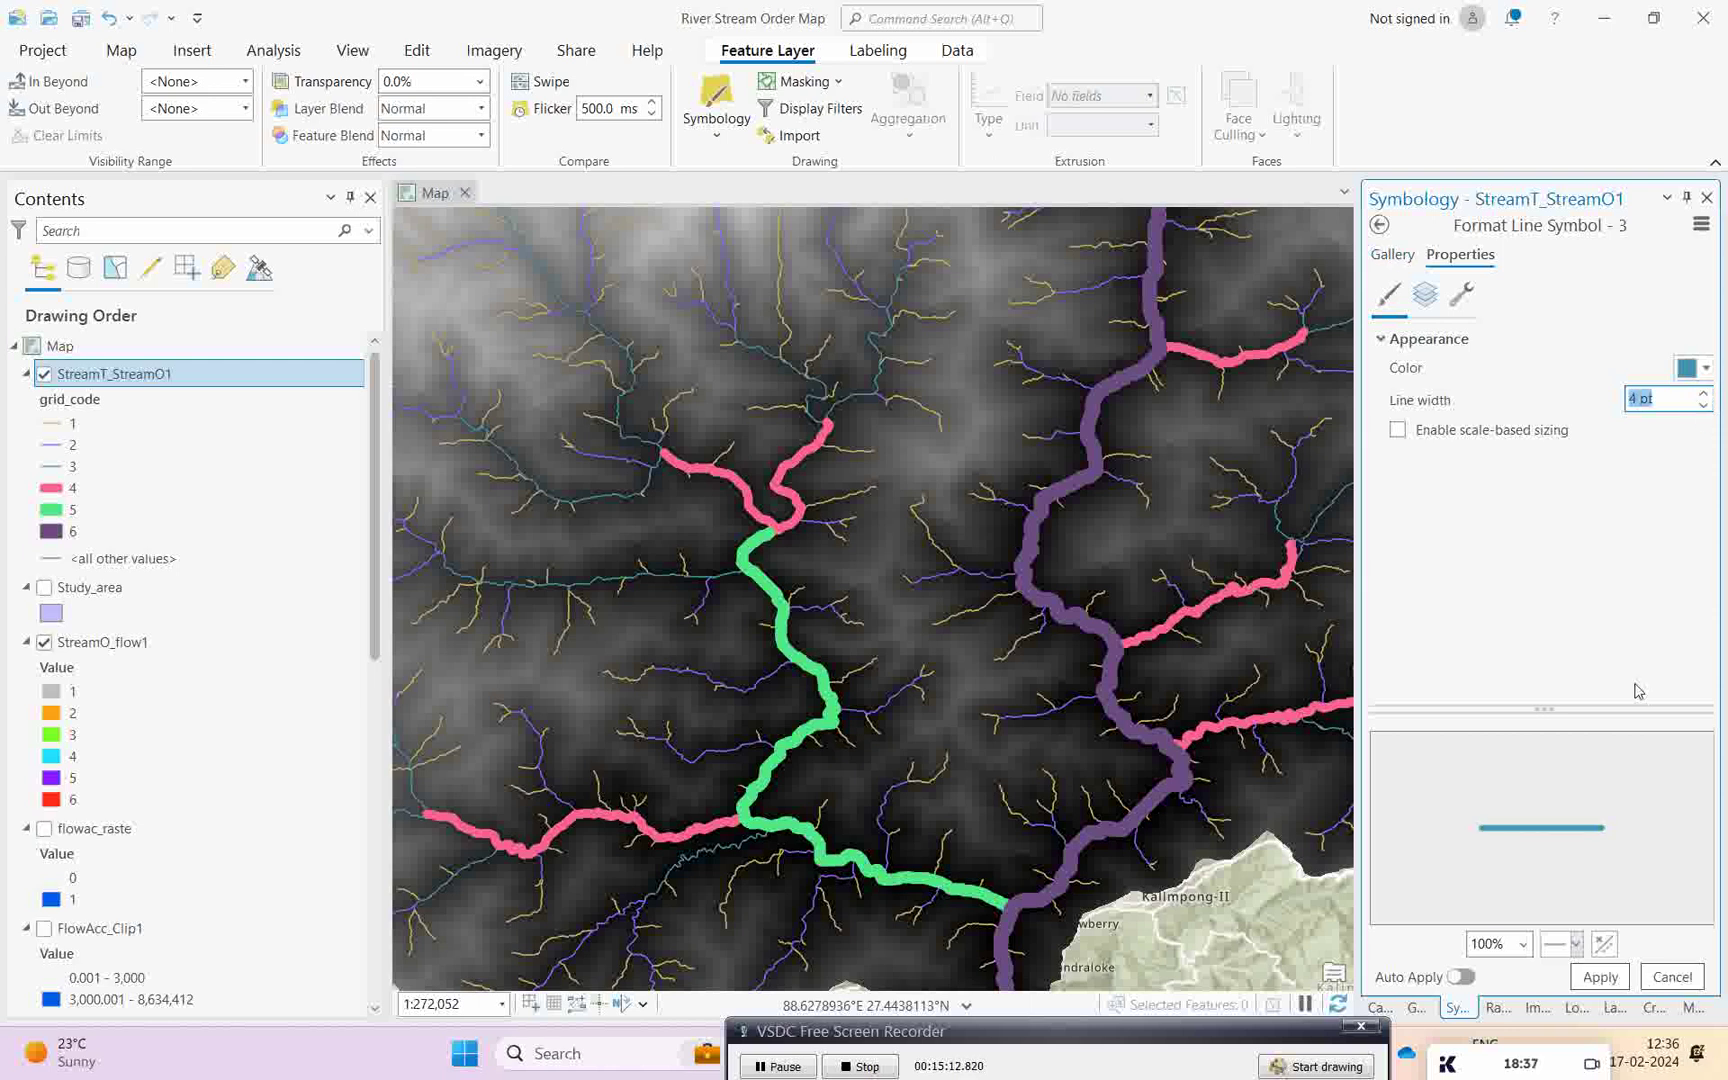
left_click(1606, 982)
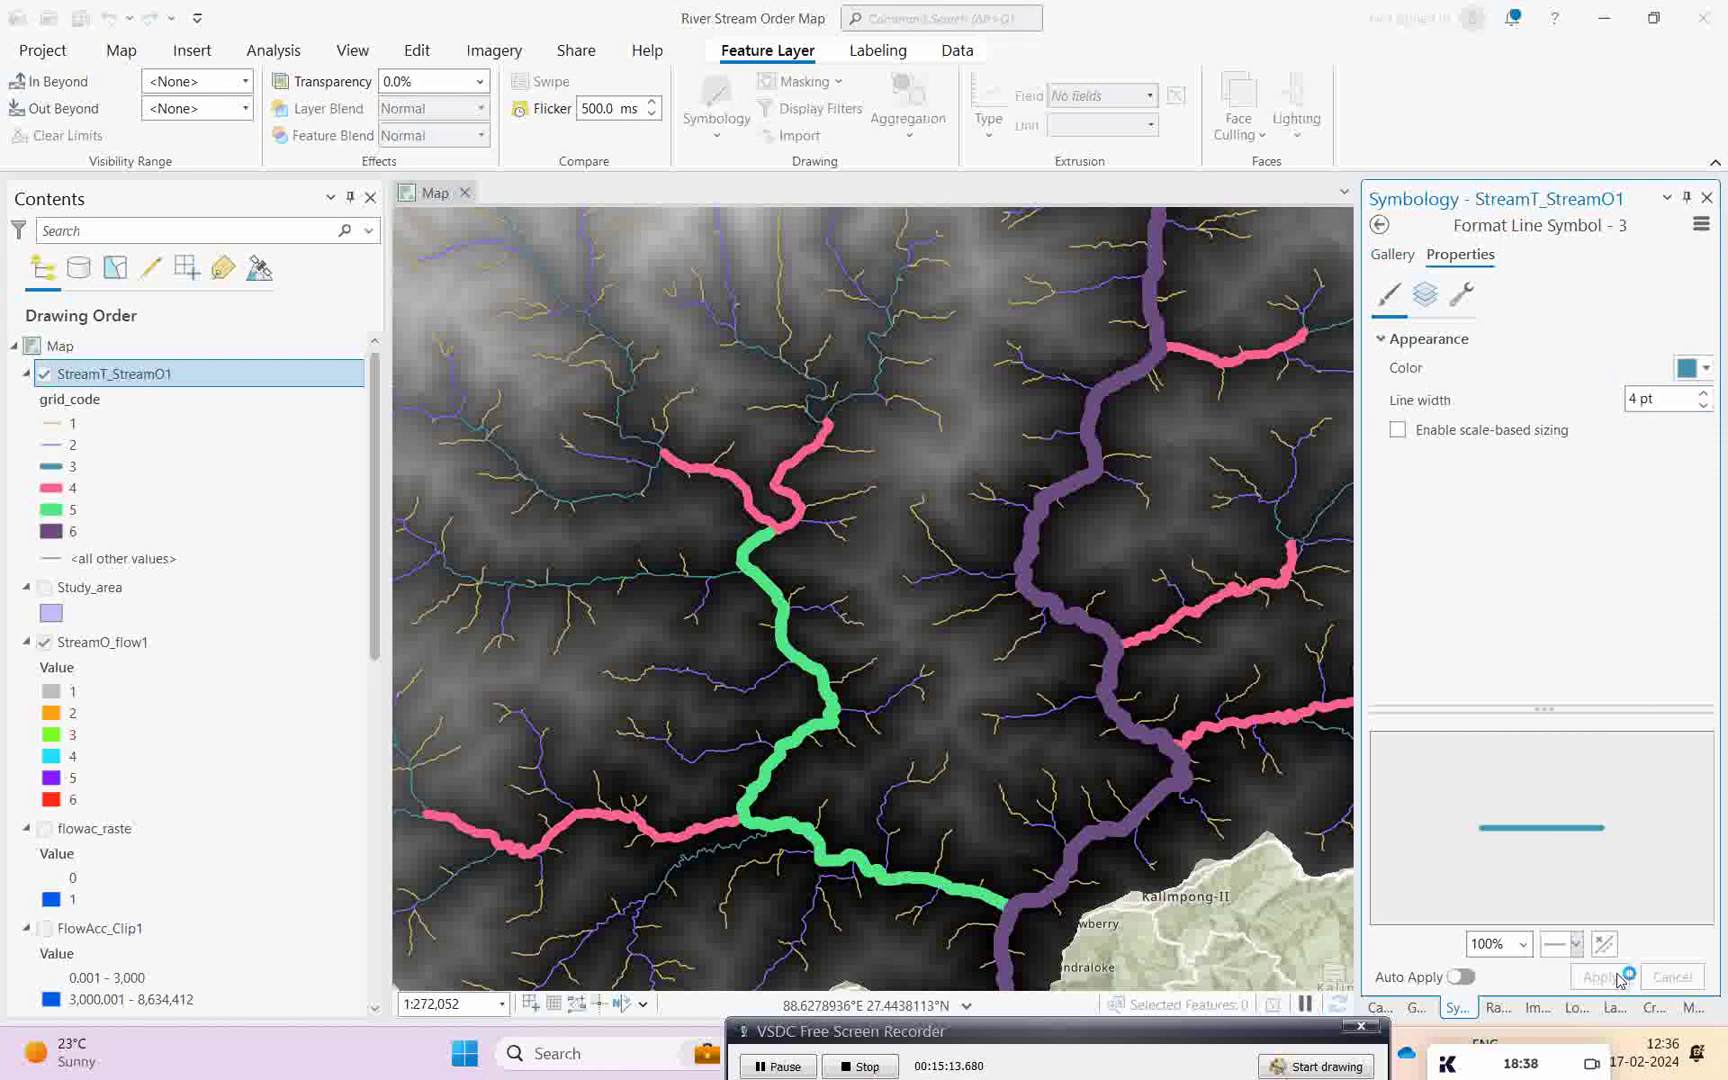
left_click(1380, 226)
- Widen the grid_code 2 stream line to 2 pt and apply it
left_click(1411, 640)
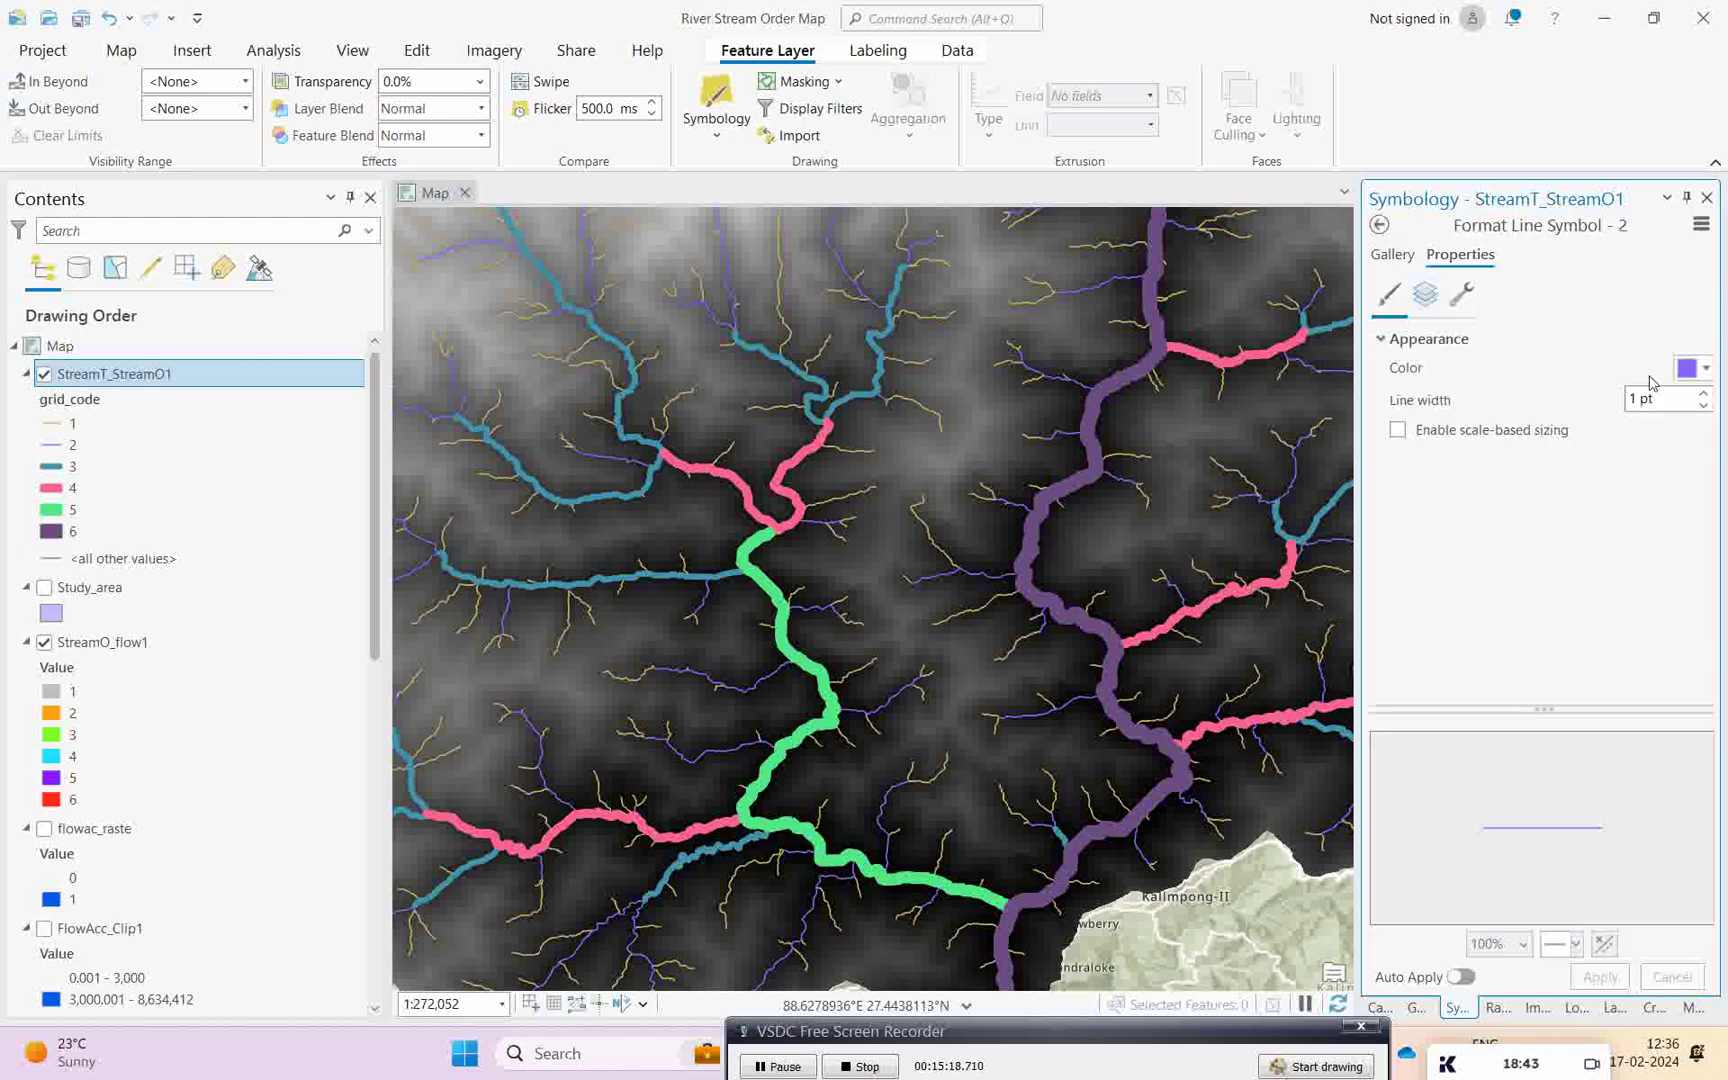
left_click(1703, 394)
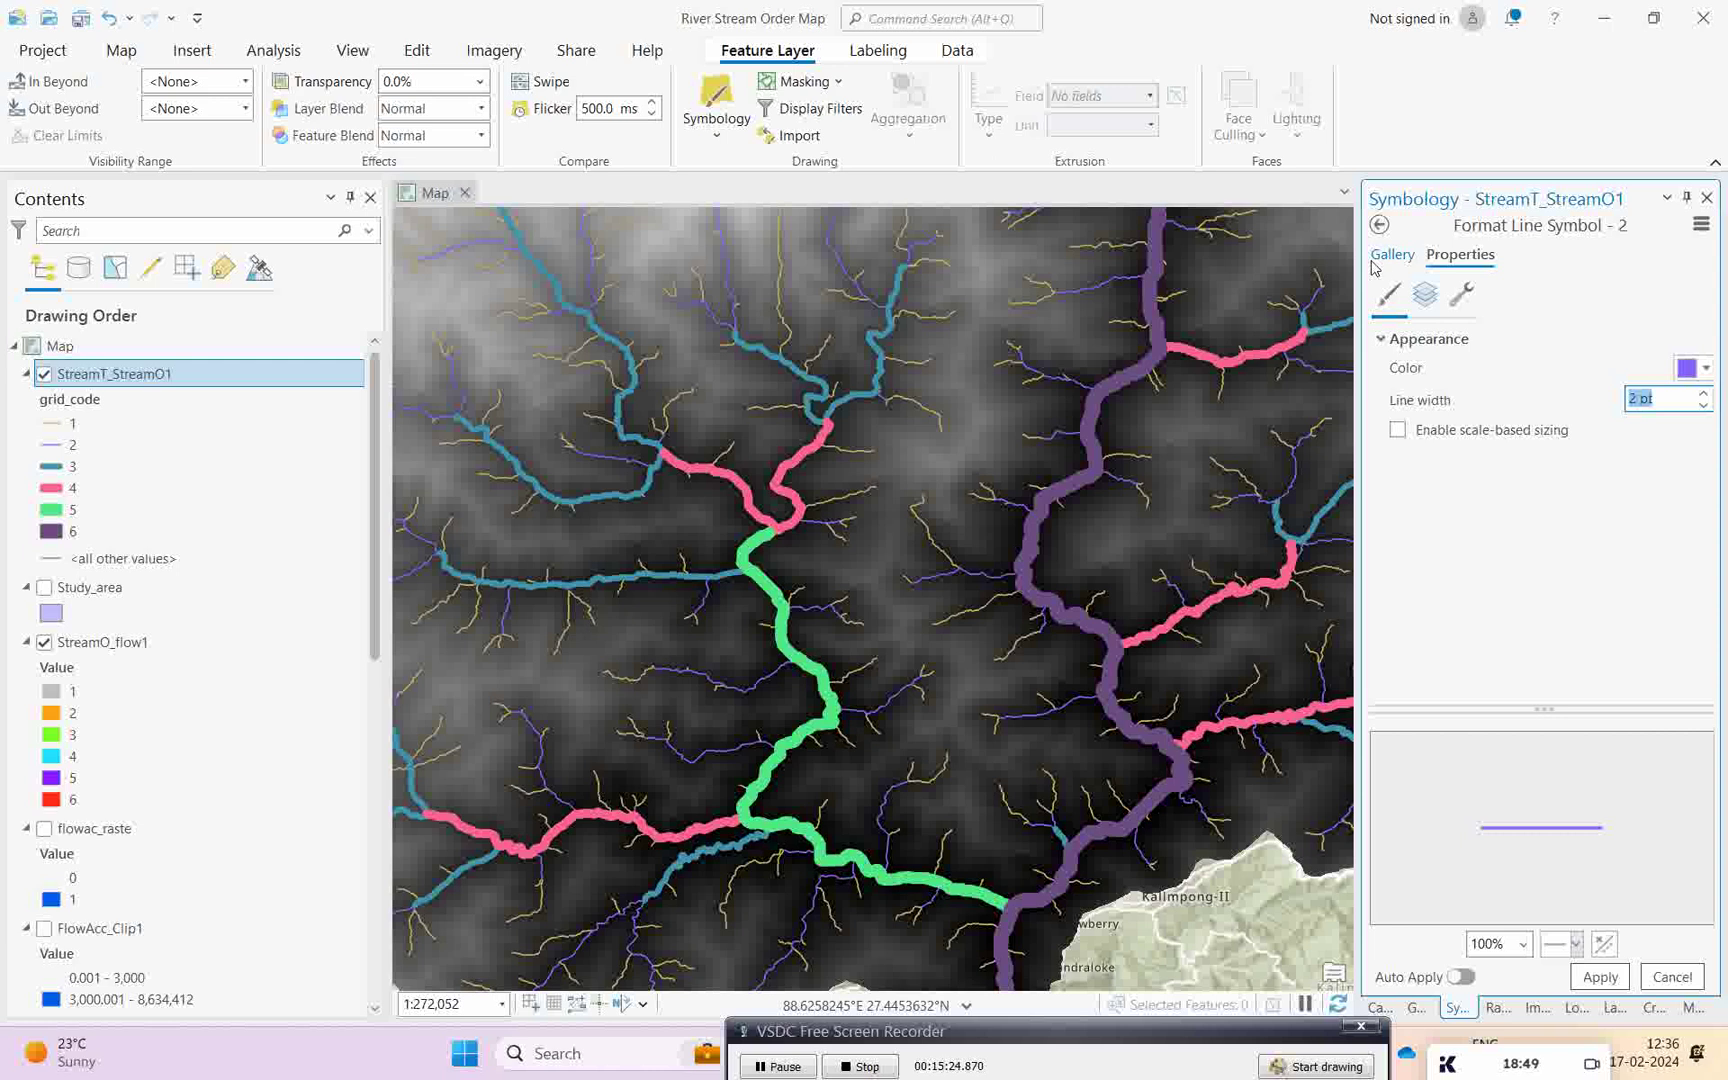
left_click(1600, 976)
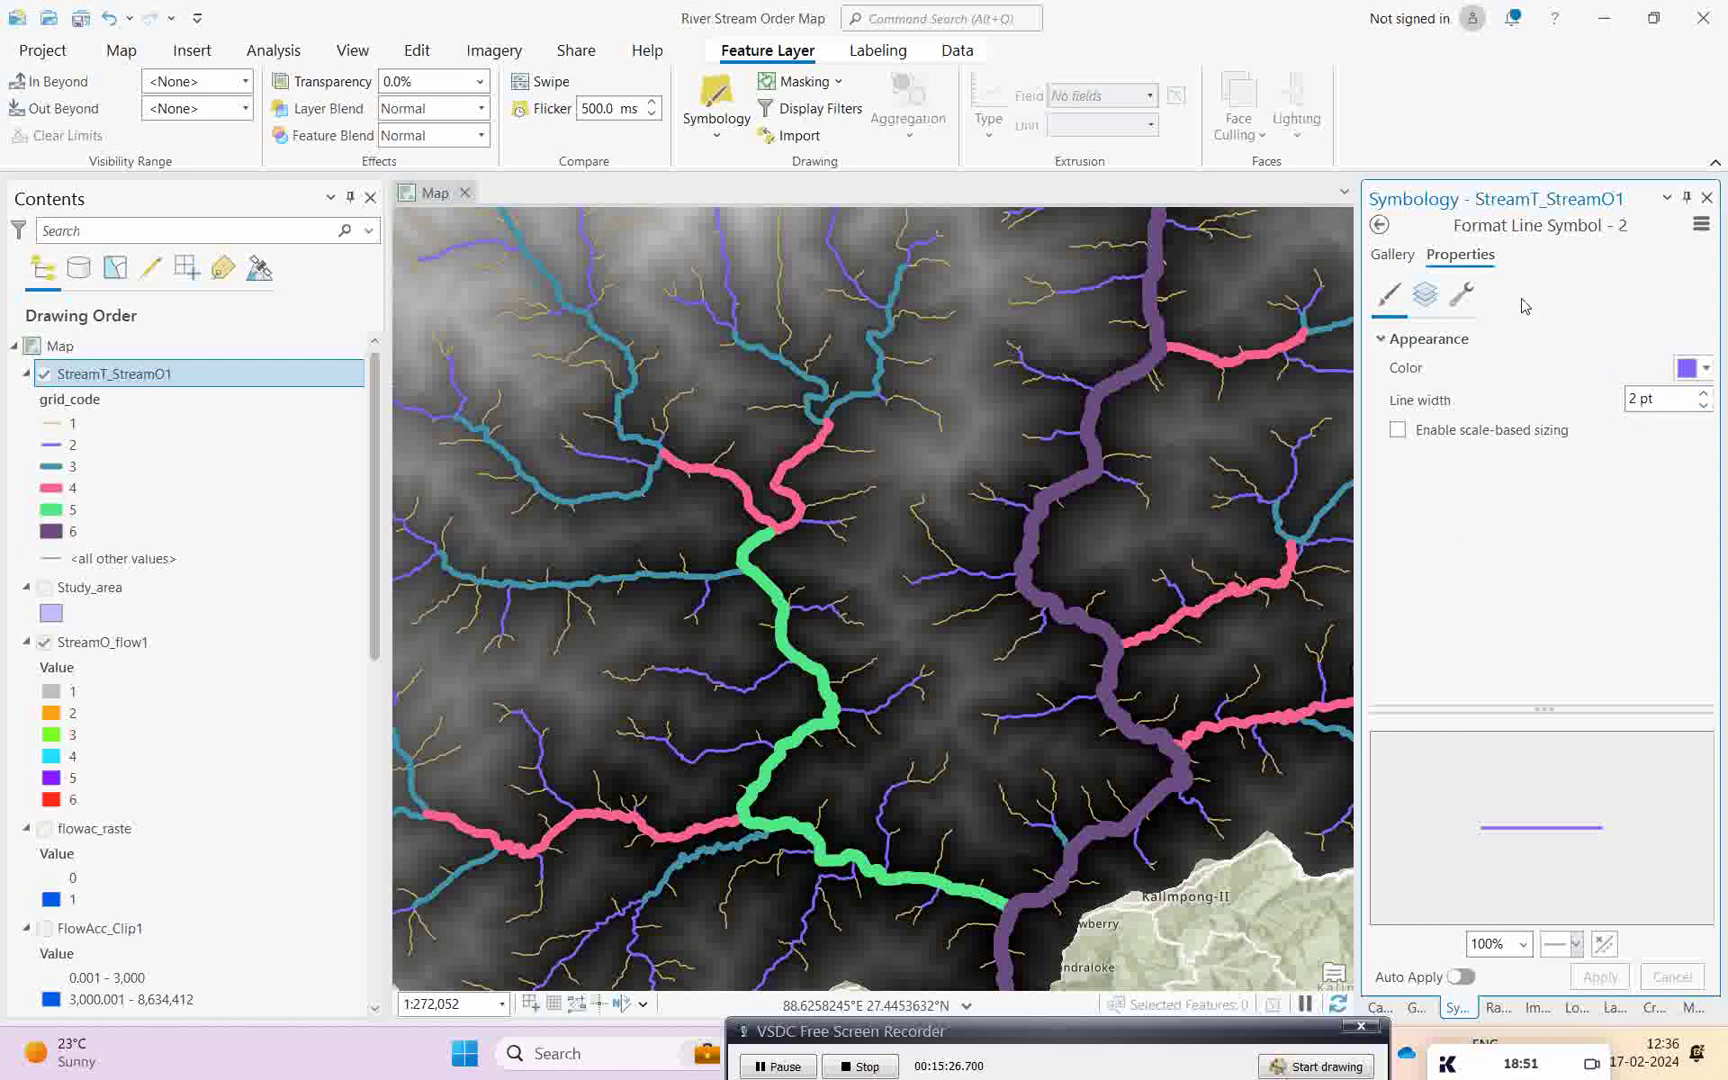
left_click(1393, 255)
left_click(1379, 224)
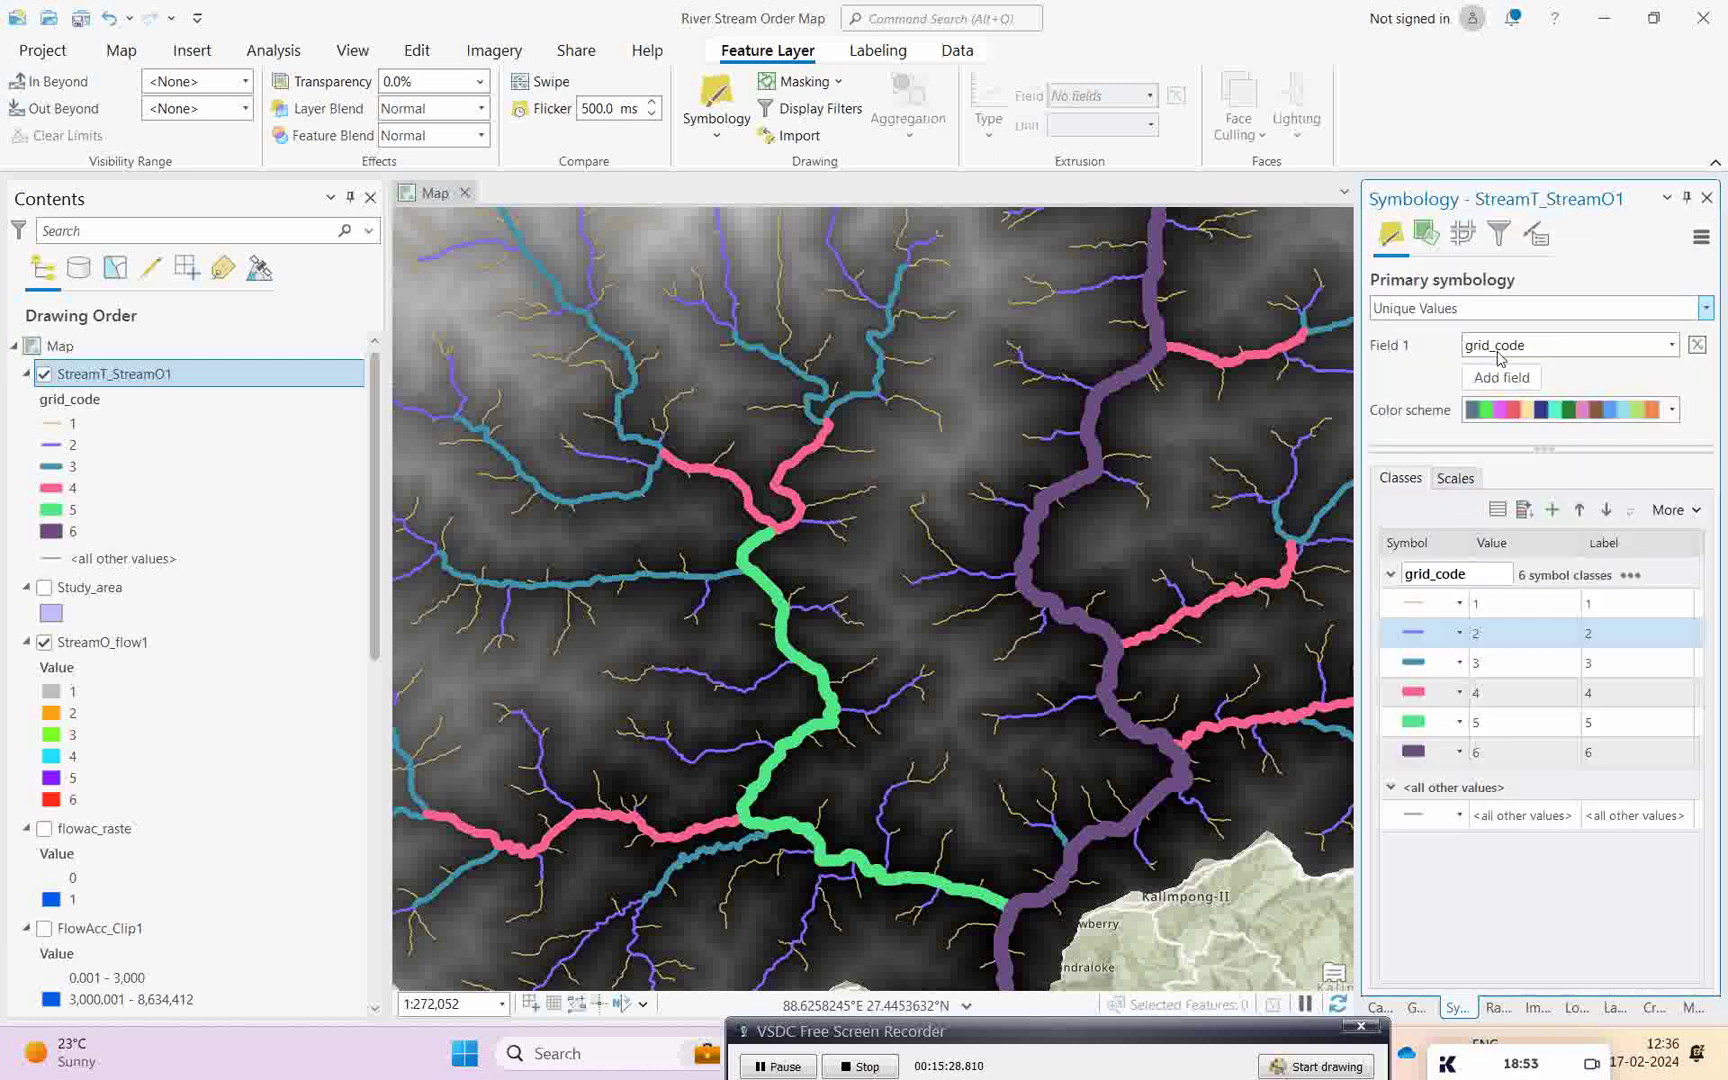
- Give the Clip_cdng45e.tif elevation raster a rainbow colour ramp (137–6861)
scroll(744, 629, "down", 4)
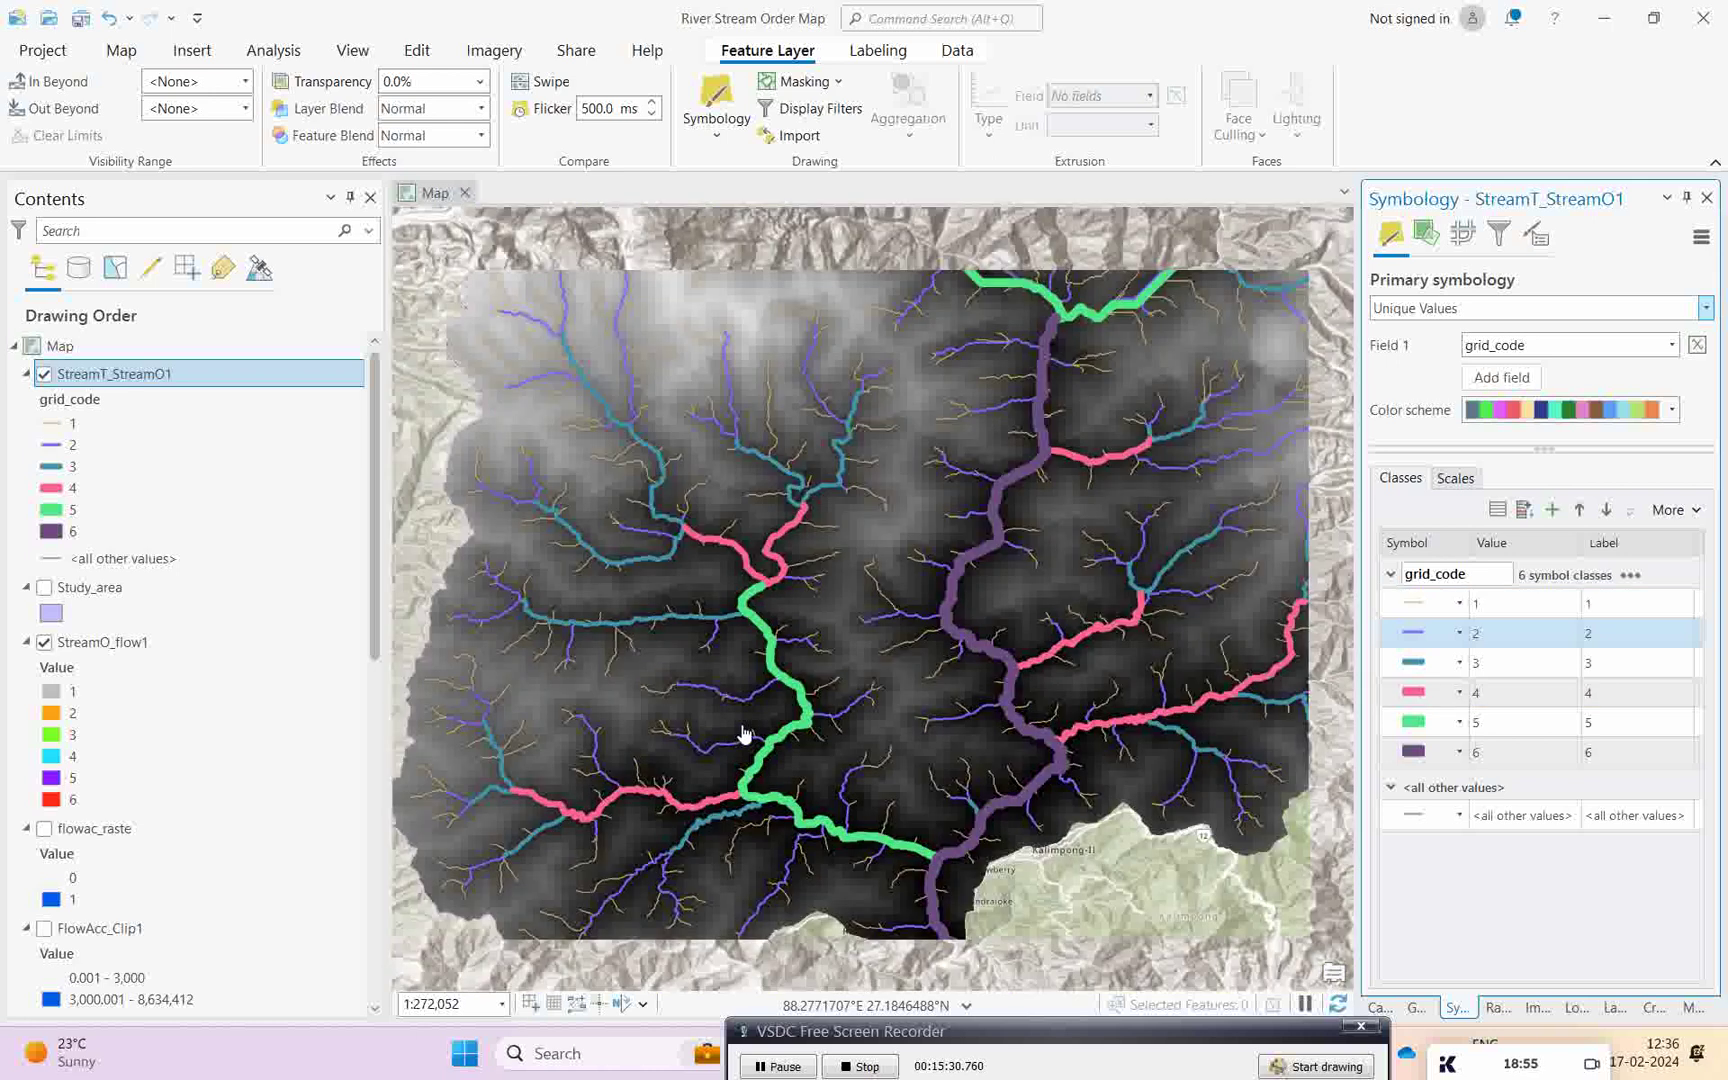
scroll(756, 760, "up", 4)
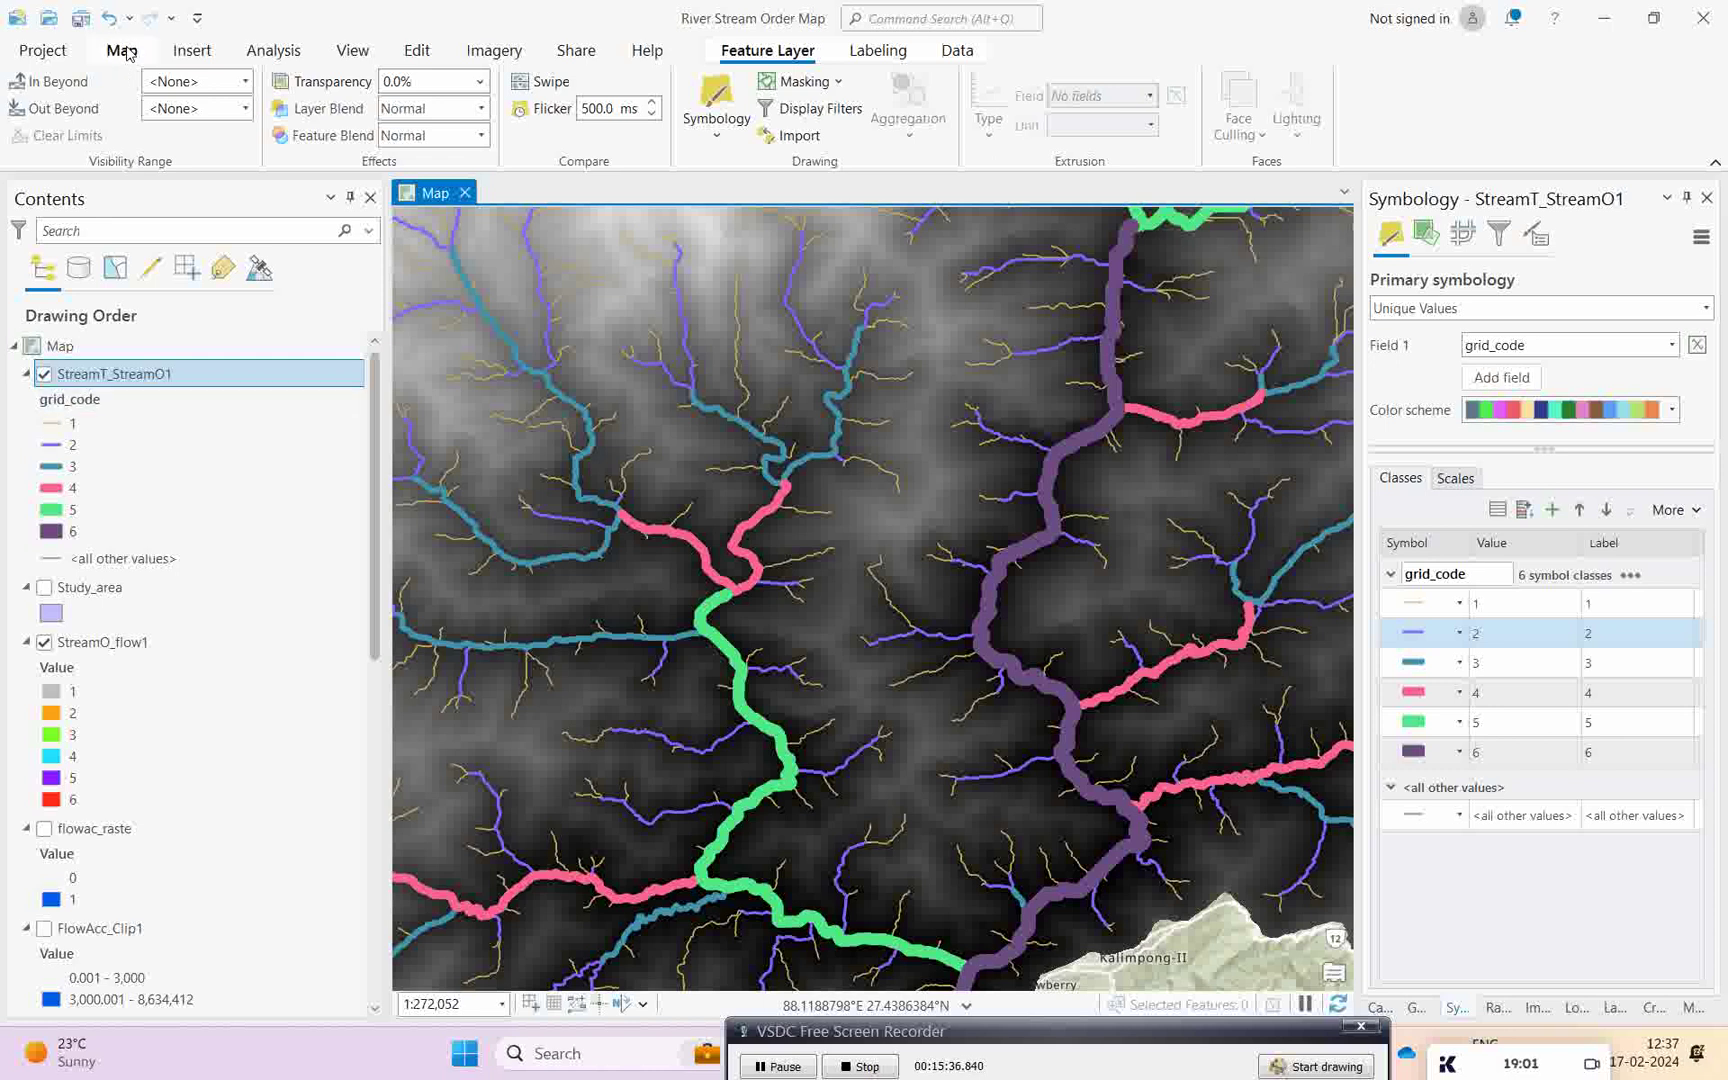
scroll(110, 860, "down", 4)
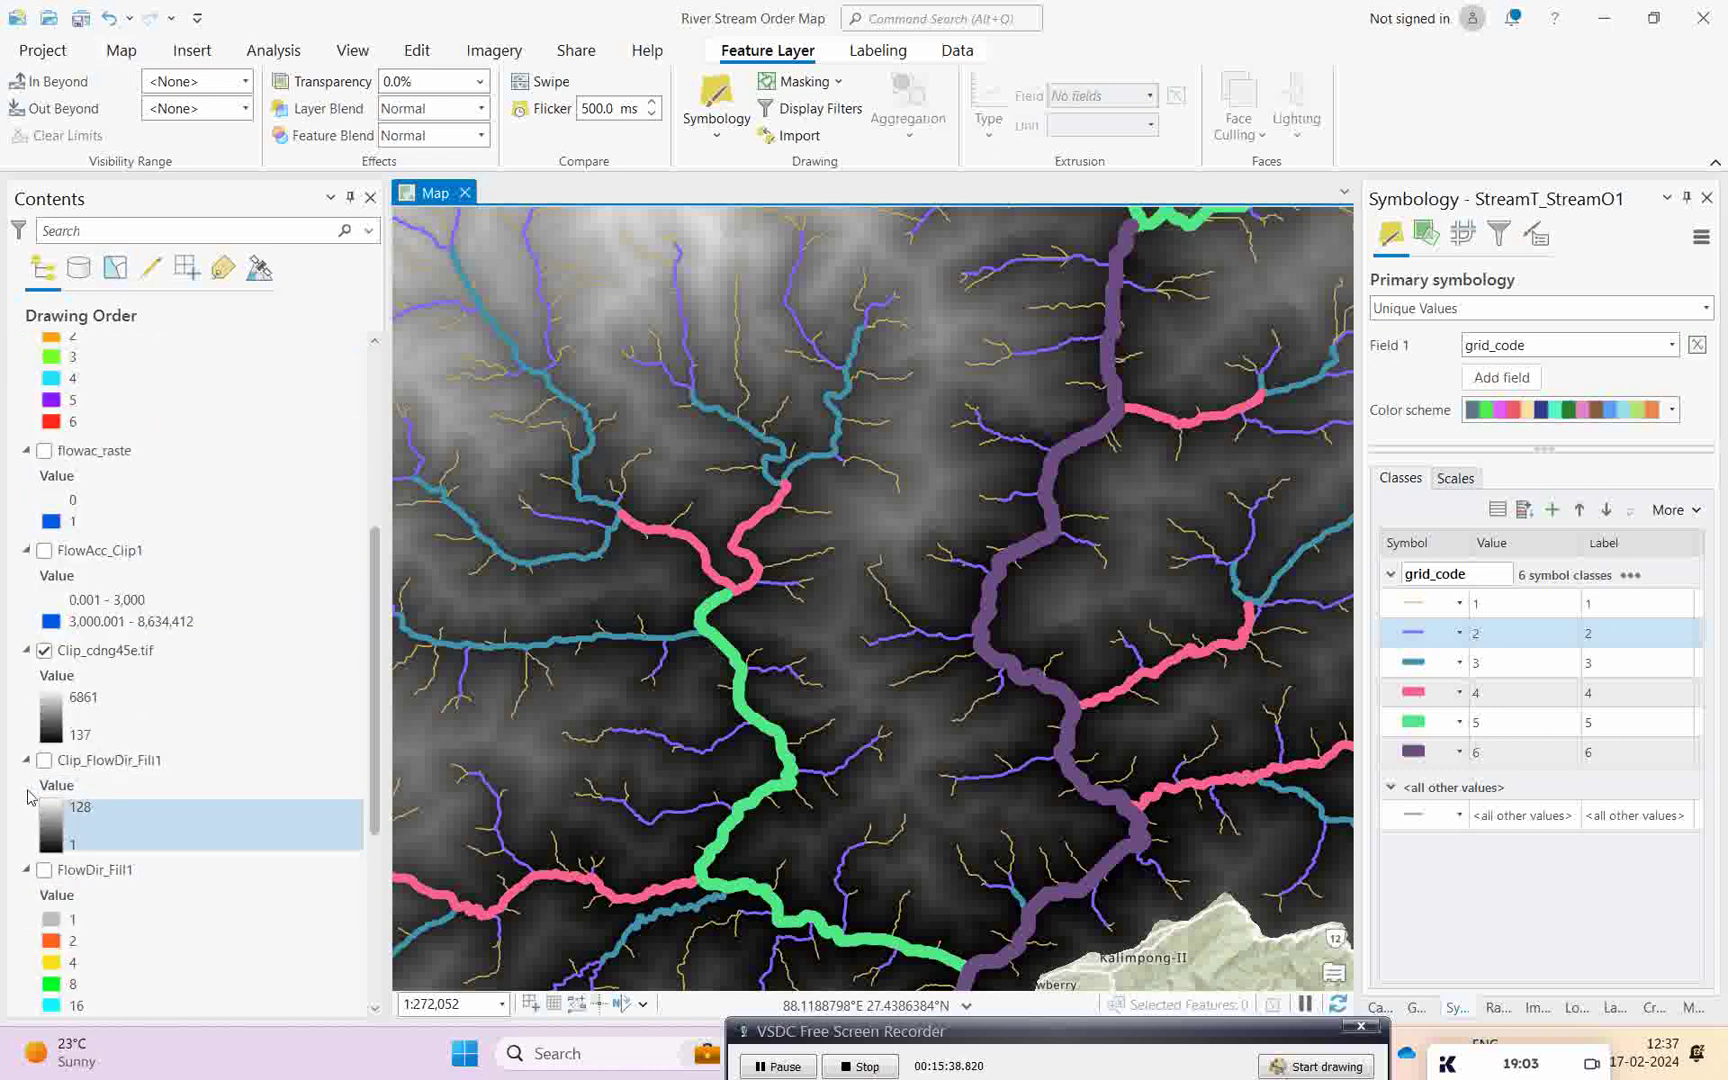
left_click(50, 717)
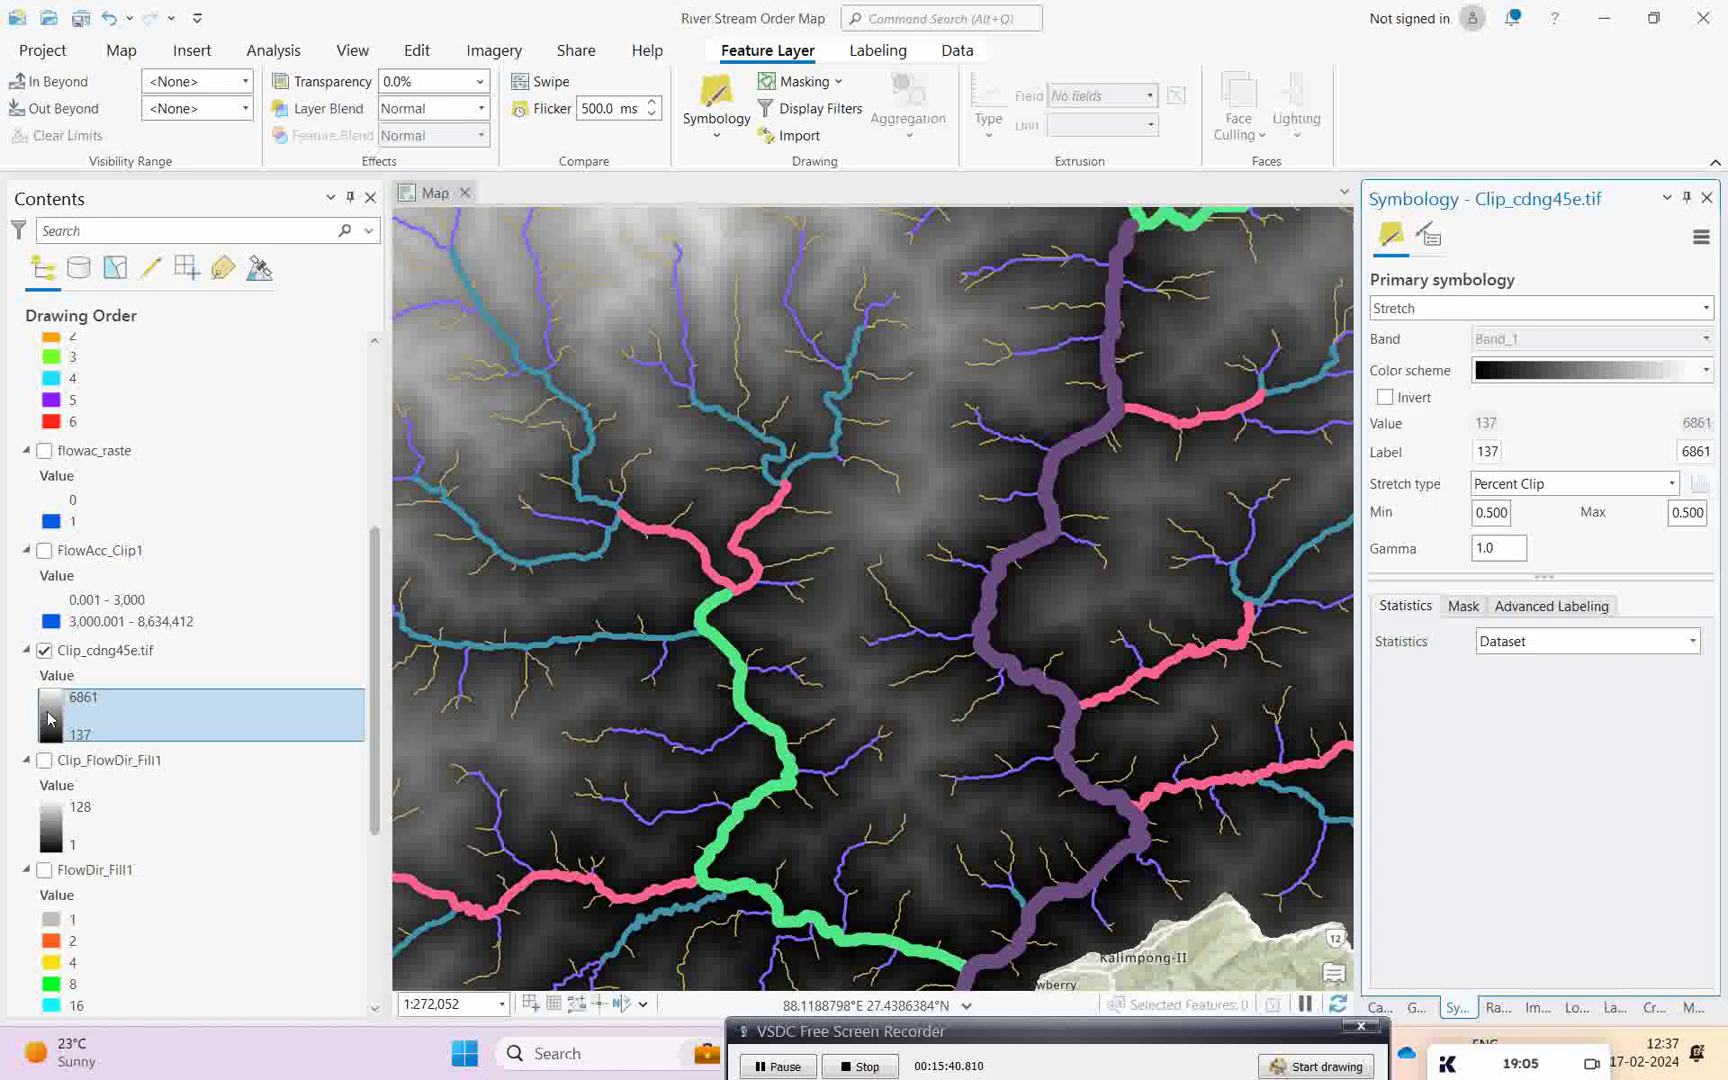
left_click(1705, 370)
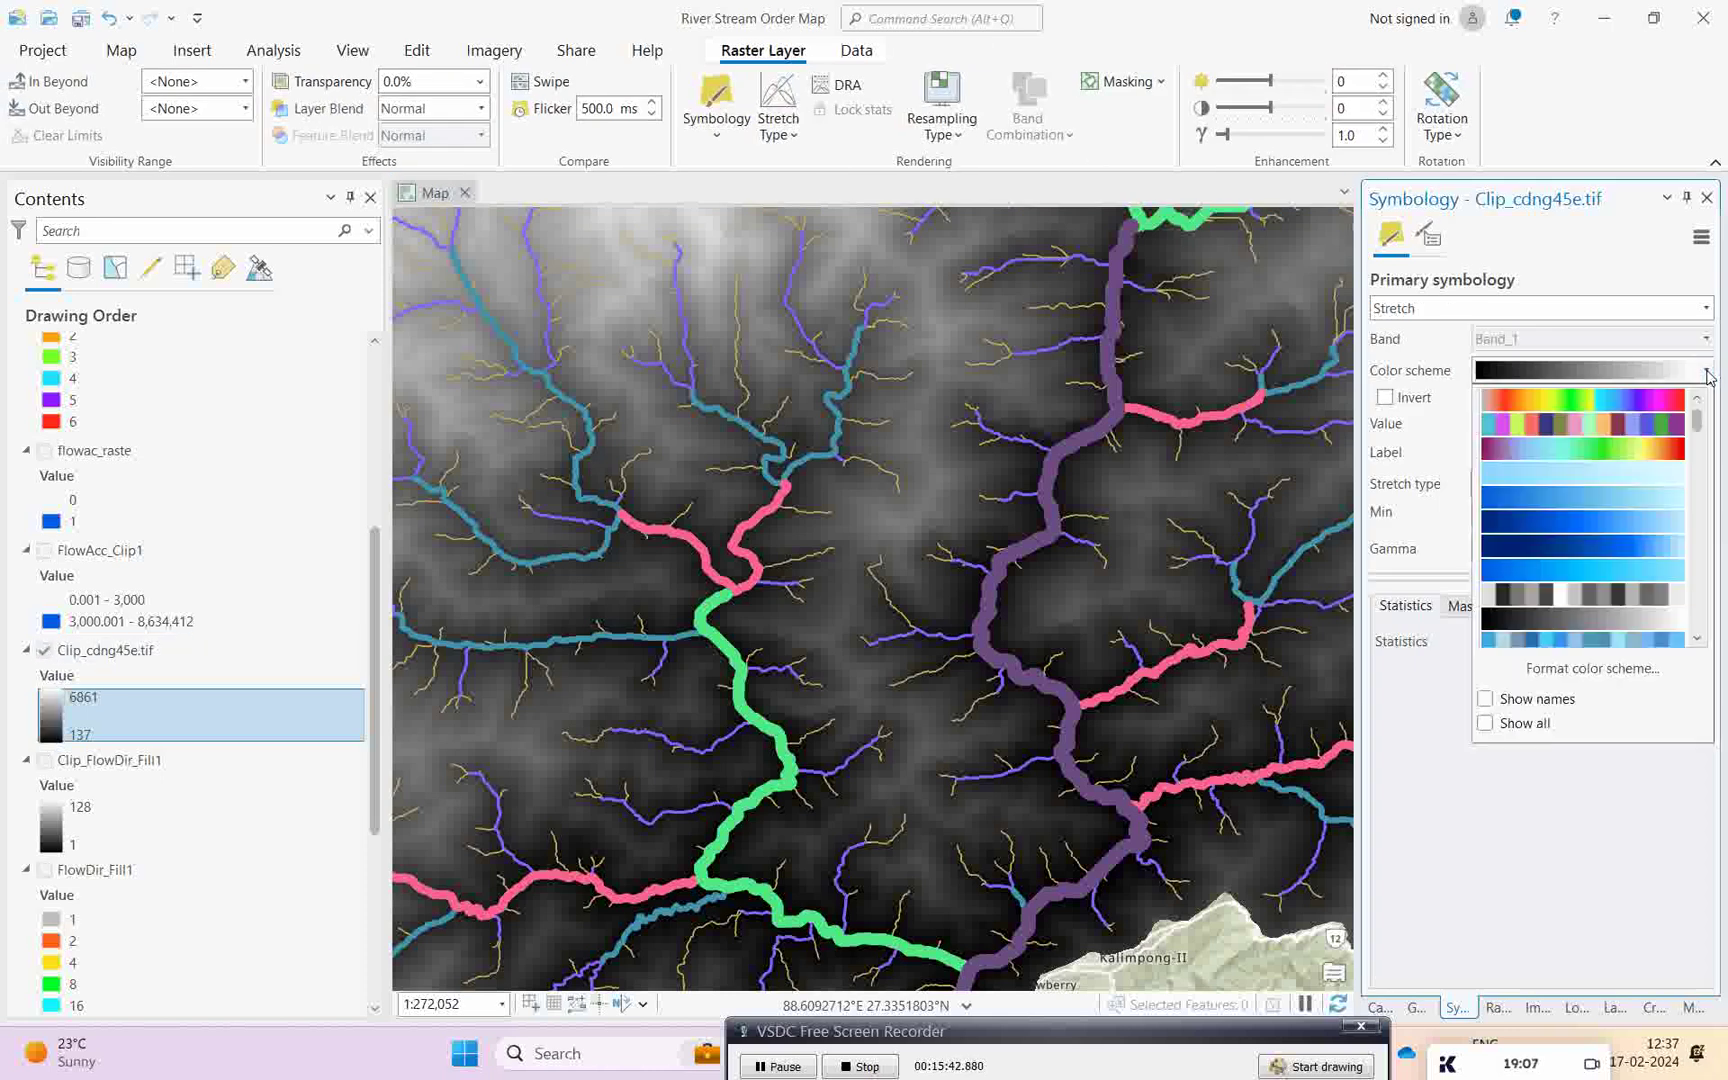
left_click(1658, 453)
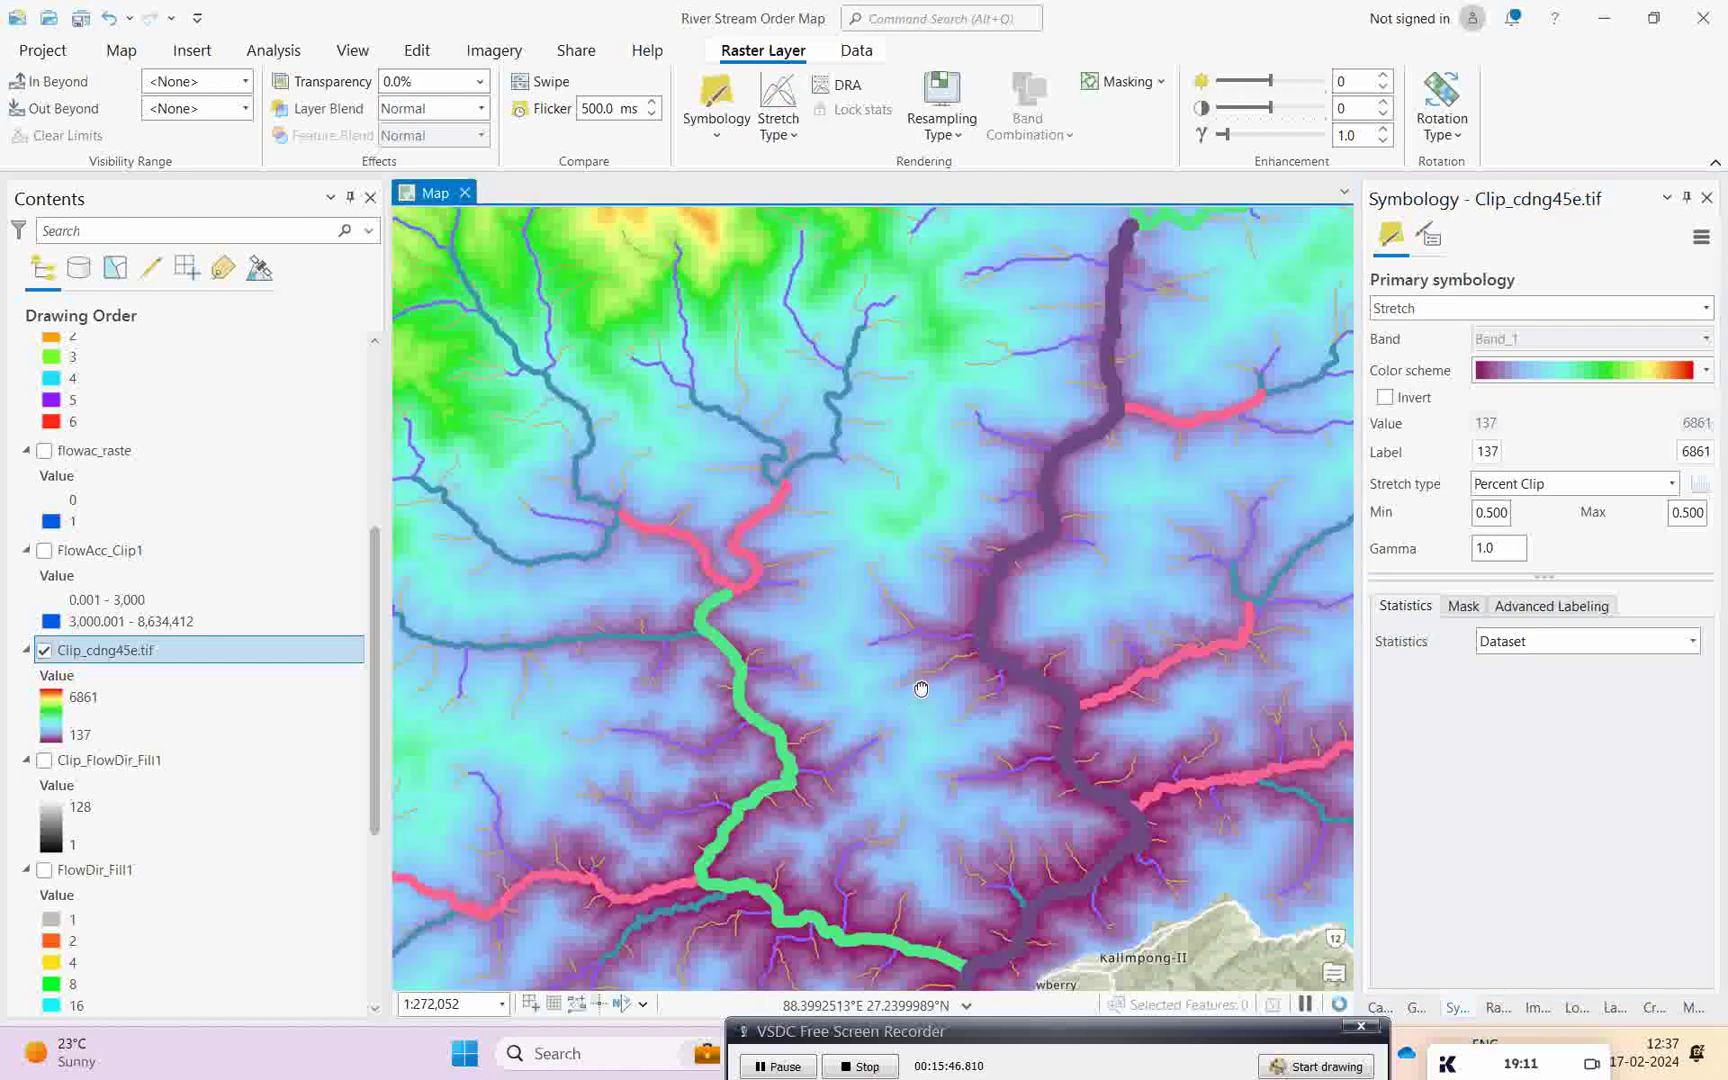
left_click_drag(913, 688, 943, 620)
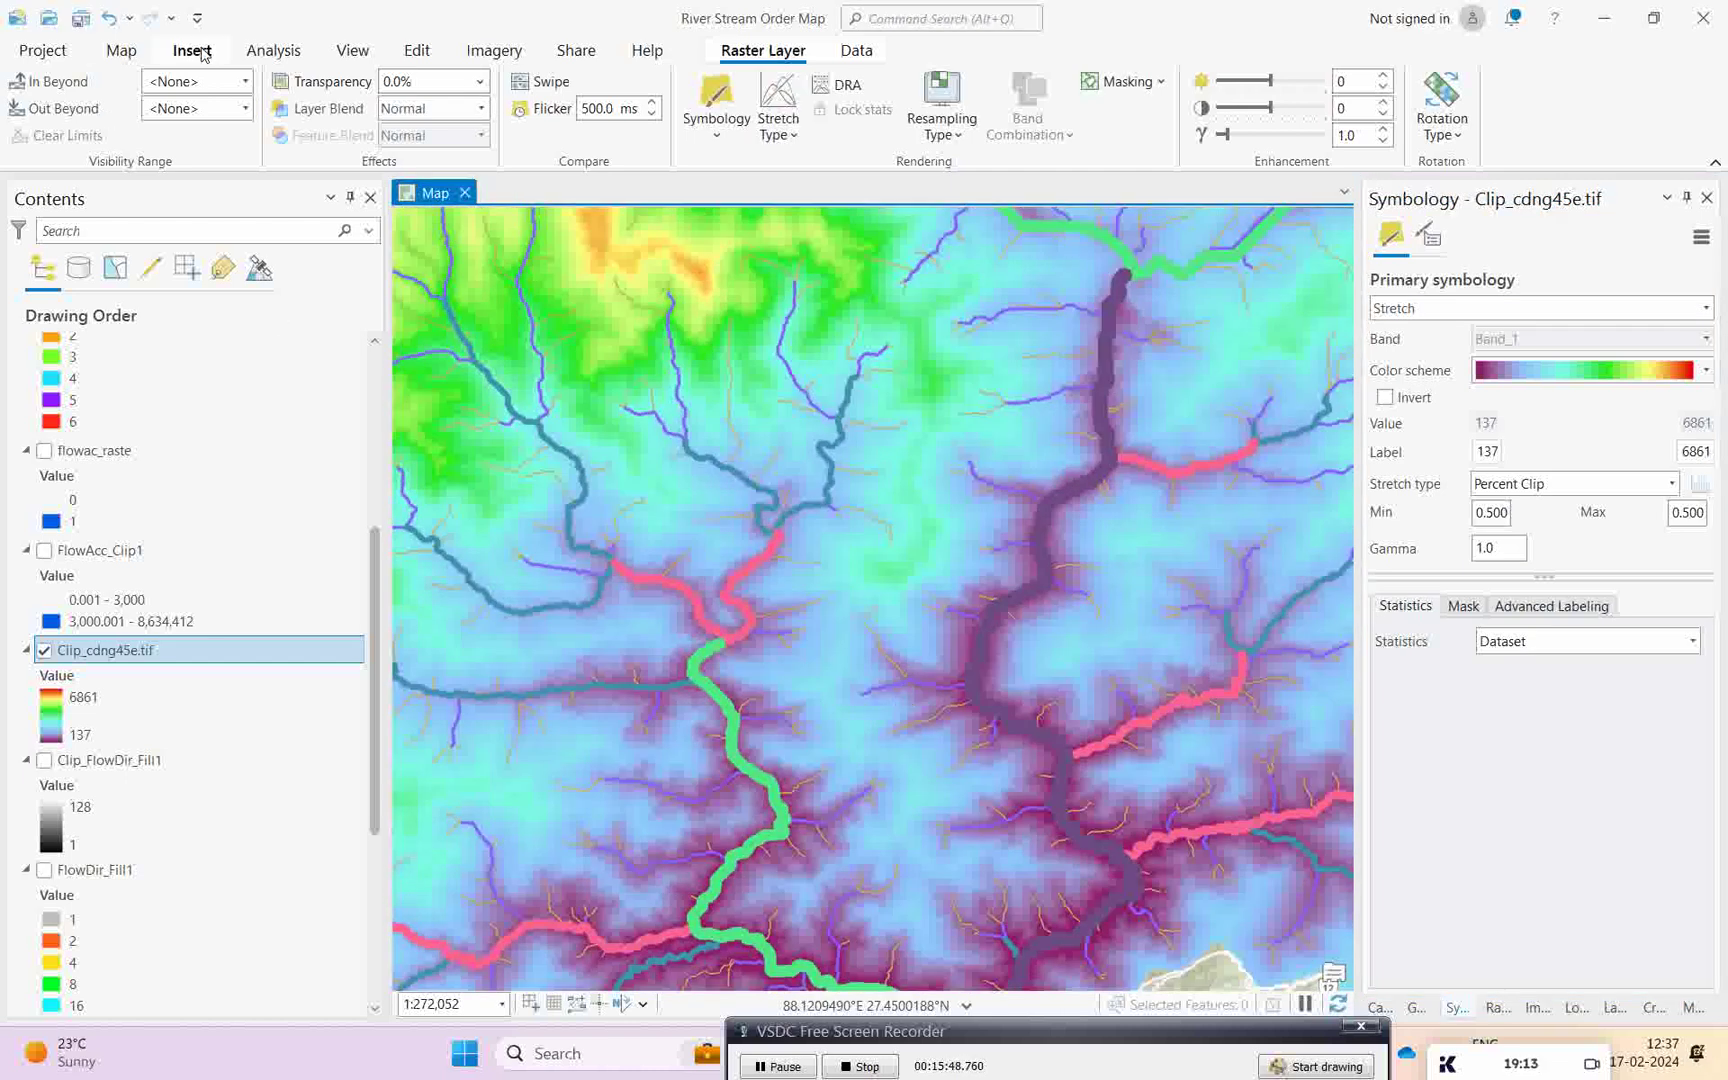
- Convert the map to a 3D local scene named Map_3D
left_click(114, 51)
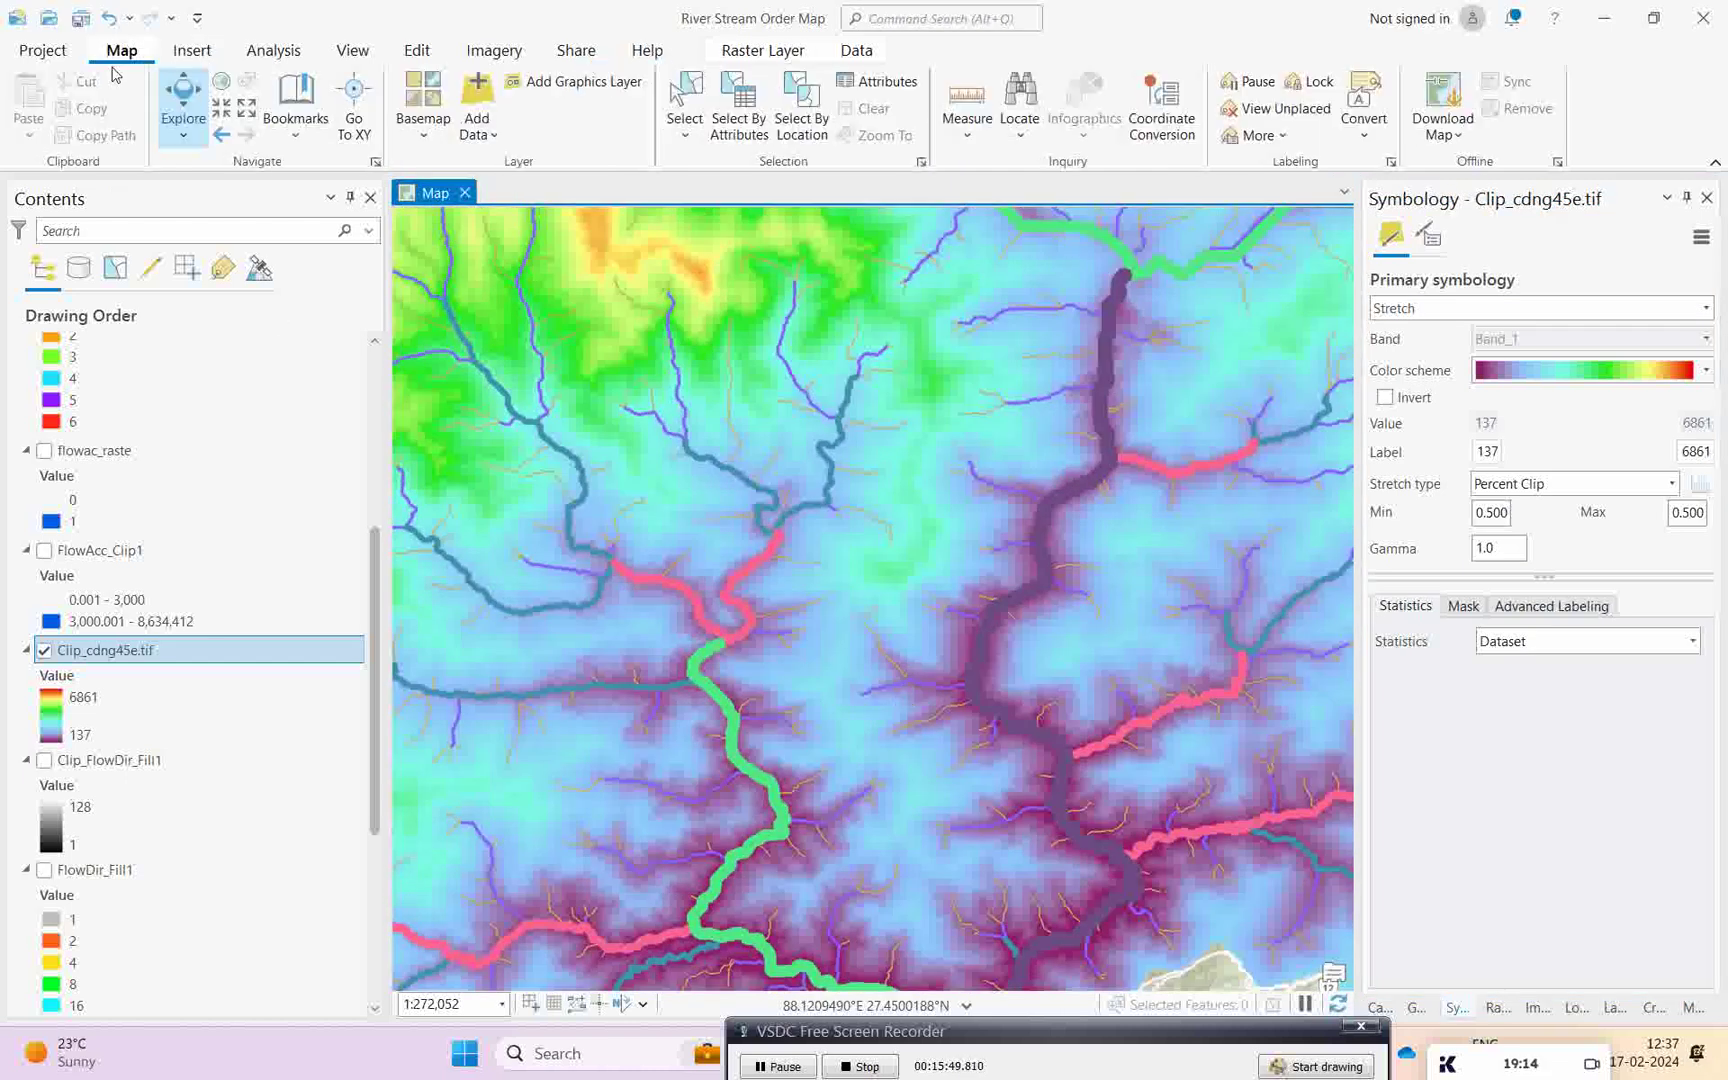
left_click(352, 51)
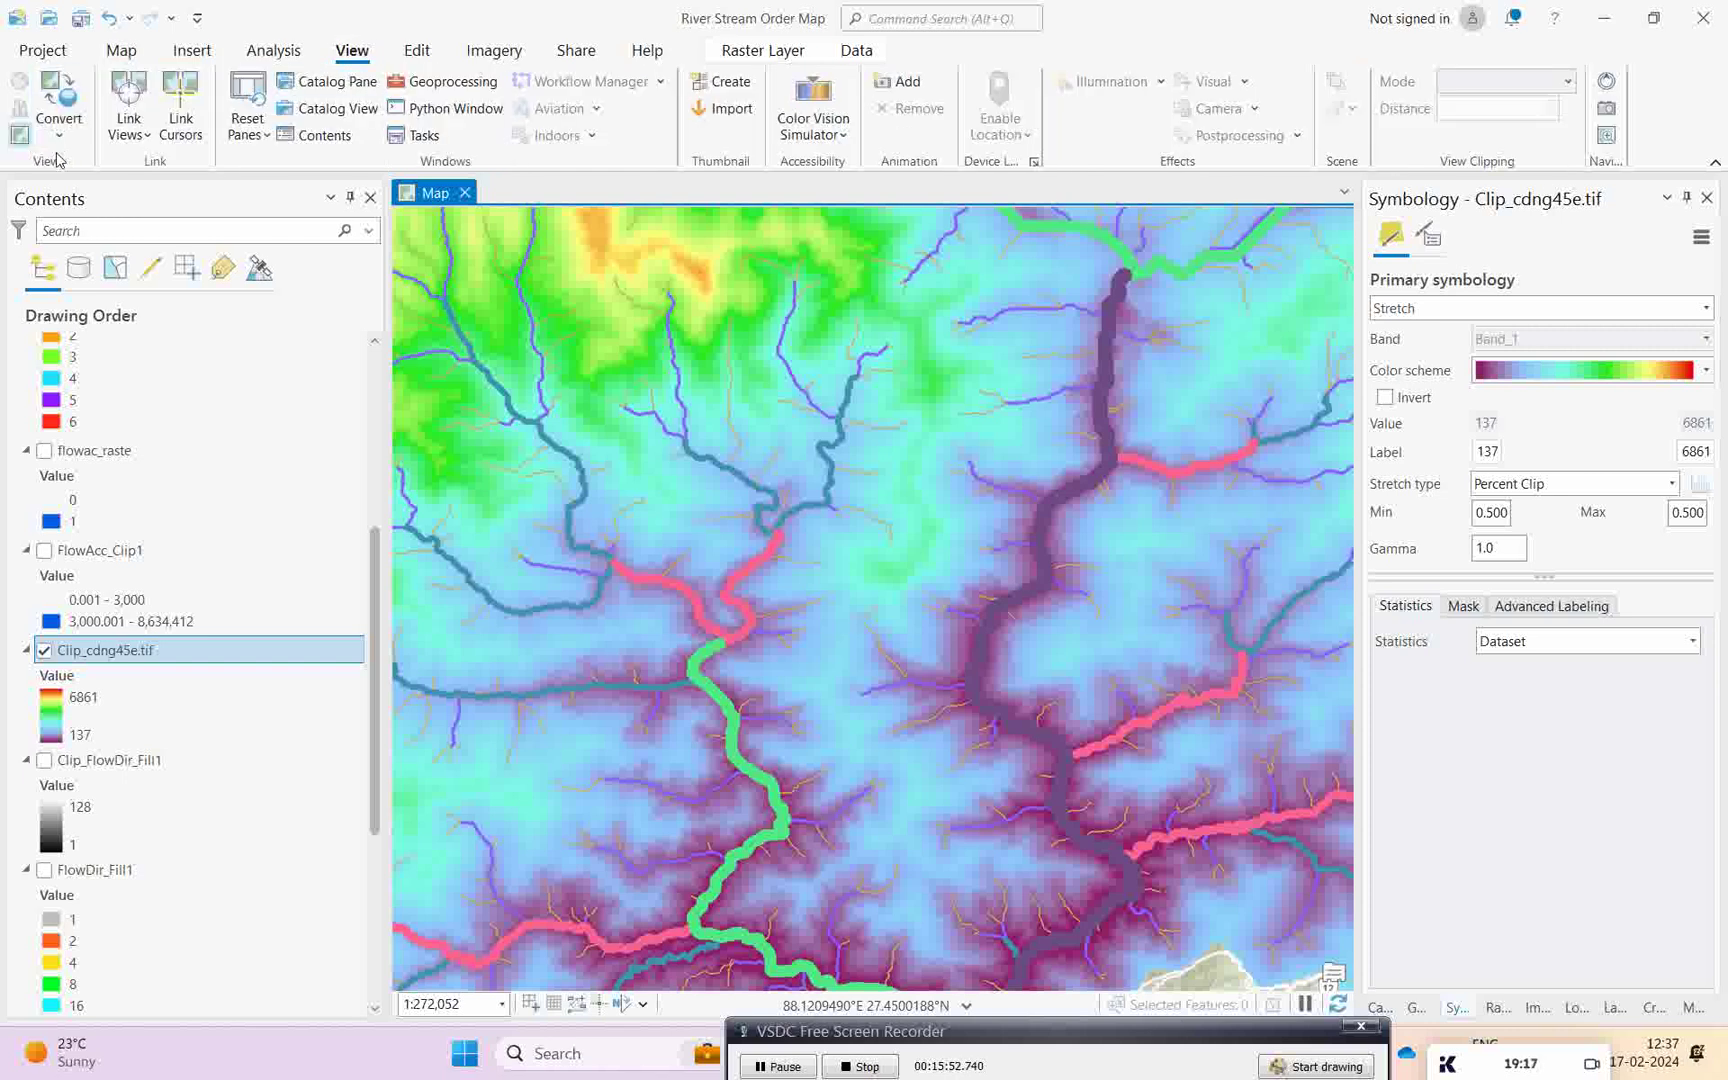
left_click(62, 140)
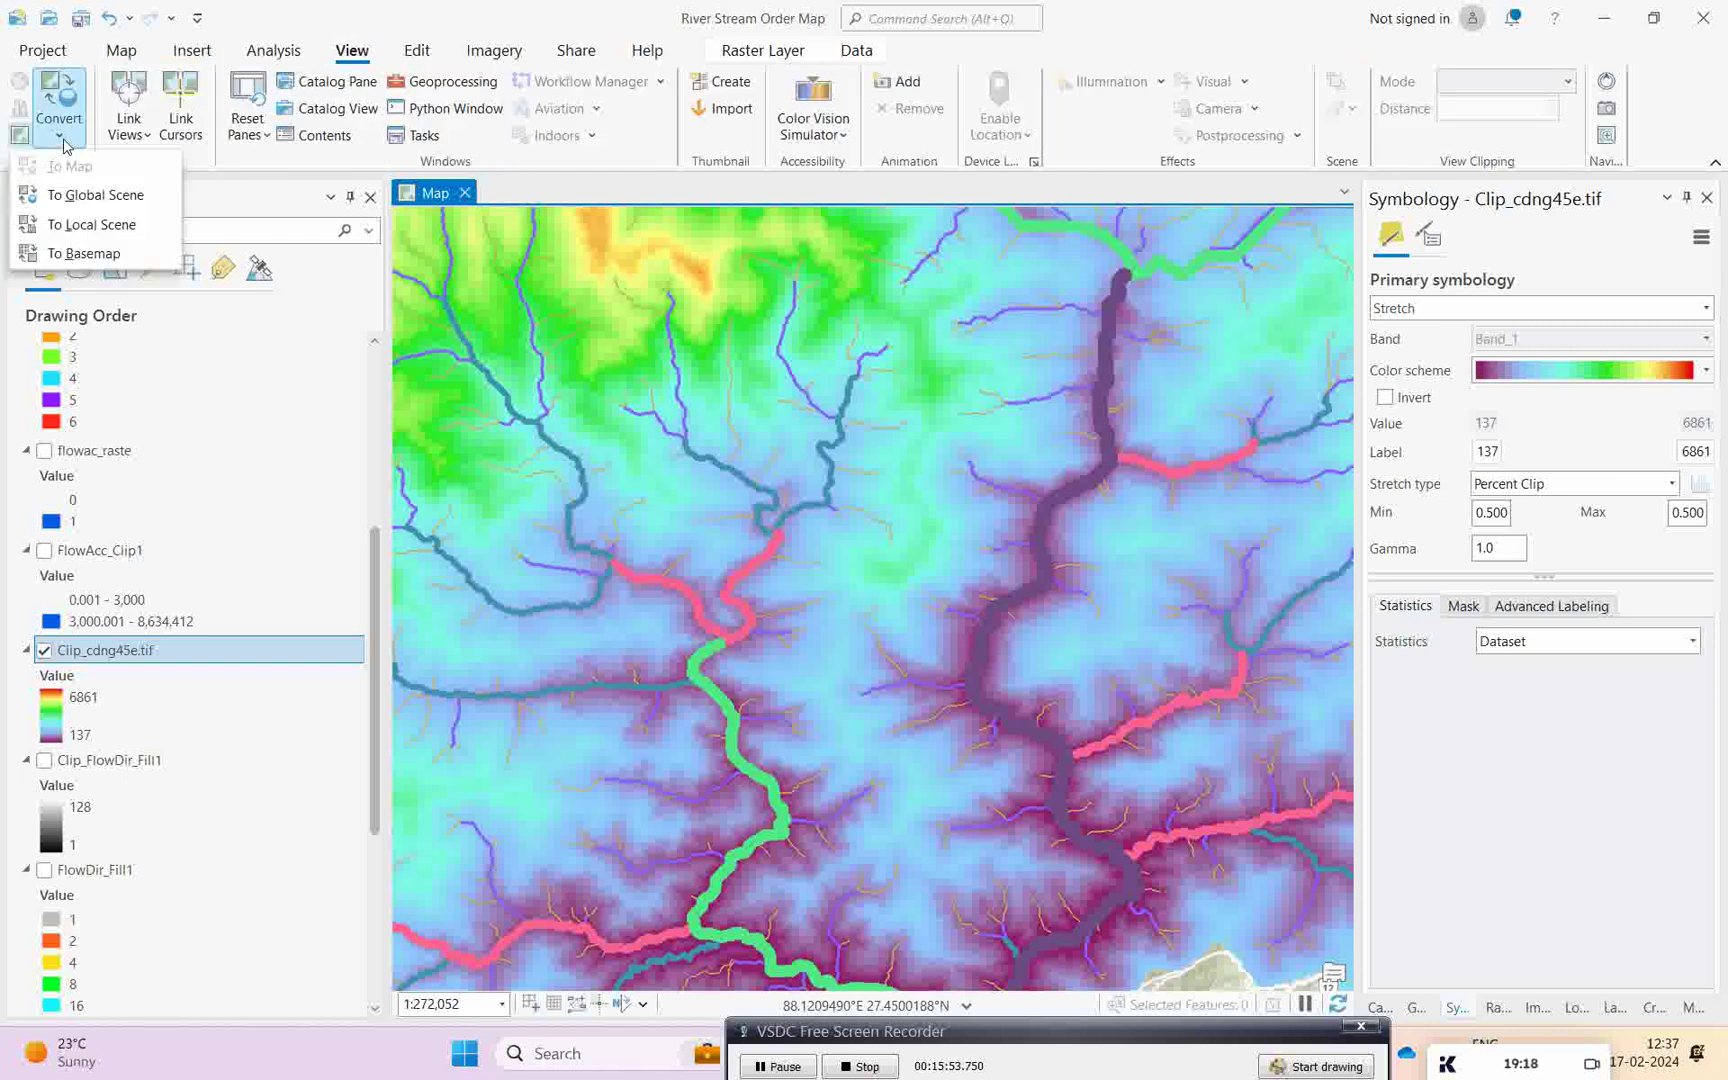
left_click(95, 234)
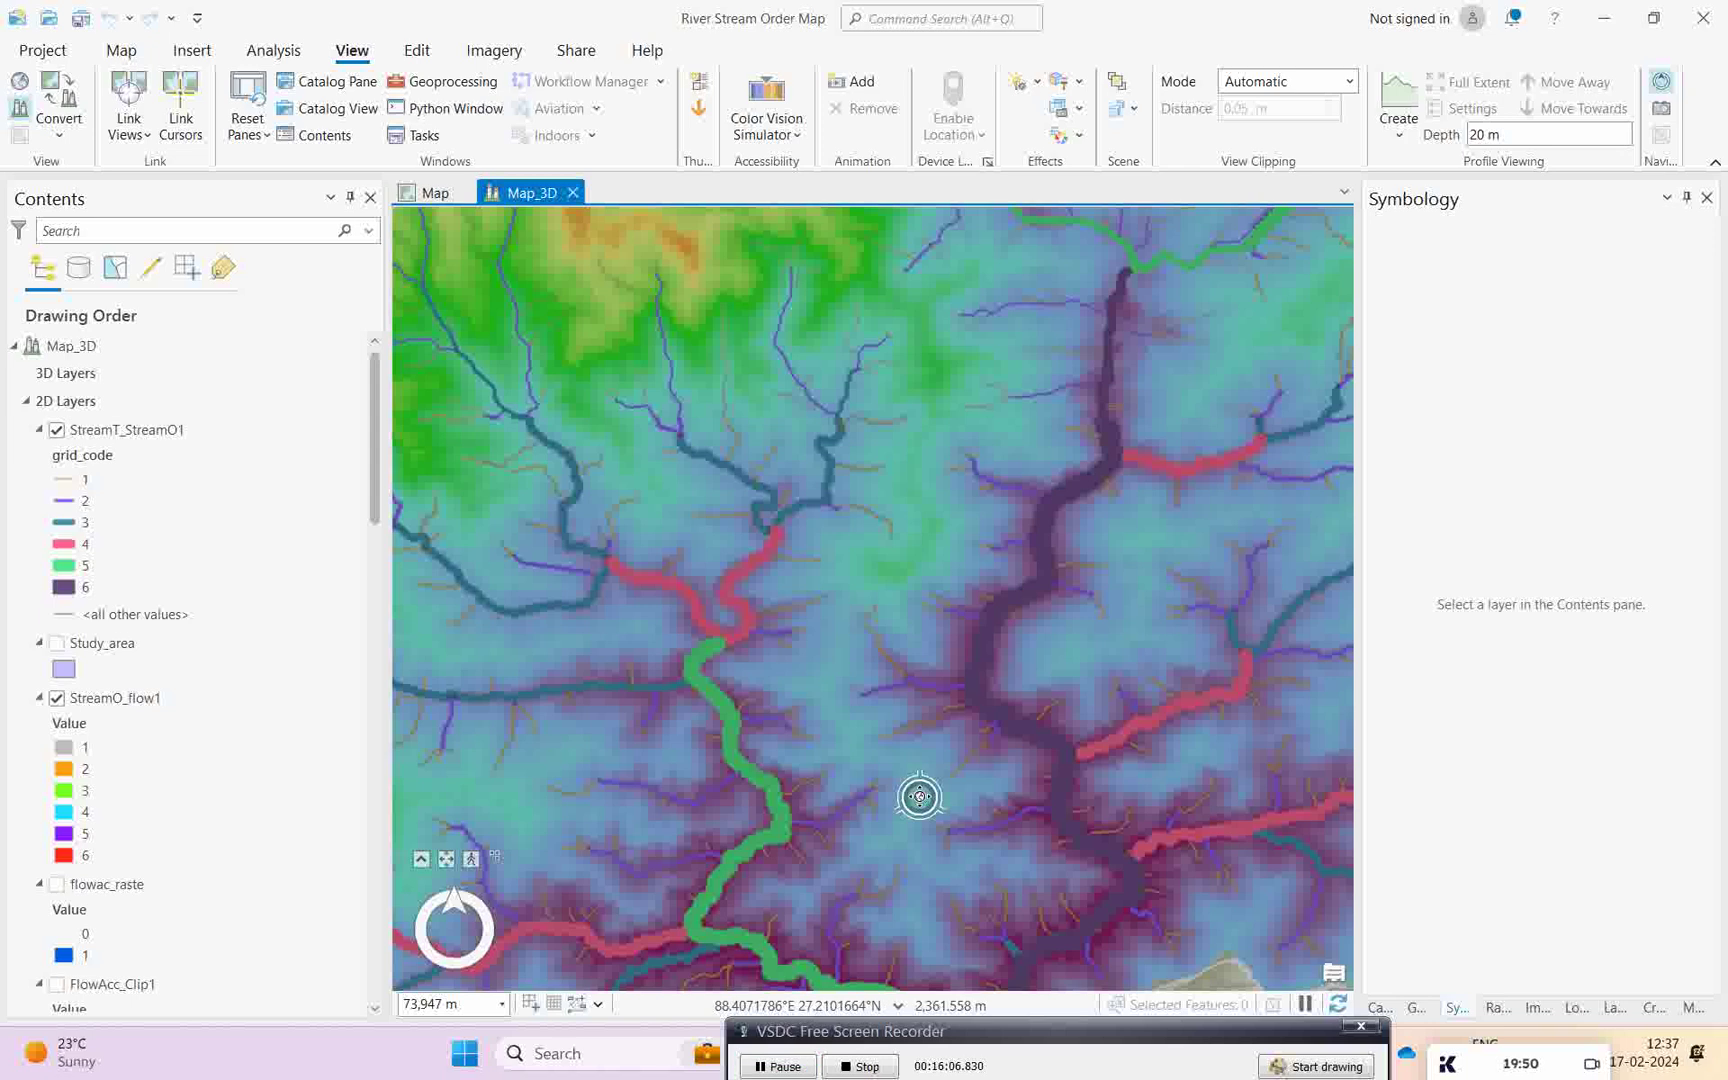
- Tilt, orbit and zoom the Map_3D scene into an oblique view of the terrain
left_click_drag(919, 796, 926, 397)
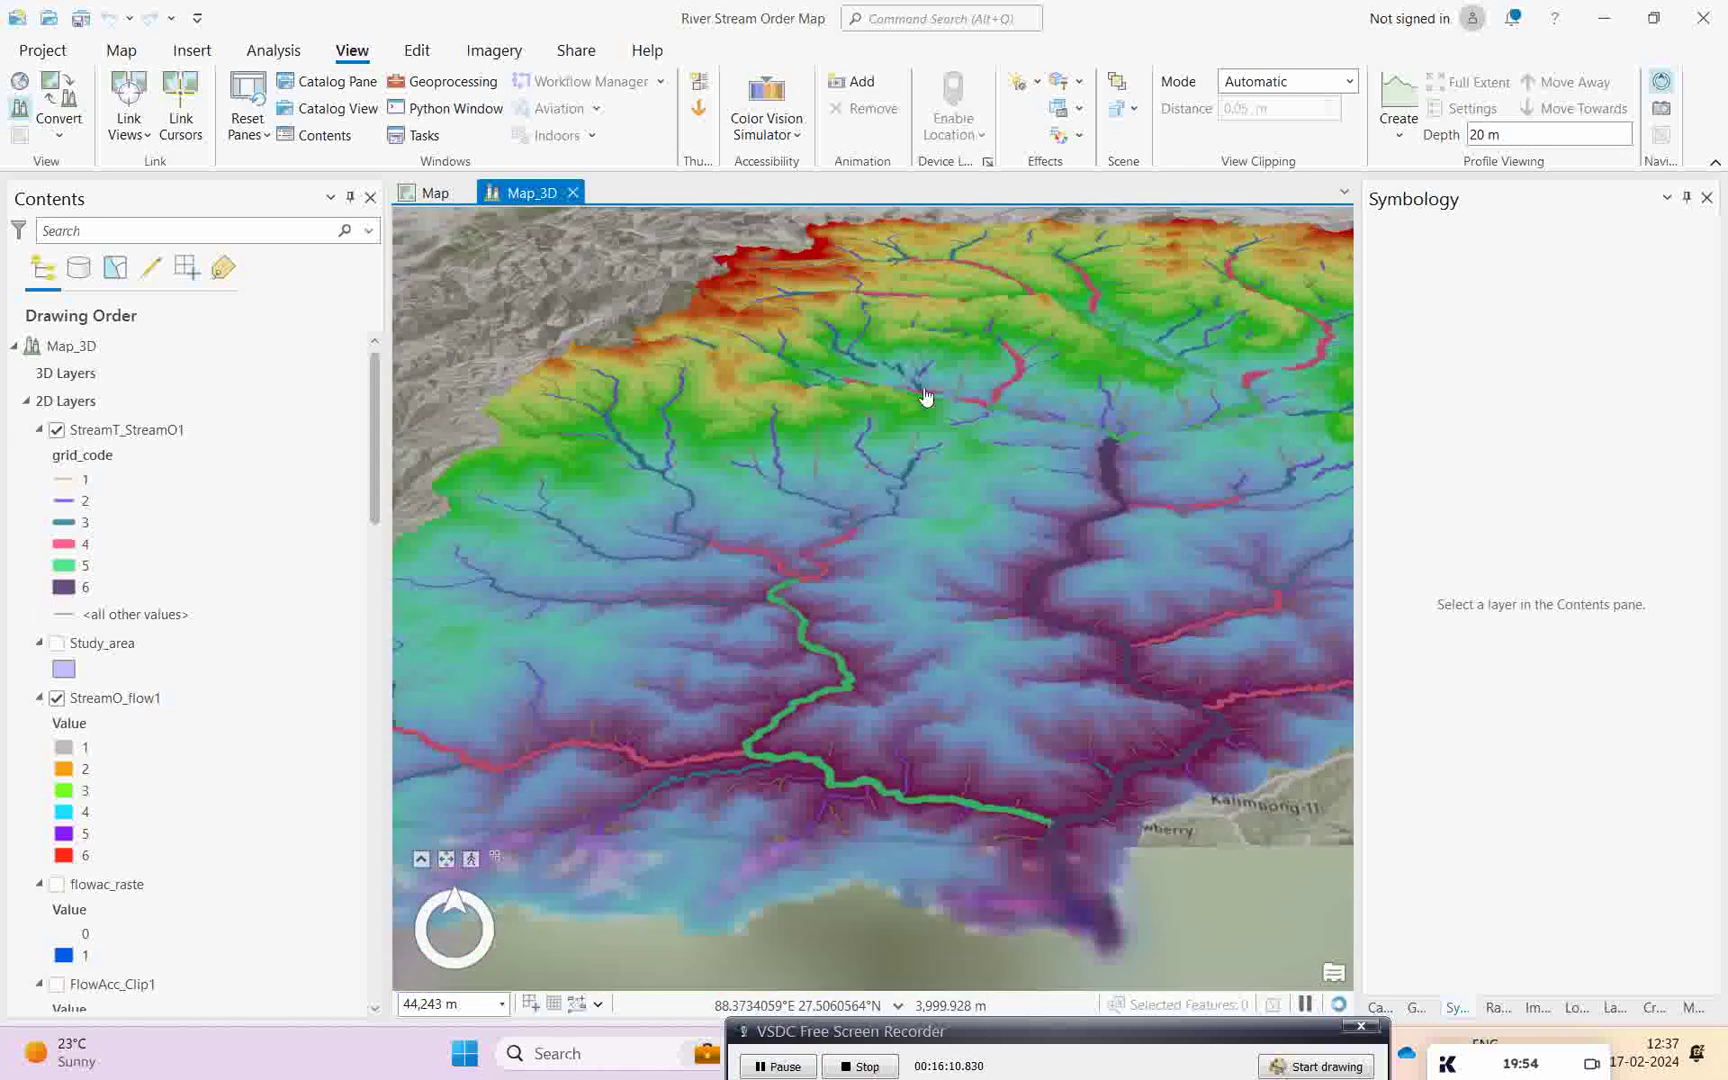
scroll(914, 660, "up", 3)
left_click_drag(912, 659, 1041, 656)
scroll(1033, 703, "up", 3)
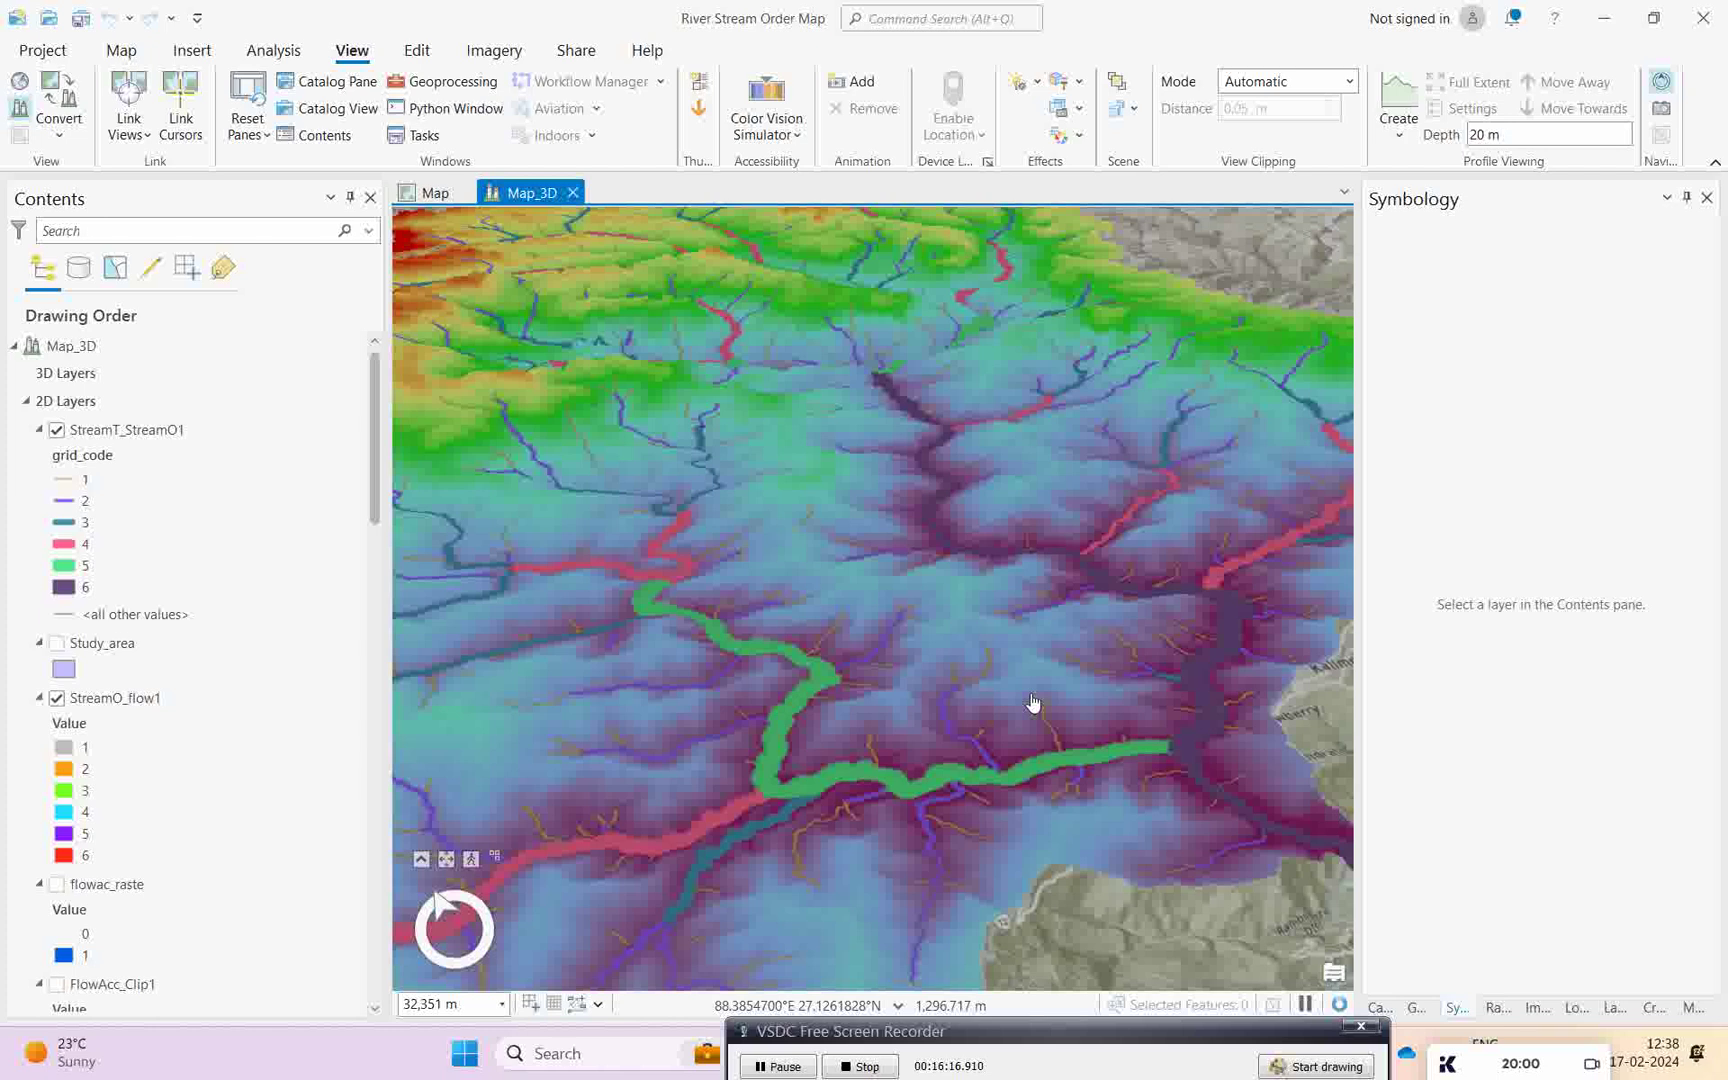
scroll(1033, 703, "up", 2)
scroll(1040, 655, "up", 2)
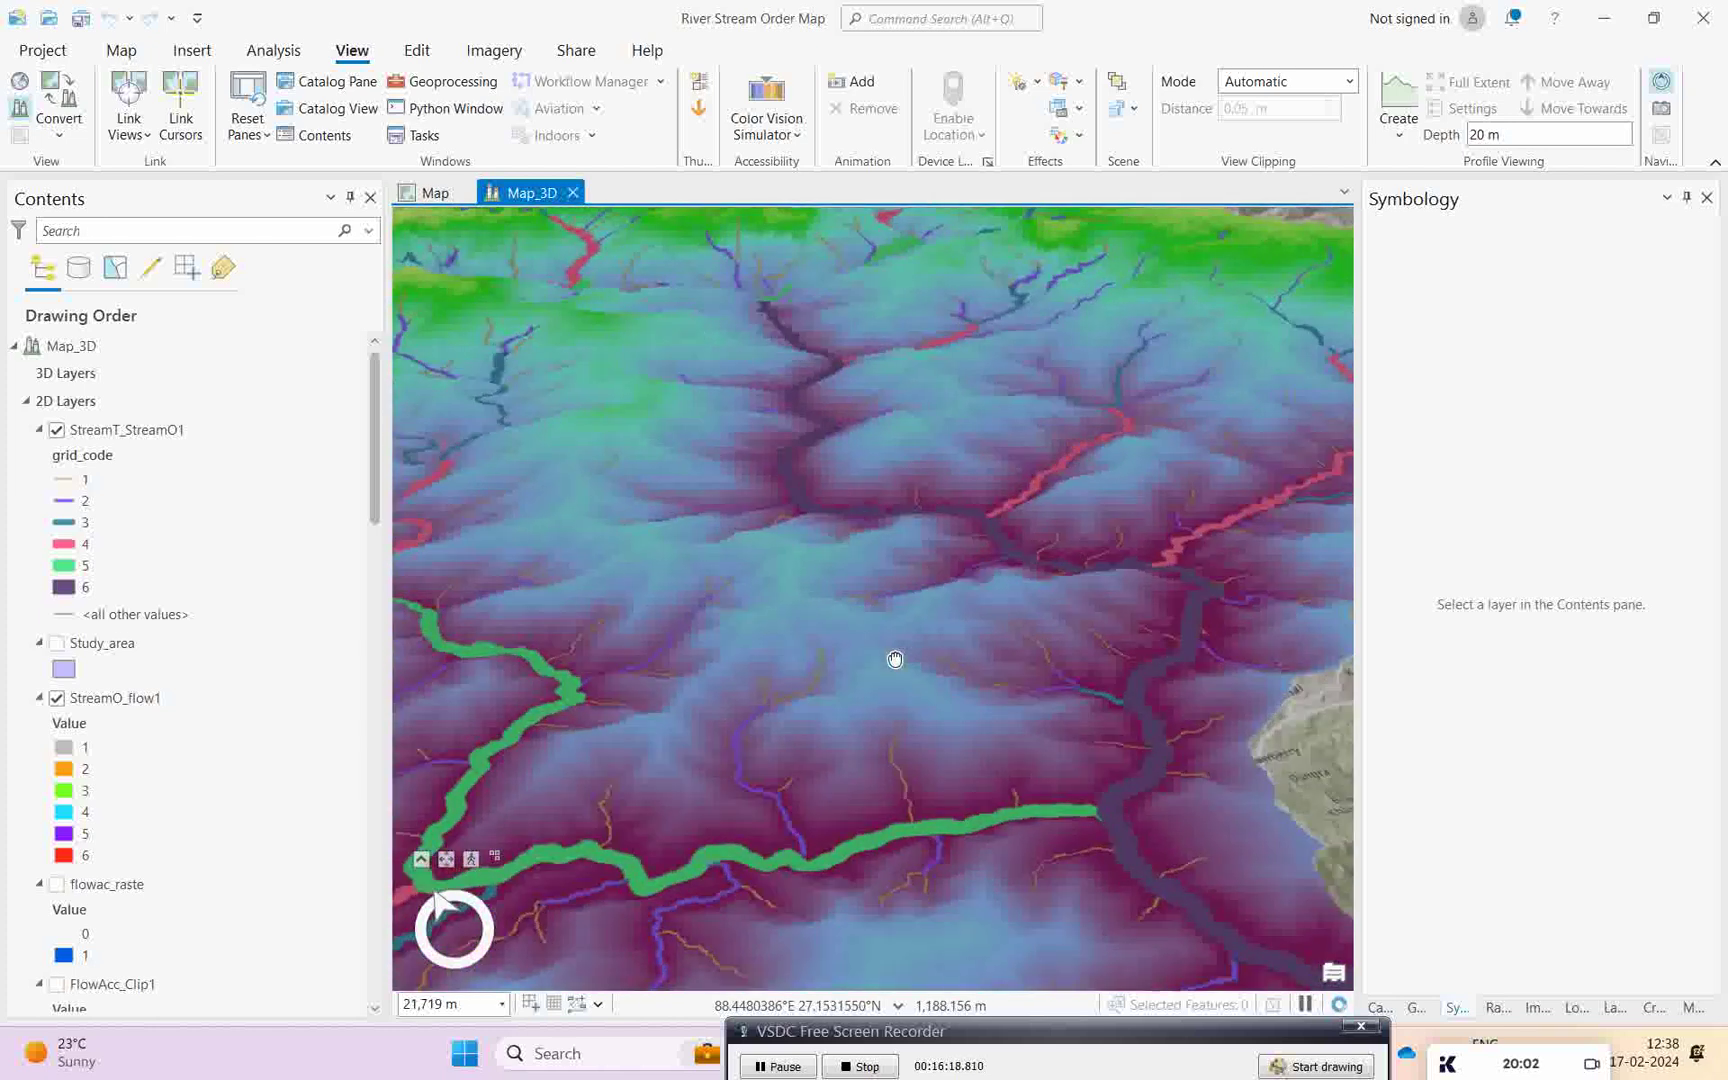
- Recolour the order-6 stream line from purple to blue
left_click(72, 597)
left_click(1473, 256)
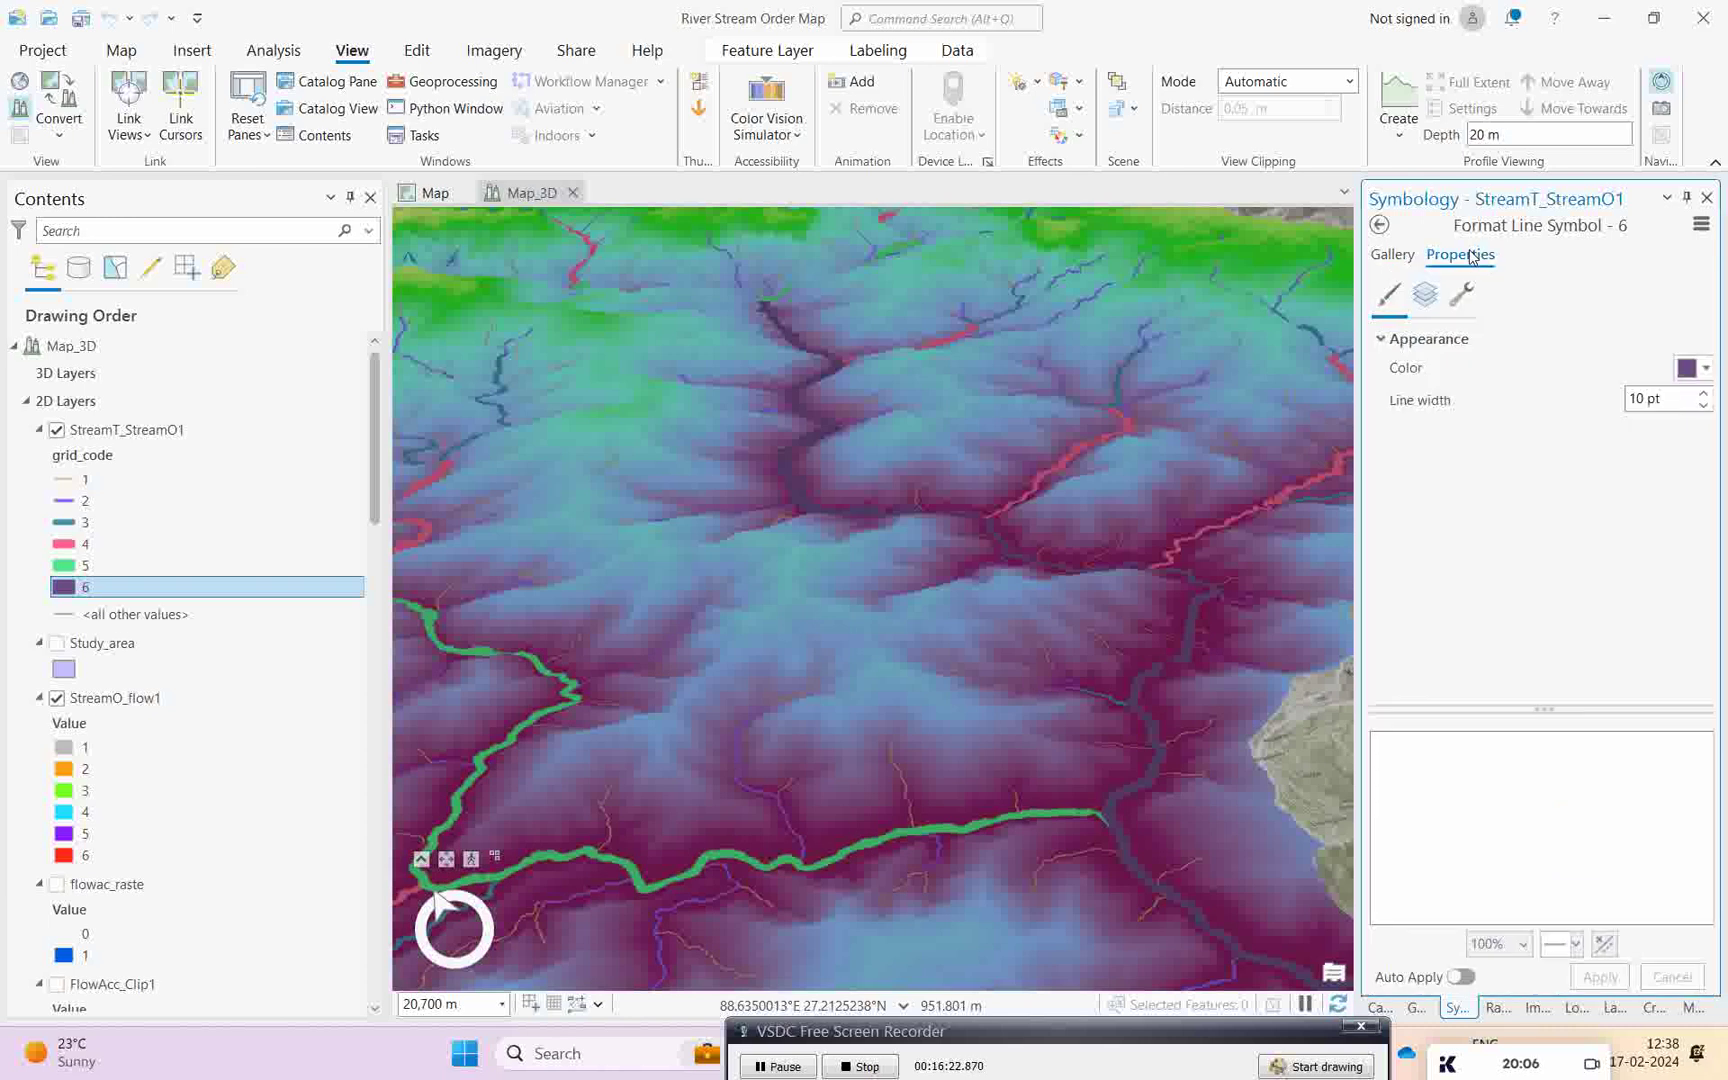
left_click(1707, 369)
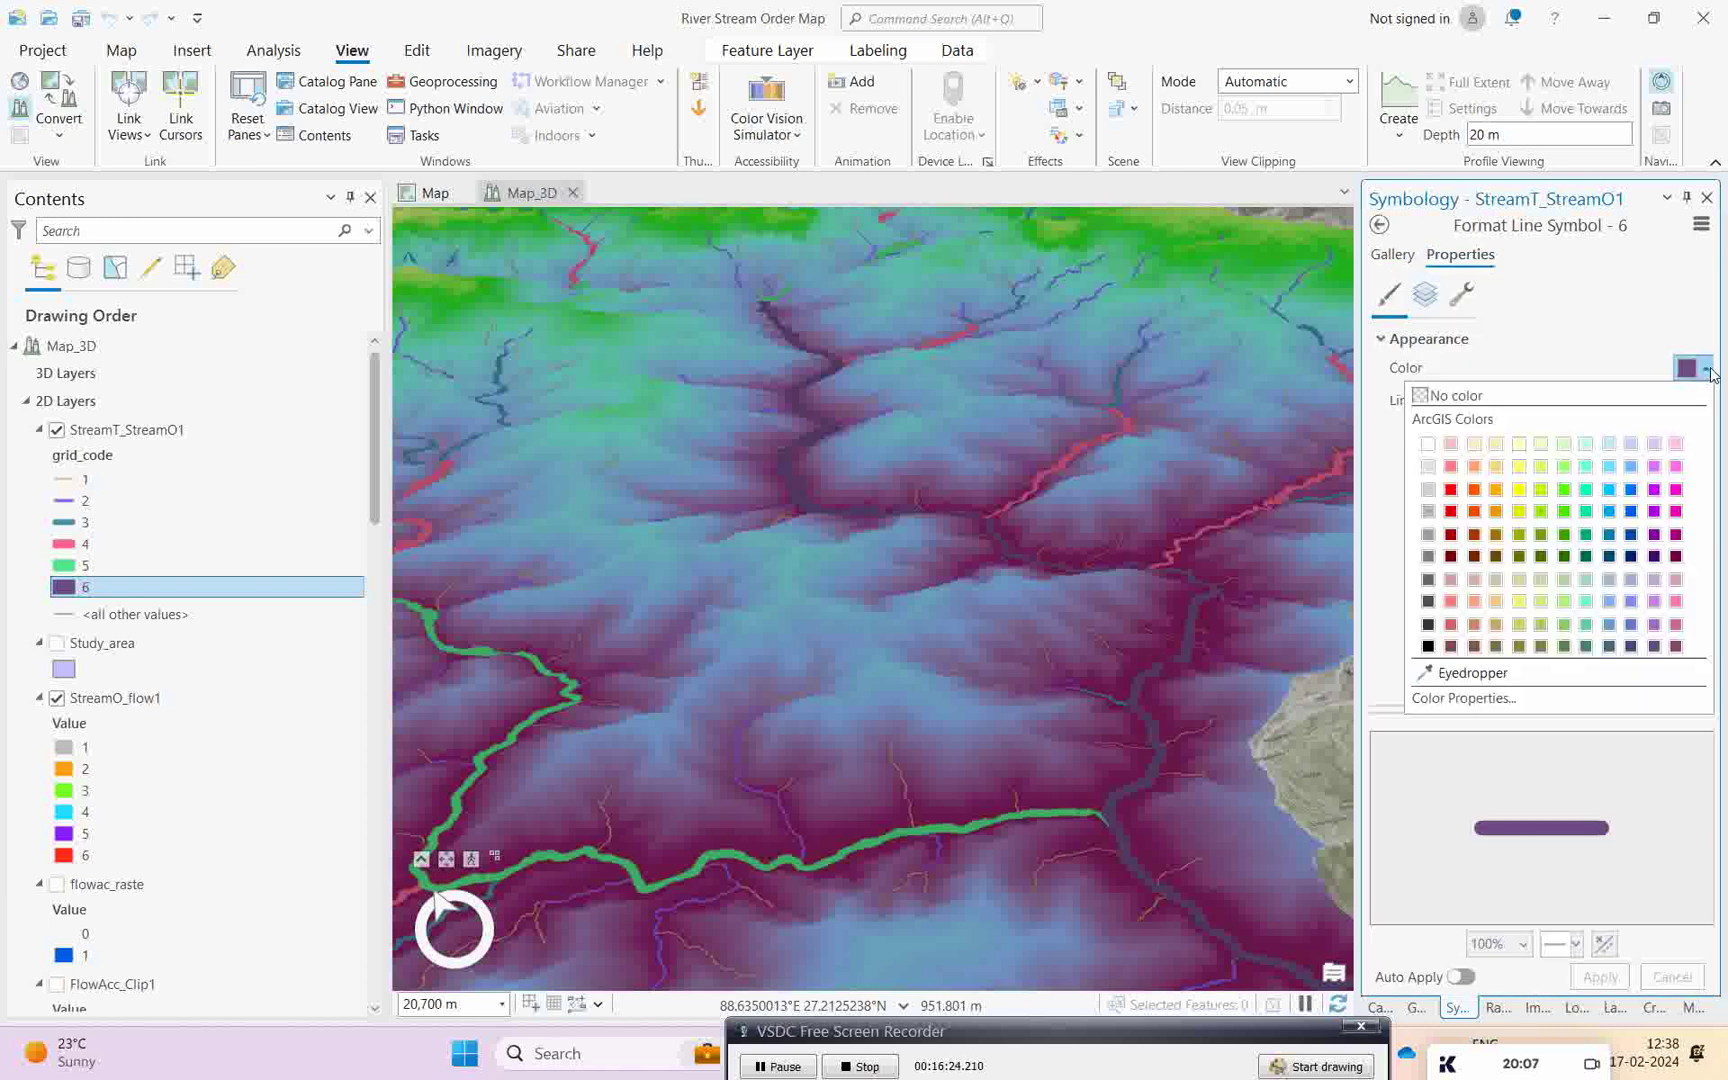
left_click(1631, 490)
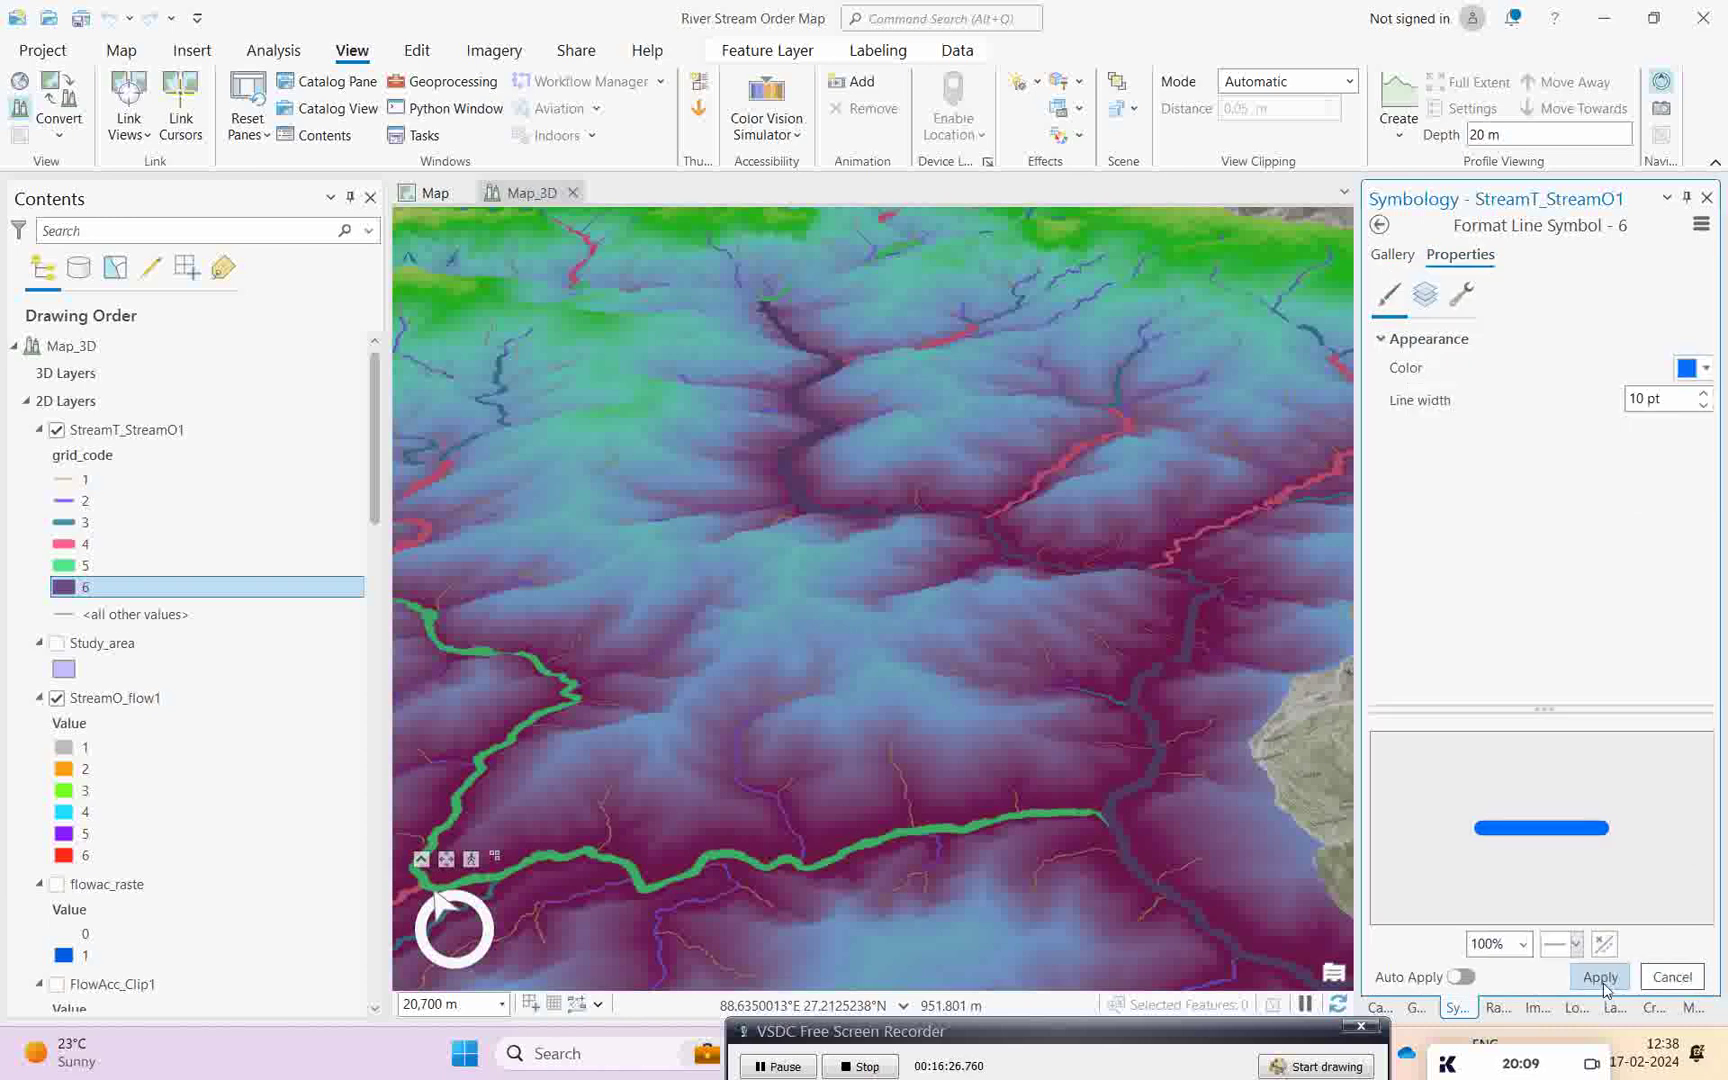
left_click(1601, 978)
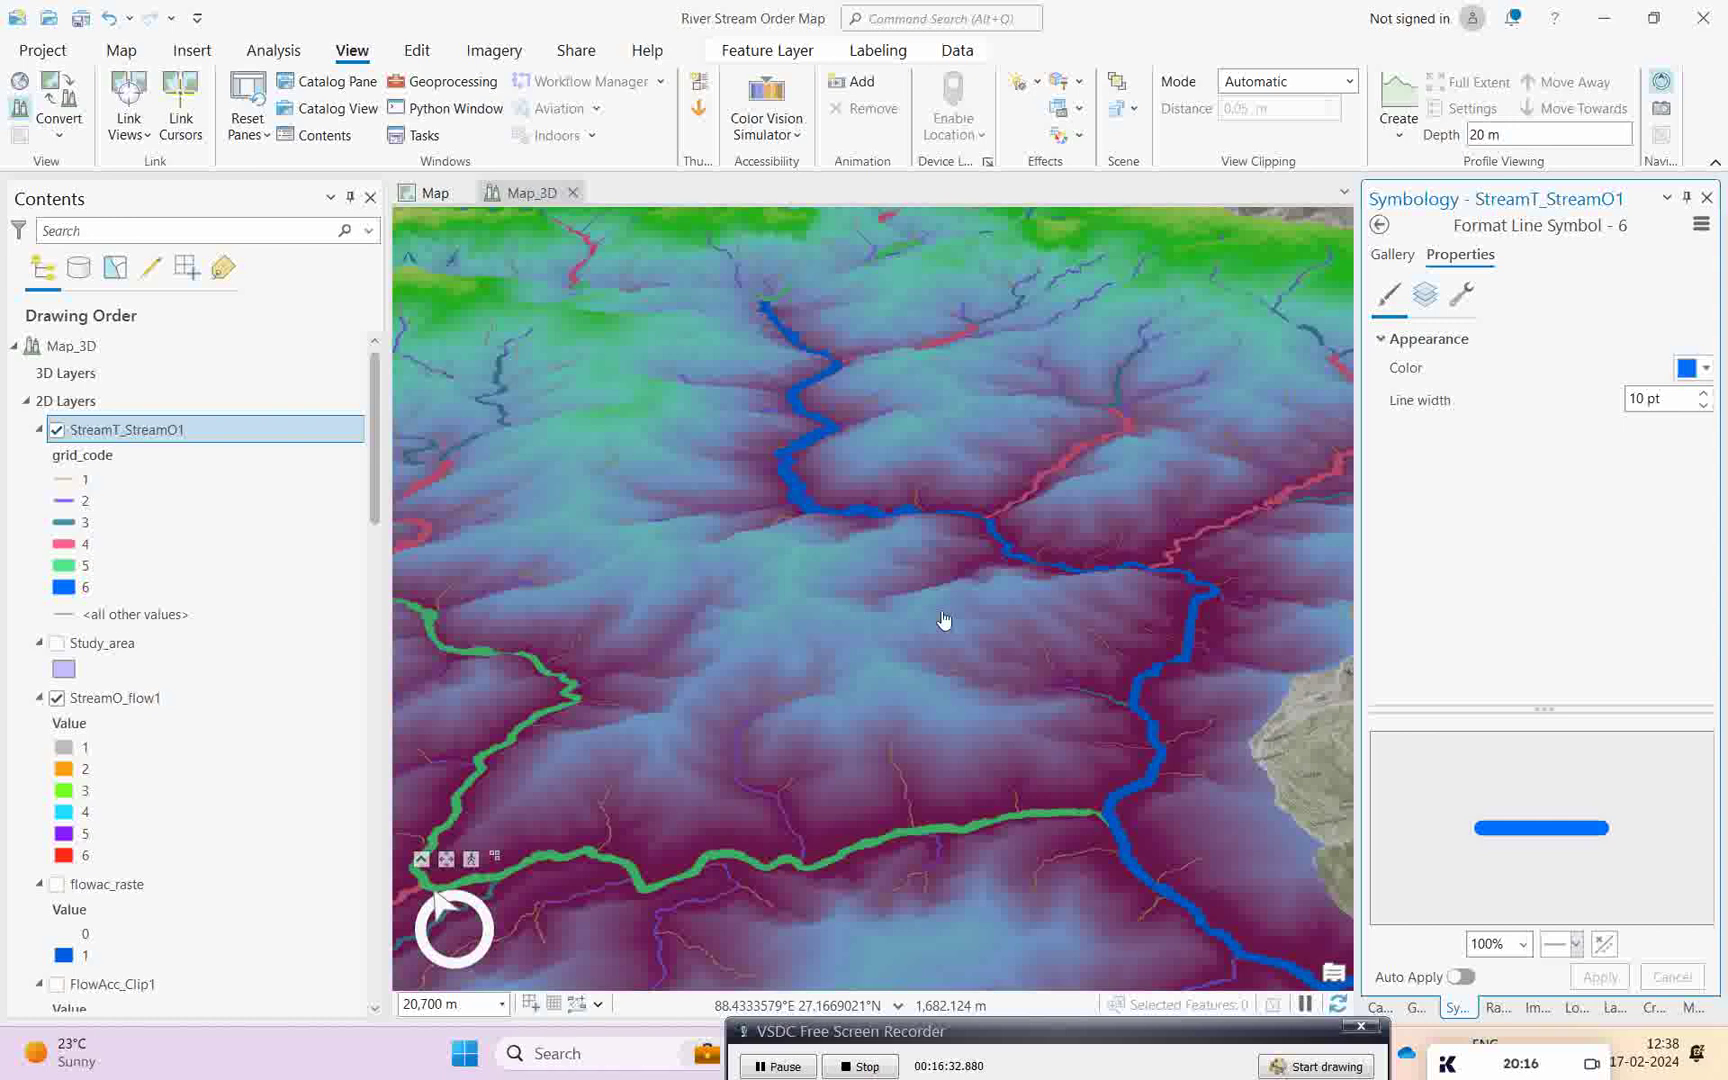
- Orbit and pan the 3D scene to view the watershed and the blue main river
left_click_drag(1040, 648, 900, 642)
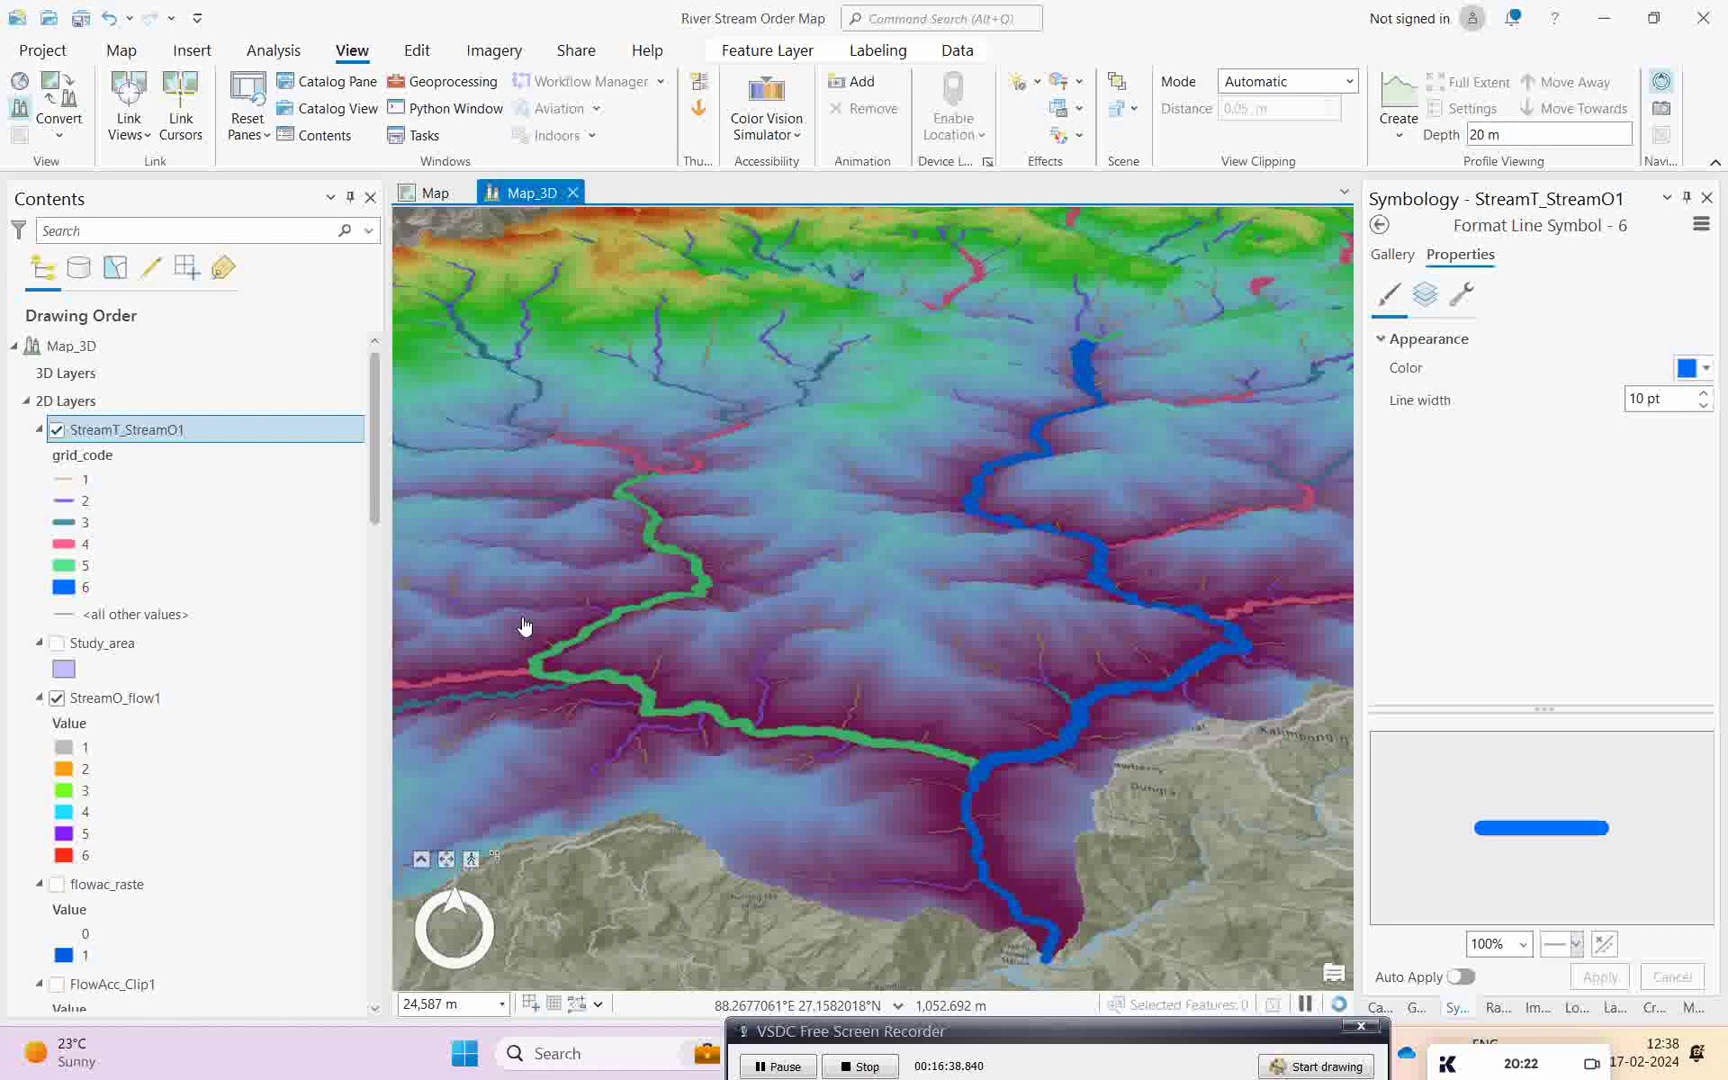
left_click_drag(783, 609, 872, 585)
left_click_drag(945, 482, 553, 752)
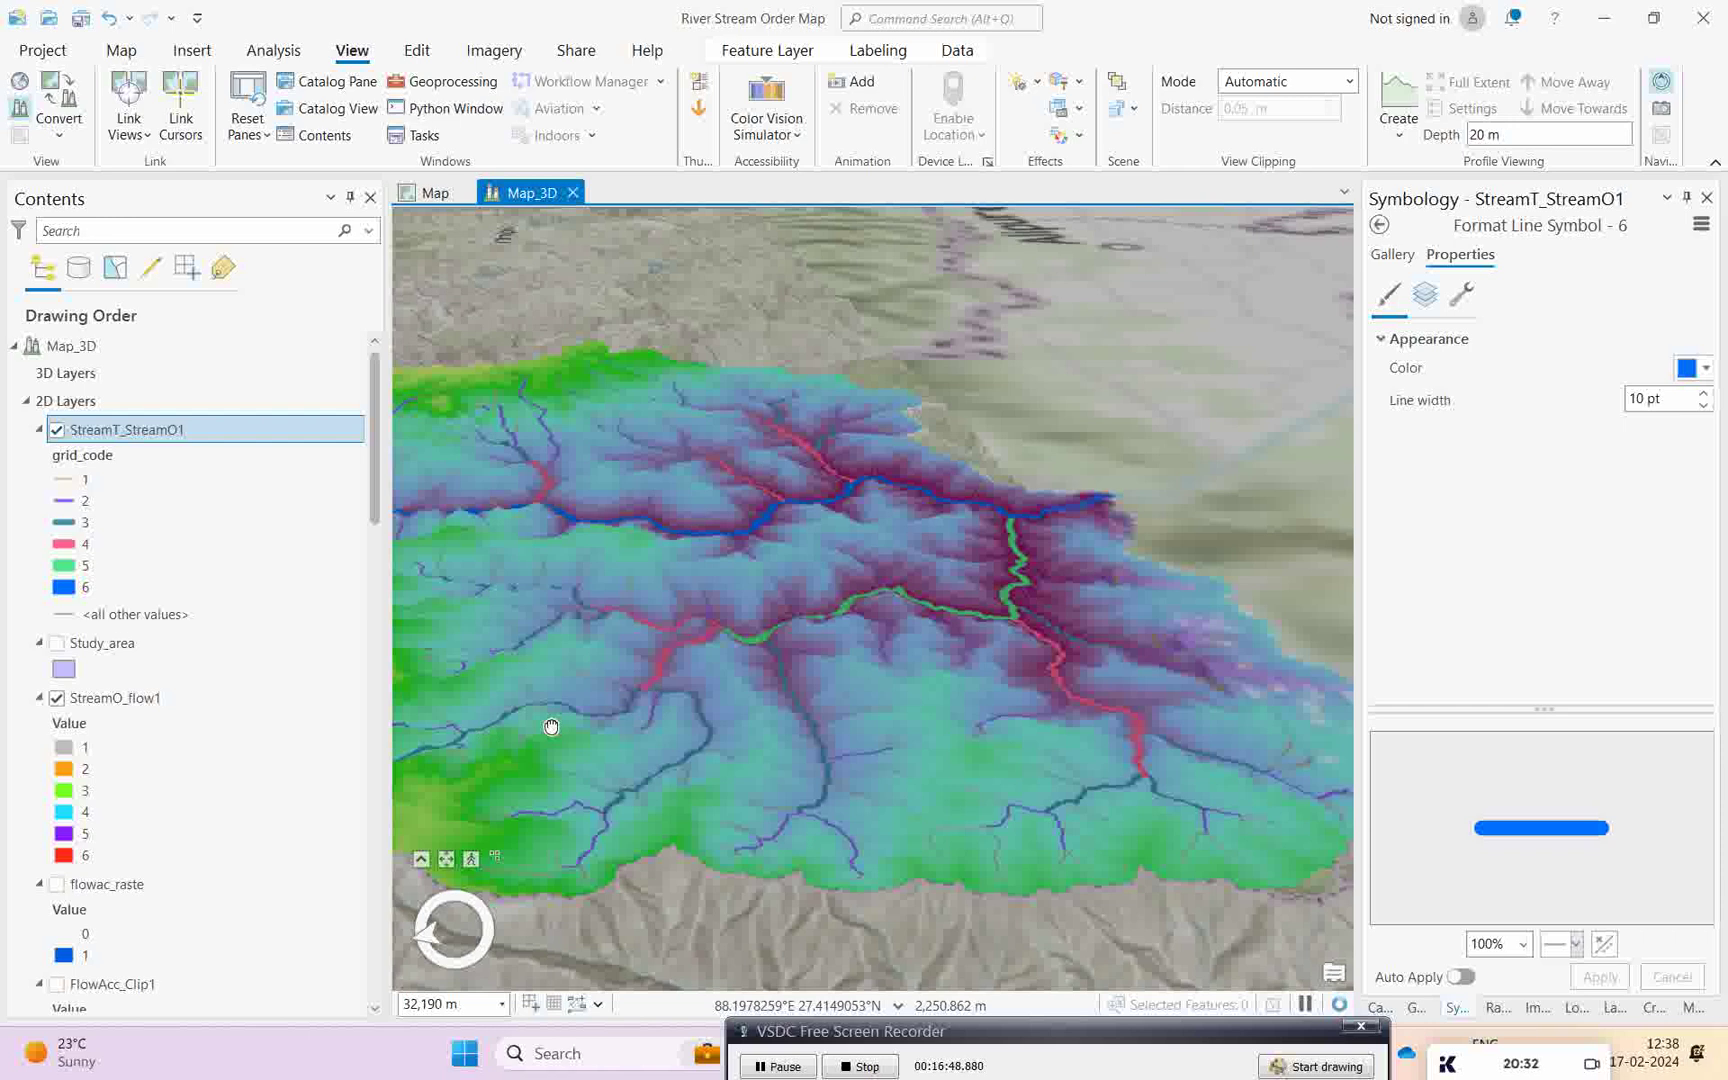
left_click_drag(663, 716, 774, 713)
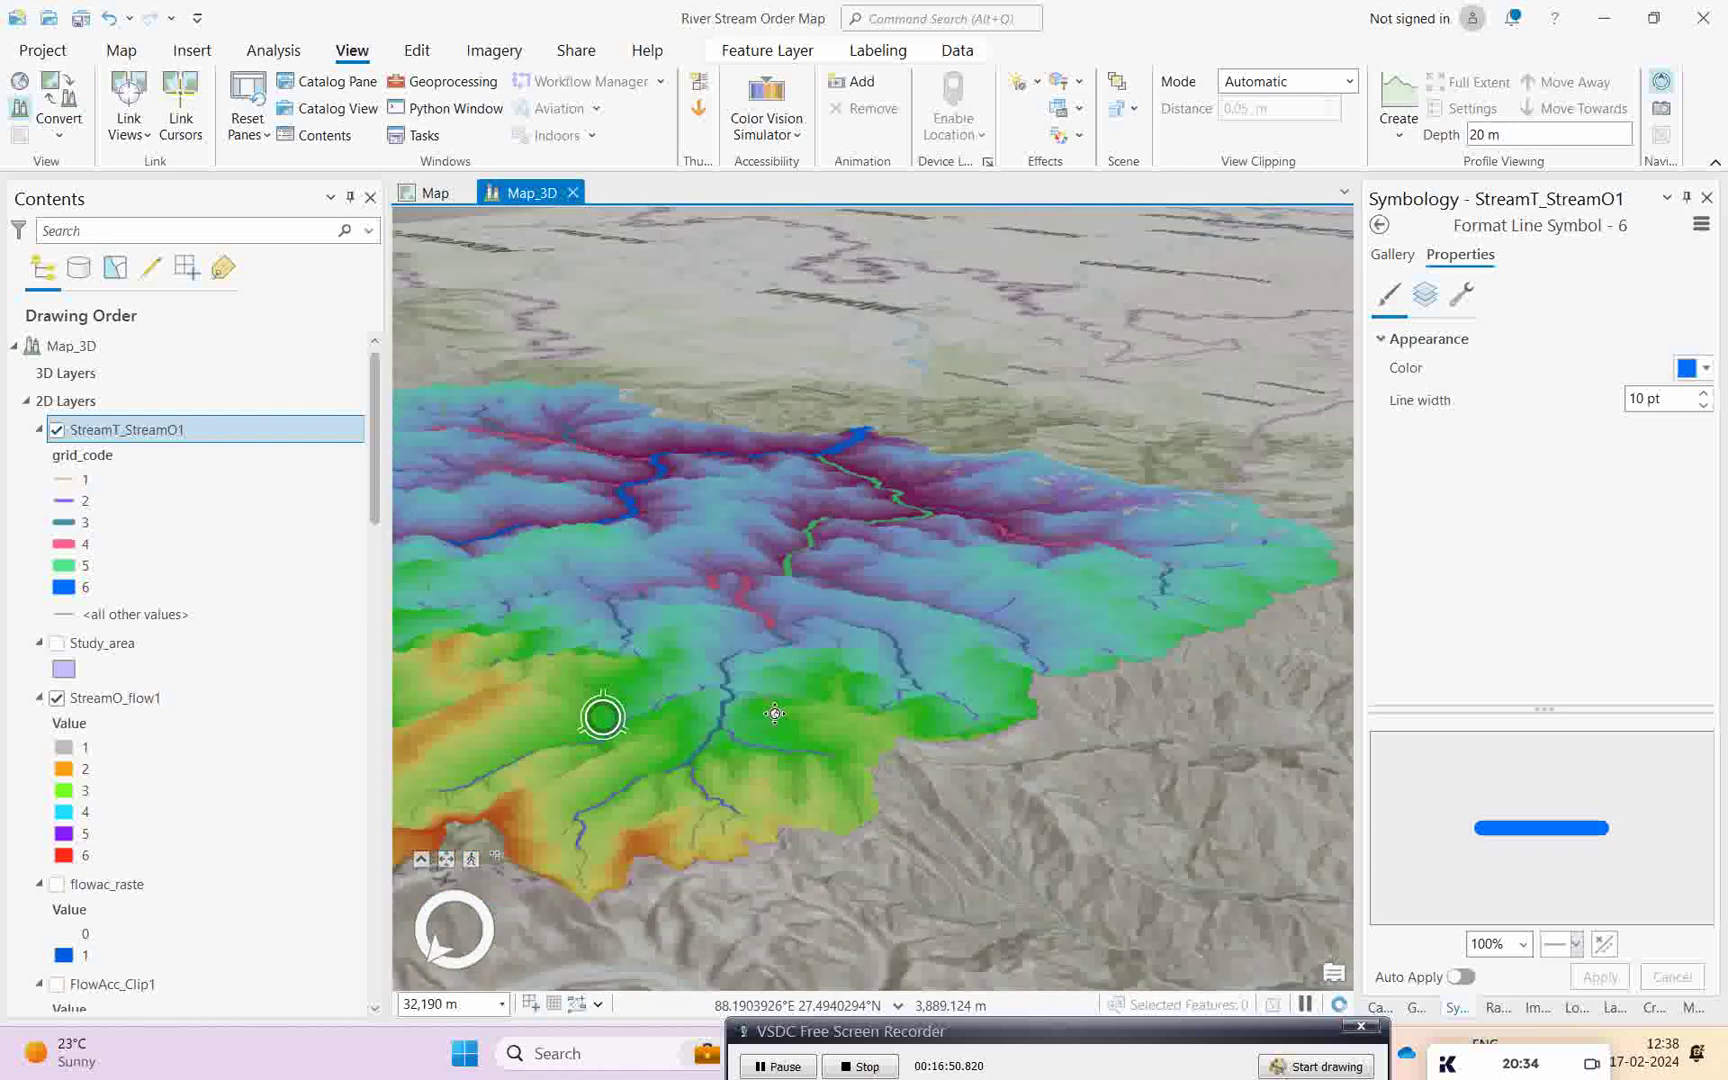
left_click_drag(558, 692, 946, 700)
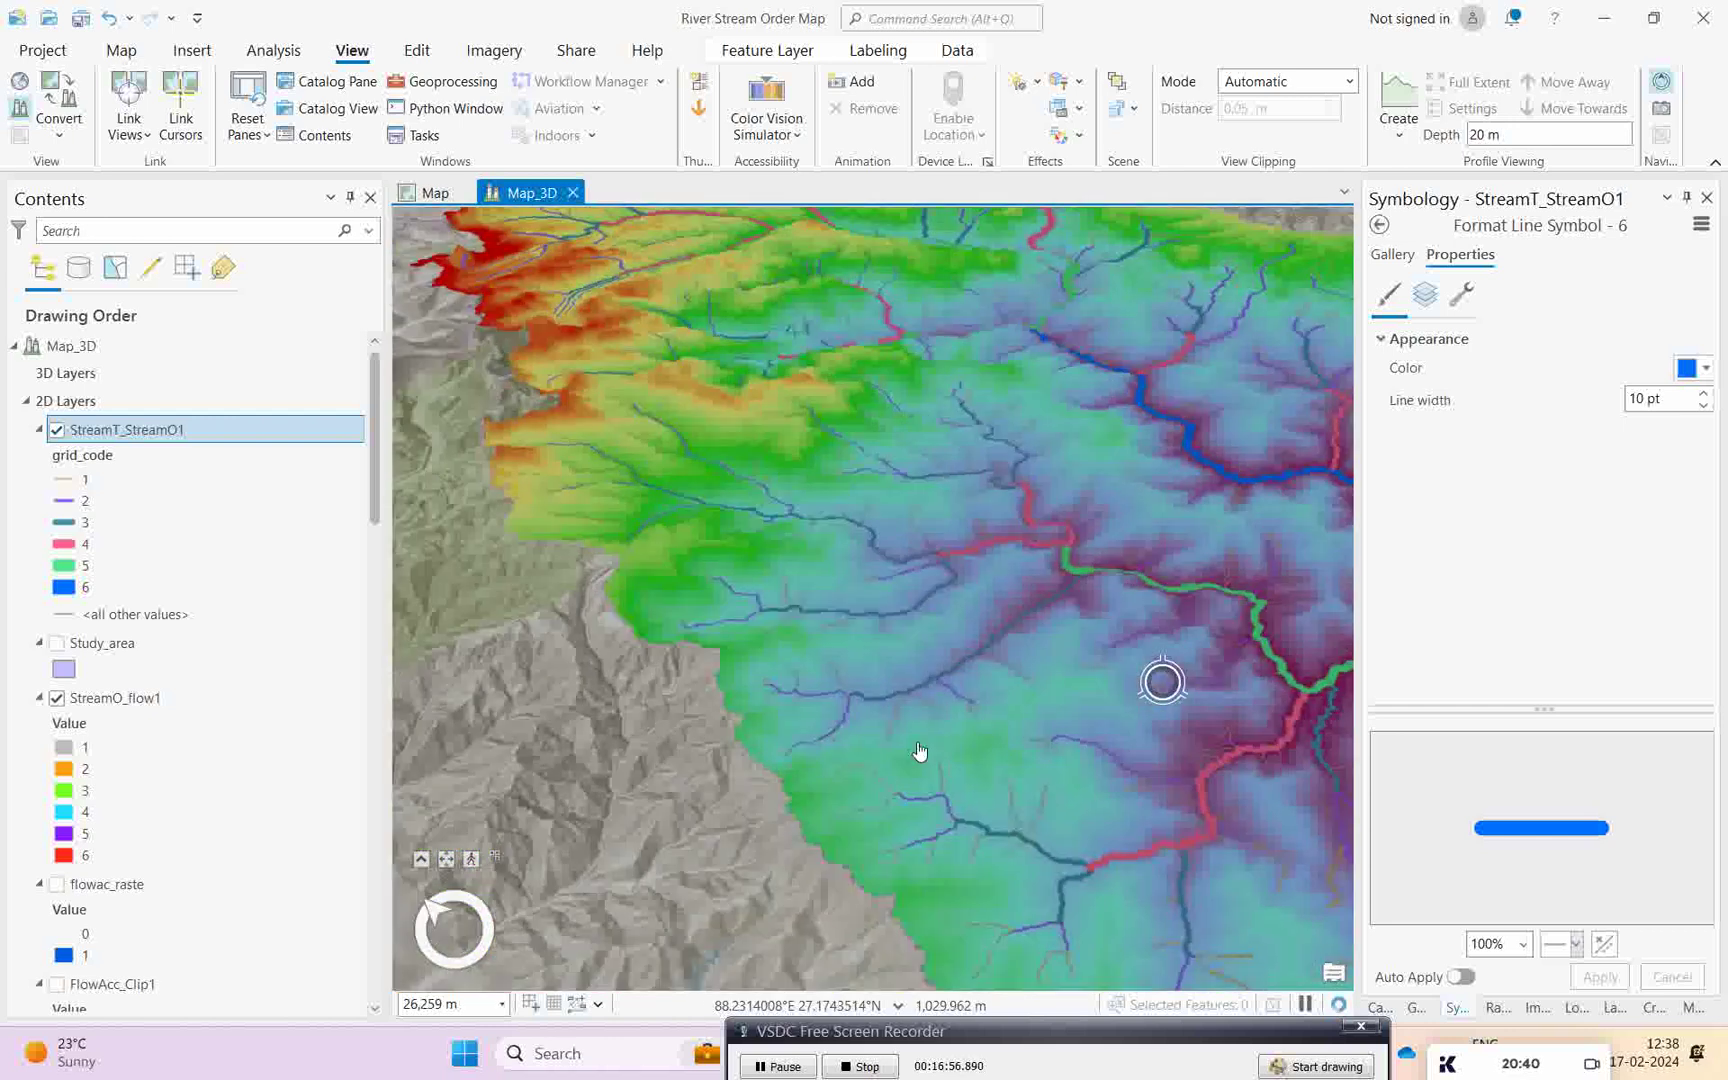
left_click_drag(774, 546, 1030, 768)
scroll(1058, 650, "down", 4)
left_click_drag(1058, 648, 910, 559)
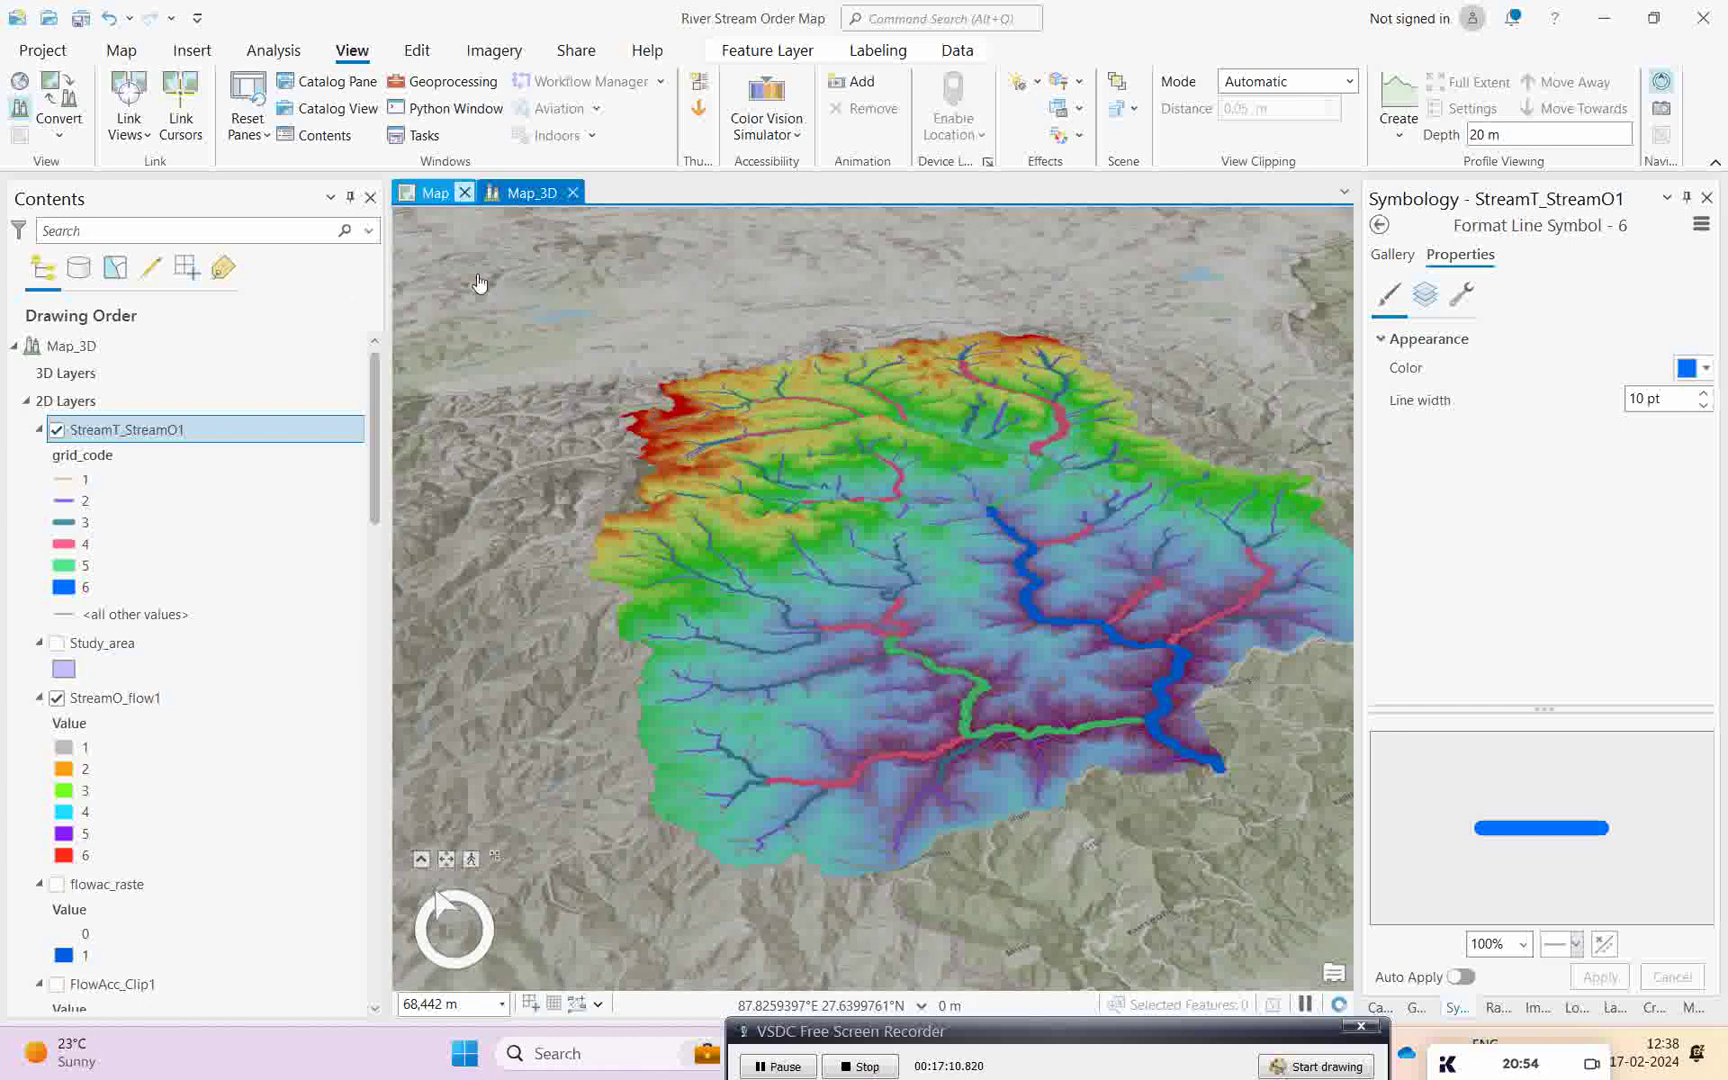
left_click(121, 50)
left_click(425, 130)
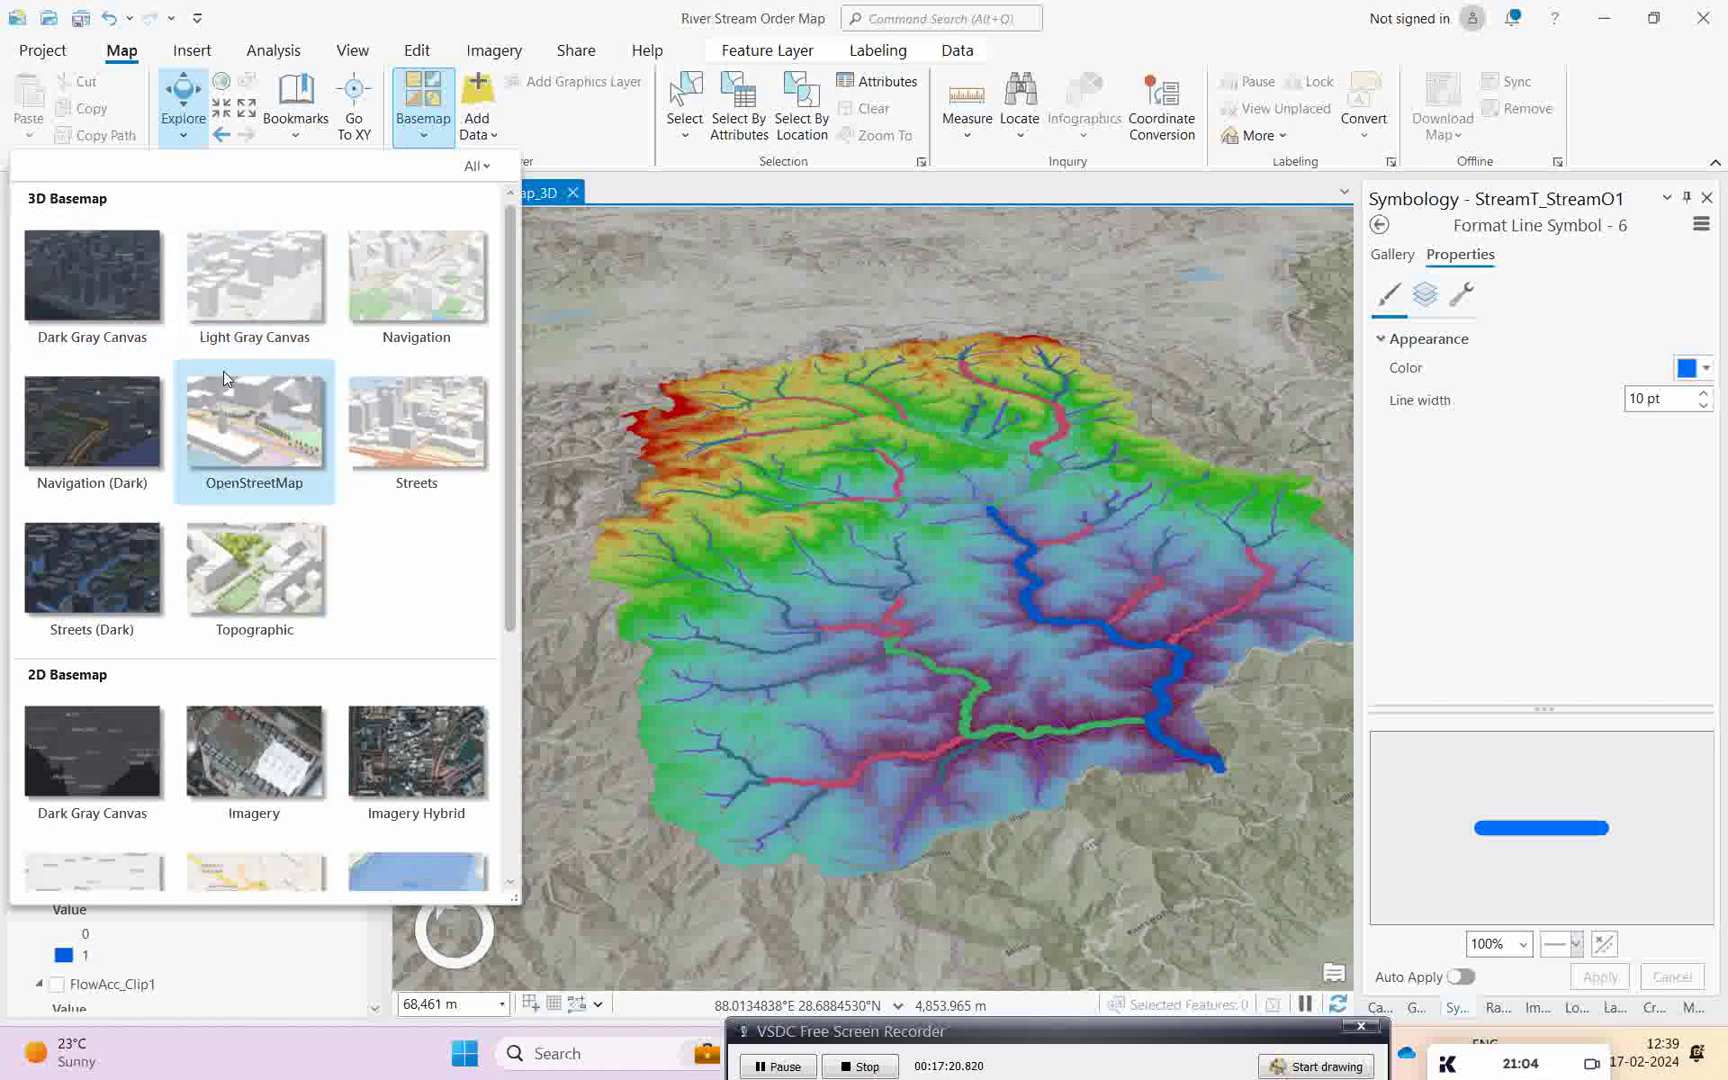
left_click(575, 18)
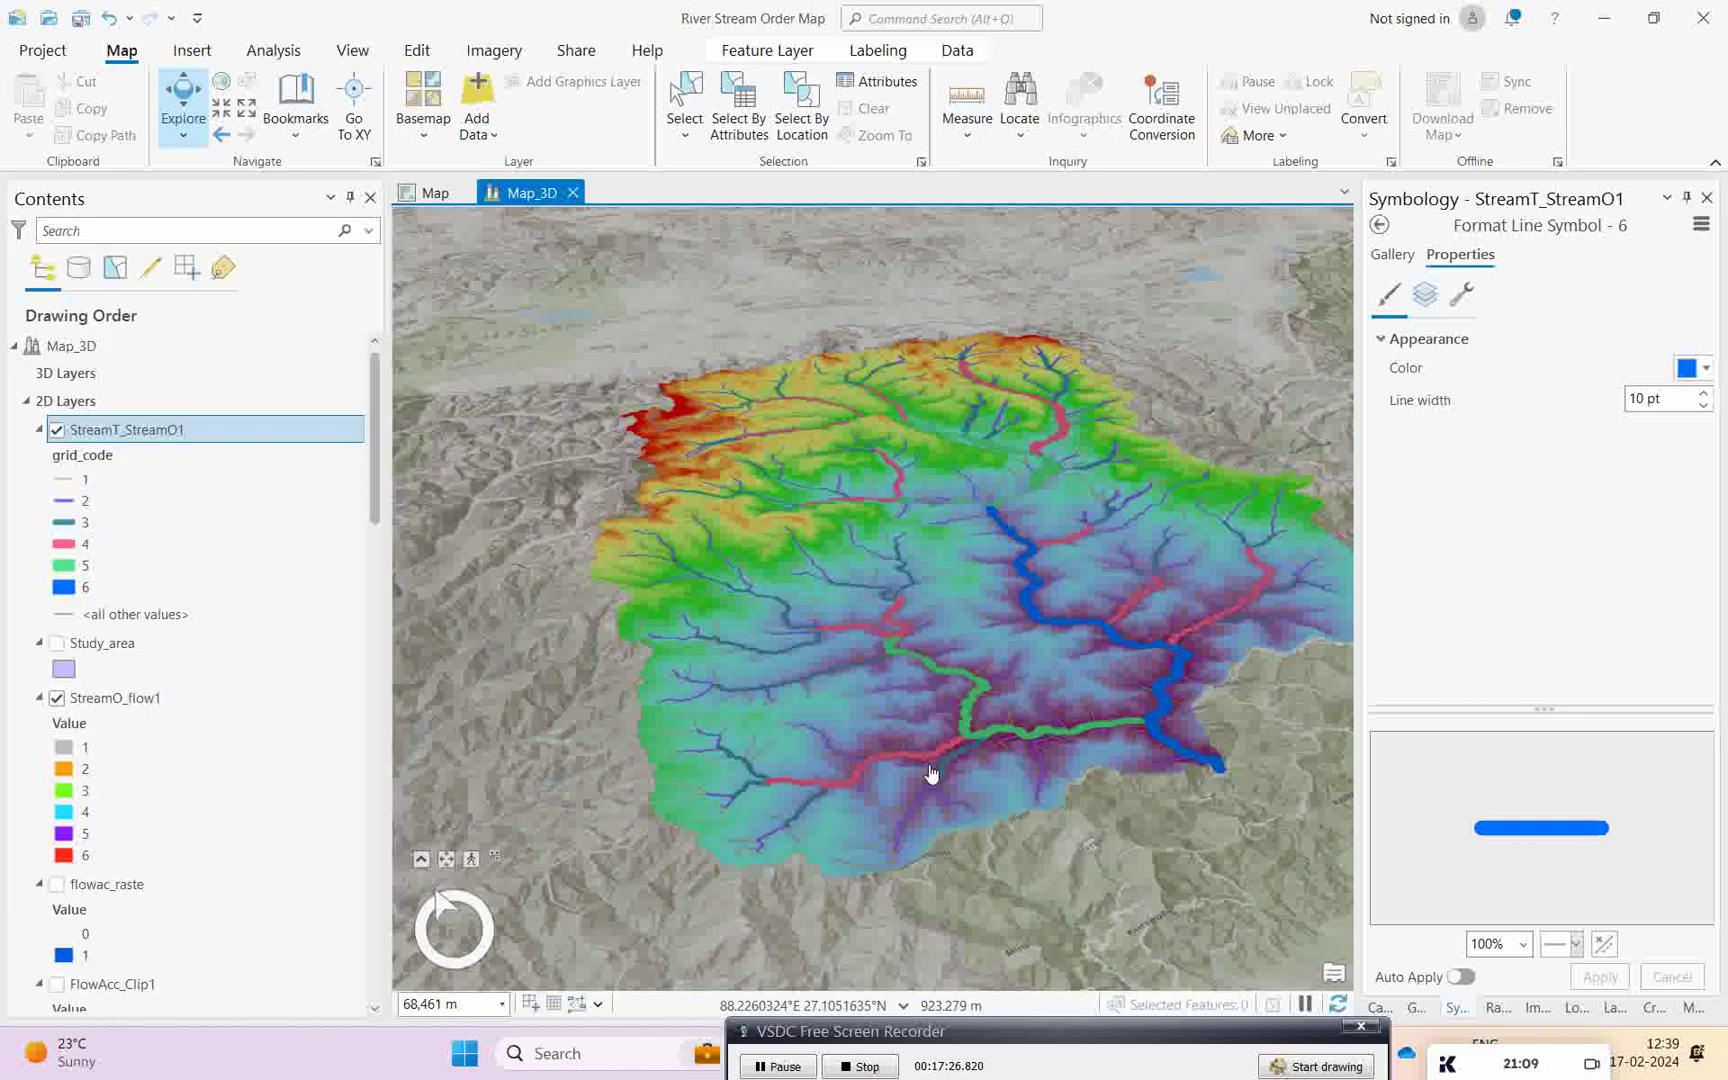
scroll(930, 783, "up", 2)
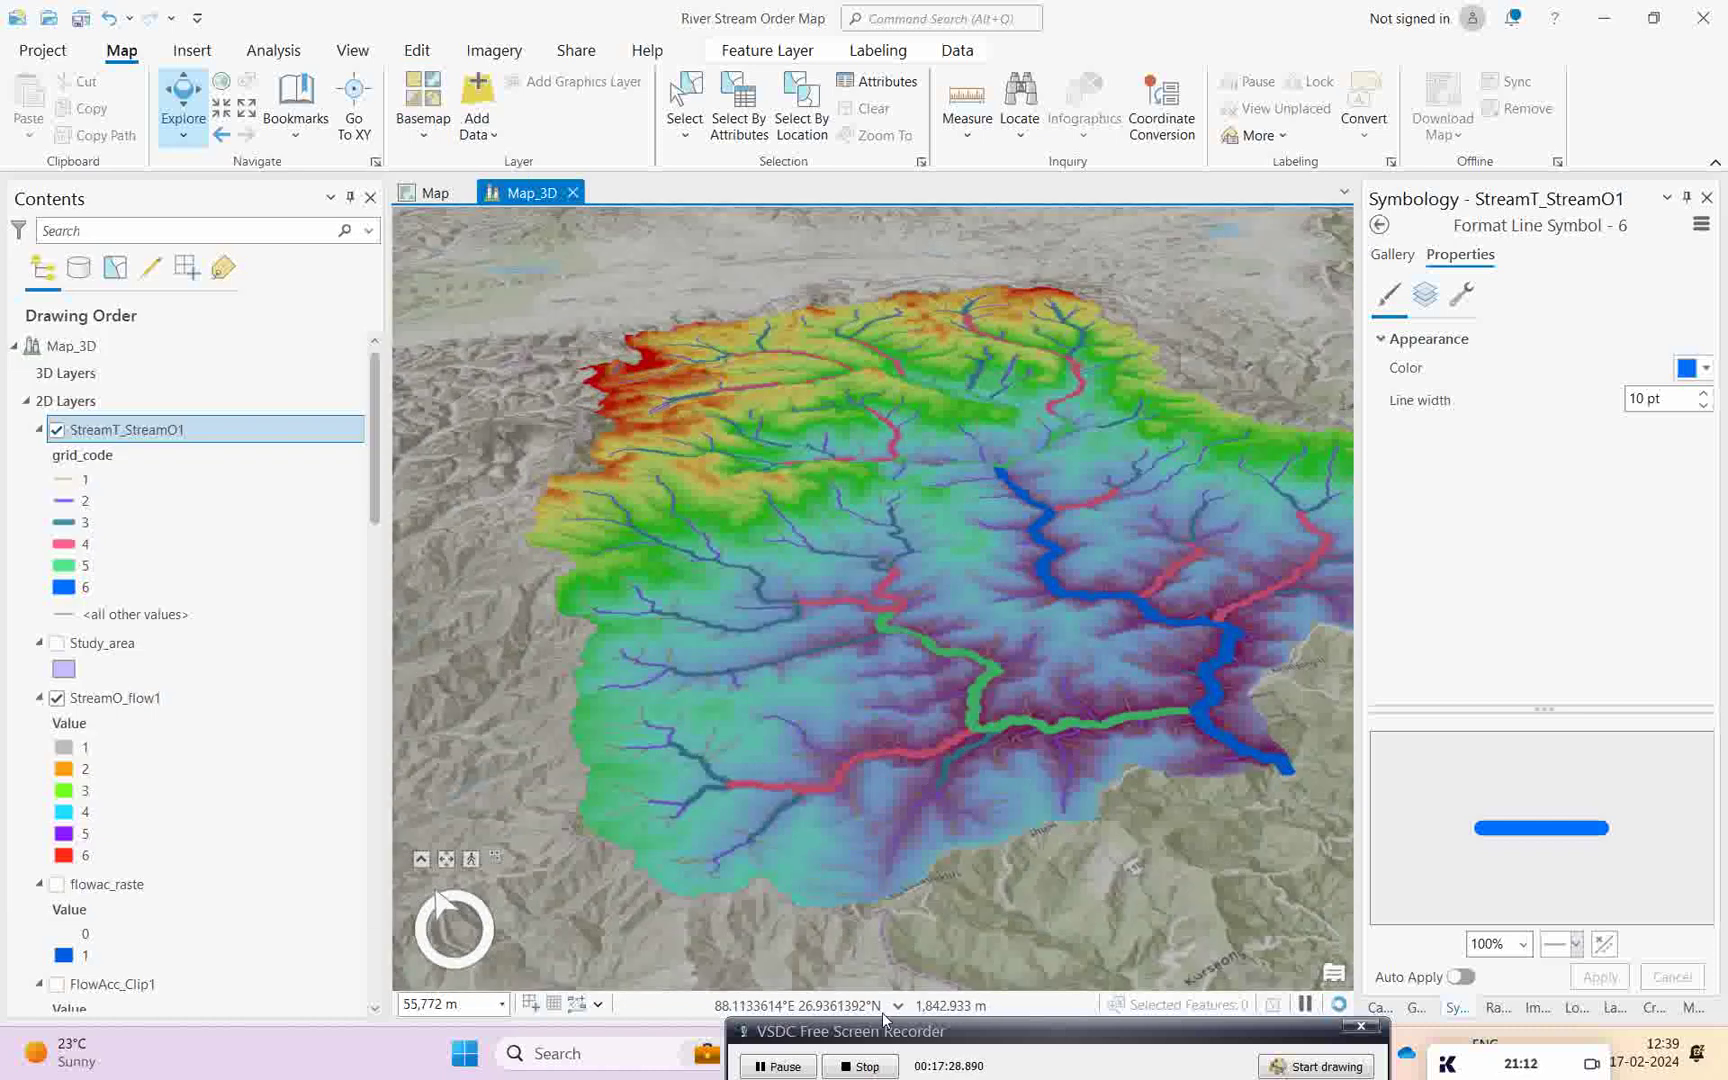